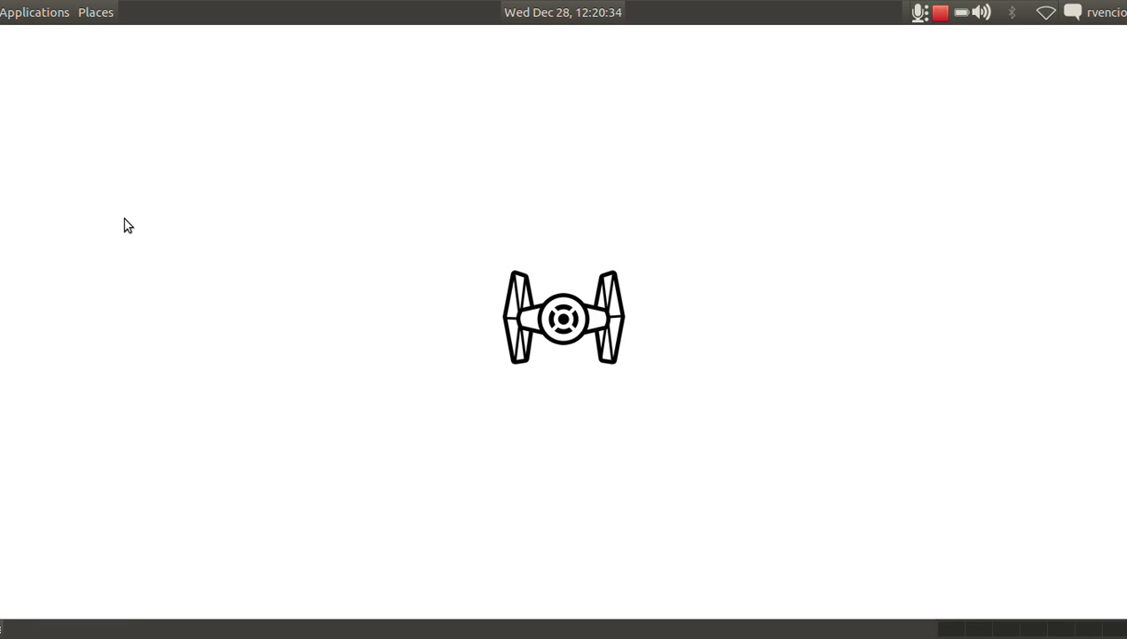
# Open a Terminal and change into the Documents folder with cd.
pyautogui.click(45, 16)
pyautogui.moveTo(56, 39)
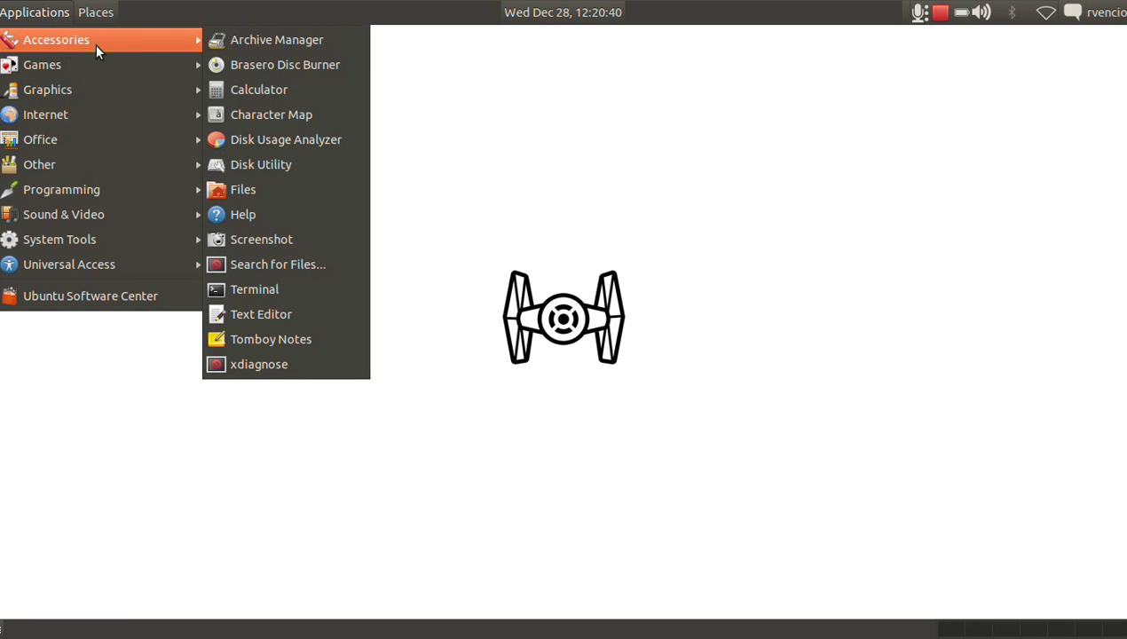
pyautogui.click(255, 290)
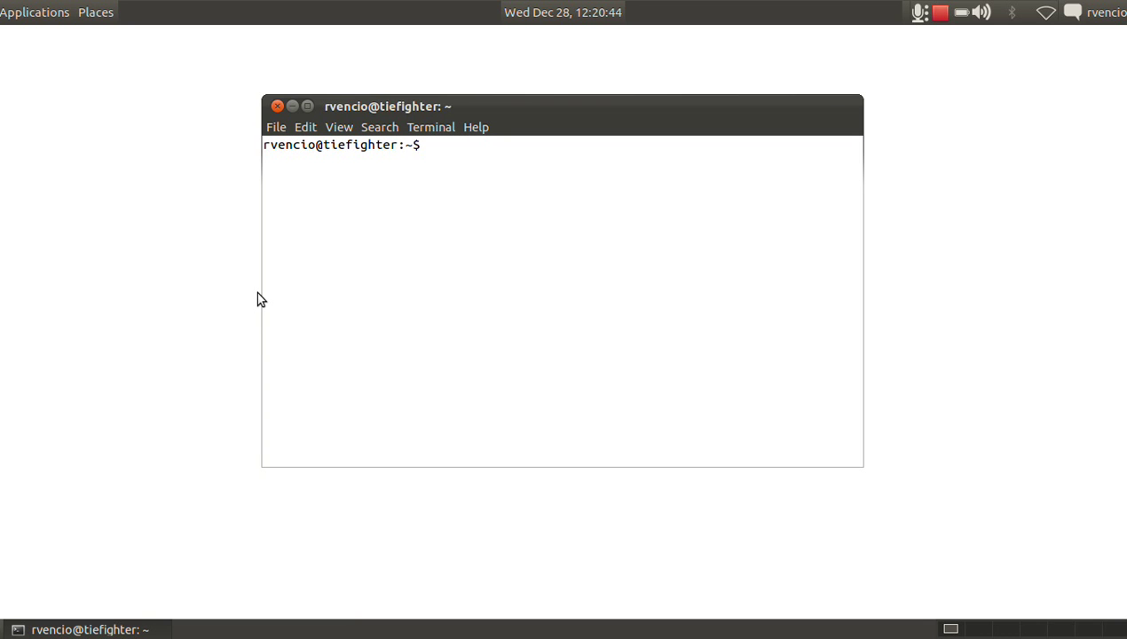
pyautogui.write('cd Doc')
pyautogui.press('Tab')
pyautogui.press('Return')
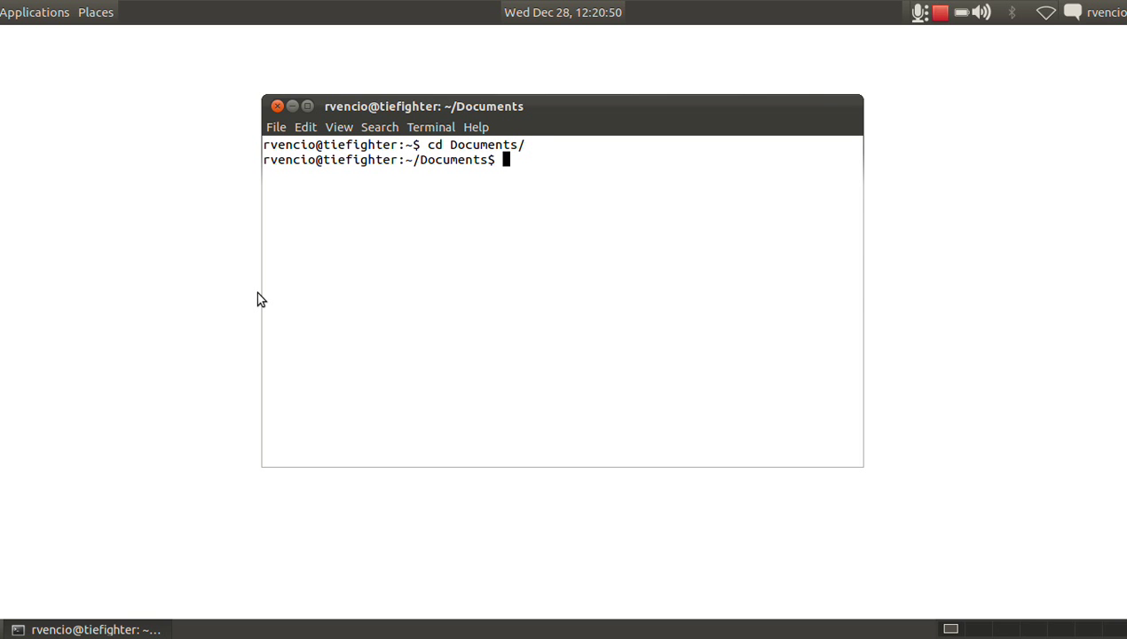
pyautogui.press('Return')
pyautogui.press('Return')
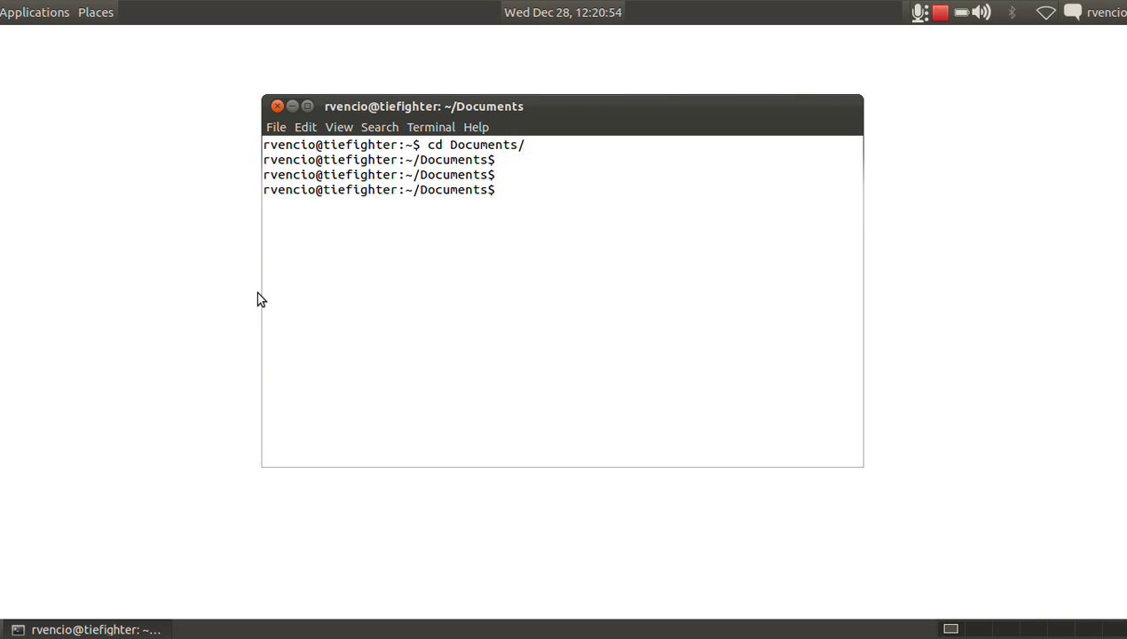
# Highlight parts of the prompt, then list the Documents folder, showing Programinha-primeira-aula-computacao.xls.
pyautogui.tripleClick(434, 160)
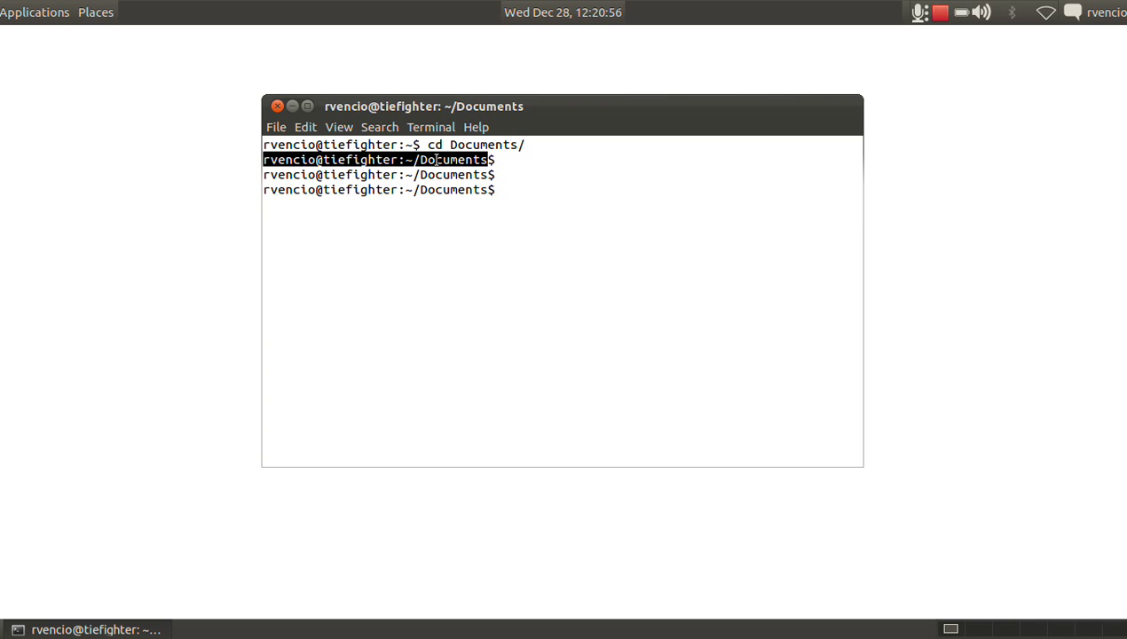
pyautogui.click(510, 182)
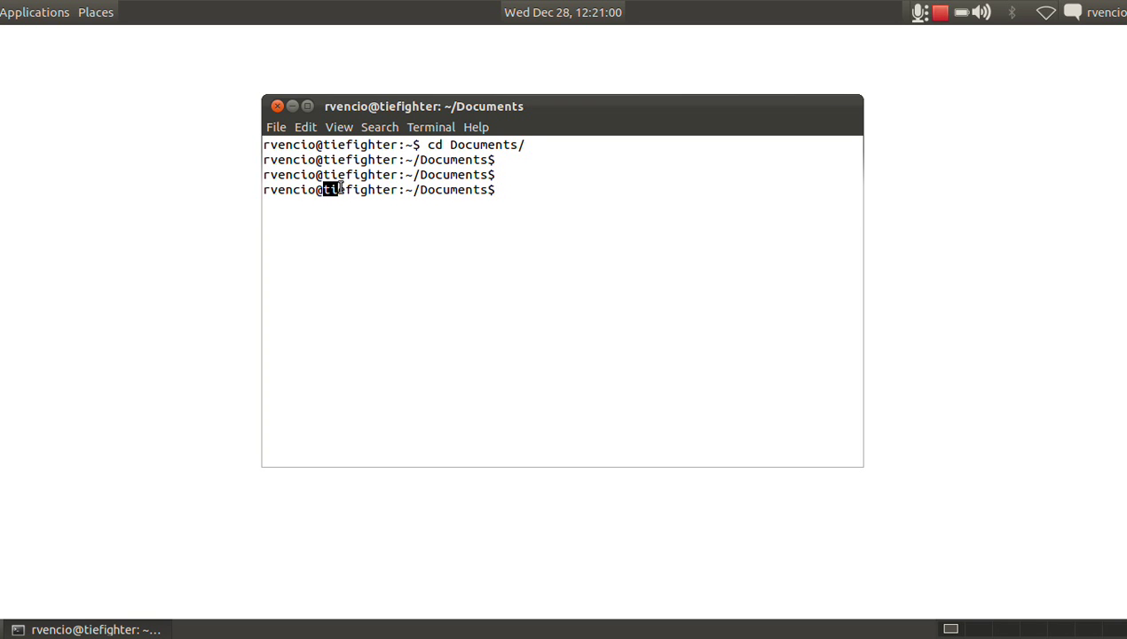
pyautogui.moveTo(323, 189); pyautogui.dragTo(407, 189)
pyautogui.tripleClick(269, 190)
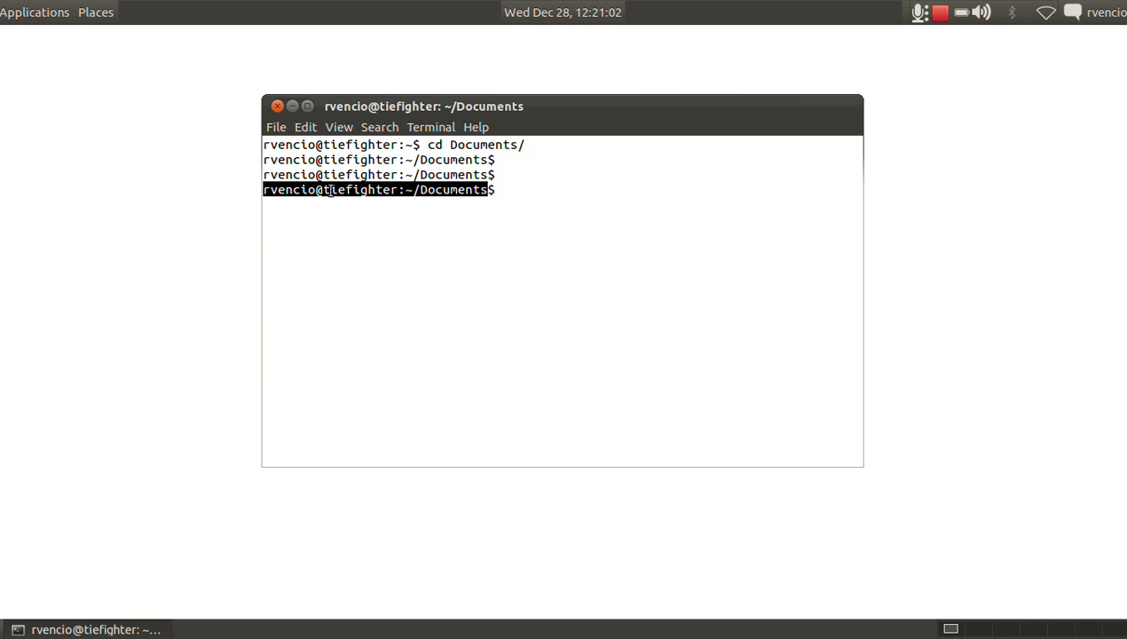
pyautogui.click(300, 189)
pyautogui.tripleClick(288, 190)
pyautogui.click(319, 189)
pyautogui.moveTo(323, 189); pyautogui.dragTo(395, 191)
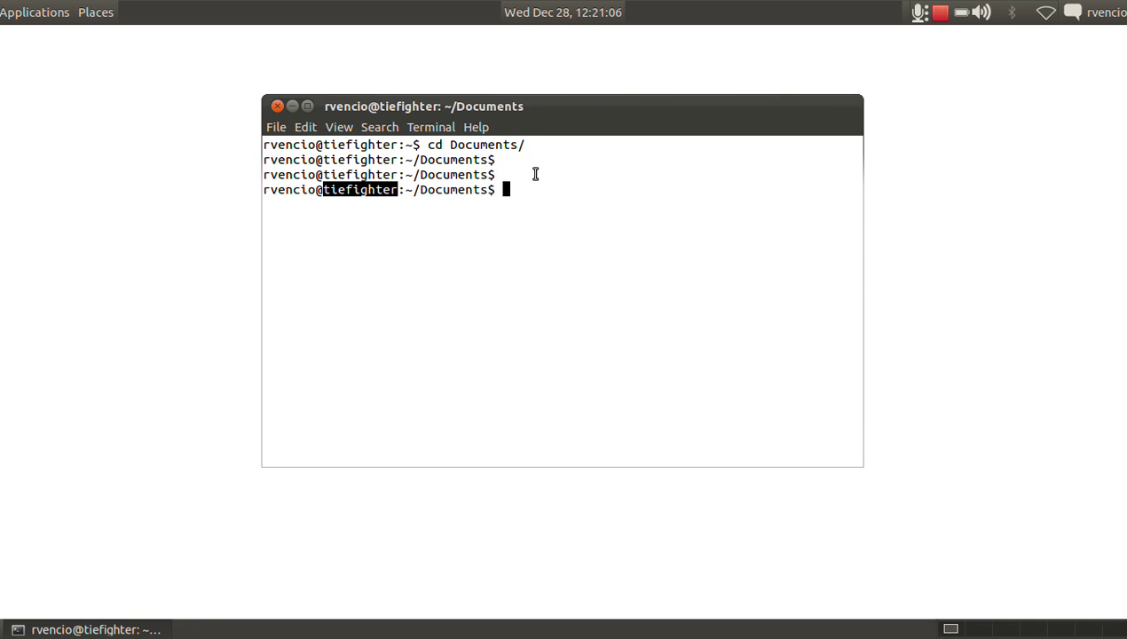
pyautogui.click(572, 193)
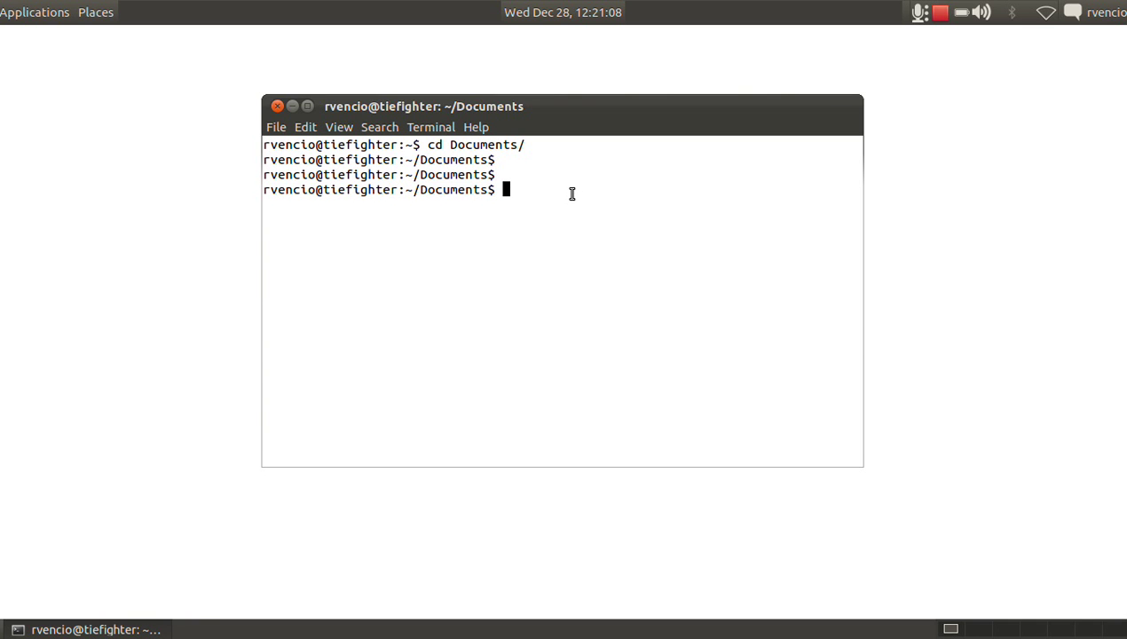
pyautogui.write('ls')
pyautogui.press('Return')
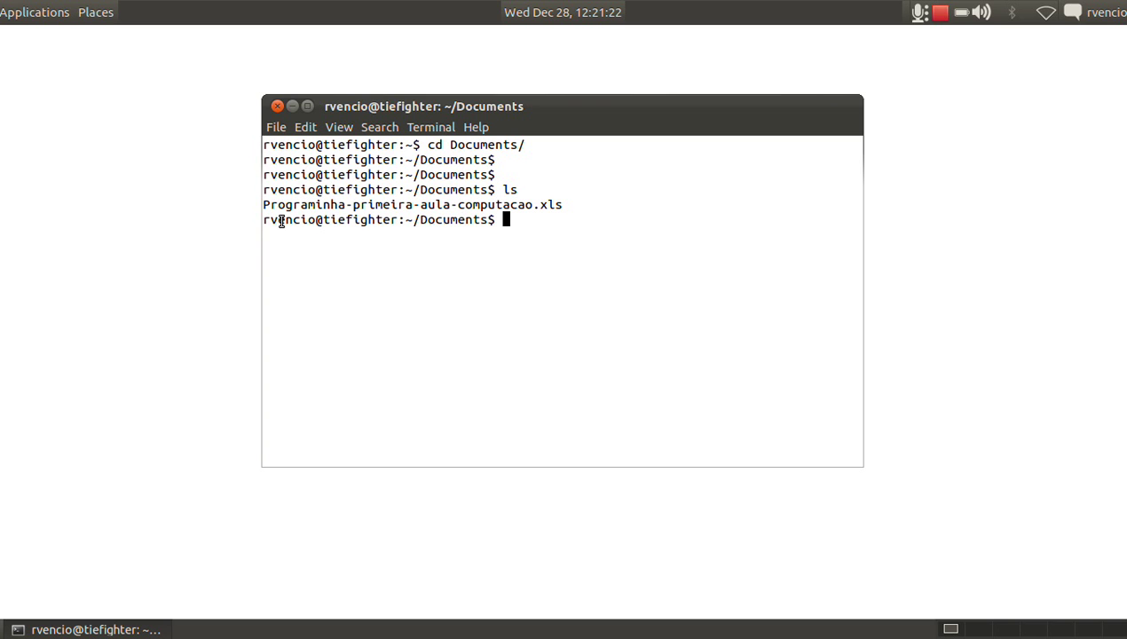
pyautogui.click(93, 13)
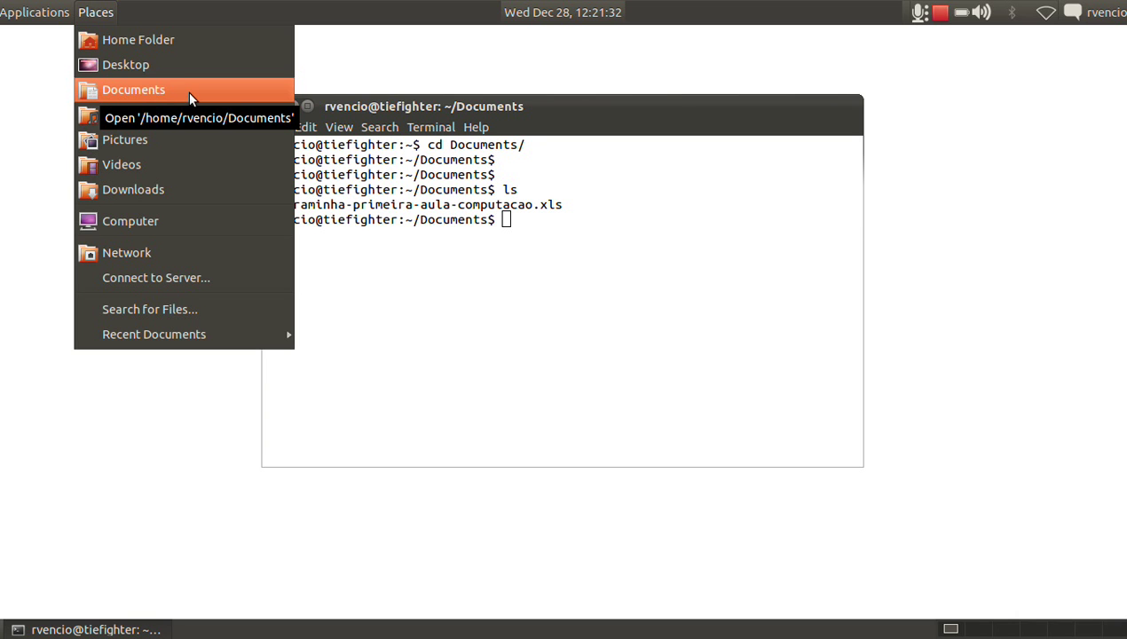
pyautogui.click(155, 90)
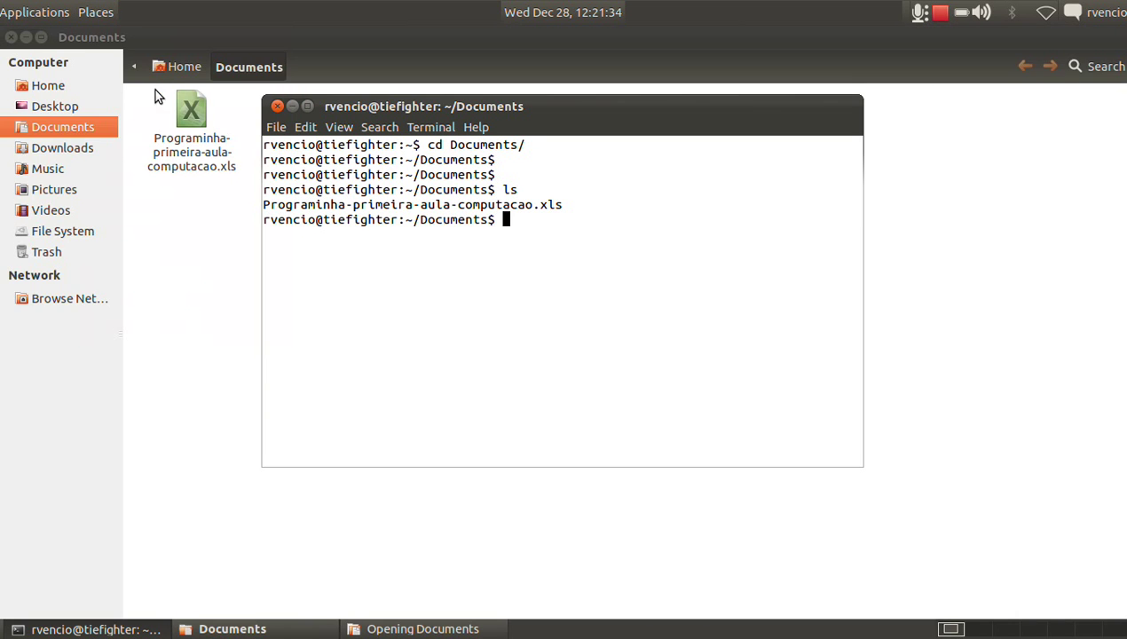
pyautogui.click(932, 268)
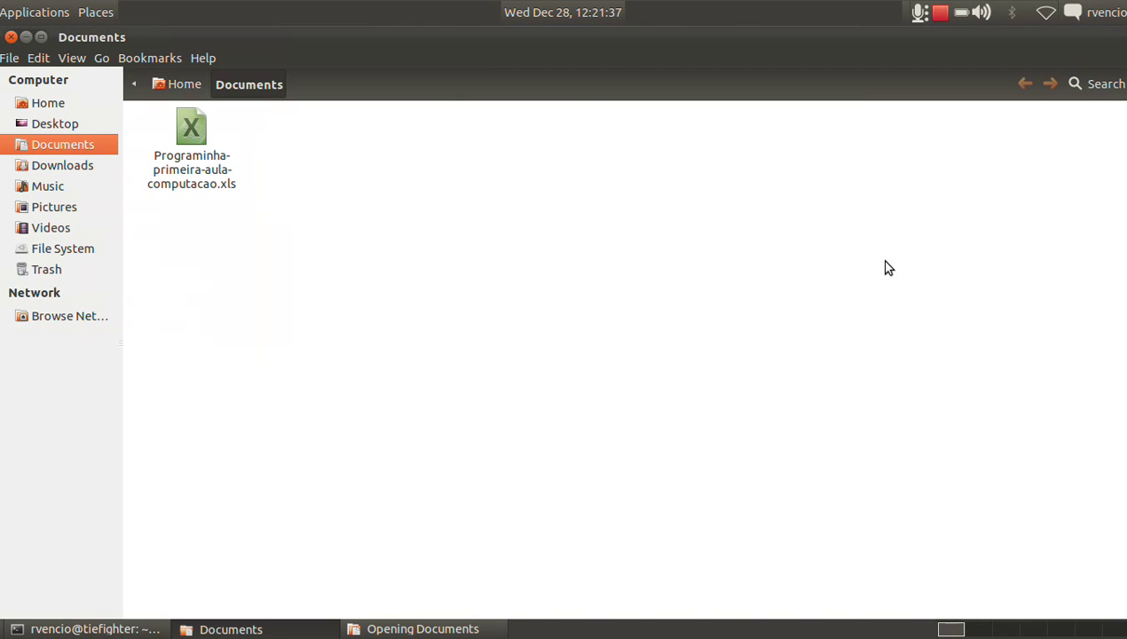
pyautogui.click(183, 182)
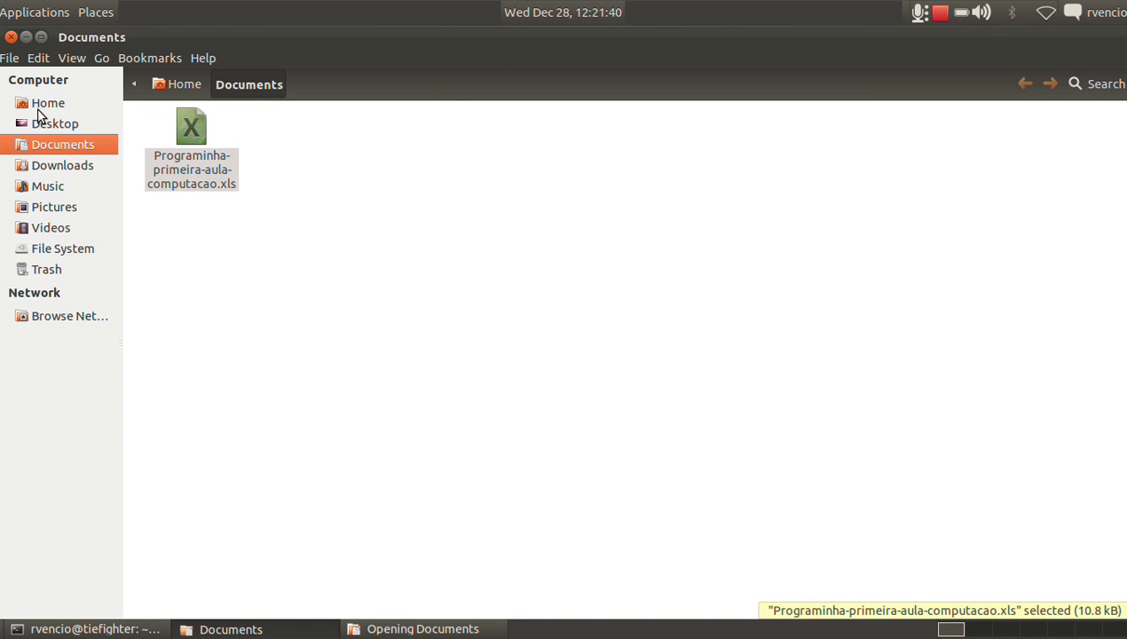
pyautogui.click(39, 109)
pyautogui.click(49, 123)
pyautogui.click(51, 104)
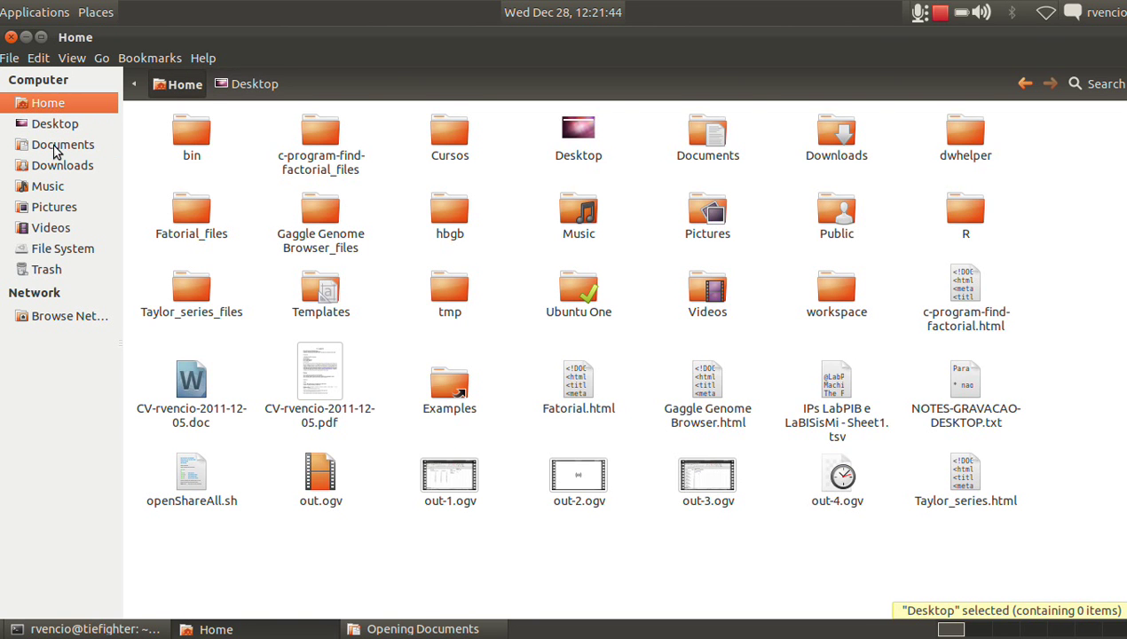
pyautogui.click(55, 145)
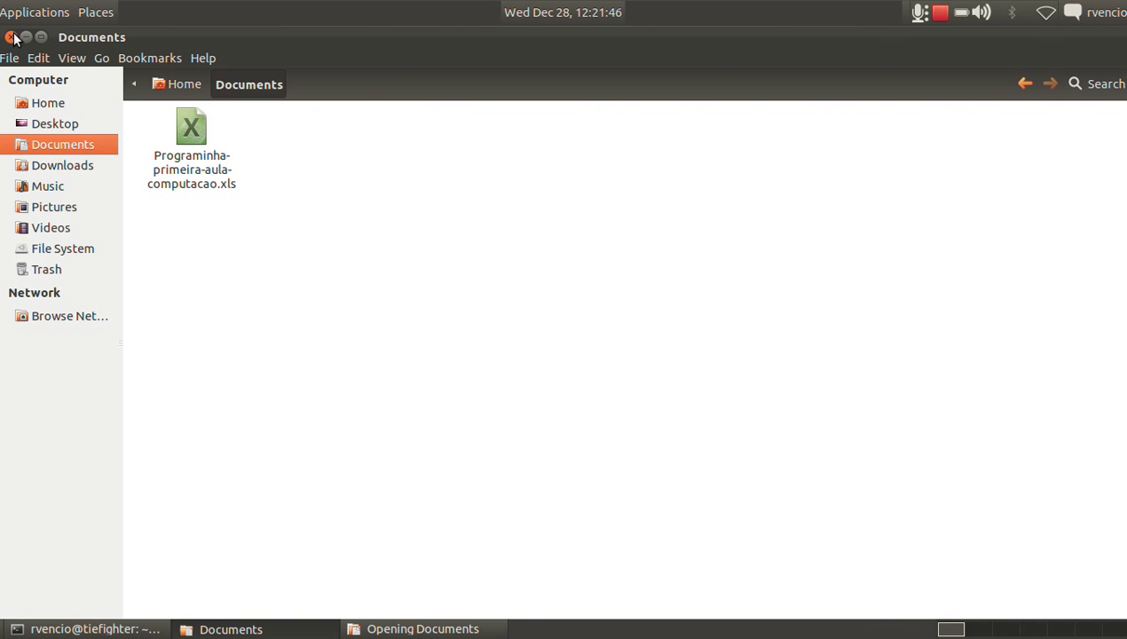
pyautogui.click(10, 37)
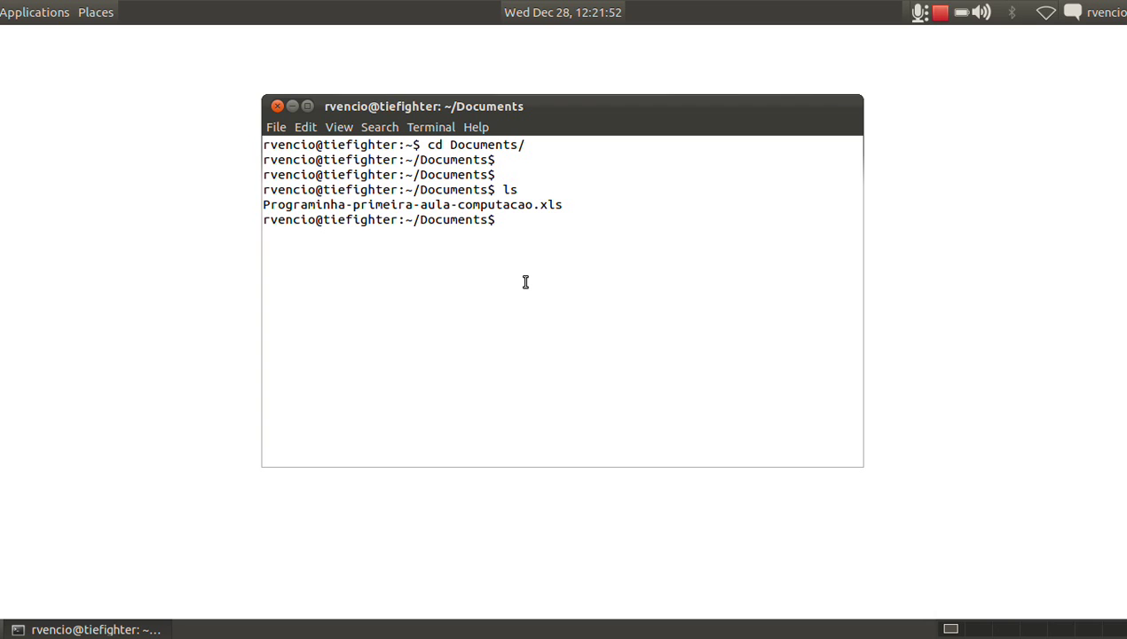
# Run libreoffice on Programinha-primeira-aula-computacao.xls, completing the file name with Tab.
pyautogui.write('libreoffice ')
pyautogui.write('P')
pyautogui.press('Tab')
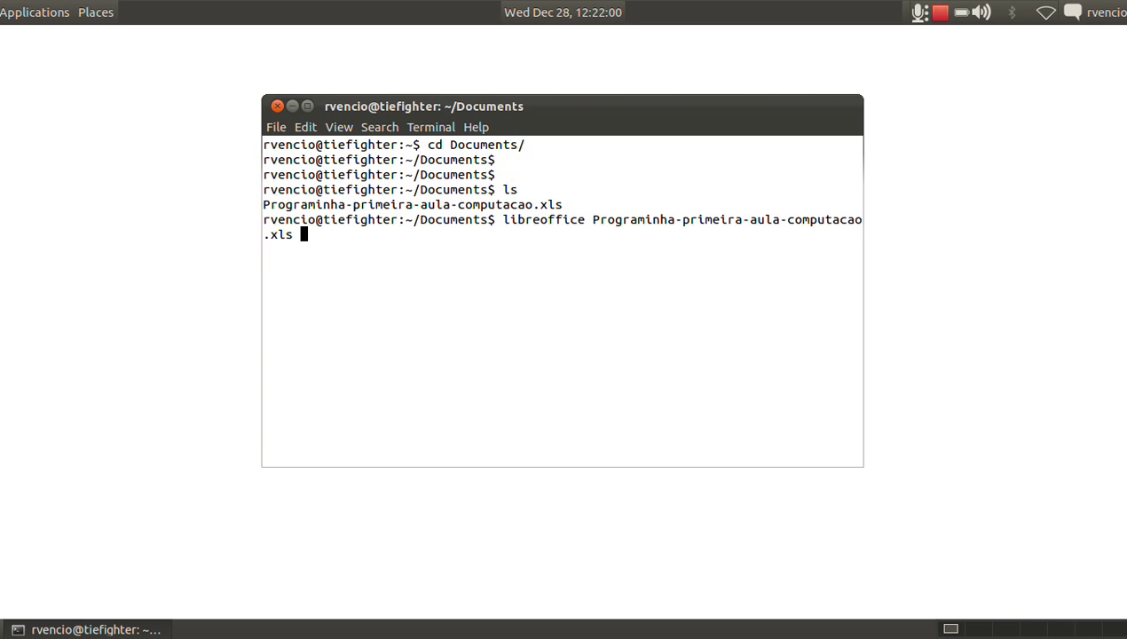
pyautogui.press('Return')
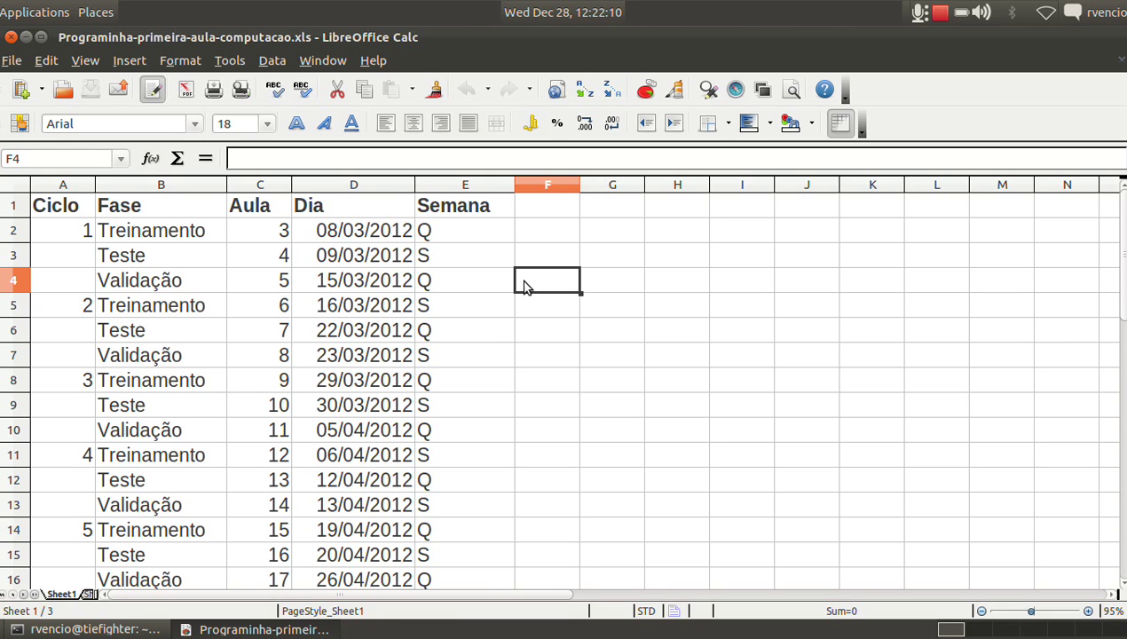
# Move between cells B2 (Treinamento) and B4 (Validação) in the Fase column.
pyautogui.press('Left')
pyautogui.press('Left')
pyautogui.press('Left')
pyautogui.press('Left')
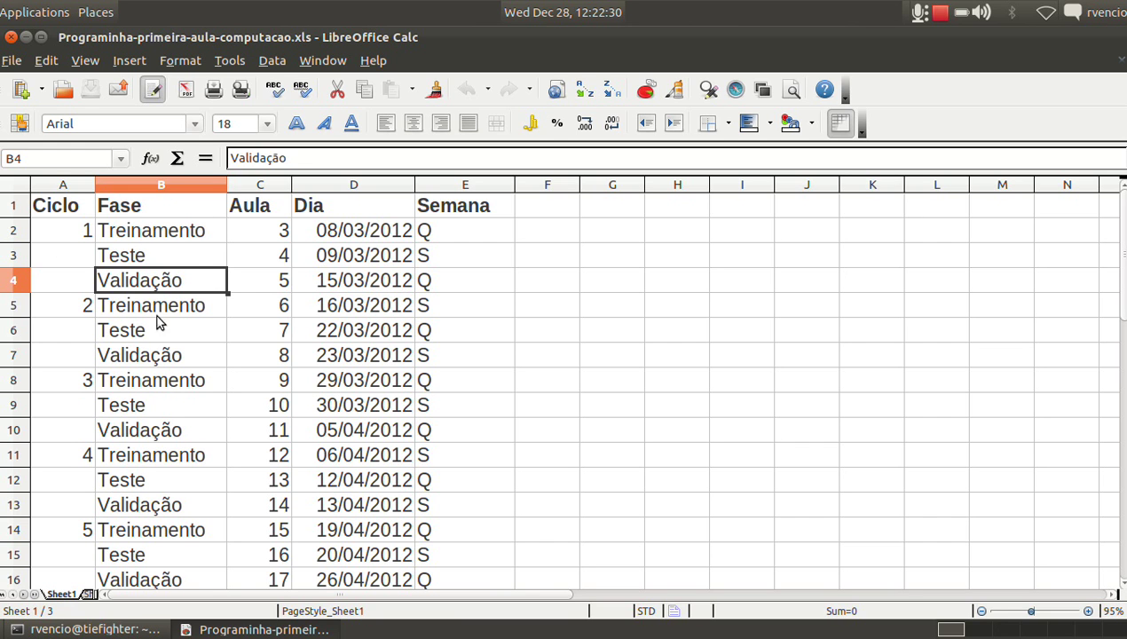
pyautogui.click(182, 236)
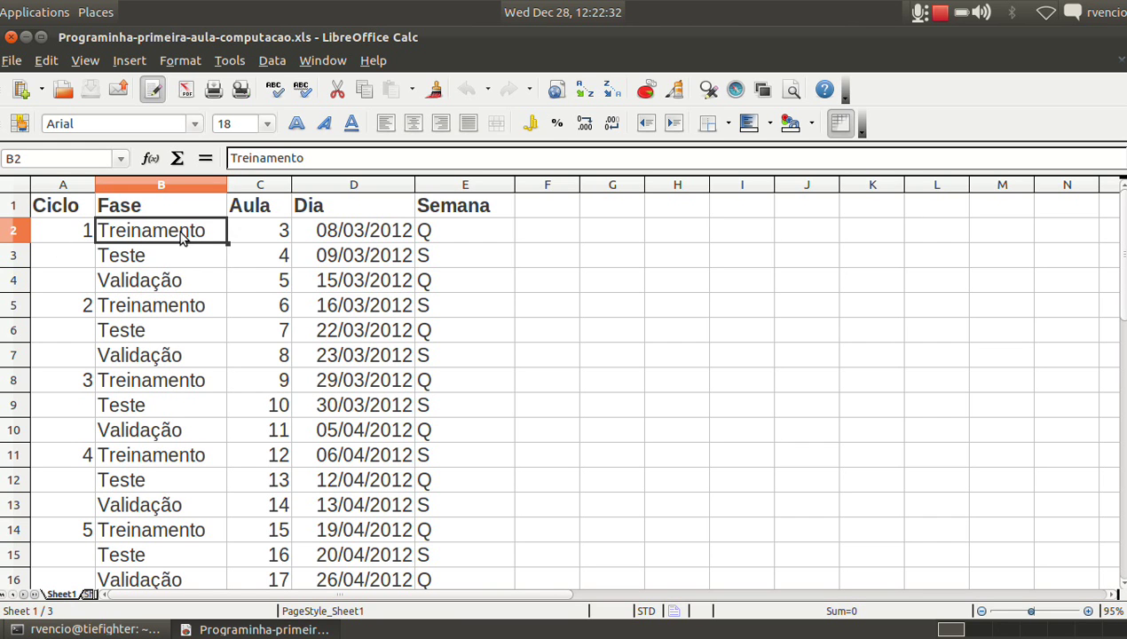
pyautogui.press('Down')
pyautogui.press('Down')
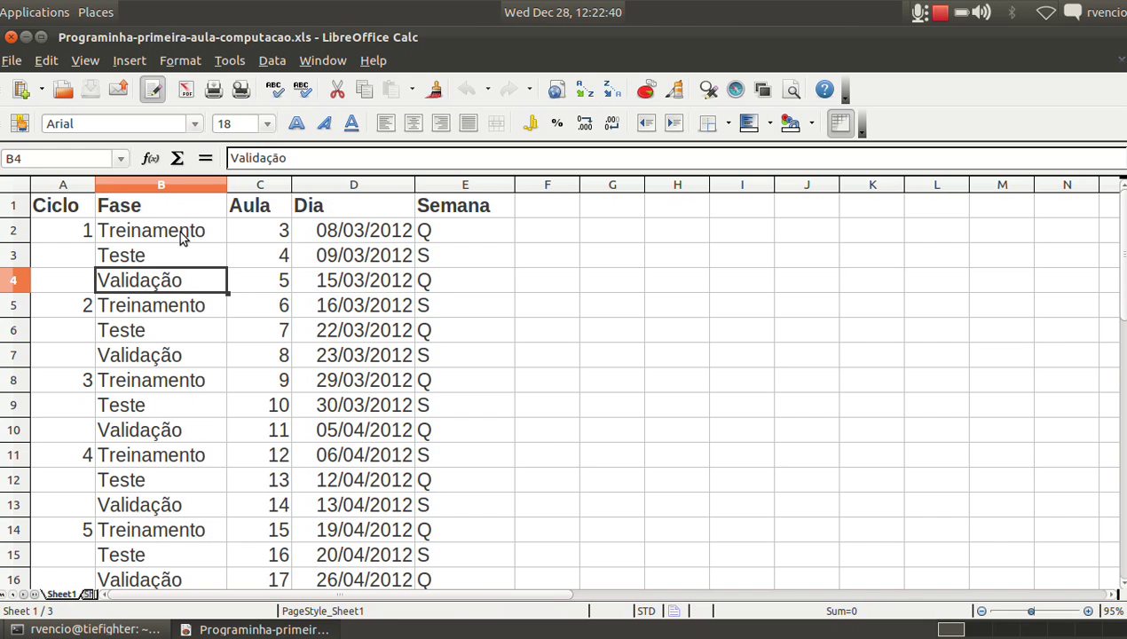
pyautogui.hotkey('ctrl', 'Down')
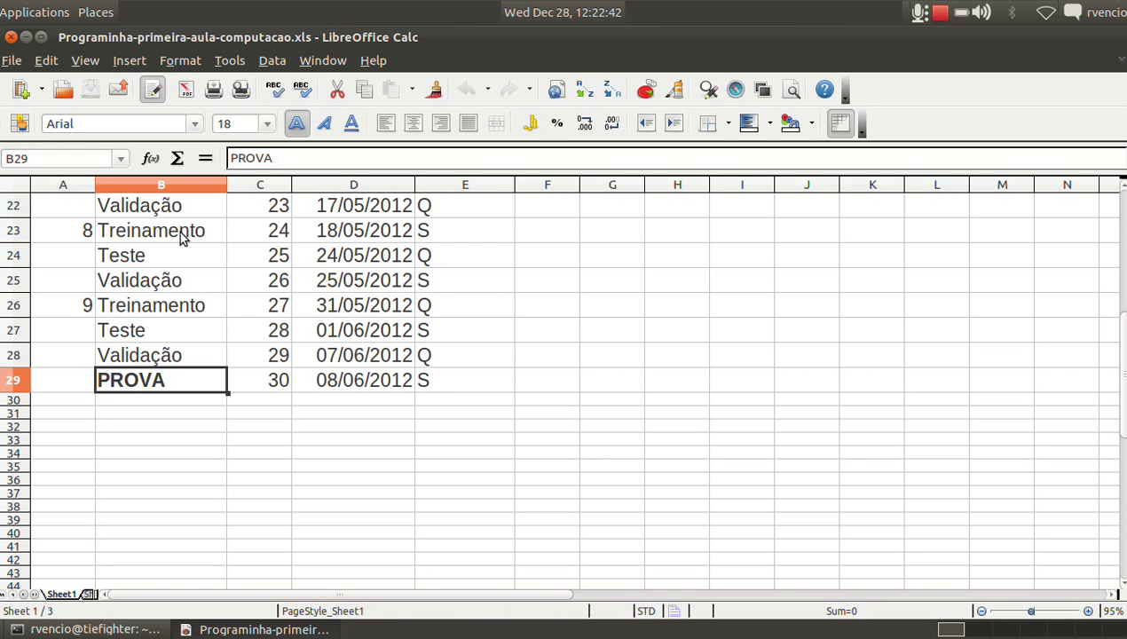
pyautogui.press('Right')
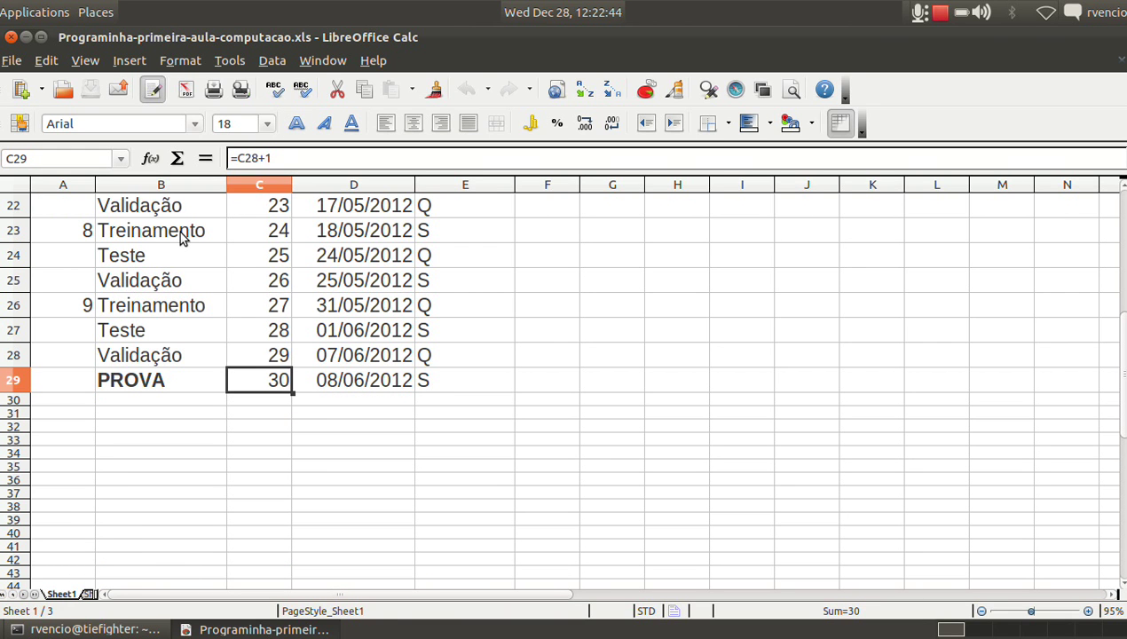
pyautogui.press('Right')
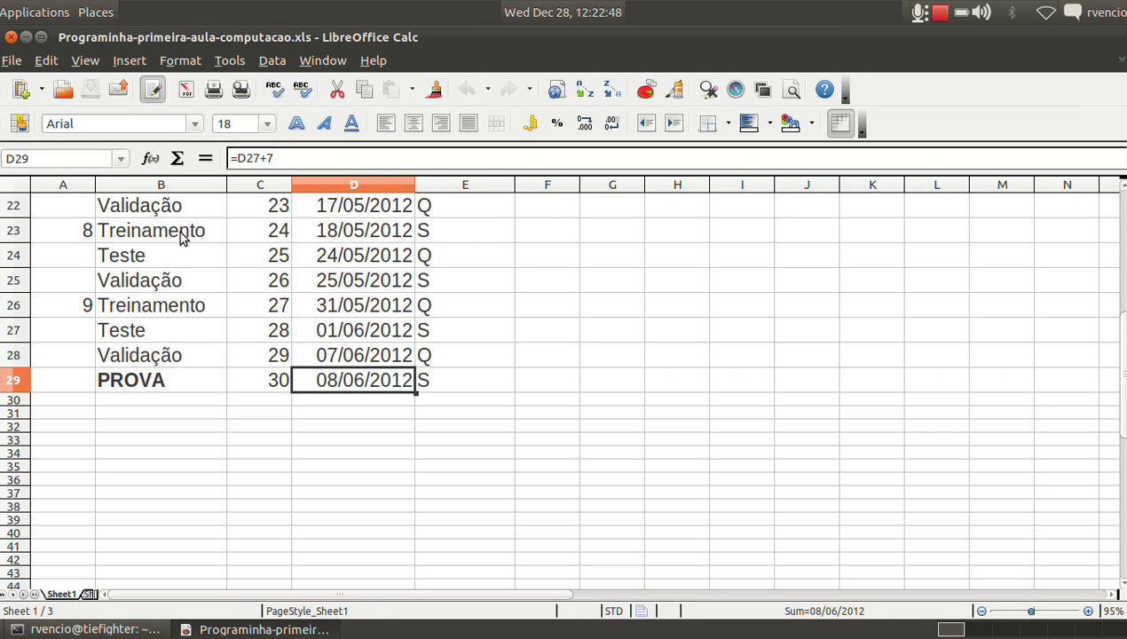
pyautogui.press('Right')
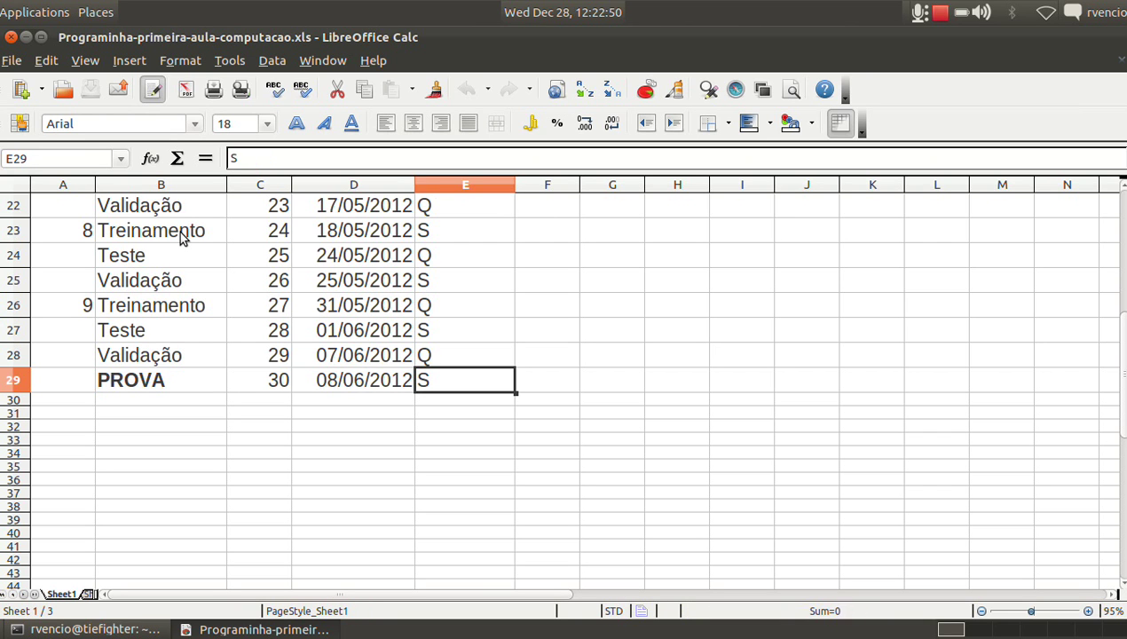
pyautogui.press('Left')
pyautogui.press('Left')
pyautogui.press('Left')
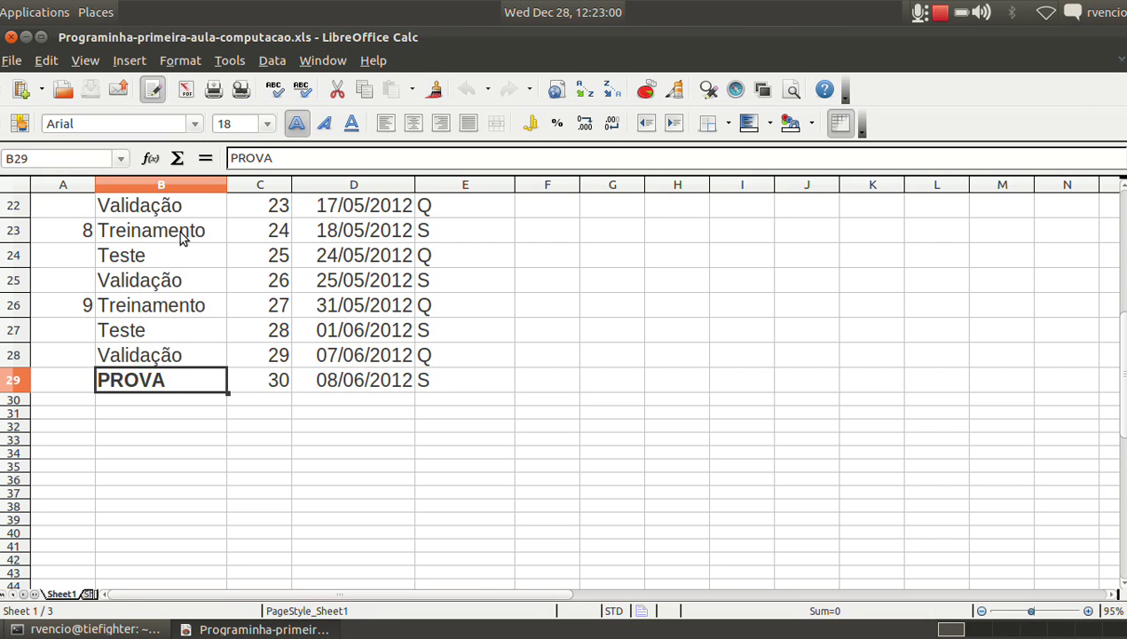
pyautogui.press('Up')
pyautogui.press('Up')
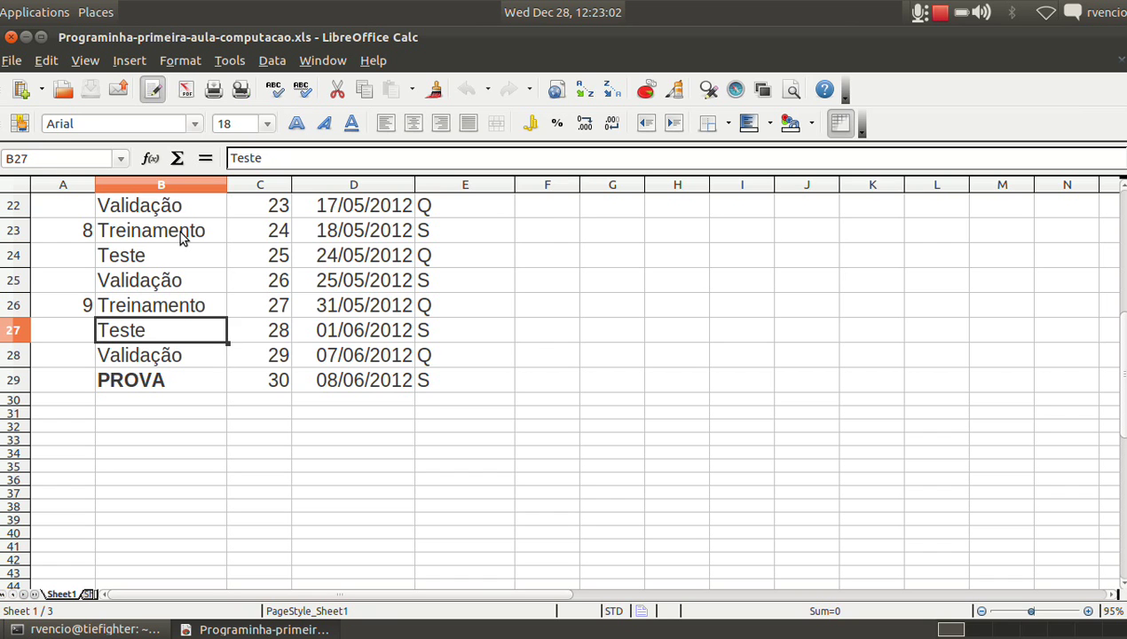
pyautogui.press('Right')
pyautogui.press('Right')
pyautogui.press('Right')
pyautogui.press('Left')
pyautogui.press('Left')
pyautogui.press('Left')
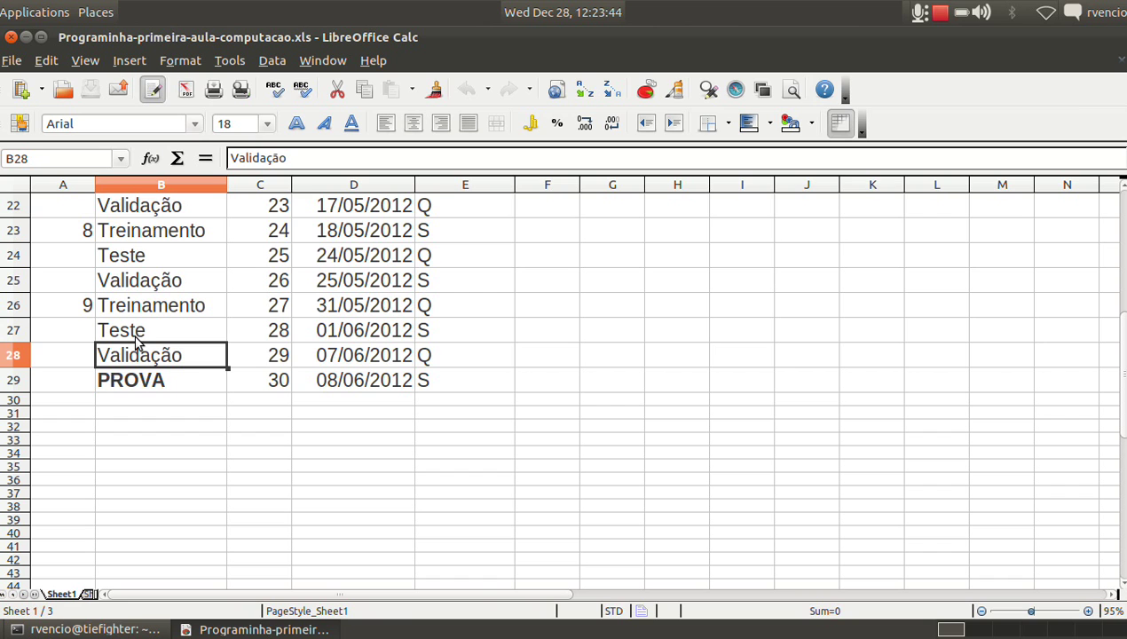
pyautogui.press('Down')
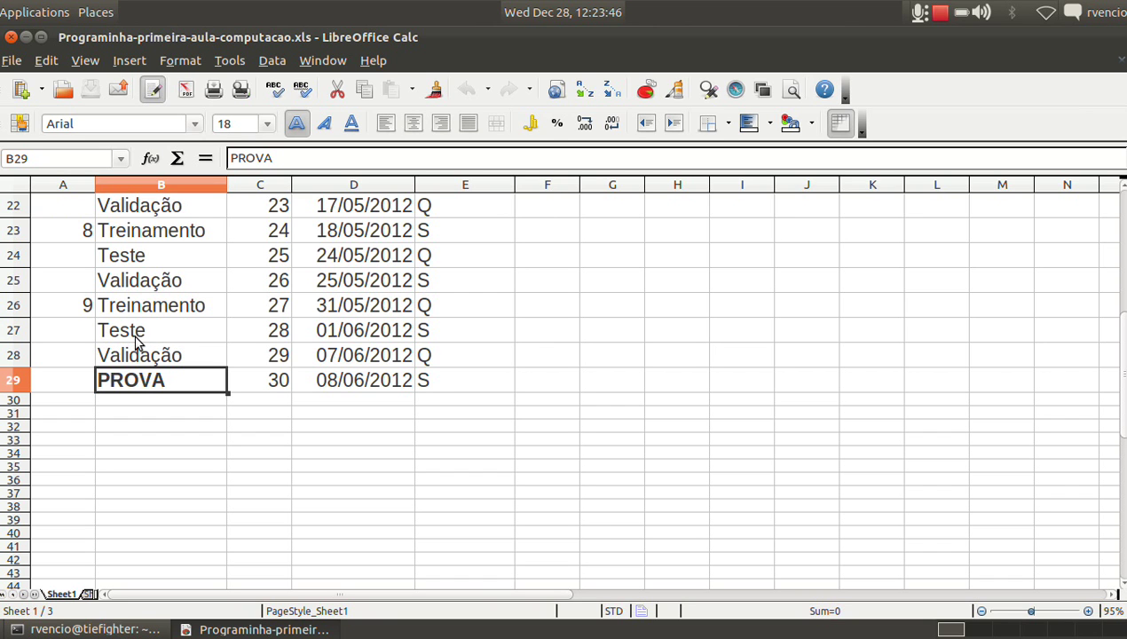
pyautogui.click(133, 330)
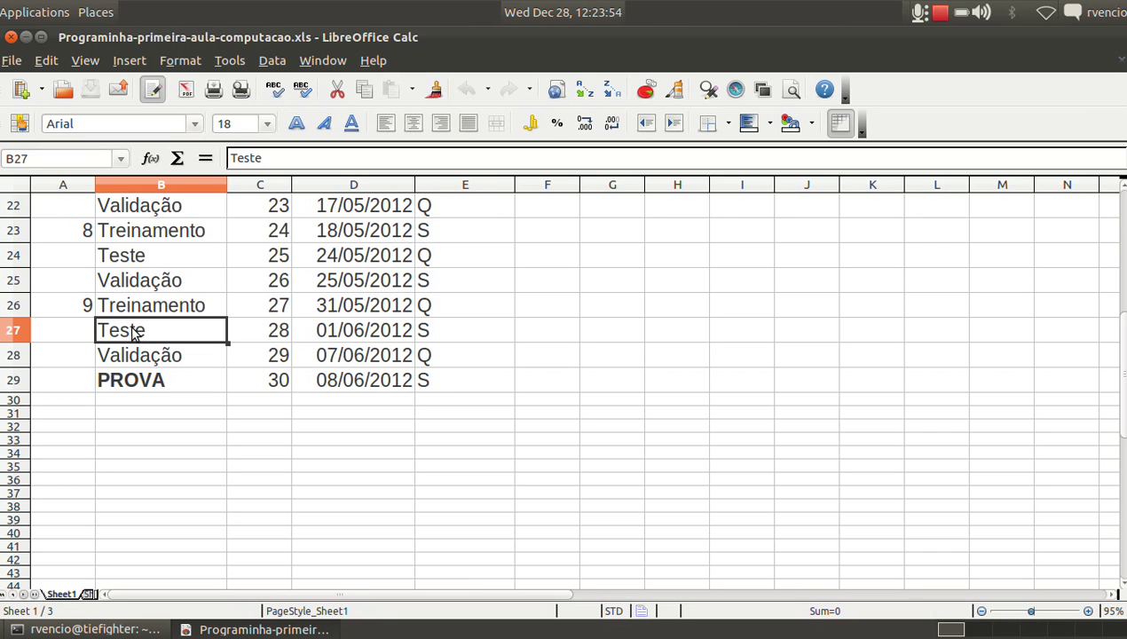
pyautogui.press('Down')
pyautogui.press('Down')
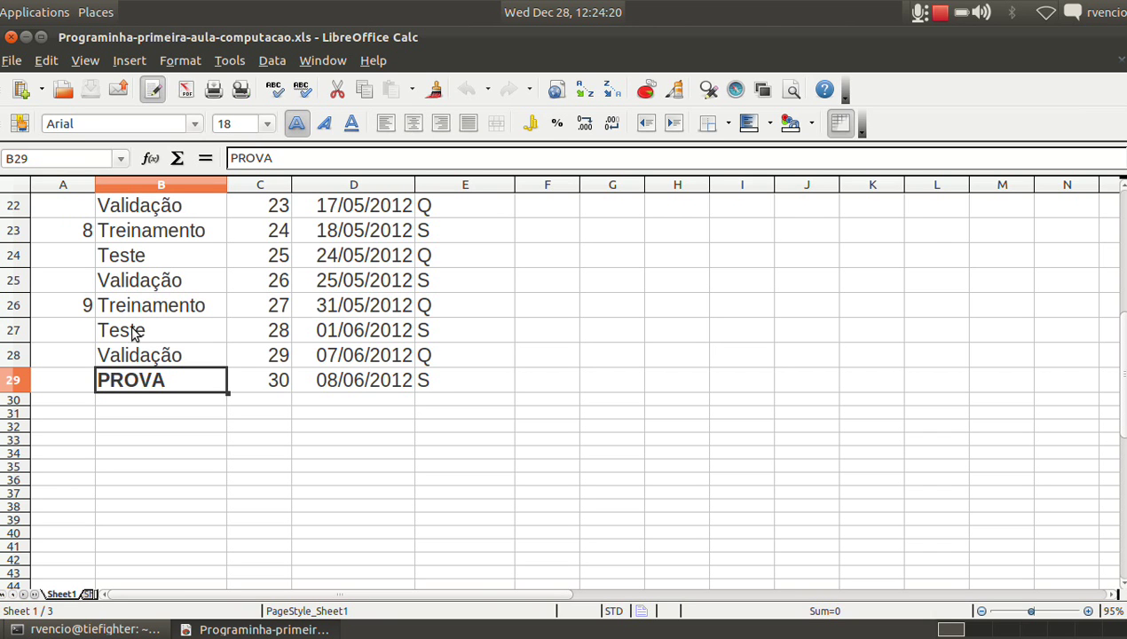
pyautogui.click(139, 330)
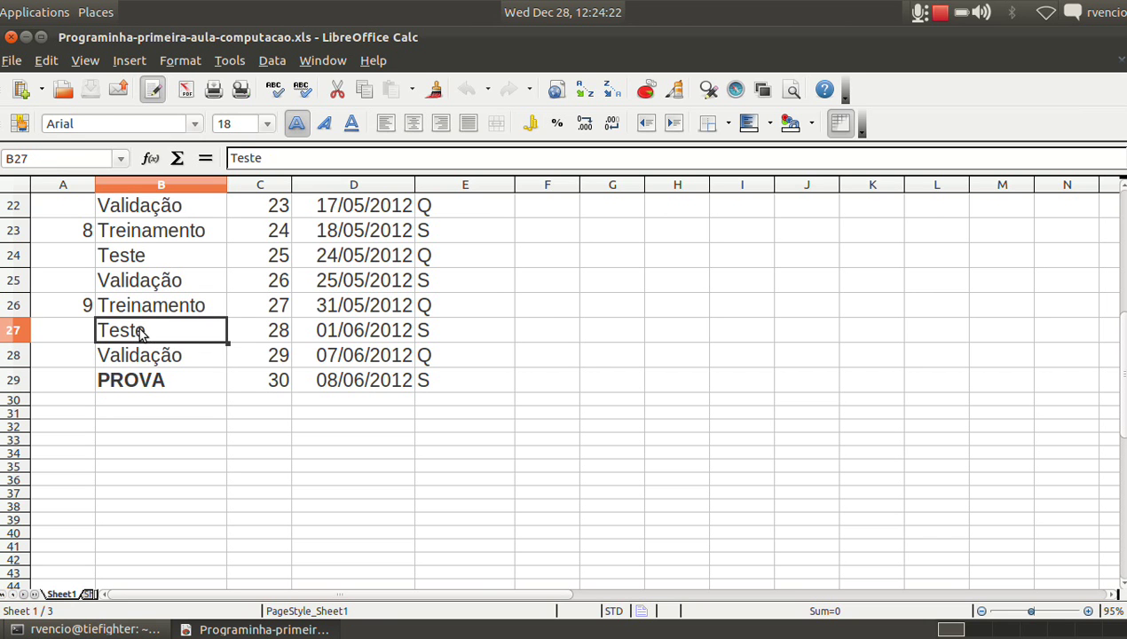
pyautogui.click(120, 262)
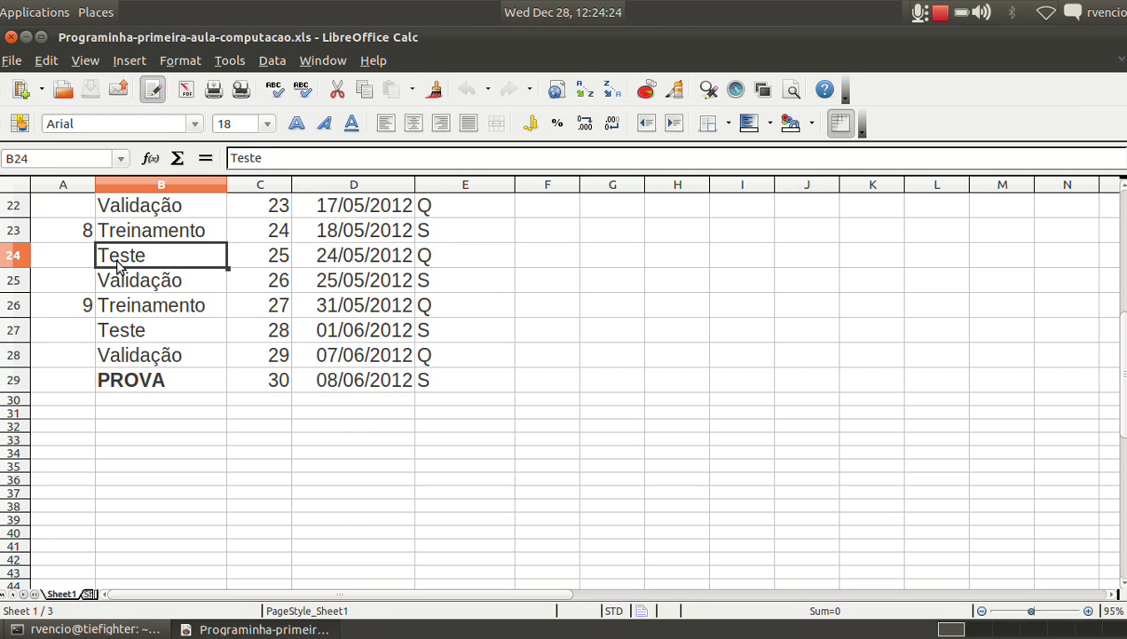
pyautogui.press('Up')
pyautogui.press('Up')
pyautogui.press('Up')
pyautogui.press('Up')
pyautogui.press('Up')
pyautogui.press('Up')
pyautogui.press('Up')
pyautogui.press('Up')
pyautogui.press('Up')
pyautogui.press('Up')
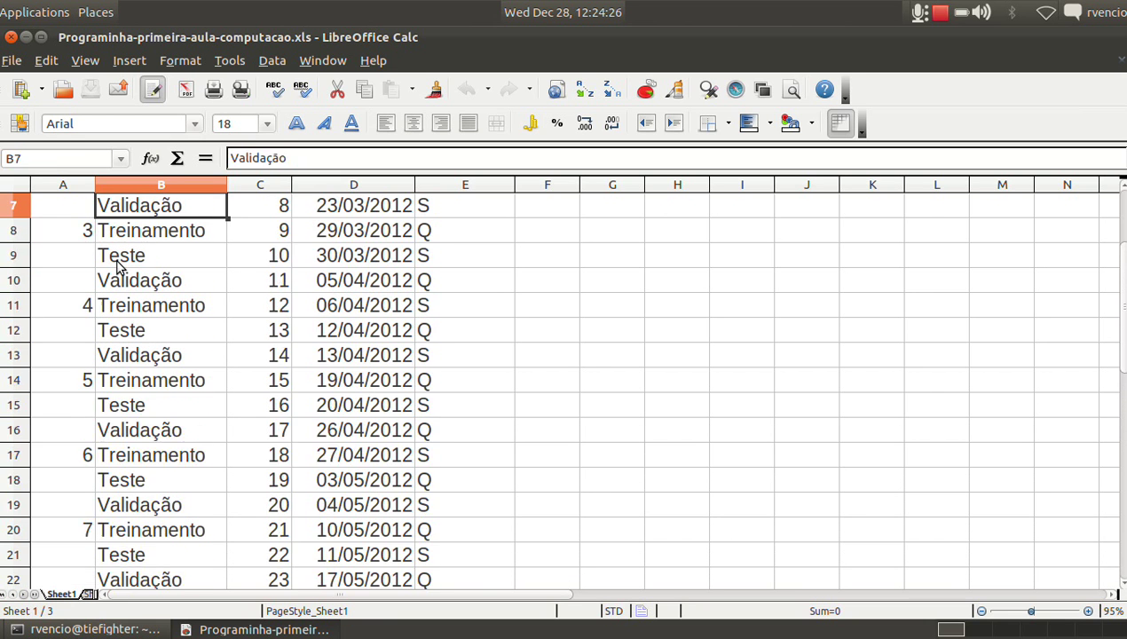
pyautogui.press('Up')
pyautogui.press('Up')
pyautogui.press('Up')
pyautogui.press('Up')
pyautogui.press('Up')
pyautogui.press('Down')
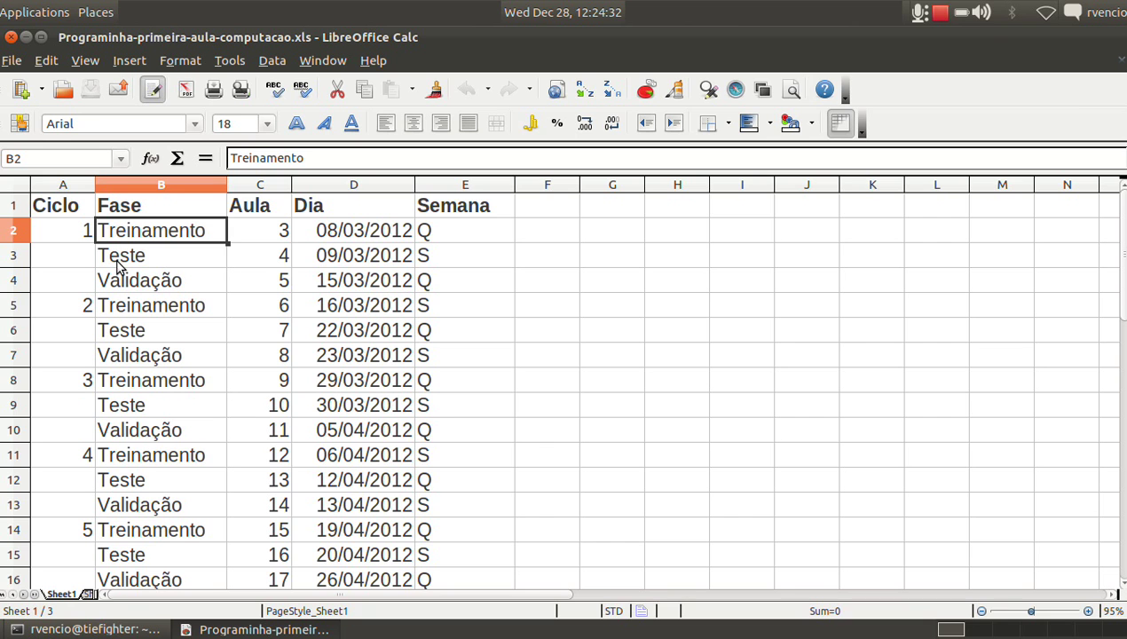
pyautogui.hotkey('ctrl', 'Down')
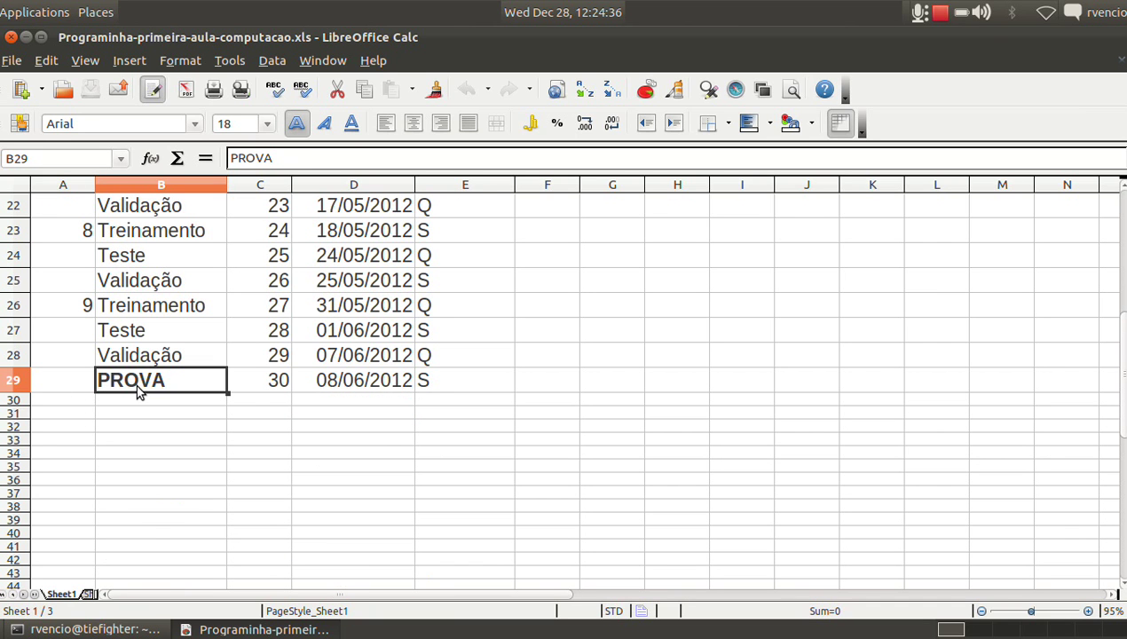
pyautogui.press('Up')
pyautogui.press('Up')
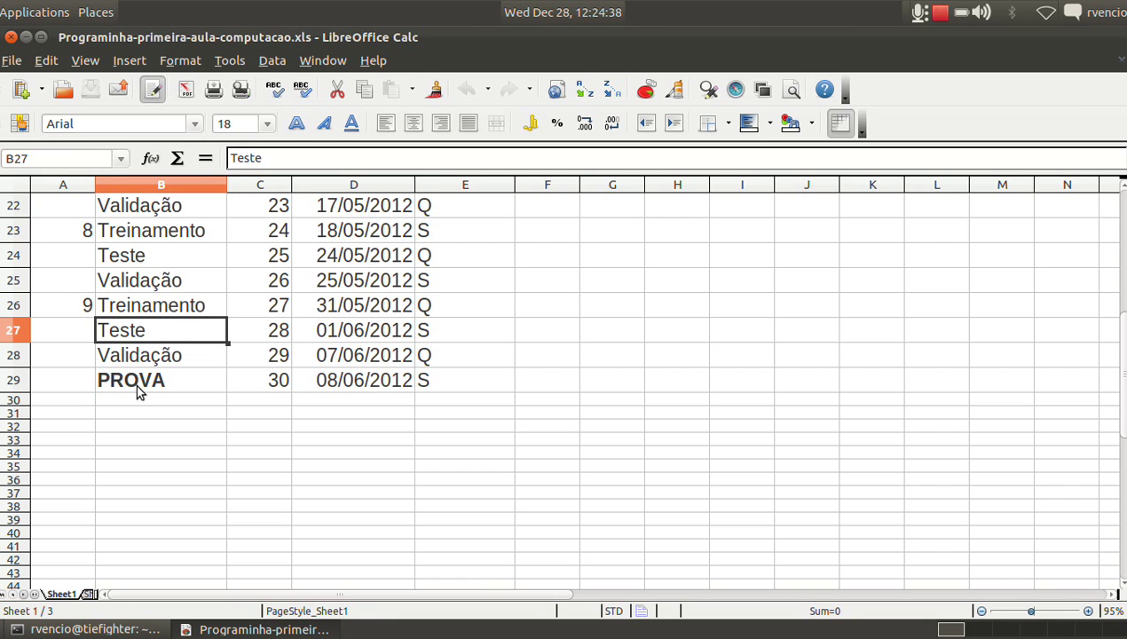
pyautogui.press('Up')
pyautogui.press('Up')
pyautogui.press('Up')
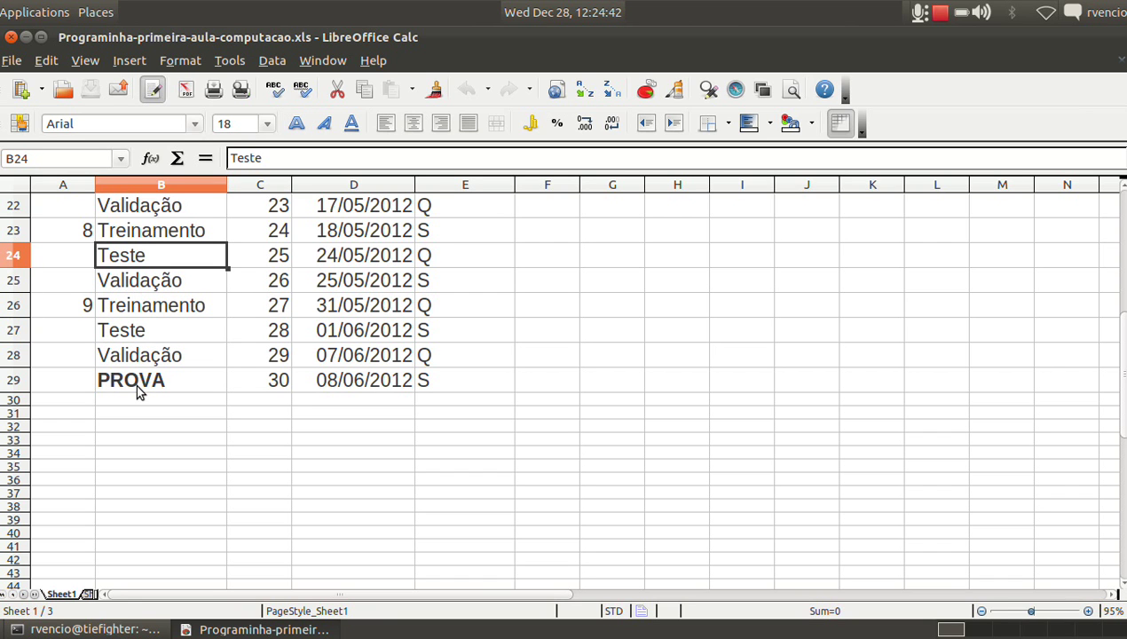
pyautogui.press('Down')
pyautogui.press('Down')
pyautogui.press('Left')
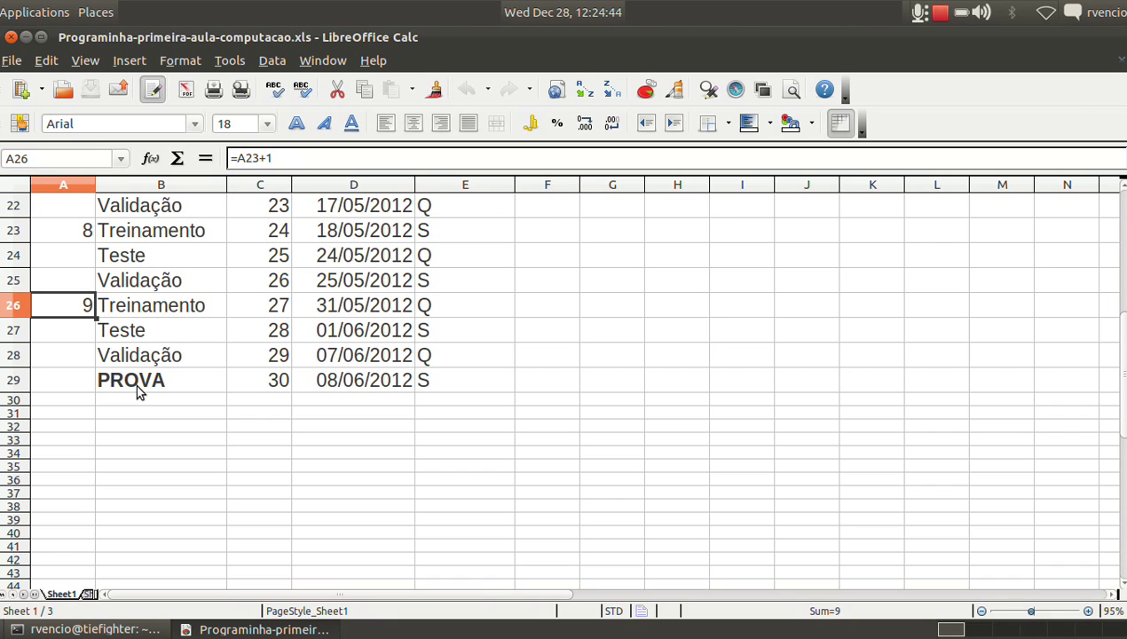
pyautogui.press('Right')
pyautogui.press('Right')
pyautogui.press('Right')
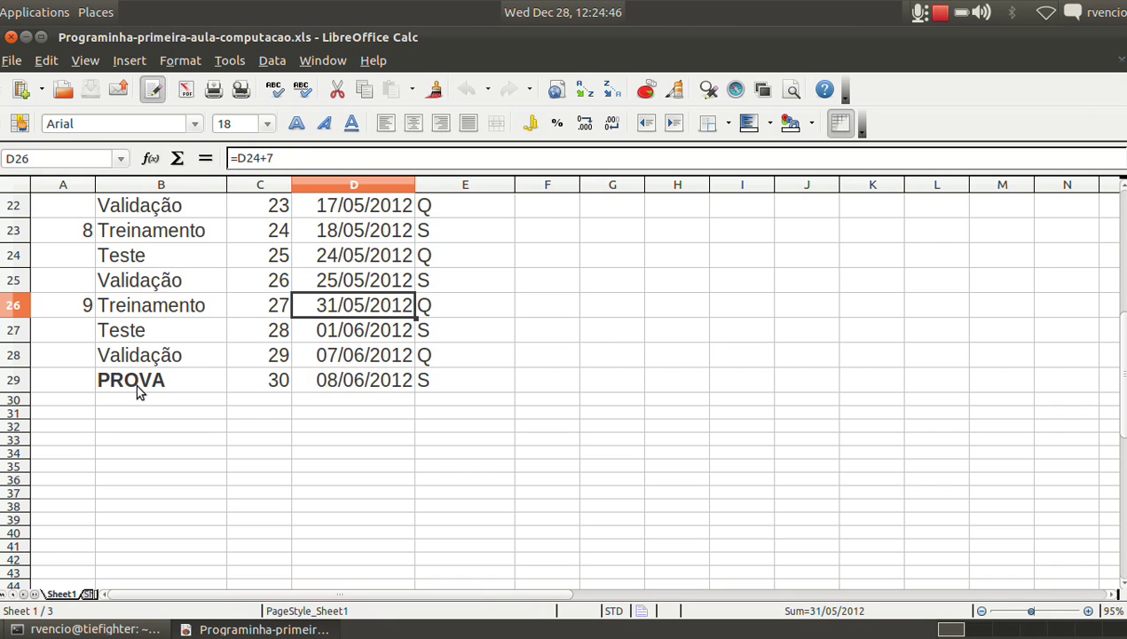
pyautogui.press('Down')
pyautogui.press('Down')
pyautogui.press('Down')
pyautogui.press('Left')
pyautogui.press('Left')
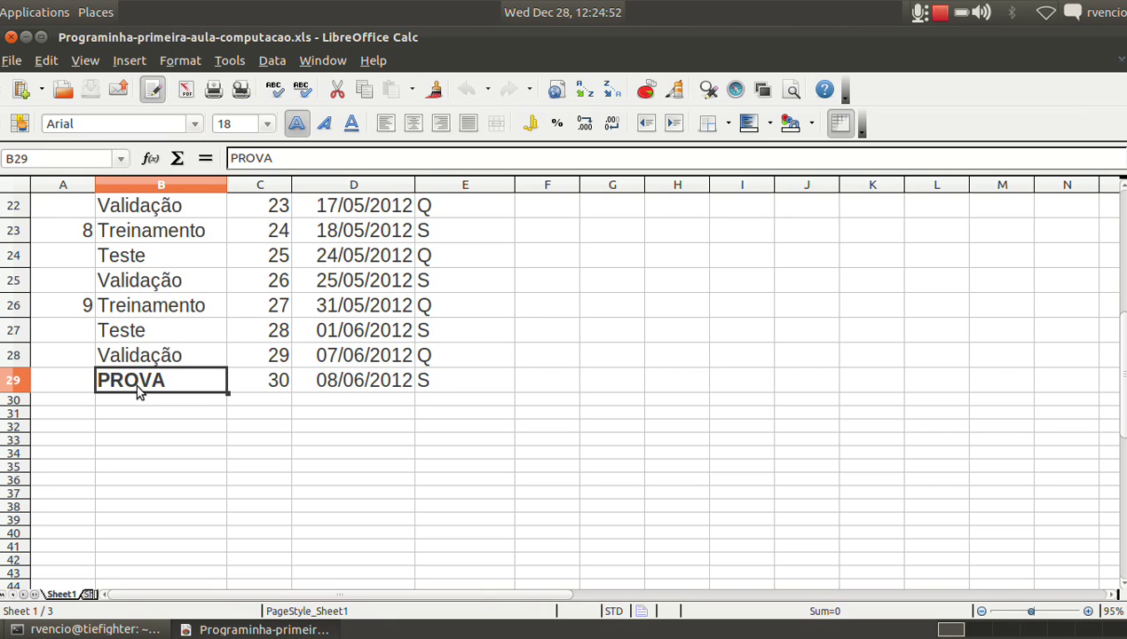
pyautogui.press('Right')
pyautogui.press('Left')
pyautogui.press('Right')
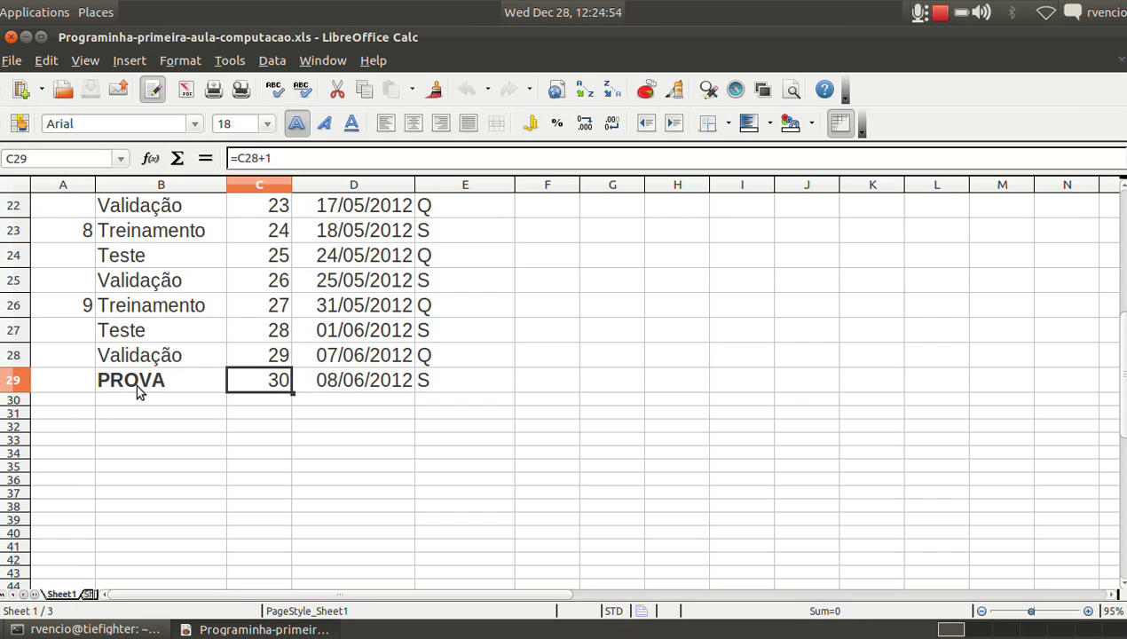
pyautogui.press('Right')
pyautogui.press('Right')
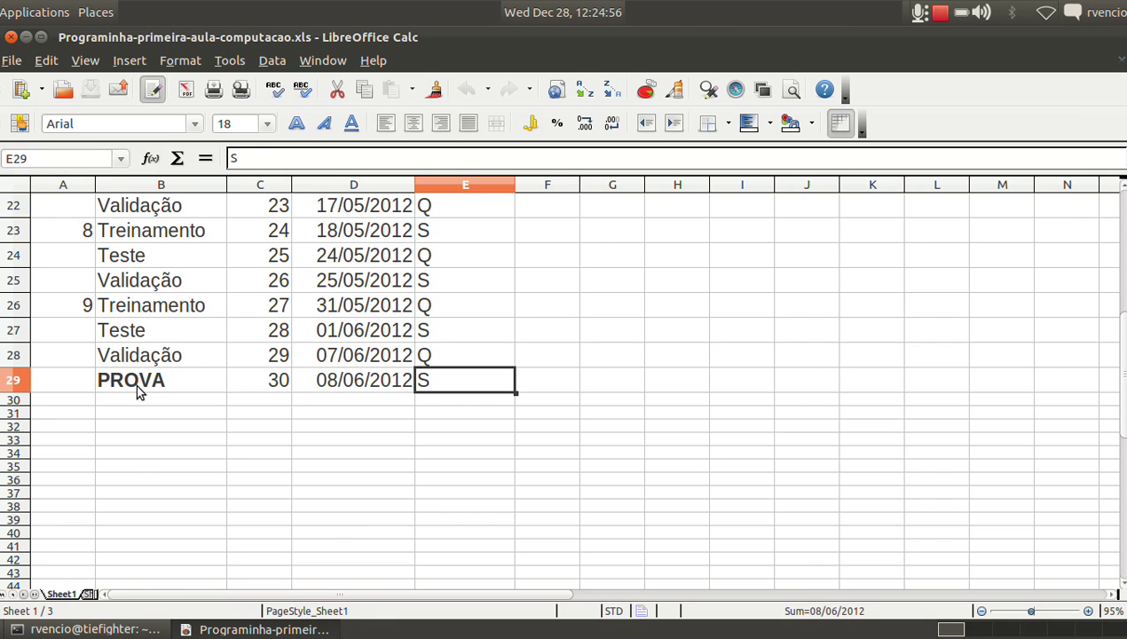
pyautogui.hotkey('ctrl', 'Up')
pyautogui.press('Right')
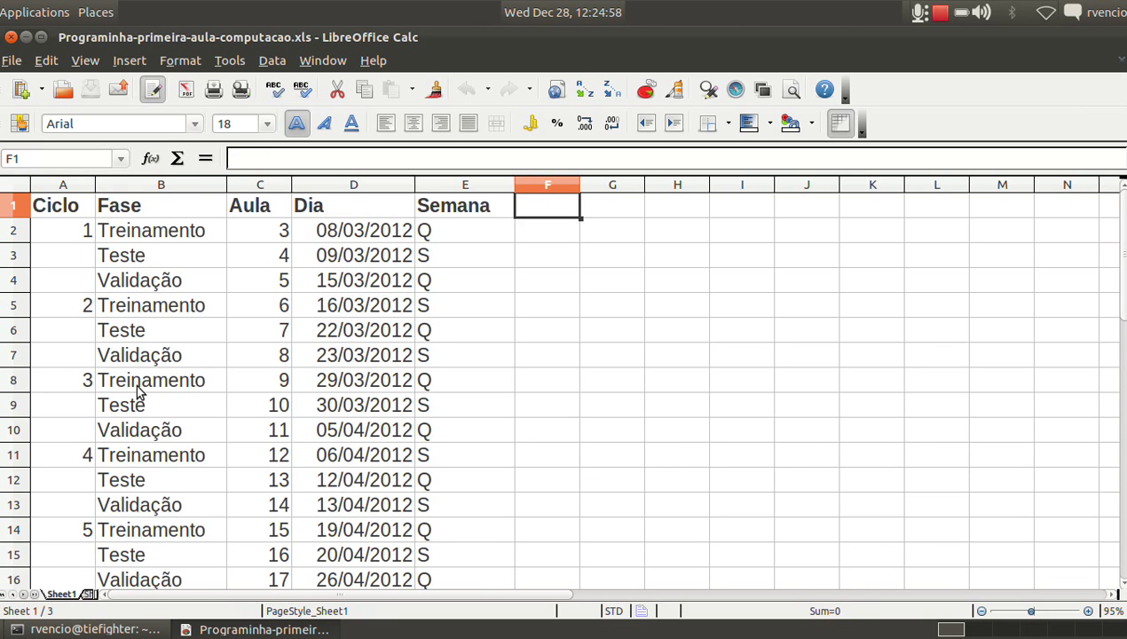
pyautogui.press('Right')
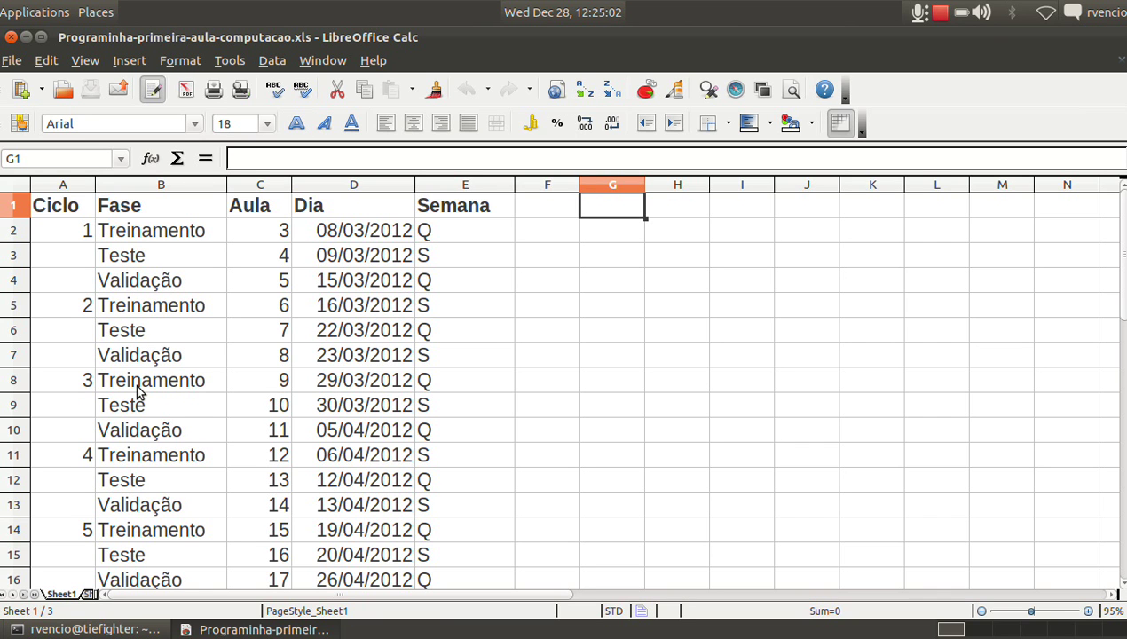
pyautogui.press('Down')
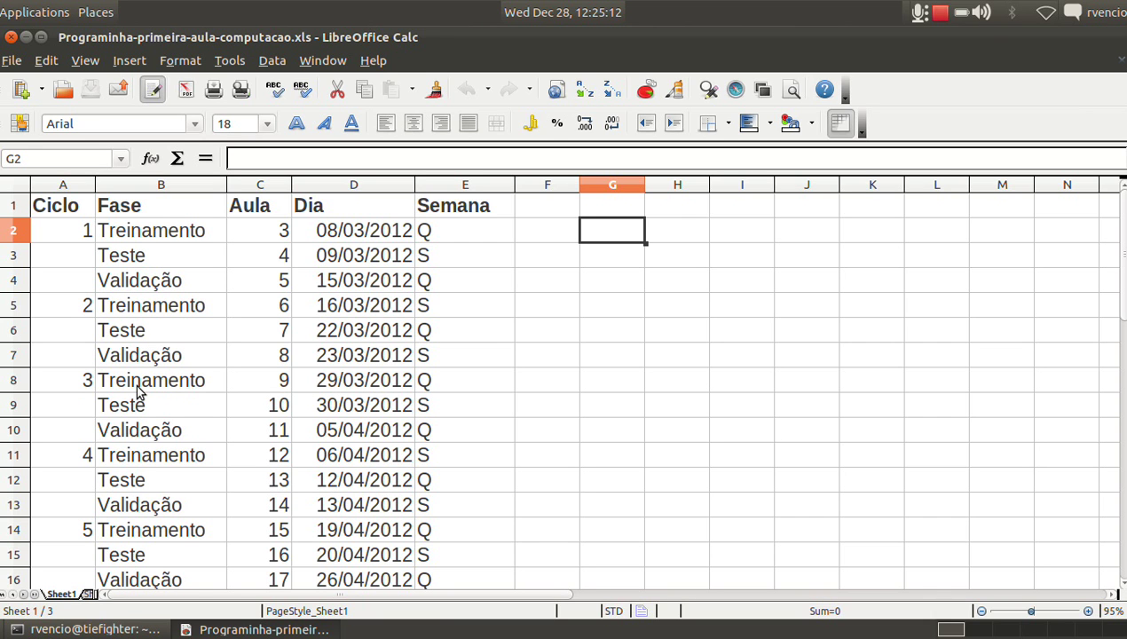
# Enter the headers Número USP in G1 and Nota in H1.
pyautogui.press('Up')
pyautogui.write('Número US')
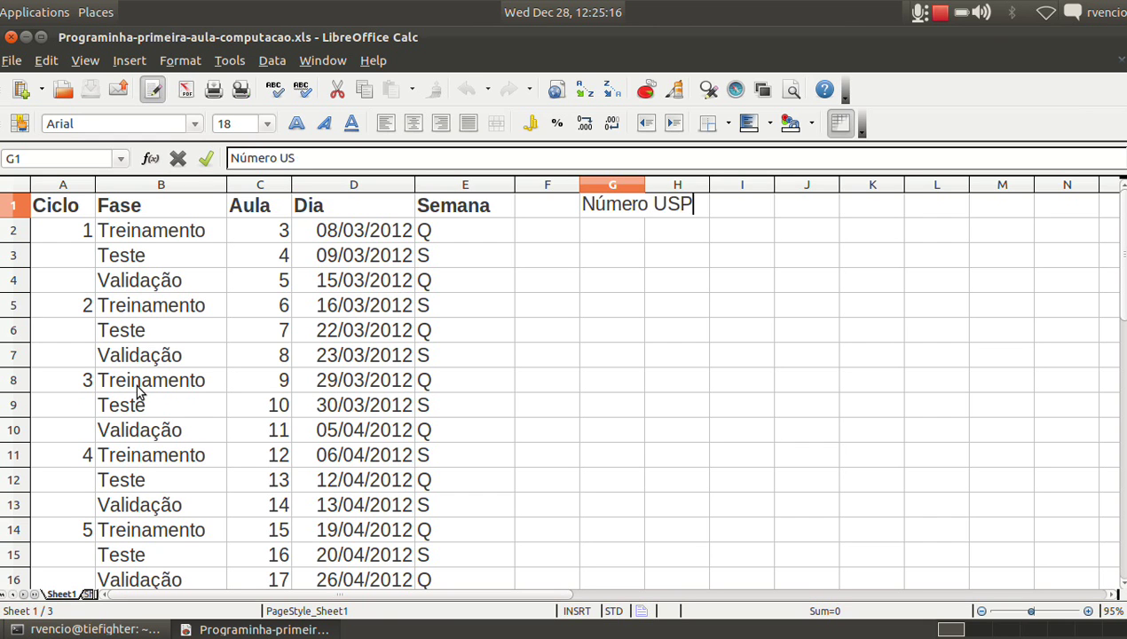
pyautogui.write('P')
pyautogui.press('Return')
pyautogui.press('Up')
pyautogui.press('Right')
pyautogui.write('N')
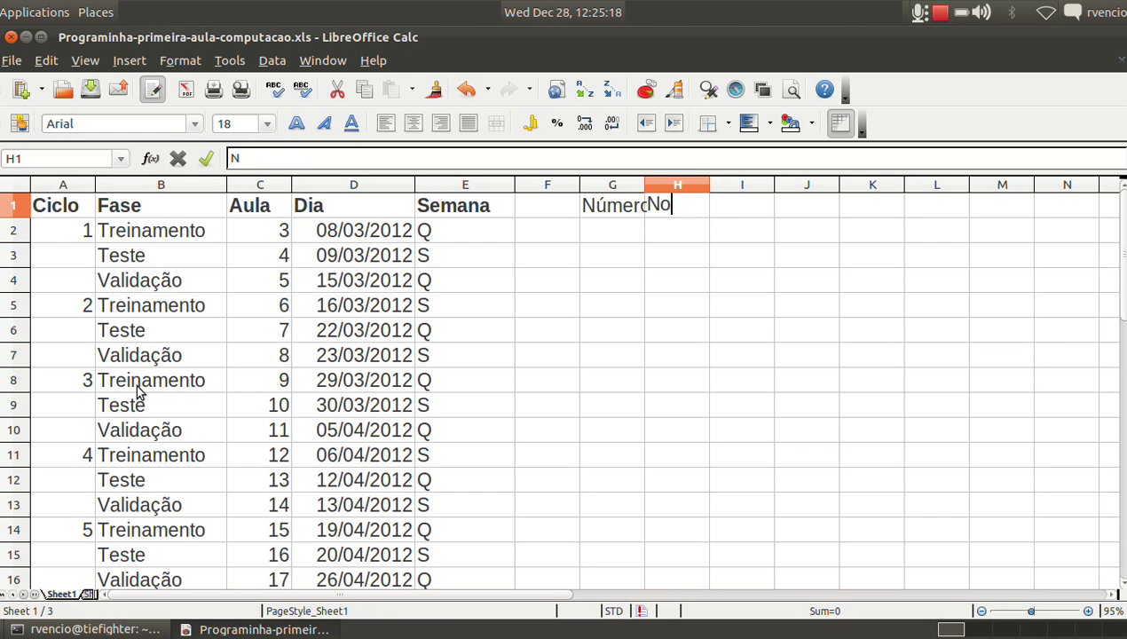
pyautogui.write('ota')
pyautogui.press('Return')
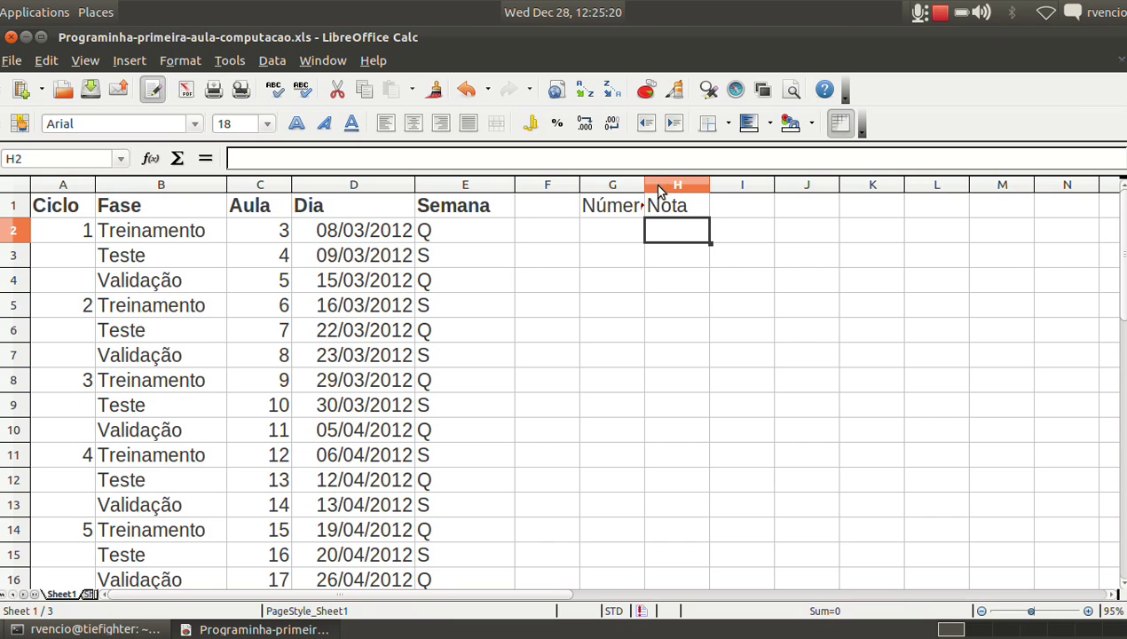
# Widen column G to fit Número USP and make the G1:H1 headers bold.
pyautogui.moveTo(646, 184); pyautogui.dragTo(716, 183)
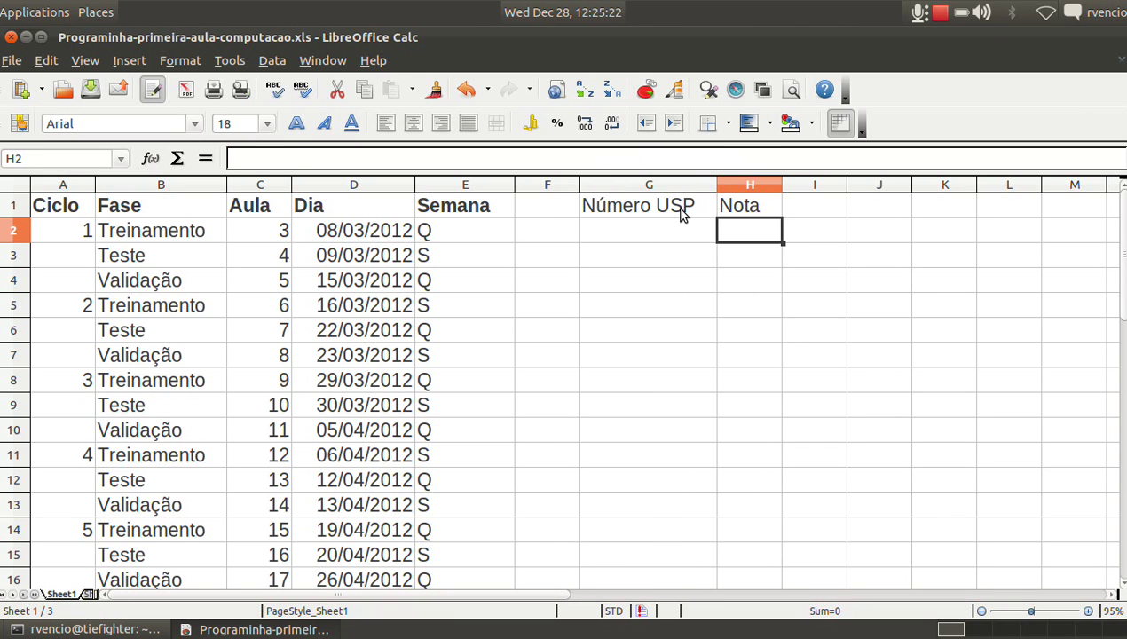
pyautogui.click(681, 214)
pyautogui.hotkey('shift', 'Right')
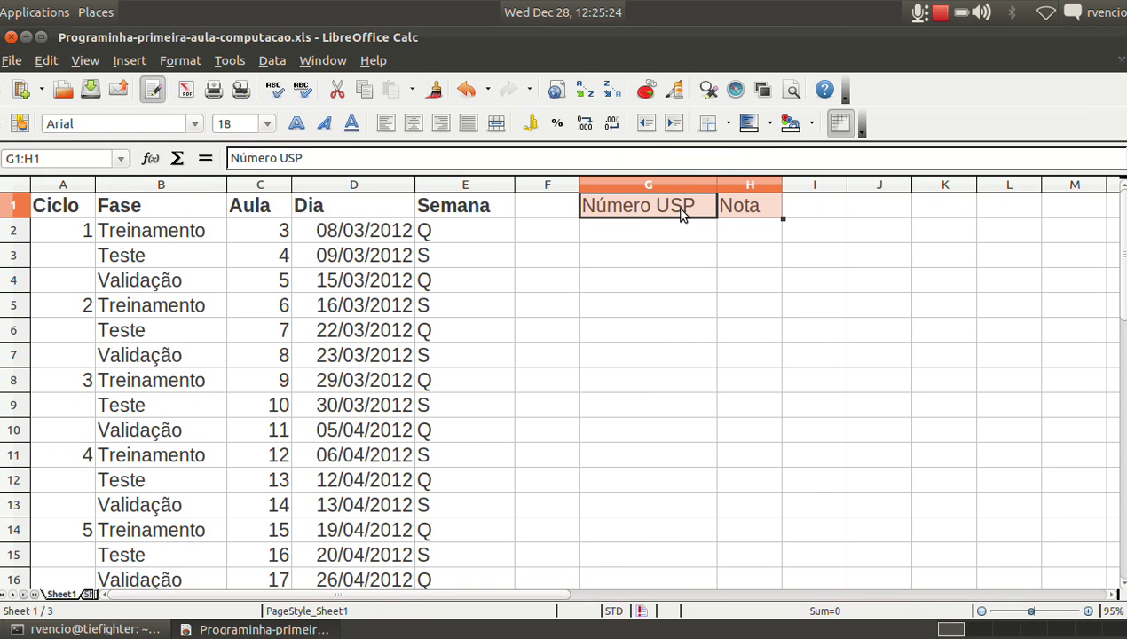
pyautogui.hotkey('ctrl', 'b')
pyautogui.press('Down')
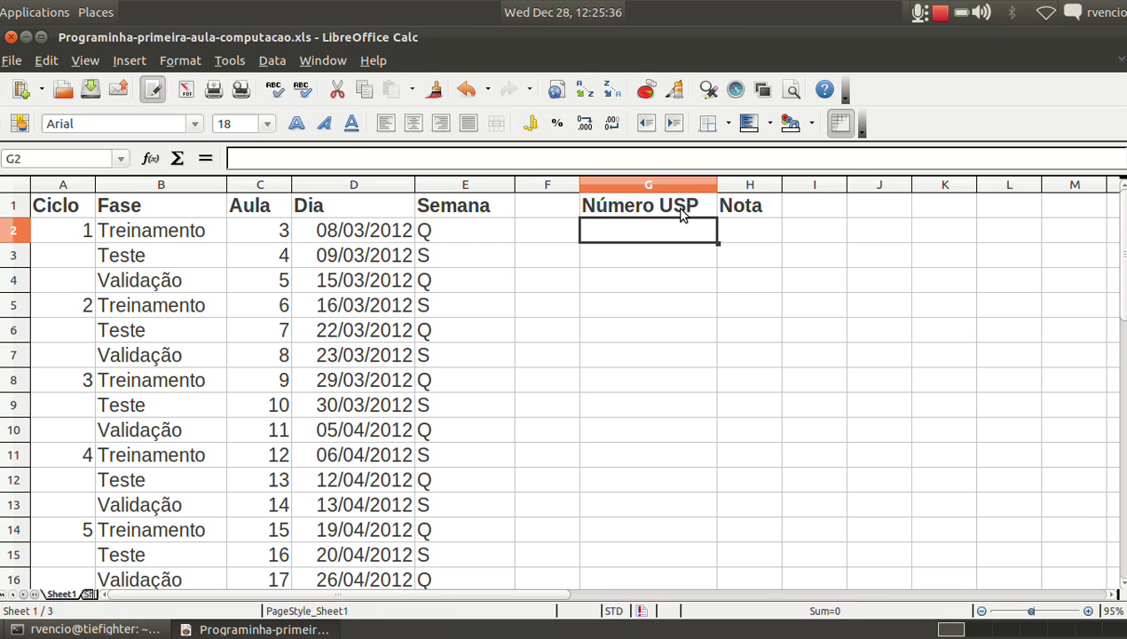
pyautogui.click(635, 159)
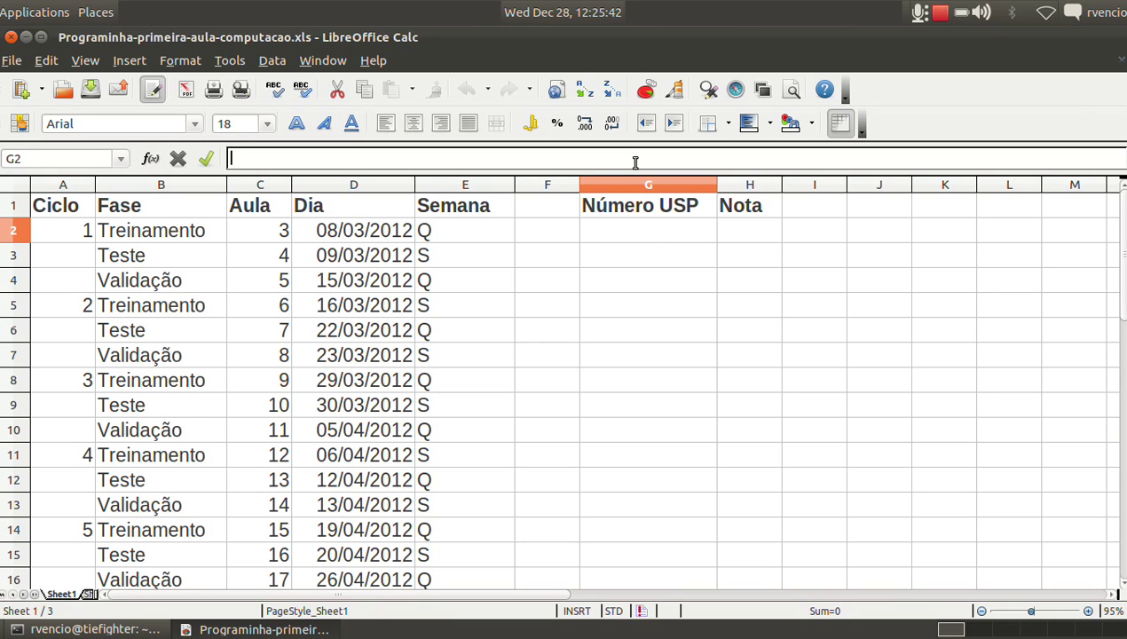
pyautogui.click(647, 235)
# Enter =RAND() in G2, showing 0.6518896283.
pyautogui.write('=')
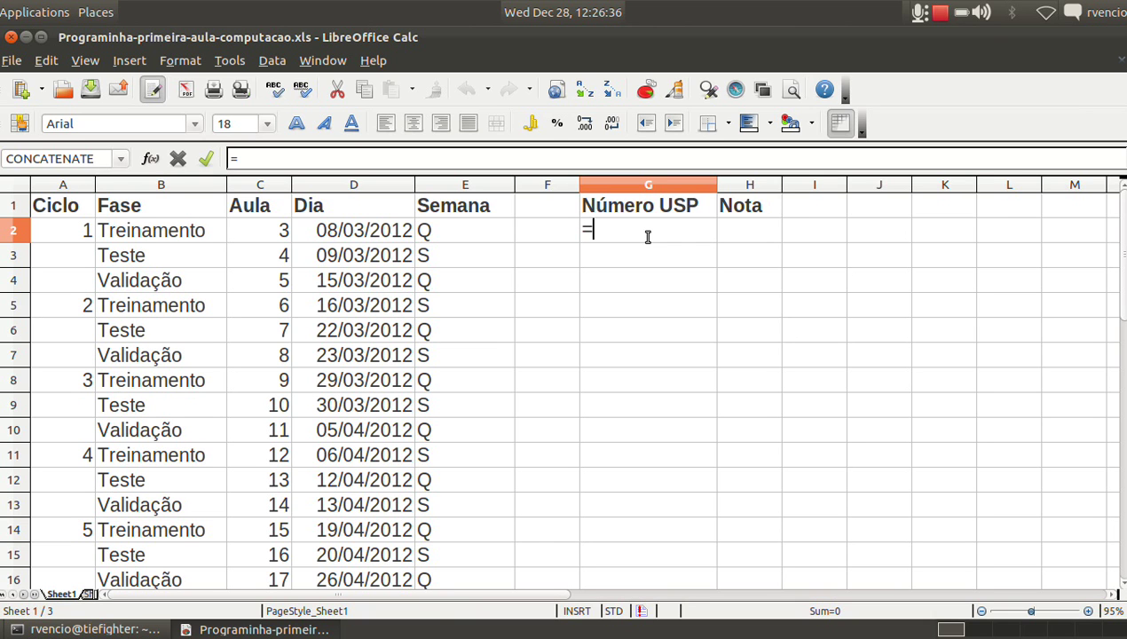
pyautogui.write('ran')
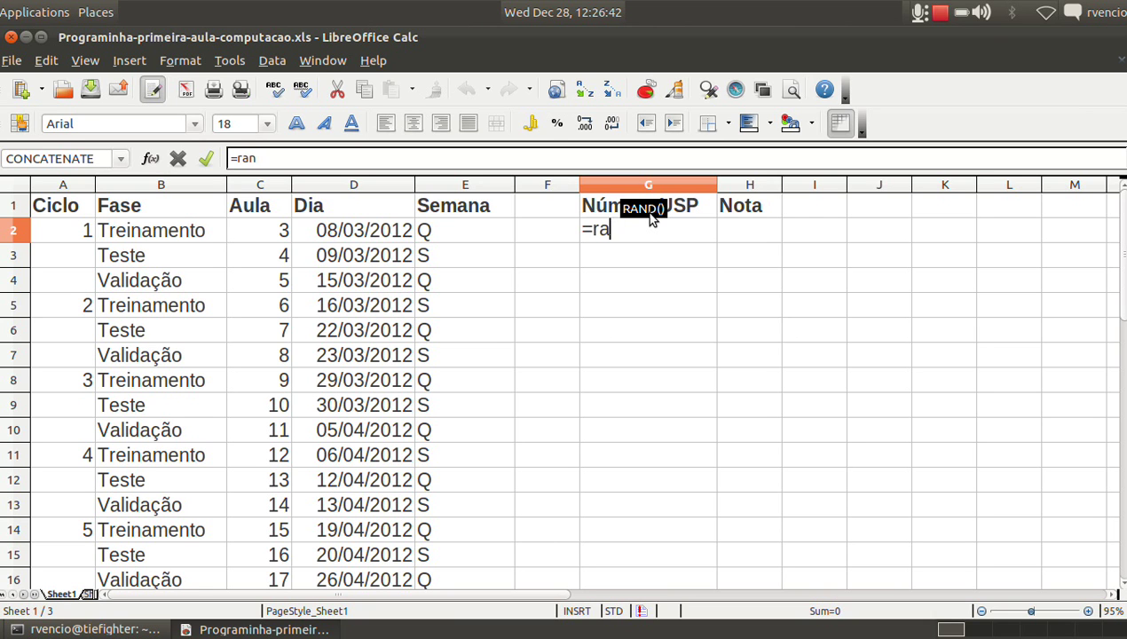
pyautogui.press('BackSpace')
pyautogui.press('BackSpace')
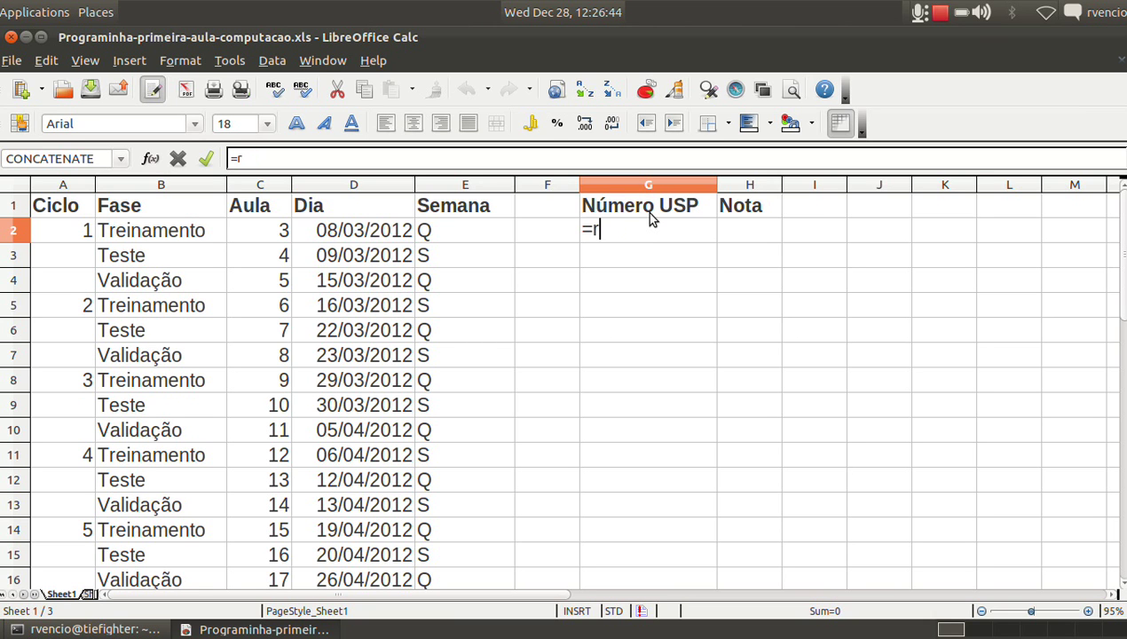
pyautogui.write('a')
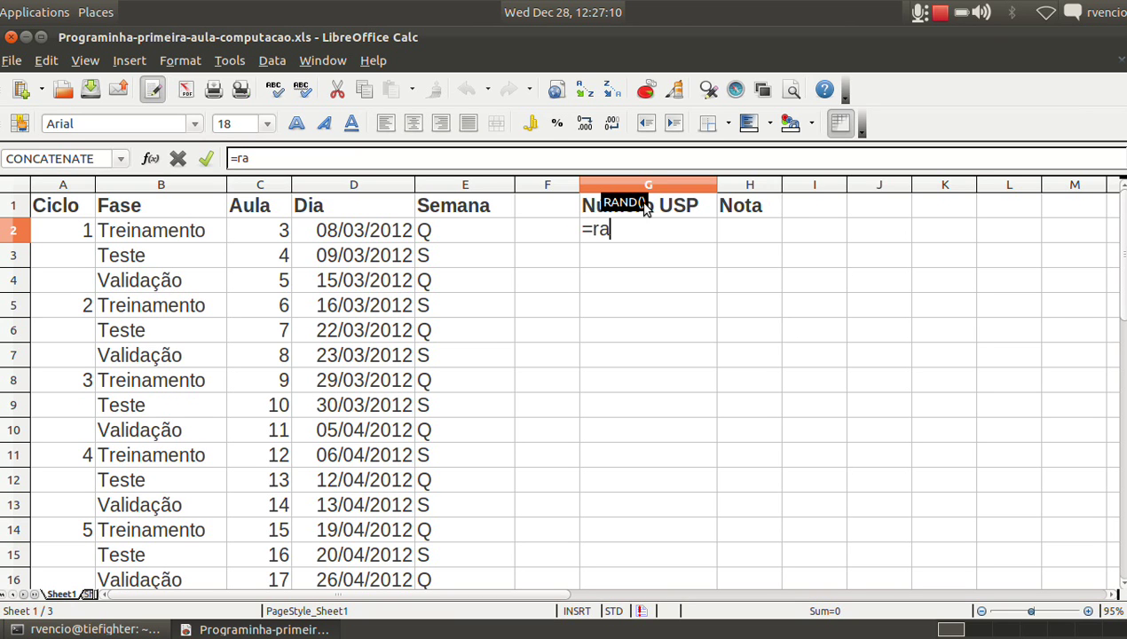
pyautogui.write('n')
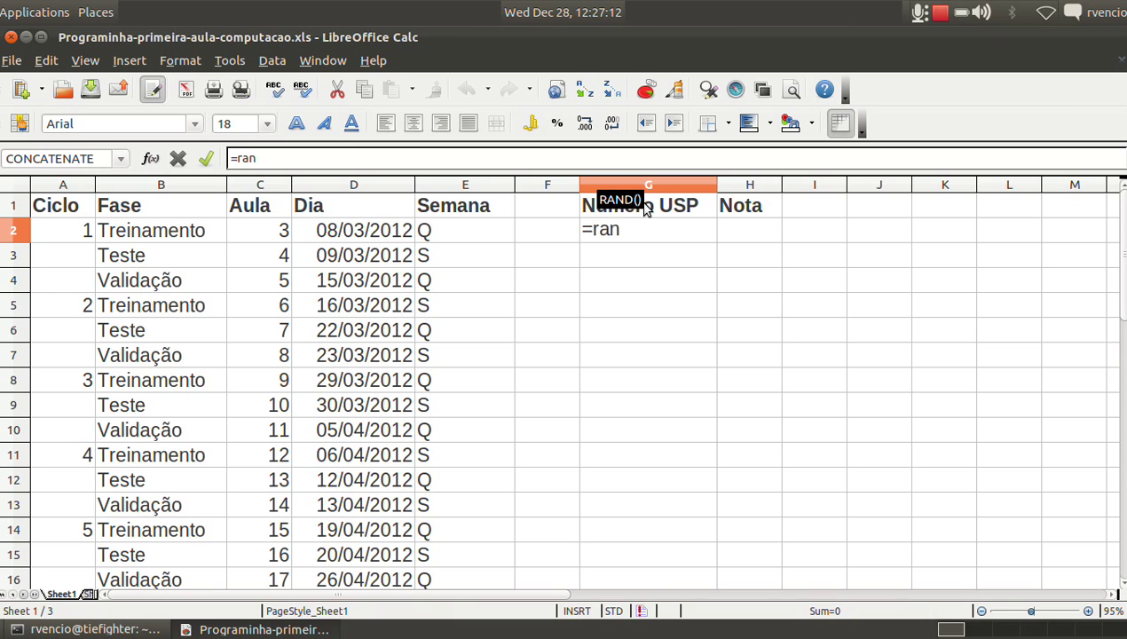
pyautogui.write('d()')
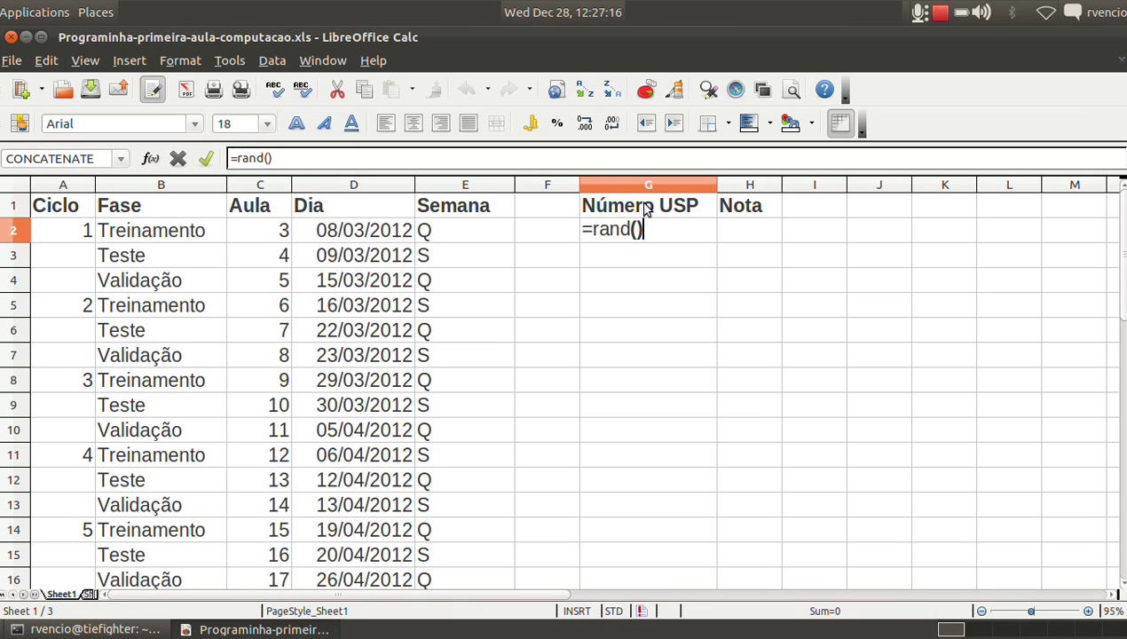
pyautogui.press('Return')
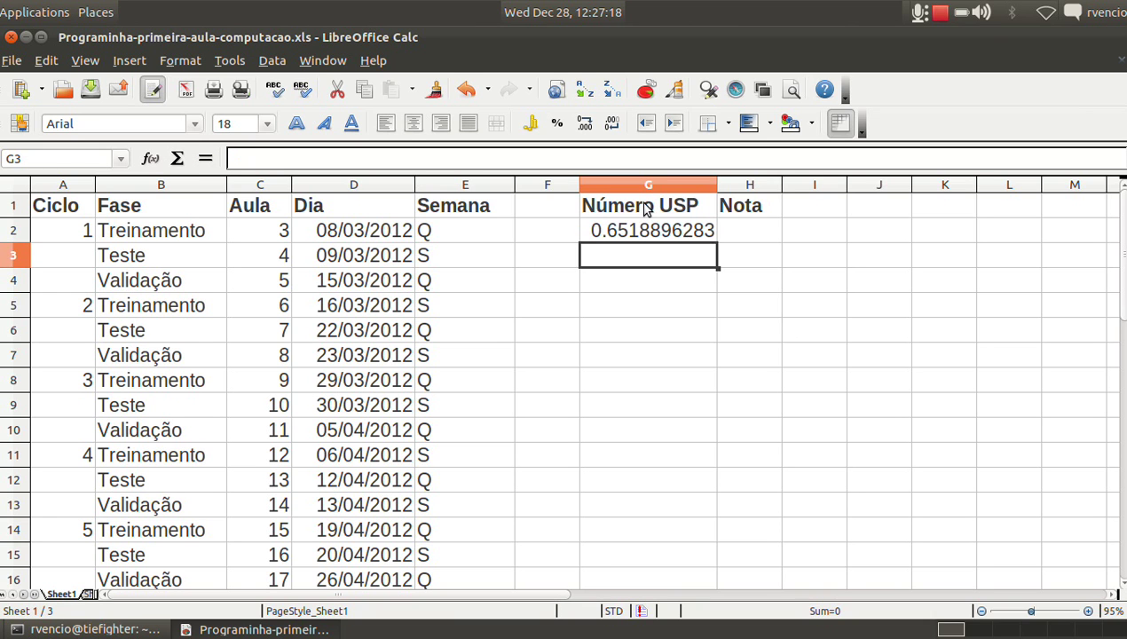
pyautogui.press('Up')
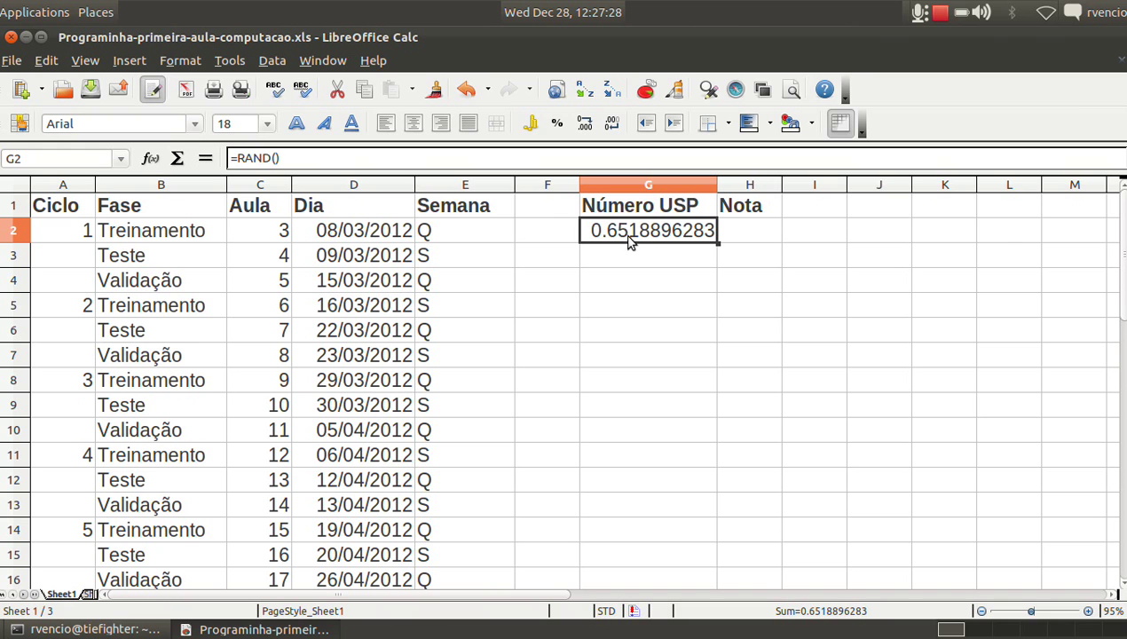
pyautogui.click(669, 263)
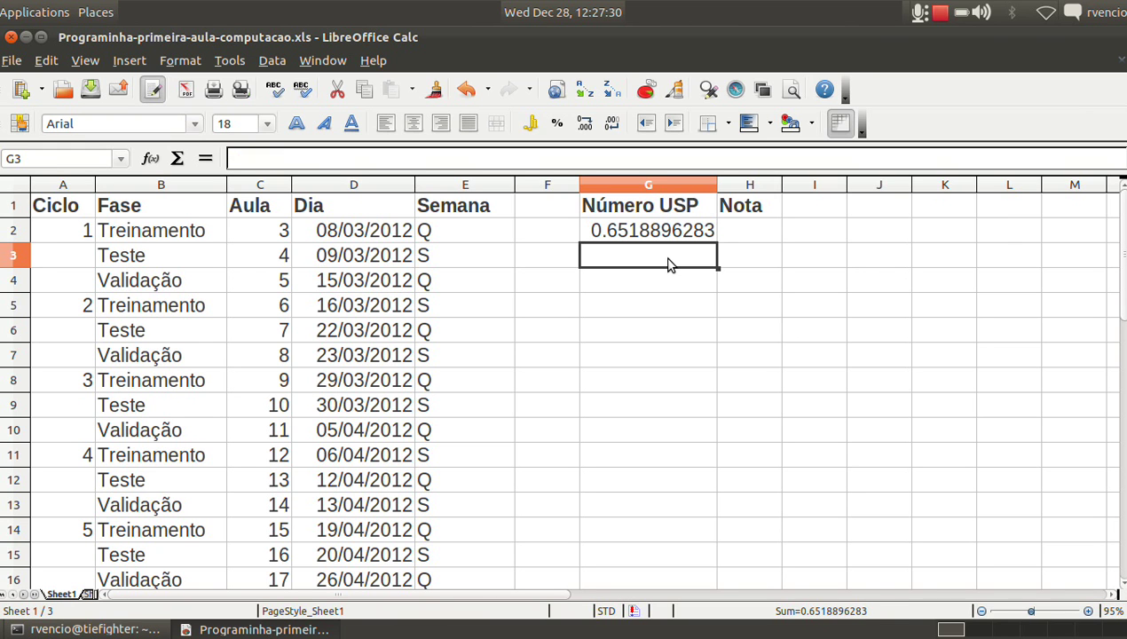
pyautogui.write('=rand()')
pyautogui.press('Return')
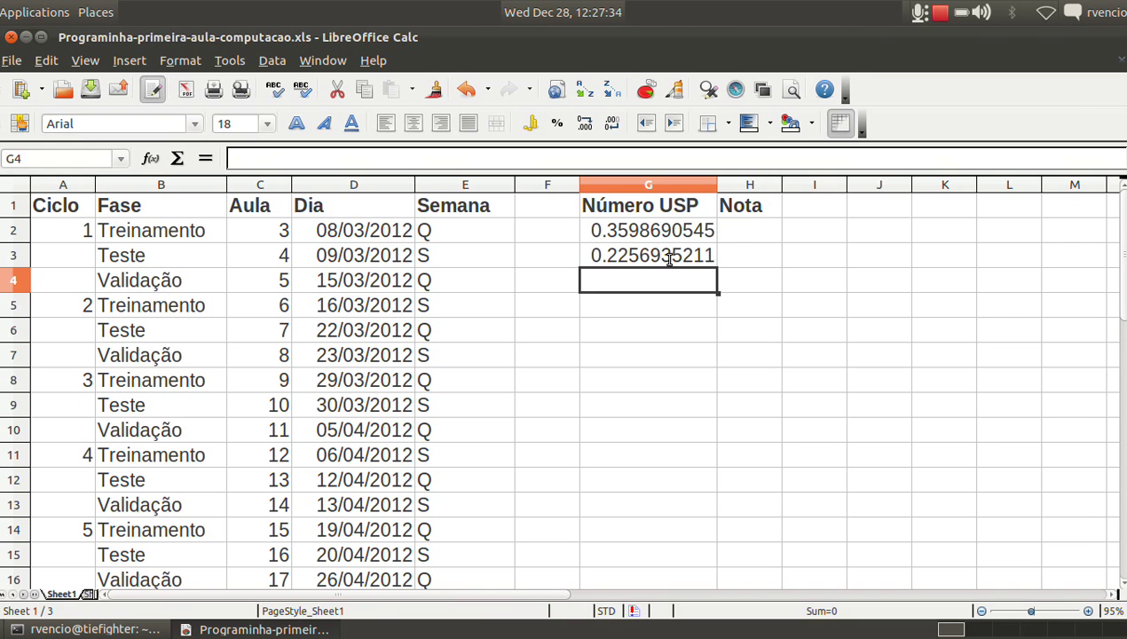
pyautogui.click(638, 231)
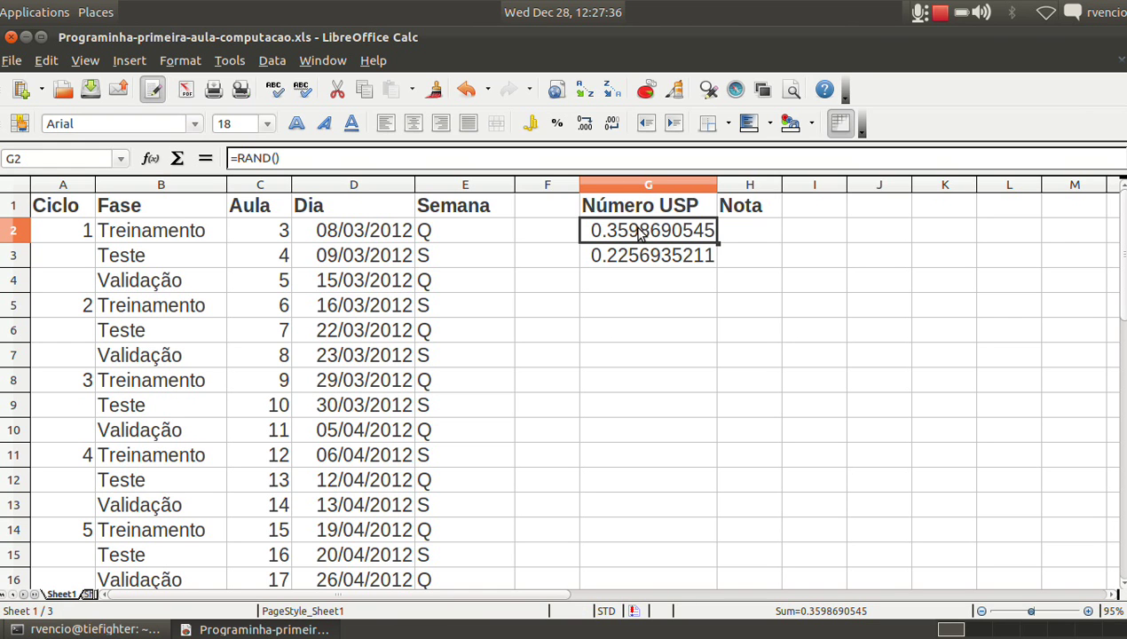
pyautogui.press('Down')
pyautogui.press('Down')
pyautogui.write('=')
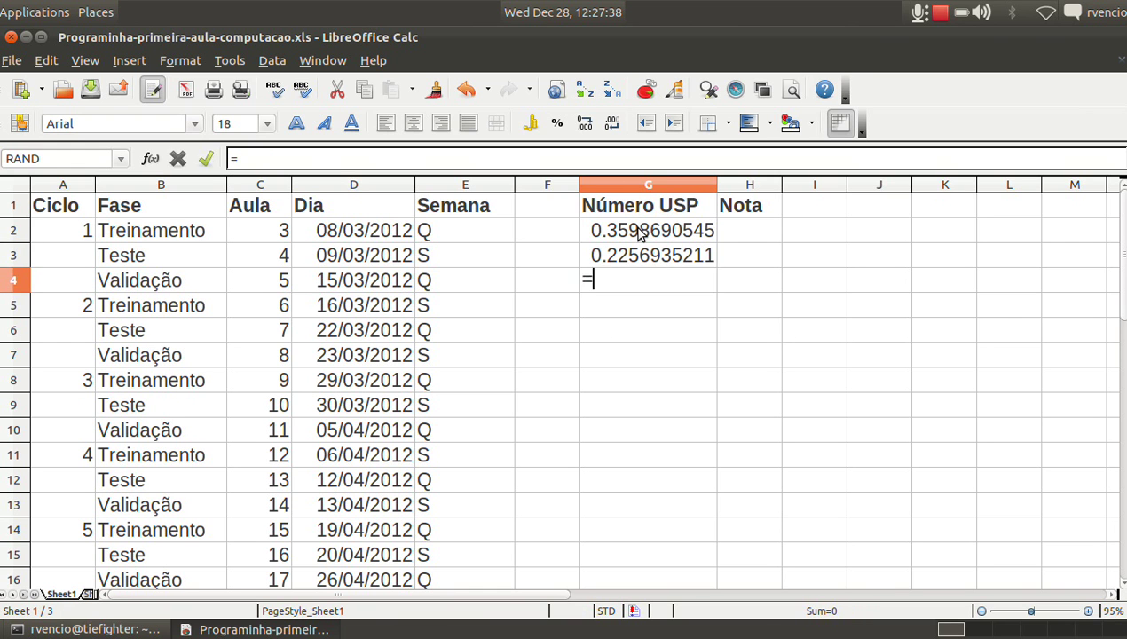
pyautogui.write('rand()')
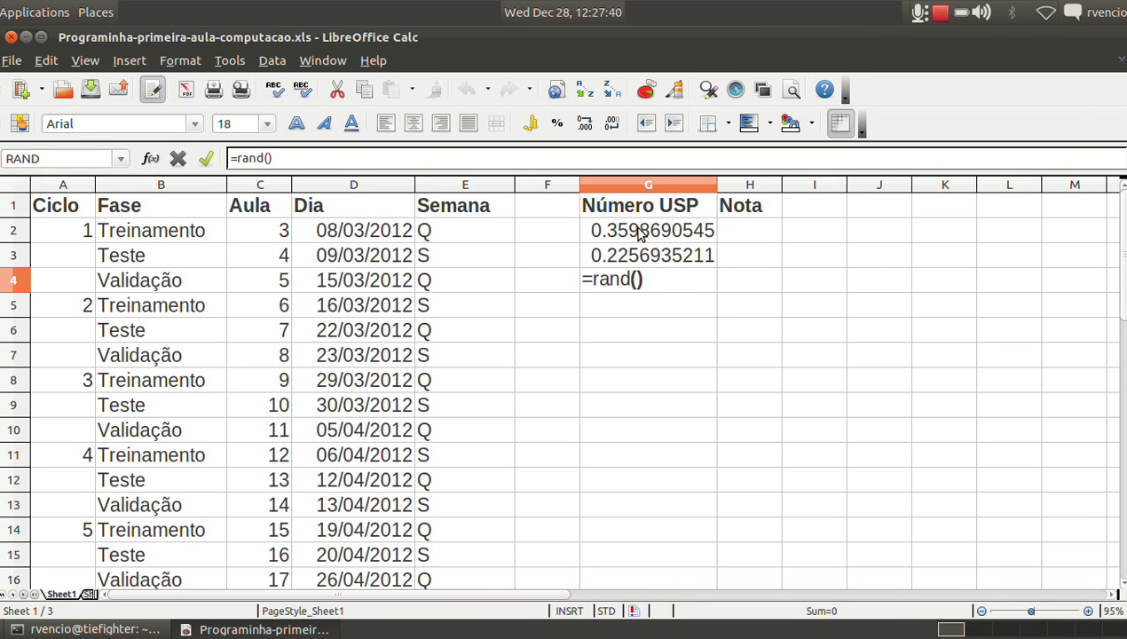
pyautogui.press('Return')
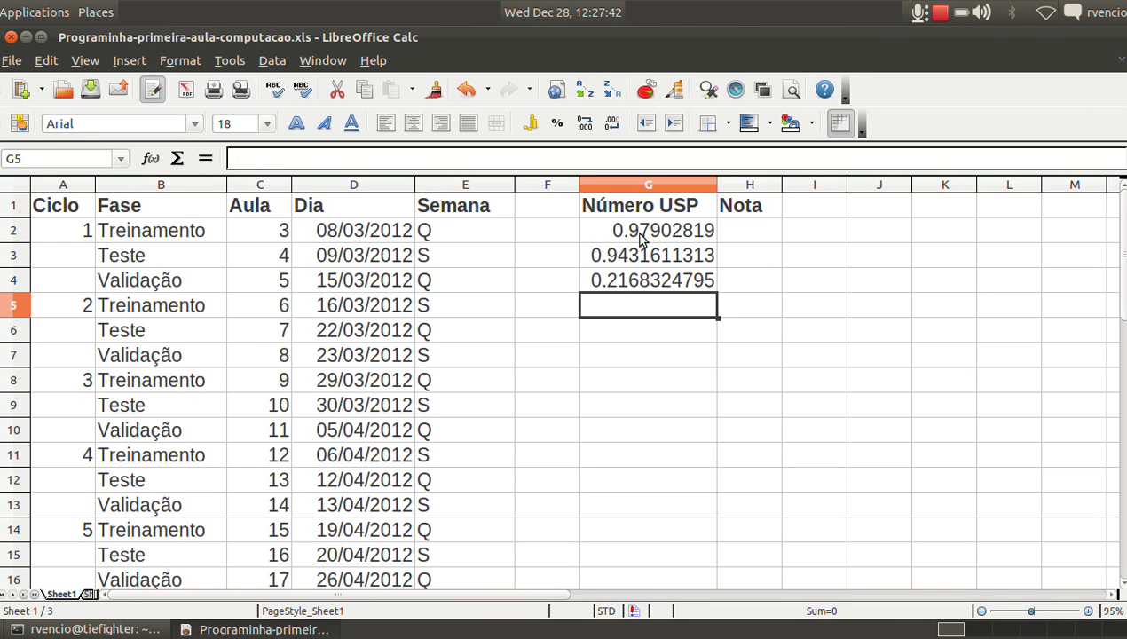
pyautogui.click(638, 231)
pyautogui.click(657, 256)
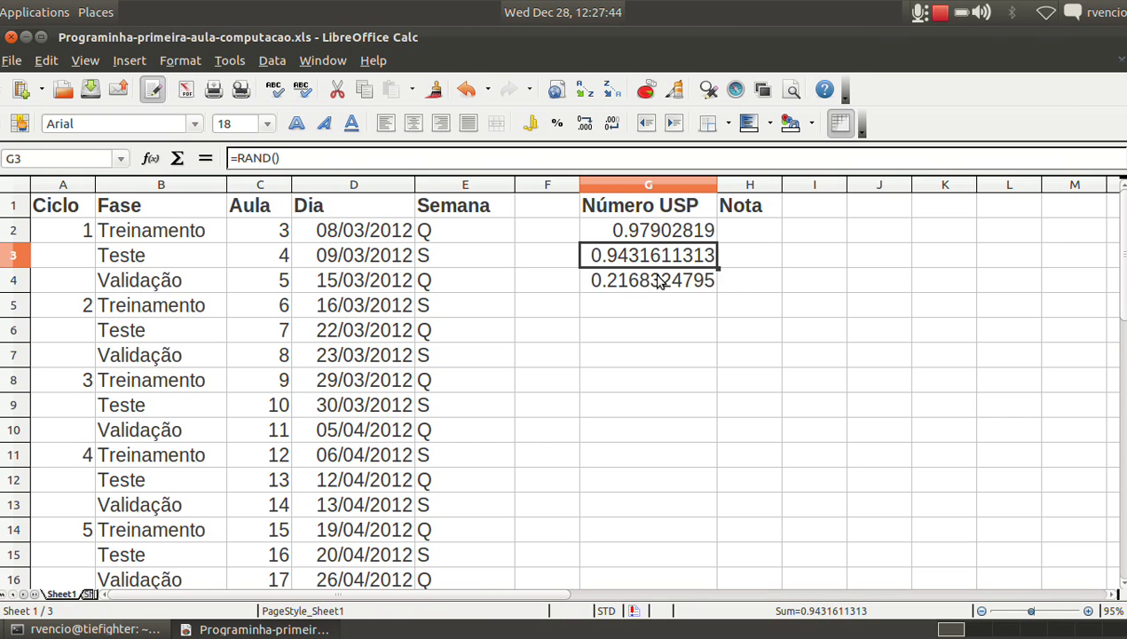
pyautogui.click(661, 278)
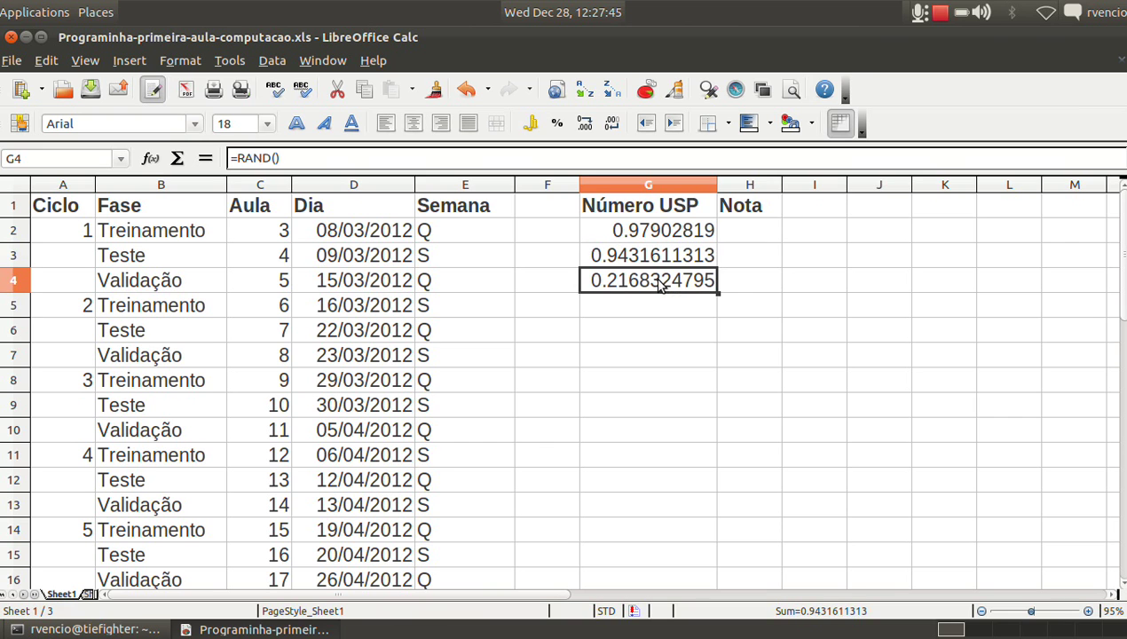
pyautogui.click(608, 264)
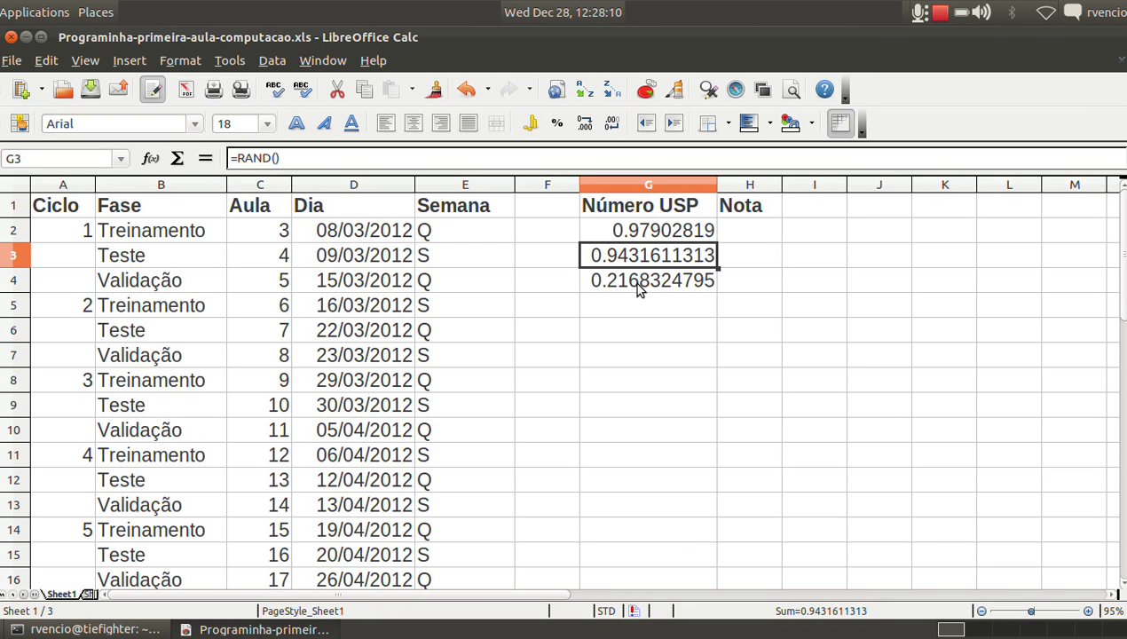
pyautogui.press('Delete')
pyautogui.press('Down')
pyautogui.press('Delete')
pyautogui.press('Up')
pyautogui.press('Up')
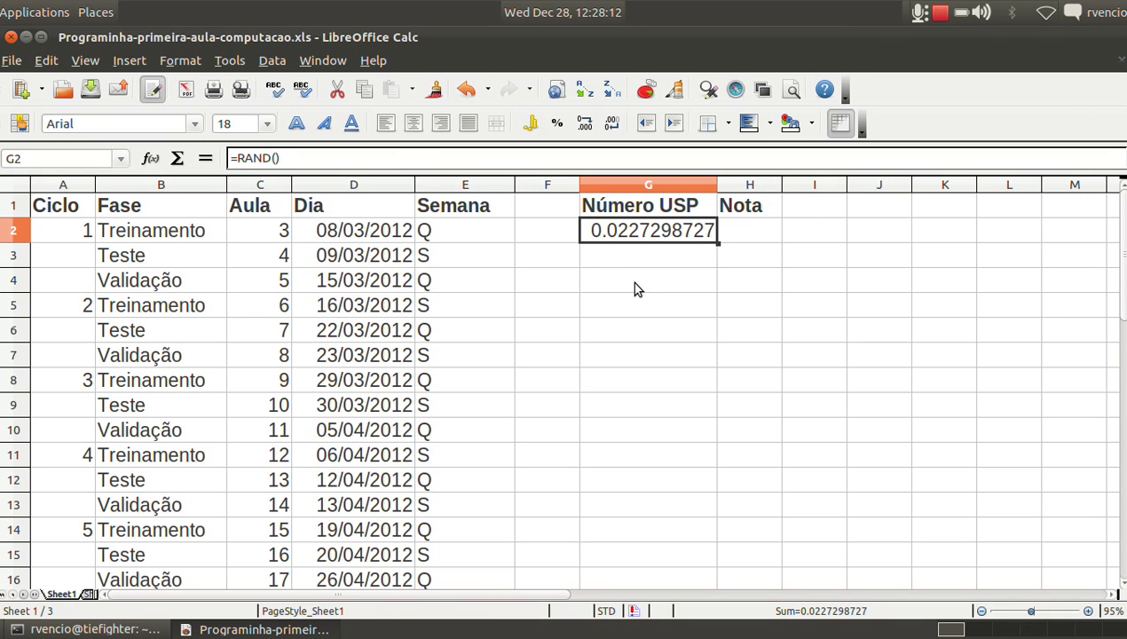
# Multiply G2's random formula by 10, making it RAND() * 10.
pyautogui.click(401, 162)
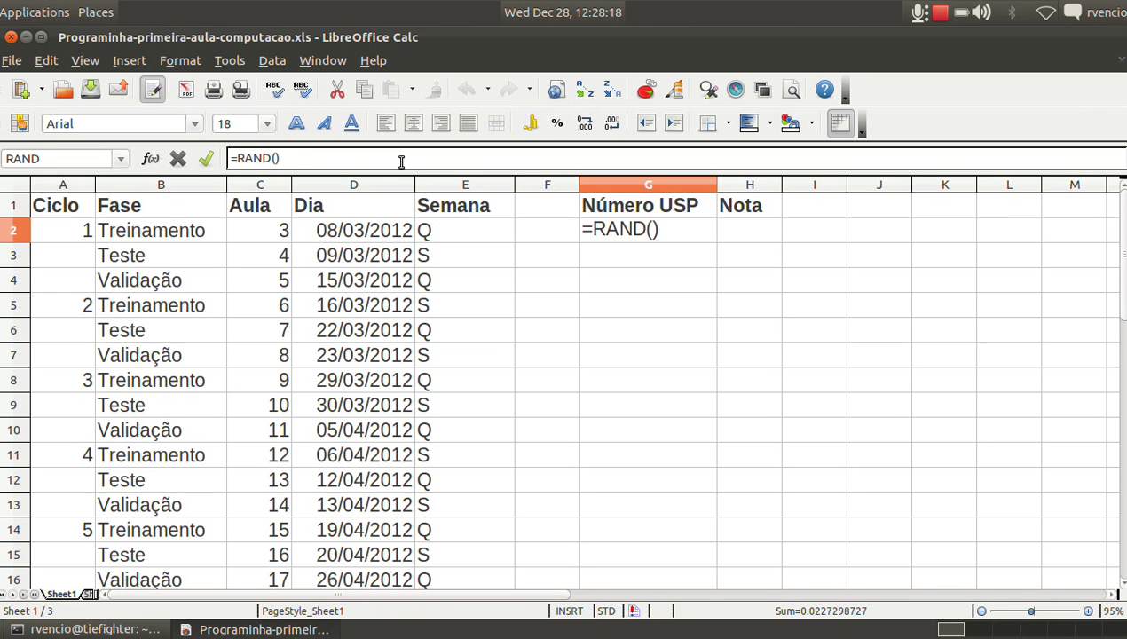
pyautogui.press('Return')
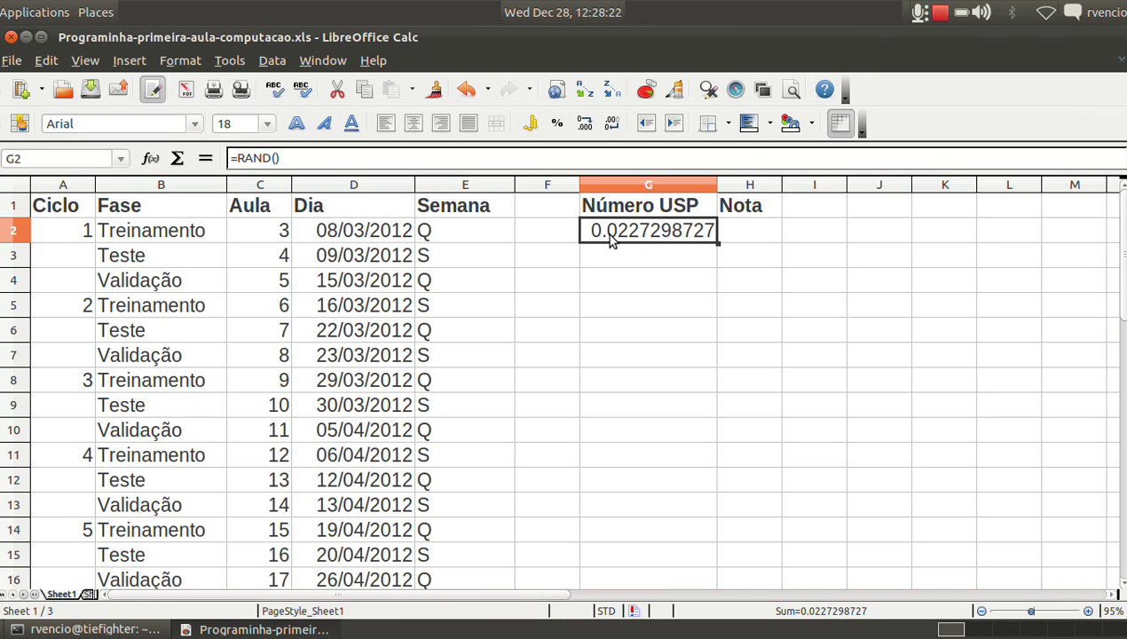
pyautogui.click(557, 161)
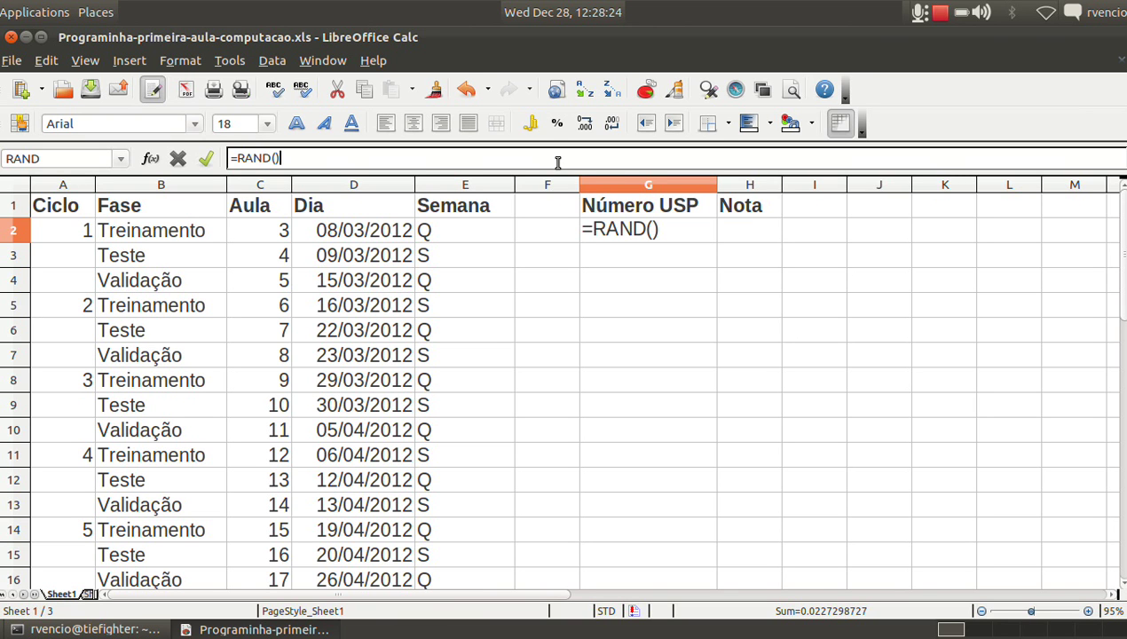
pyautogui.write(' * 10')
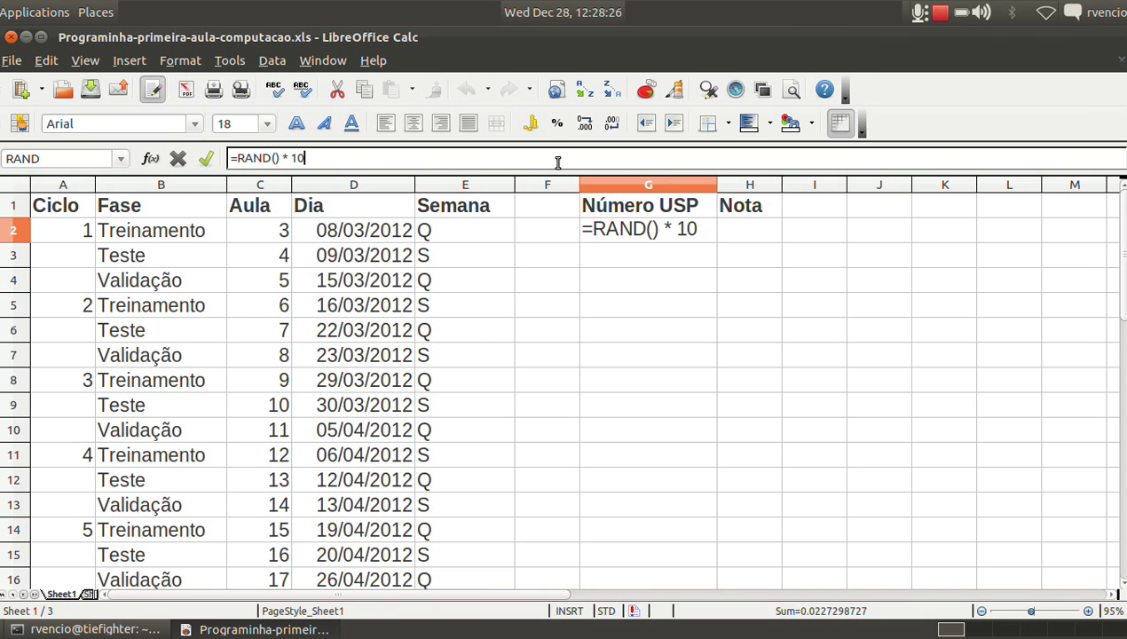
pyautogui.press('Return')
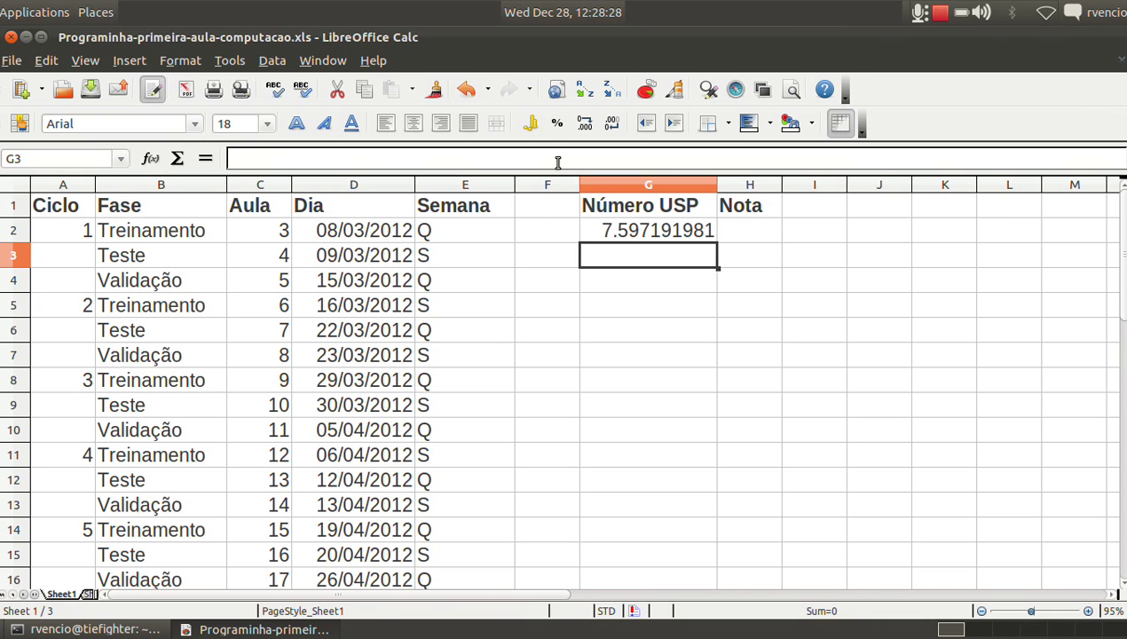
pyautogui.press('Up')
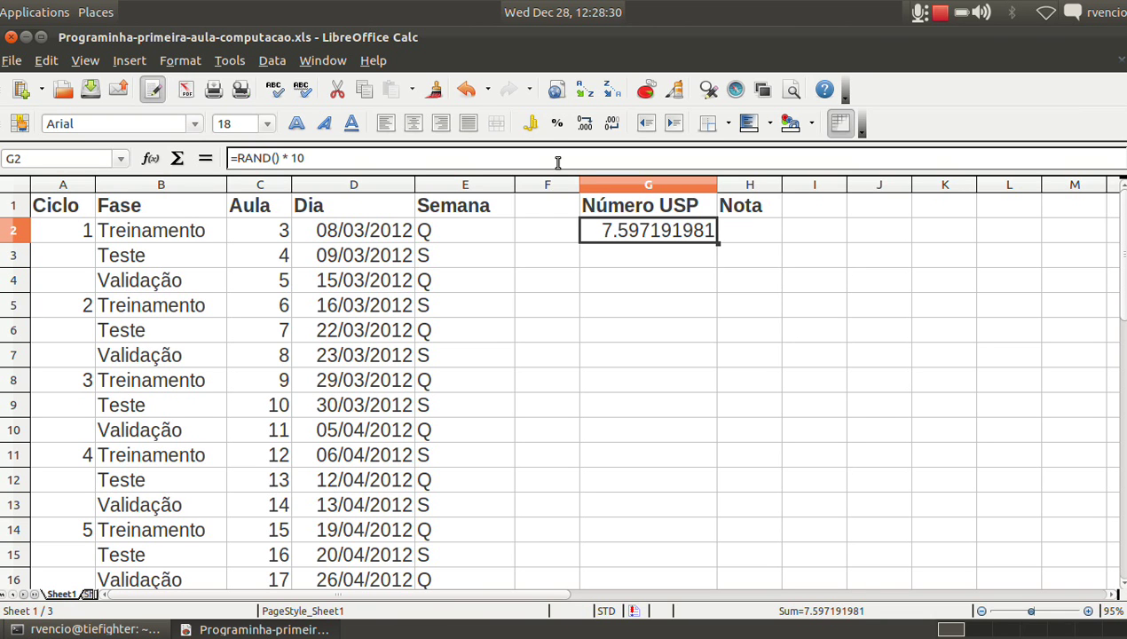
# Append + RAND() * 100 to G2's formula, now showing 71.147886803.
pyautogui.press('F2')
pyautogui.write('+ rand')
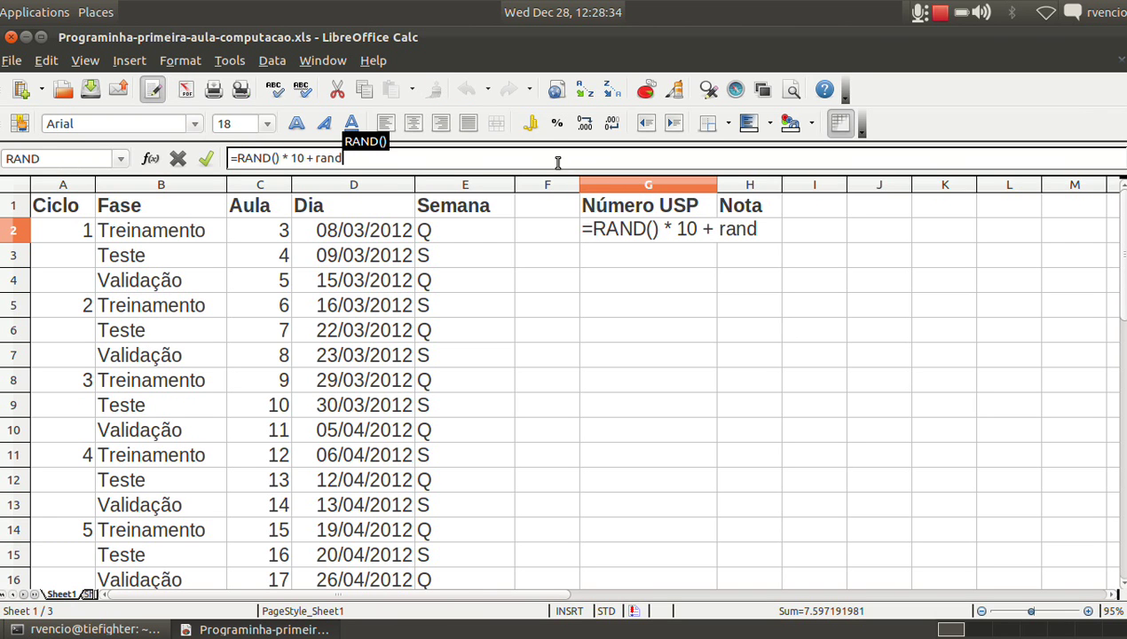
pyautogui.write('()')
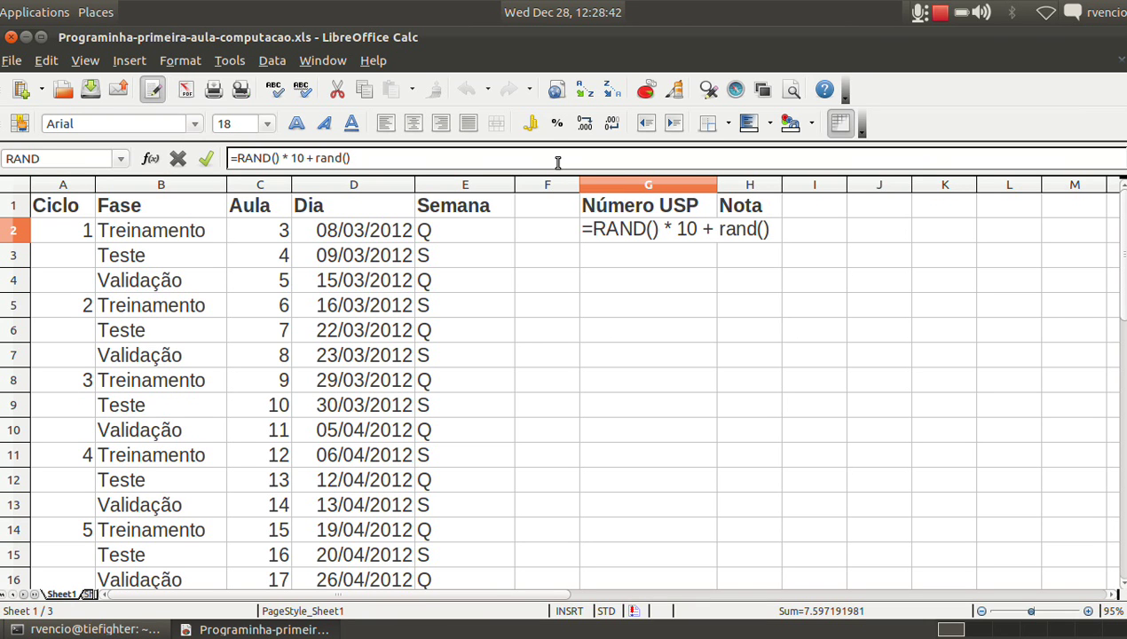
pyautogui.press('Left')
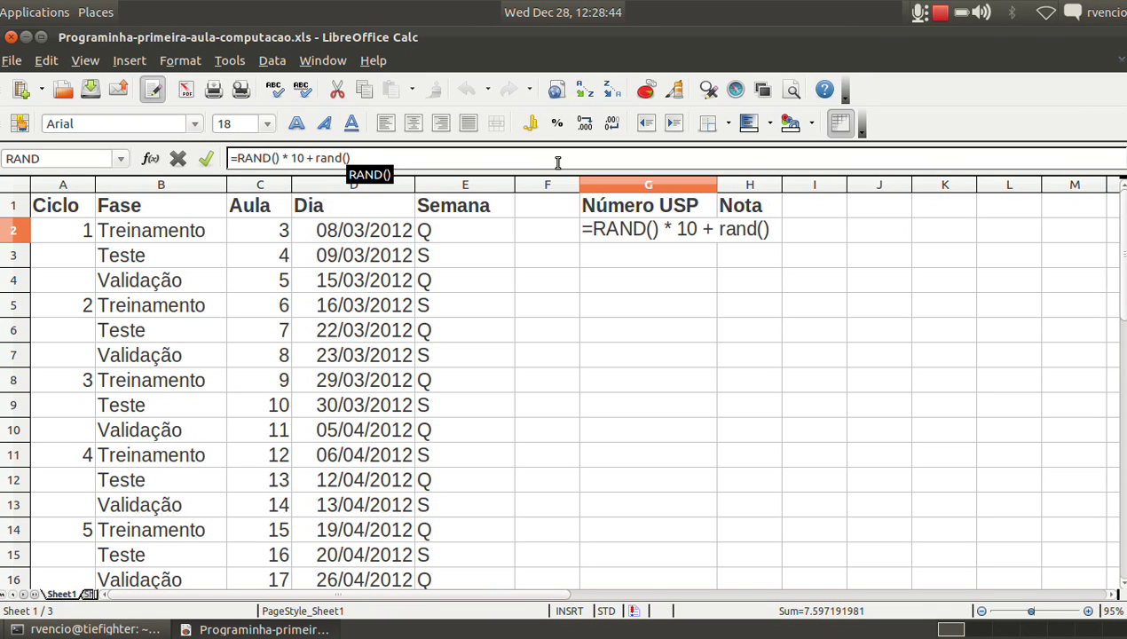
pyautogui.press('Right')
pyautogui.write('* 100')
pyautogui.press('Return')
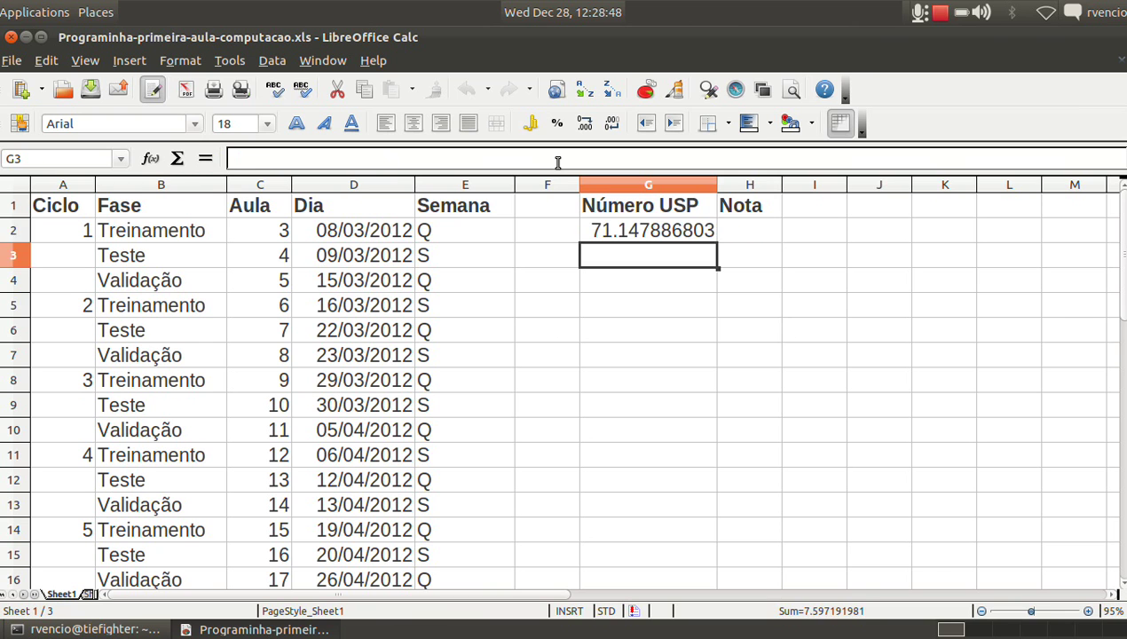
pyautogui.press('Up')
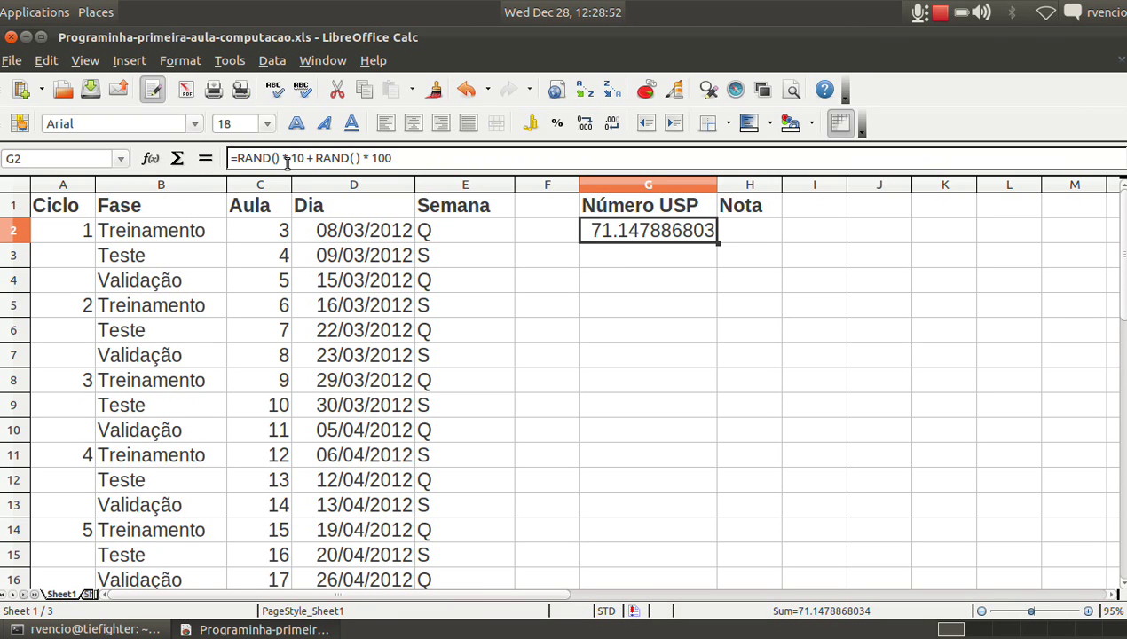
# Append + RAND()*1000 and + RAND()*10000 to G2's formula, giving 9905.7183396.
pyautogui.click(396, 158)
pyautogui.write('+')
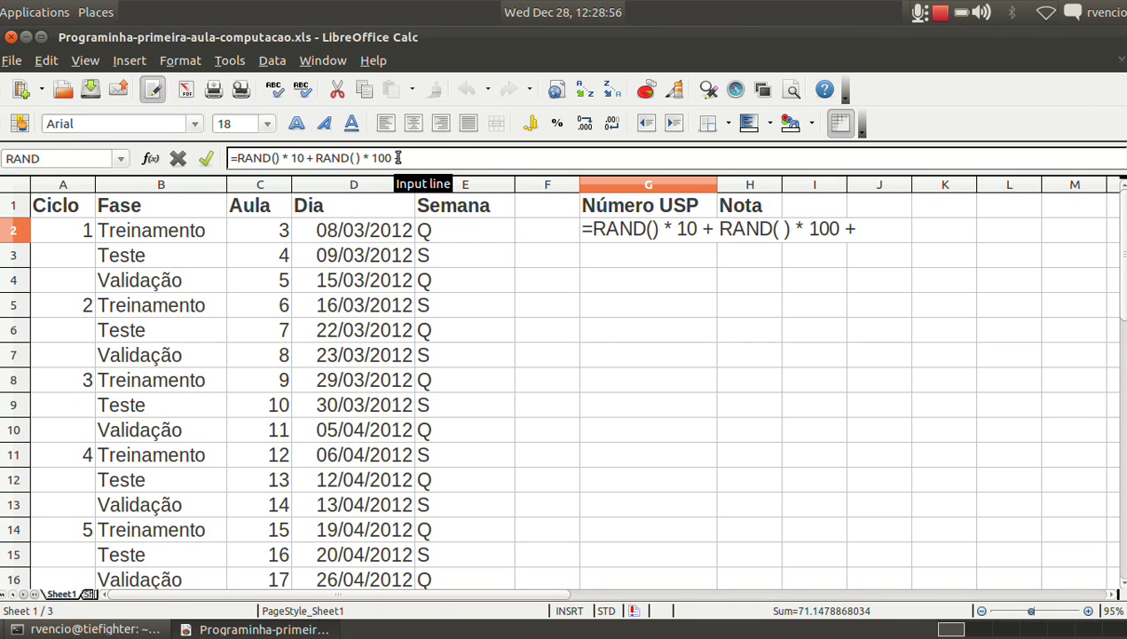
pyautogui.write(' rand()* ')
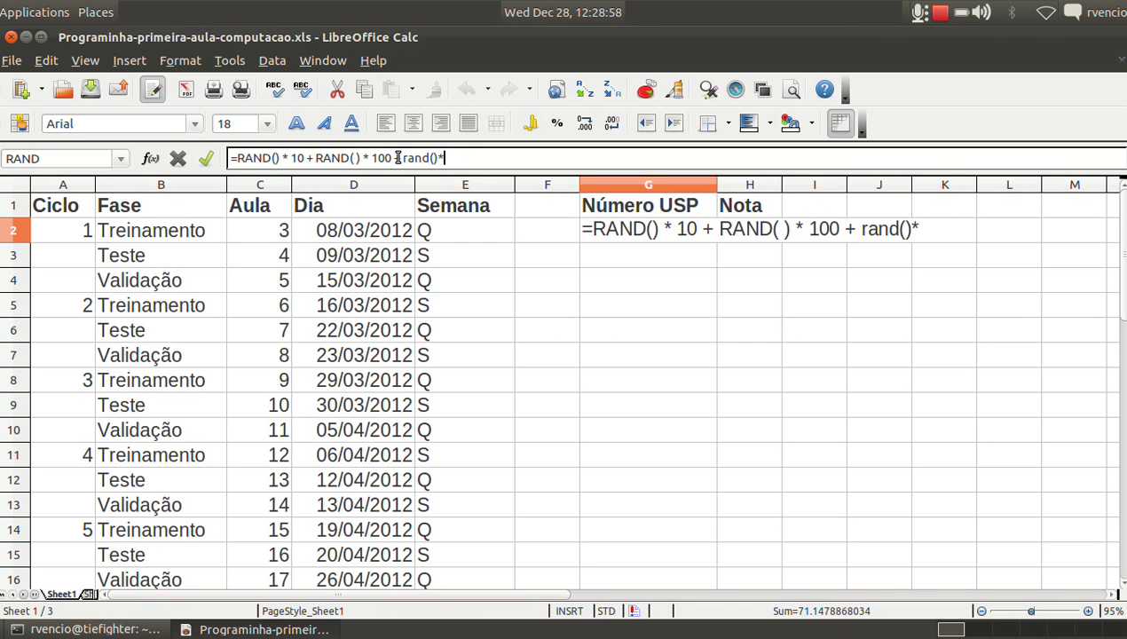
pyautogui.write('1000')
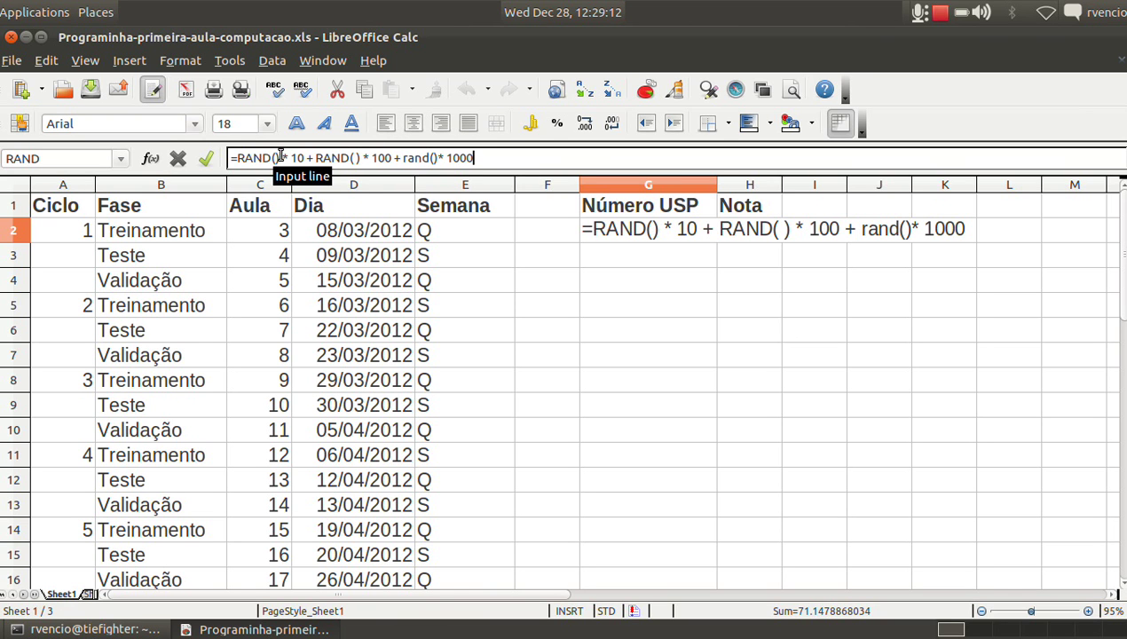
pyautogui.write(' +')
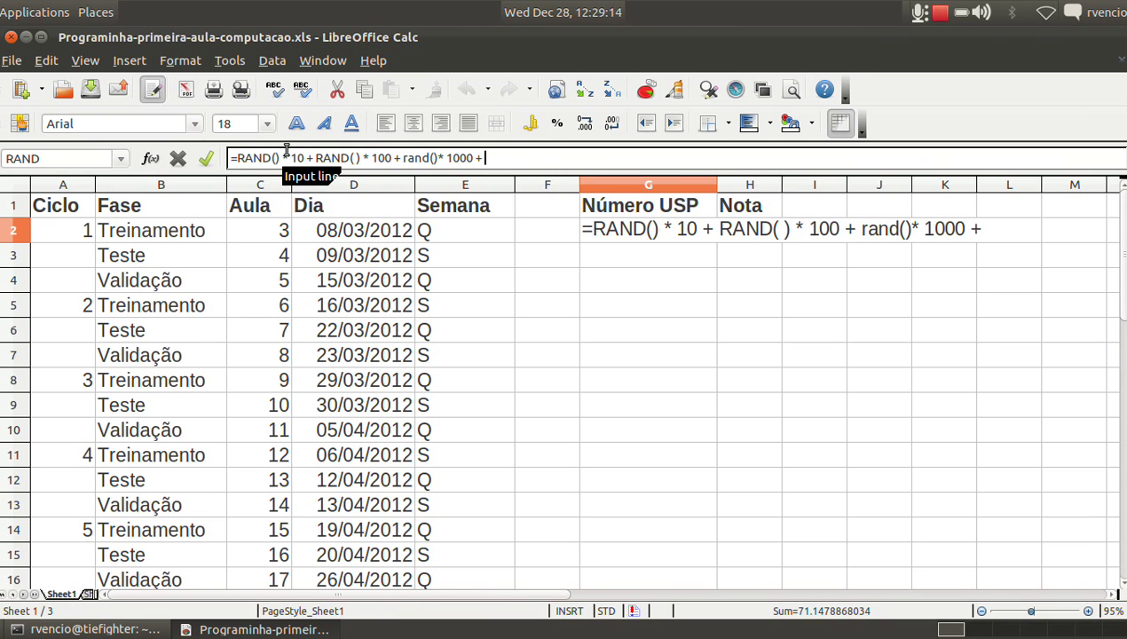
pyautogui.write(' rand()')
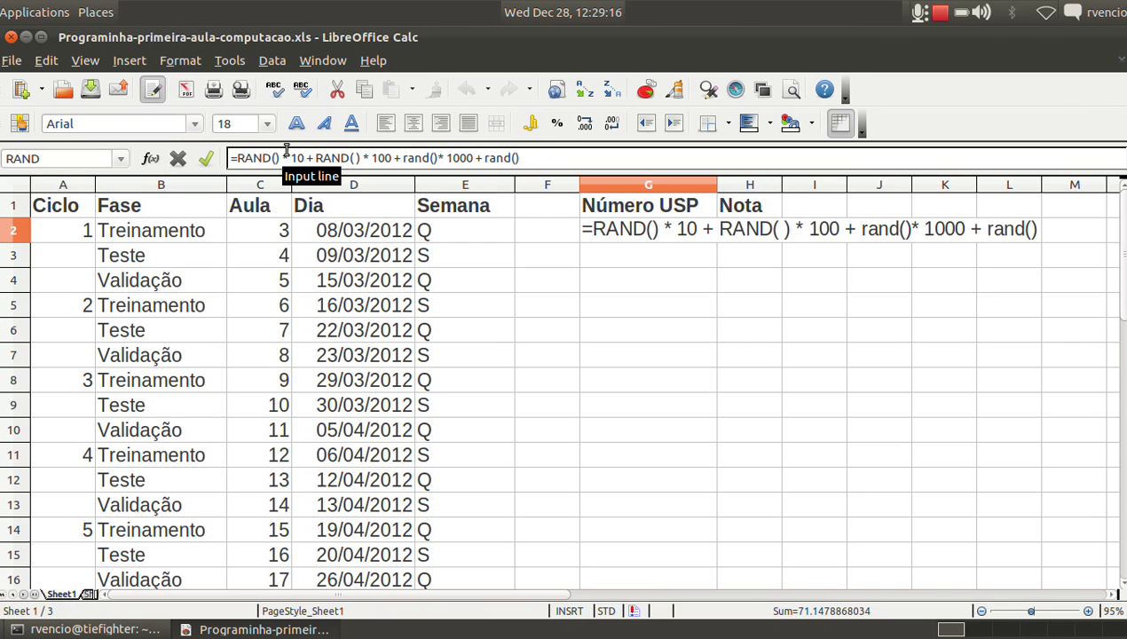
pyautogui.write('*')
pyautogui.write('10000')
pyautogui.press('Return')
pyautogui.press('Up')
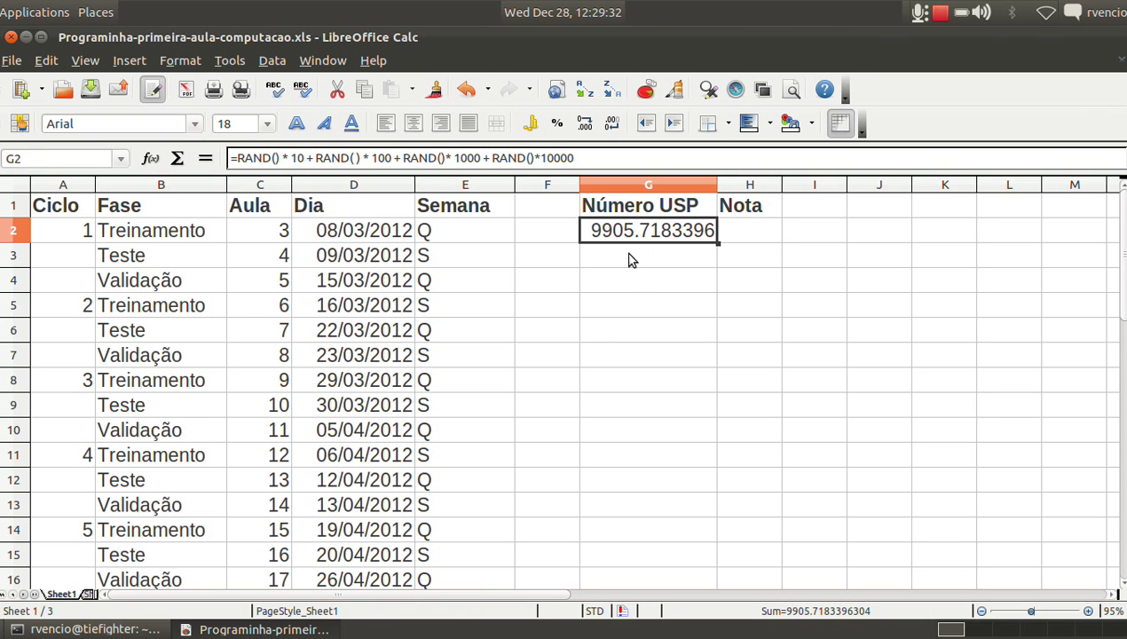
pyautogui.click(611, 162)
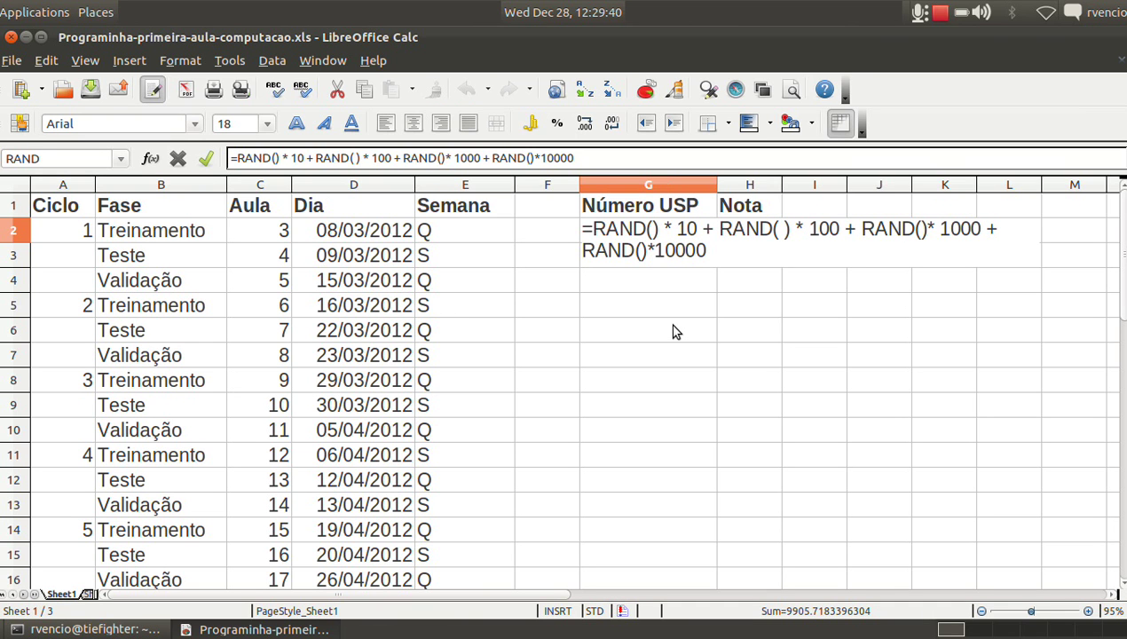
pyautogui.press('Escape')
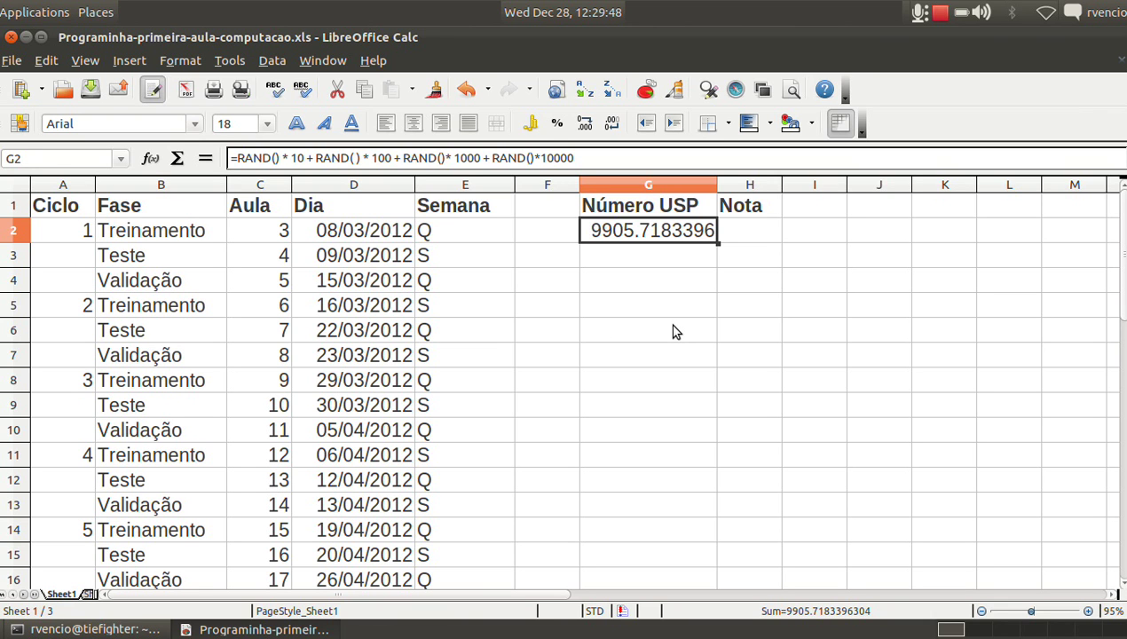
# Start an =ROUND() formula in F2 by accepting the ROUND autocomplete.
pyautogui.press('Left')
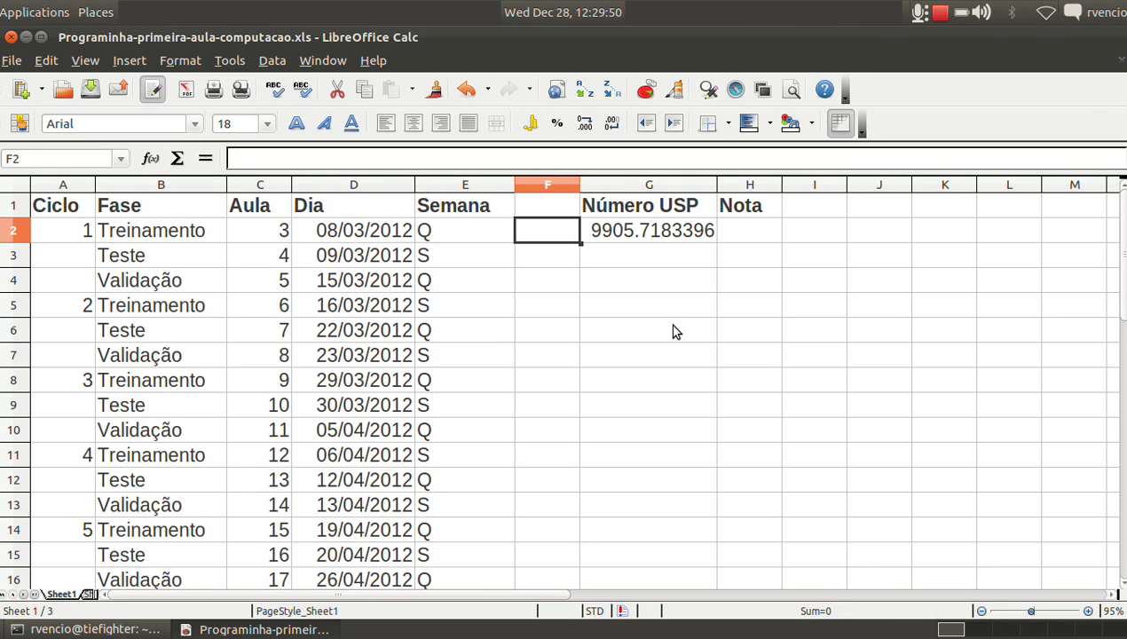
pyautogui.write('=')
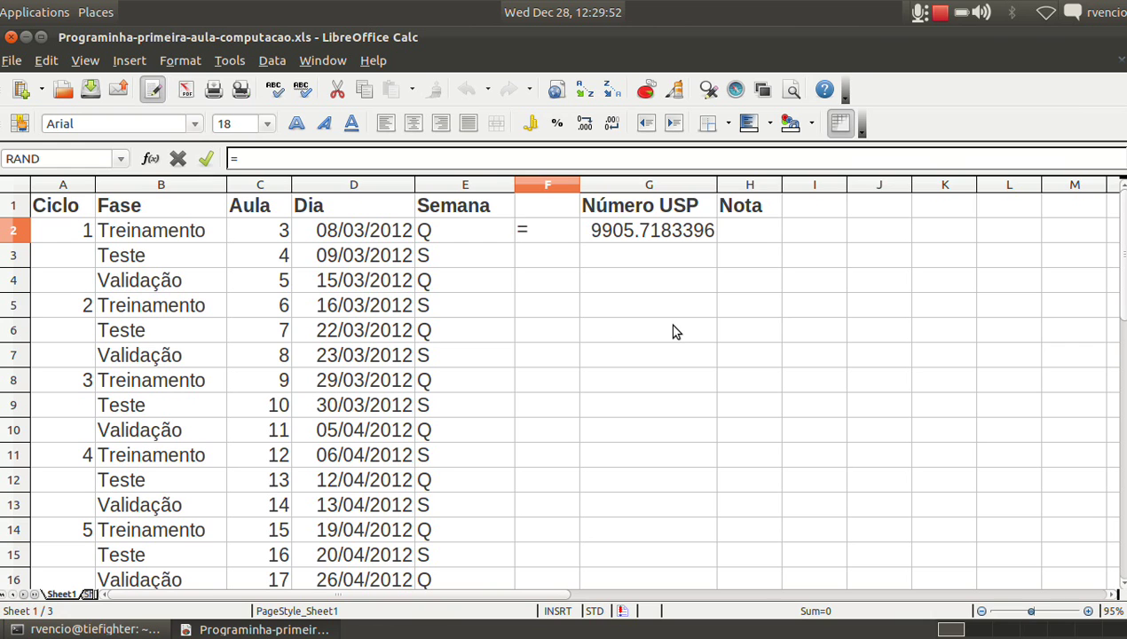
pyautogui.write('ro')
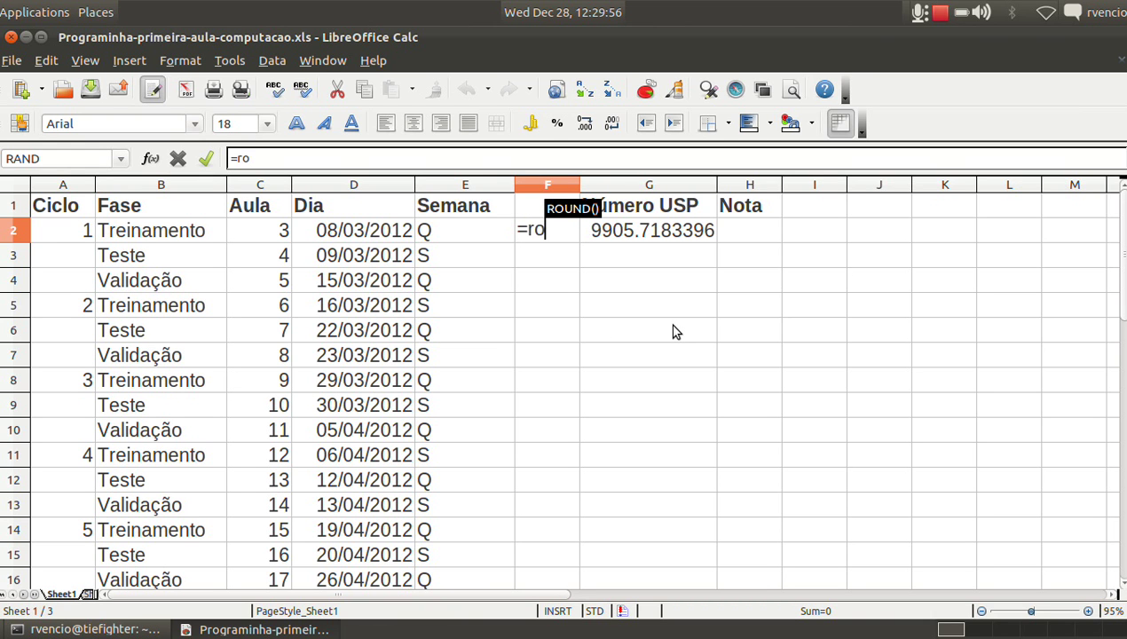
pyautogui.write('nd')
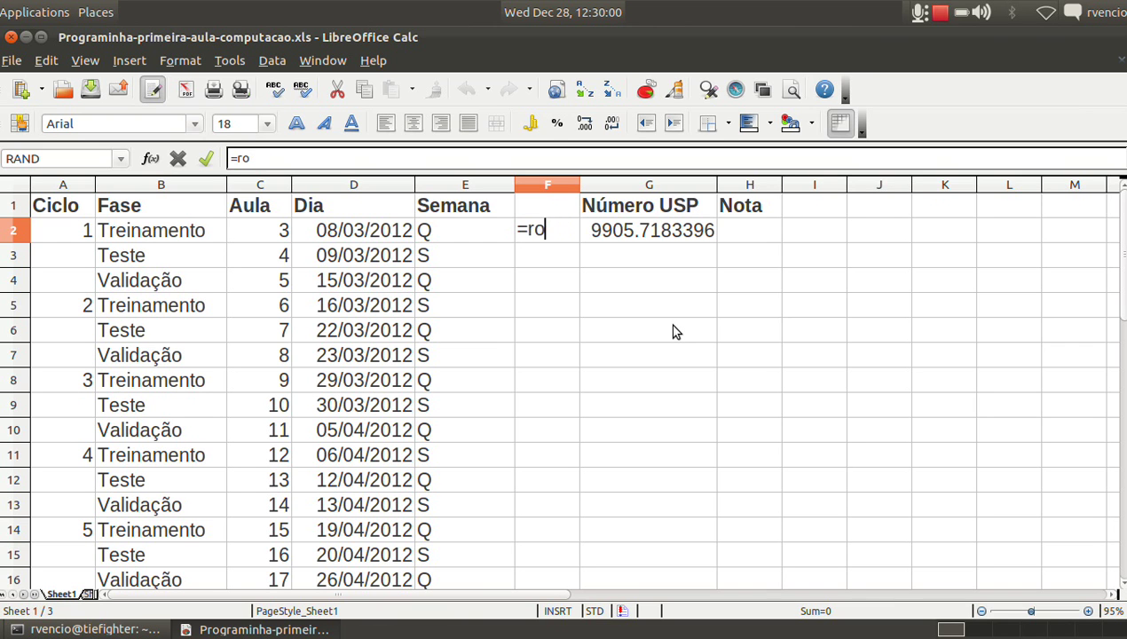
pyautogui.write('u')
pyautogui.press('Return')
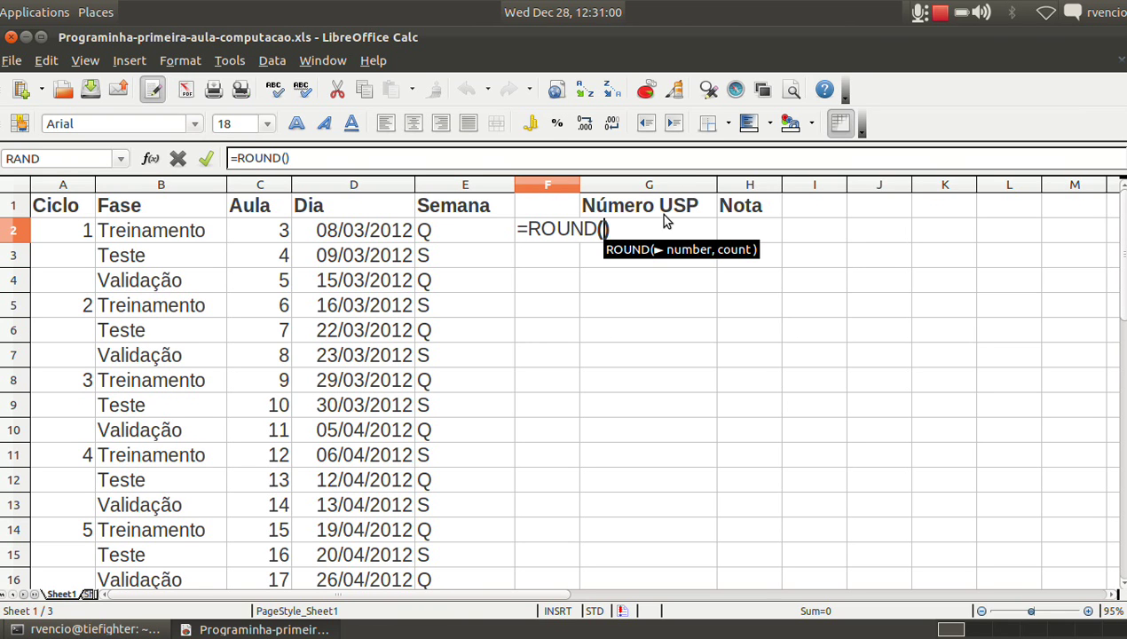
# Complete F2's formula as =ROUND(G2,1).
pyautogui.write('g2')
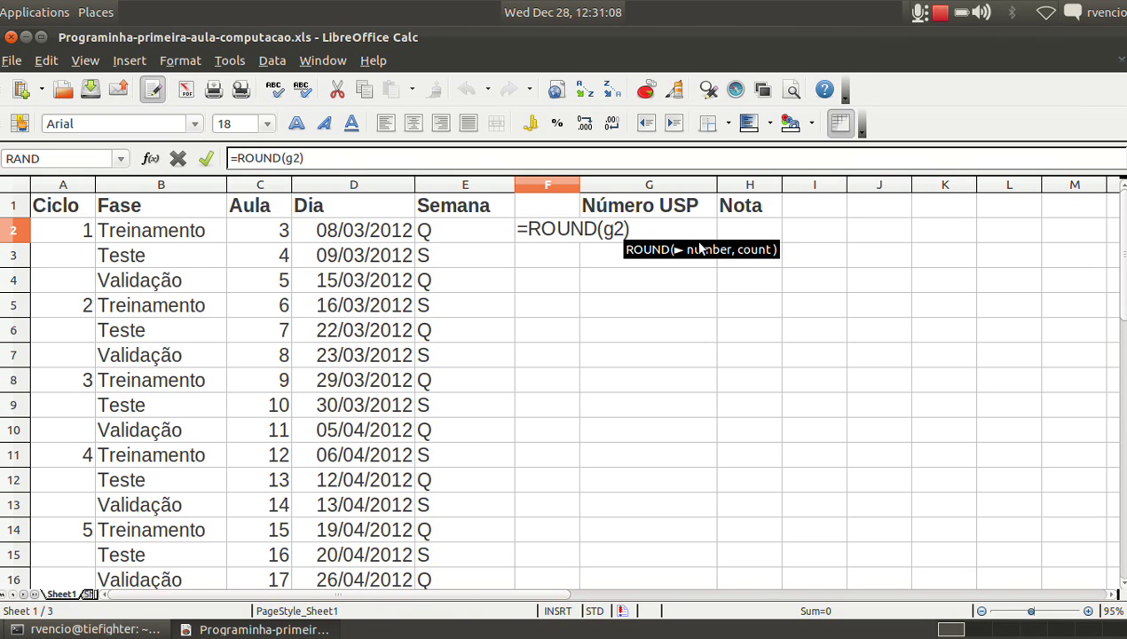
pyautogui.write(',')
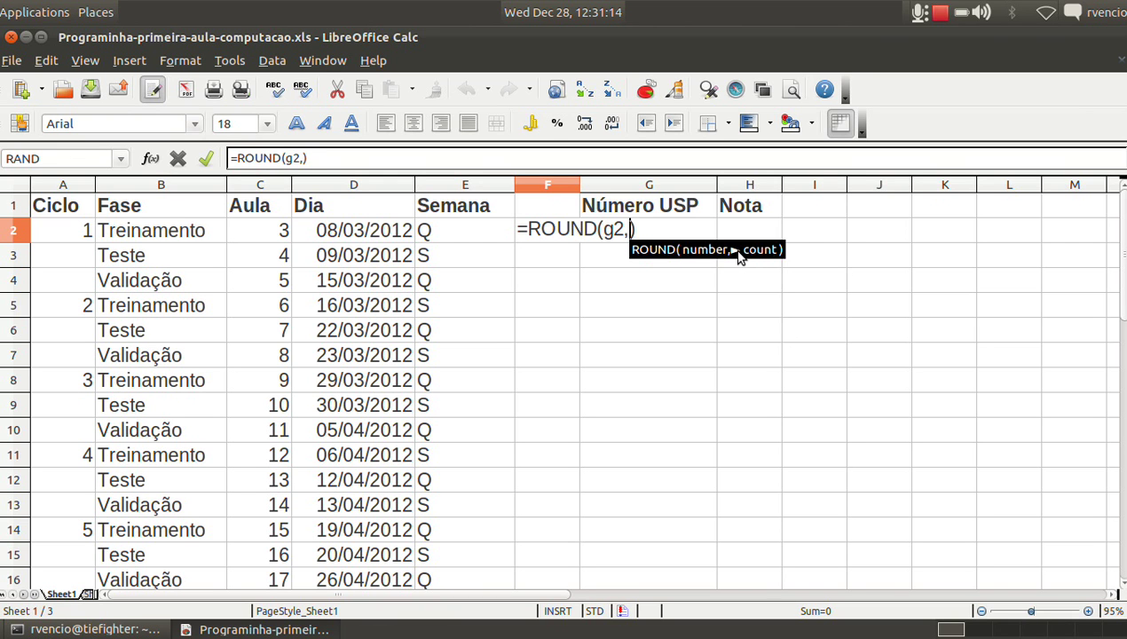
pyautogui.press('BackSpace')
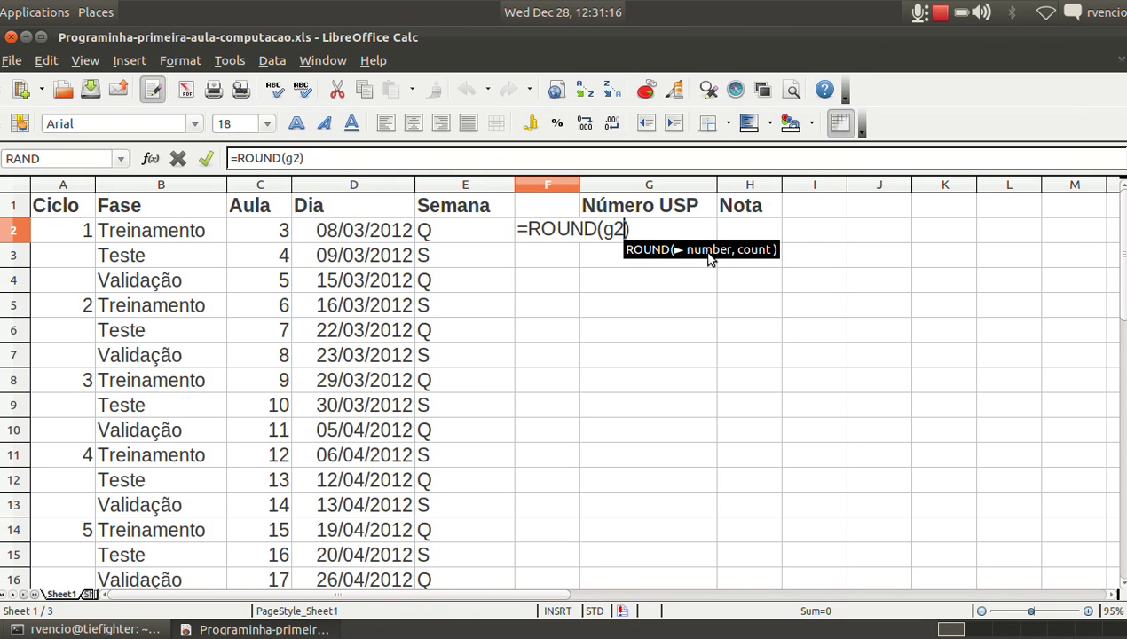
pyautogui.write(',')
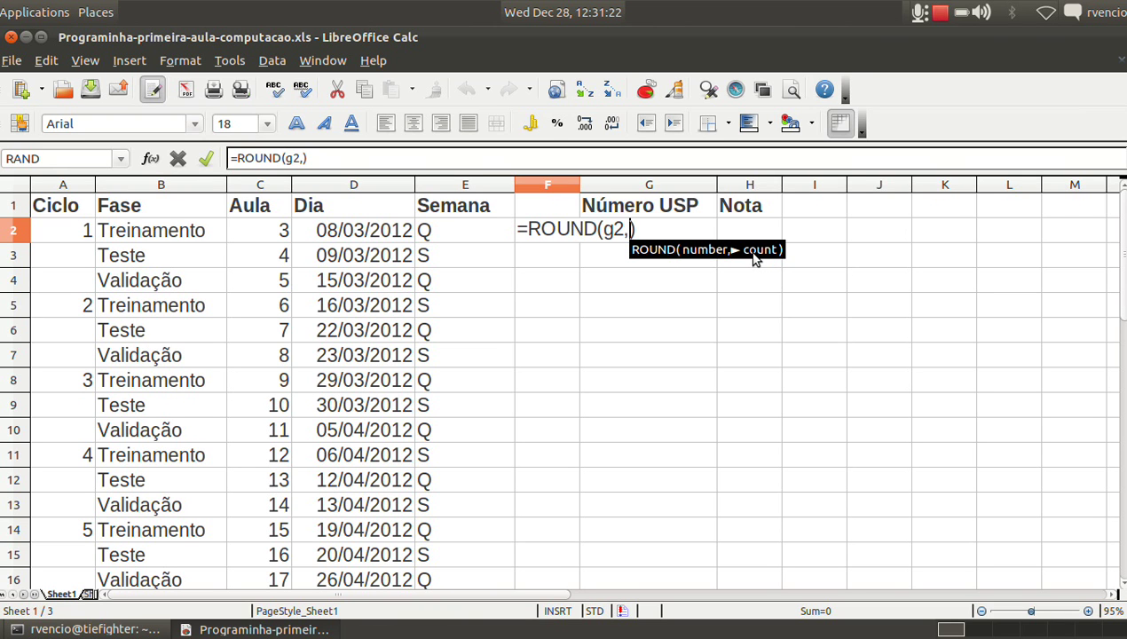
pyautogui.write('1')
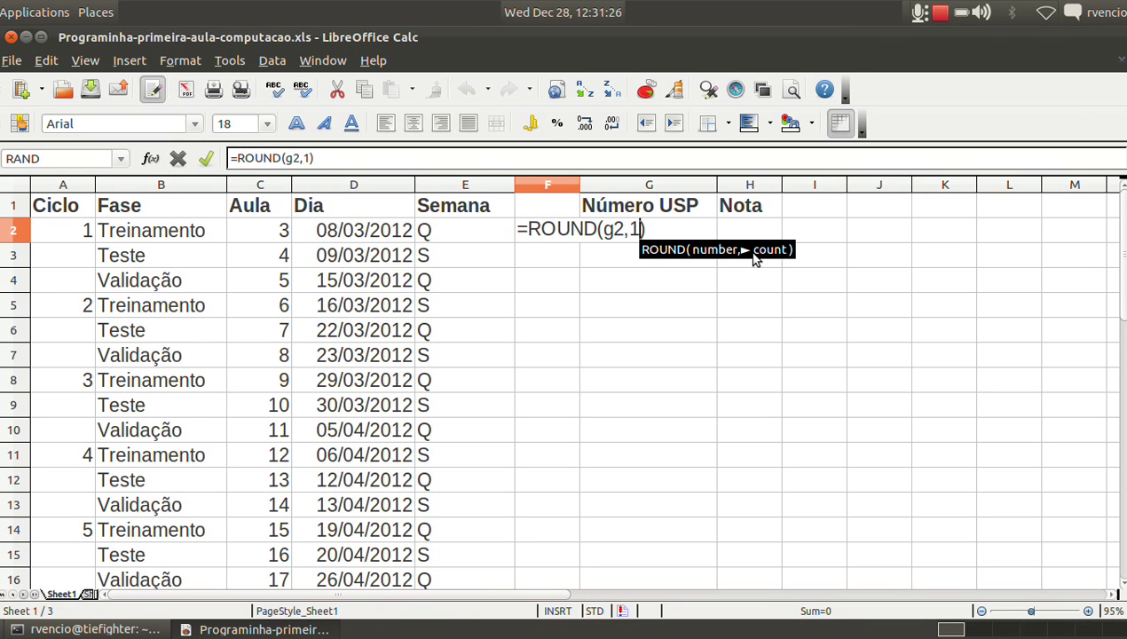
pyautogui.press('Return')
pyautogui.press('Up')
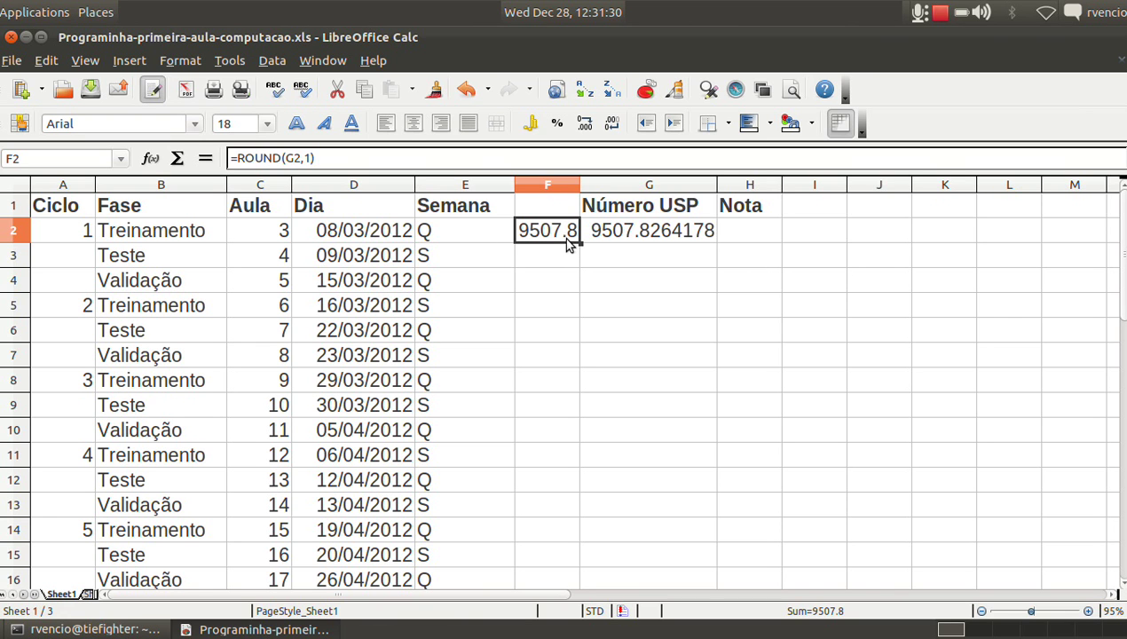
# Change F2 to =ROUND(G2,0) so it rounds to a whole number.
pyautogui.click(310, 158)
pyautogui.press('BackSpace')
pyautogui.write('0')
pyautogui.press('Return')
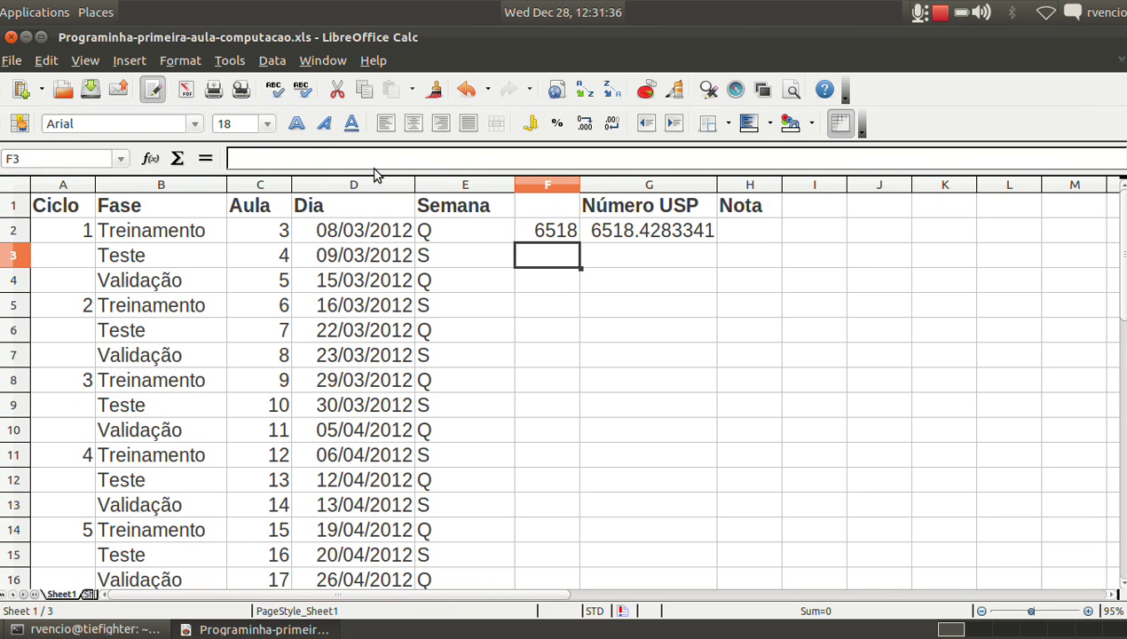
pyautogui.press('Up')
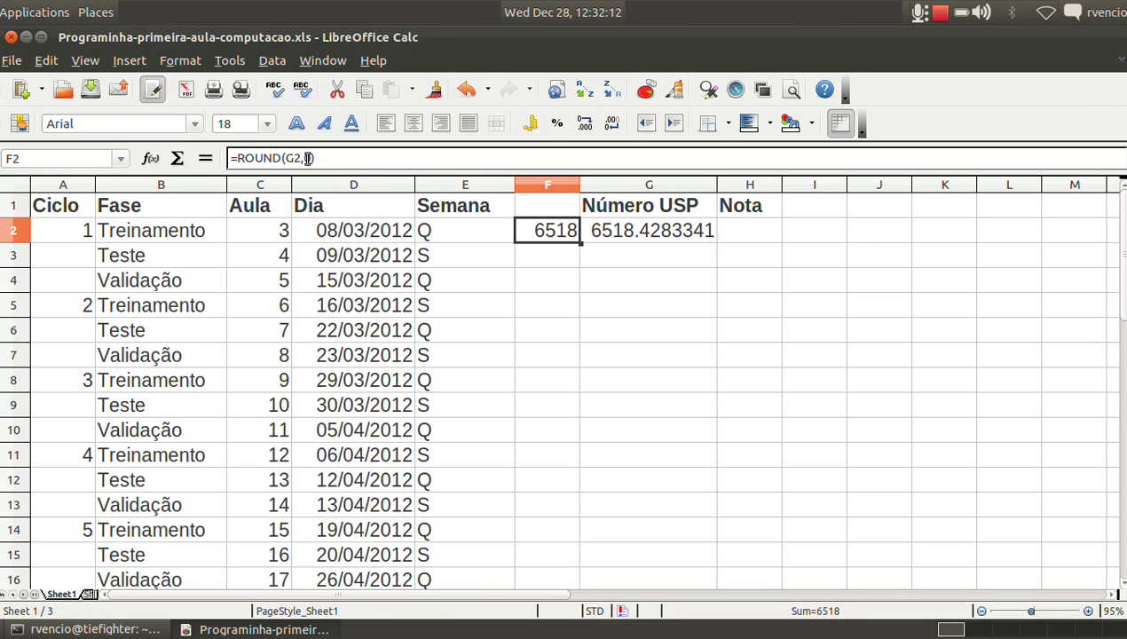
pyautogui.click(321, 158)
pyautogui.press('Return')
pyautogui.press('Up')
pyautogui.click(611, 238)
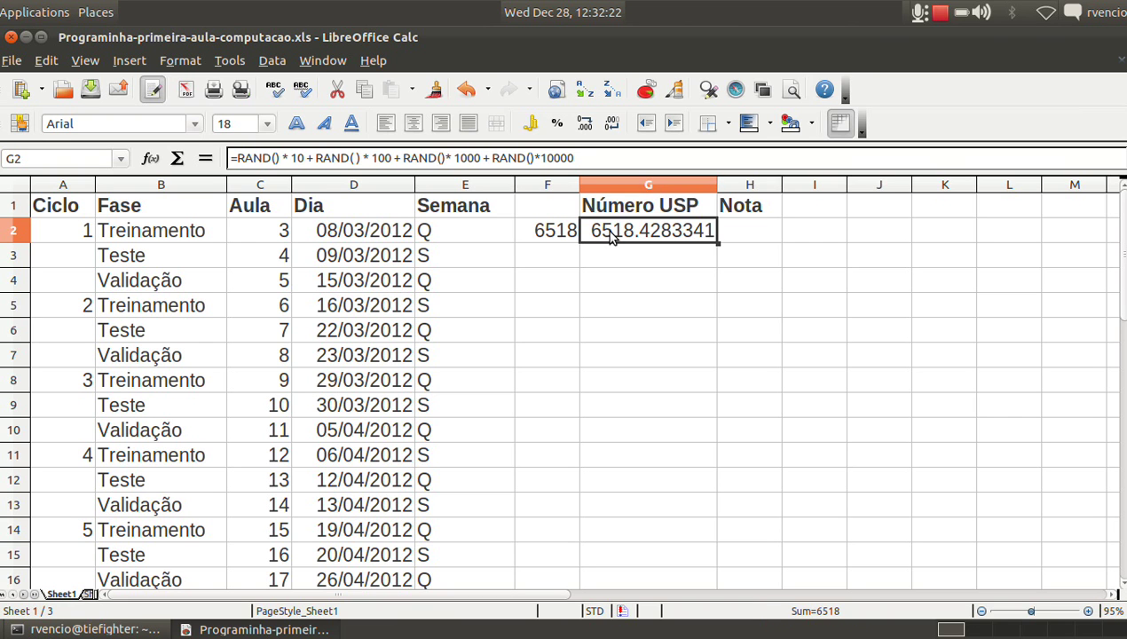
# Append + RAND()*1E6 to G2's formula and widen column F to show 89568.
pyautogui.click(614, 158)
pyautogui.write('+ ')
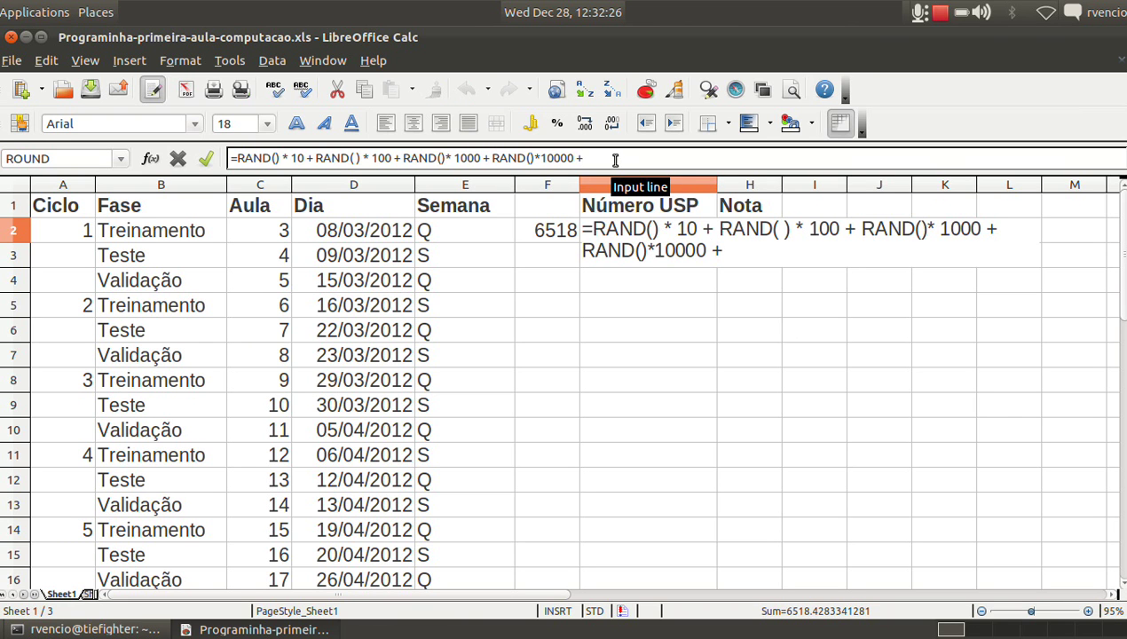
pyautogui.write('rand()')
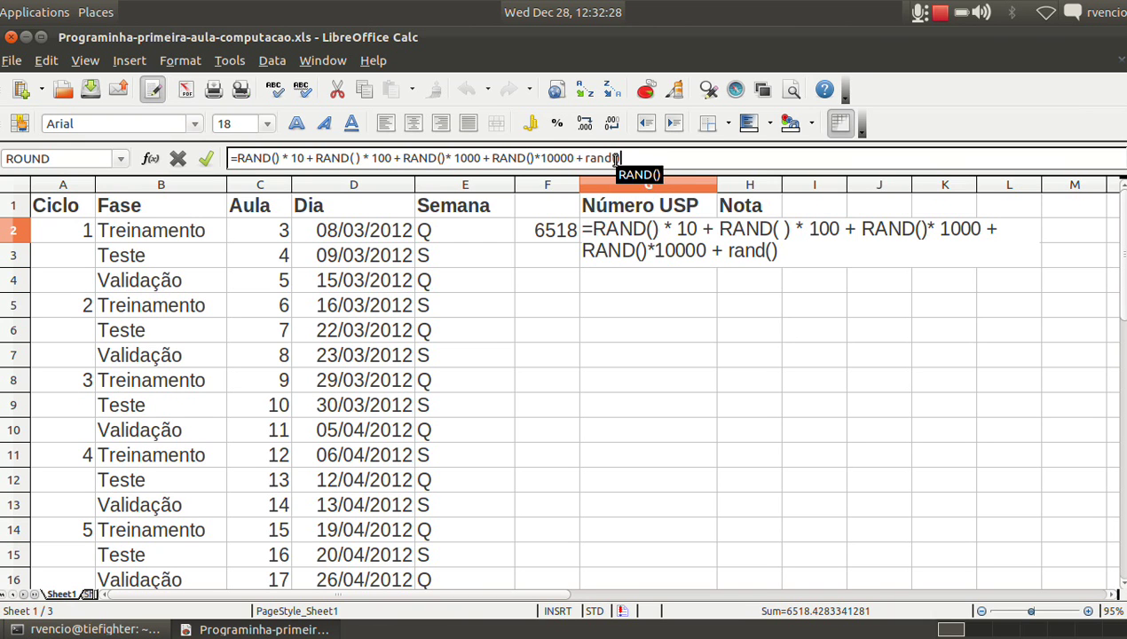
pyautogui.write('*')
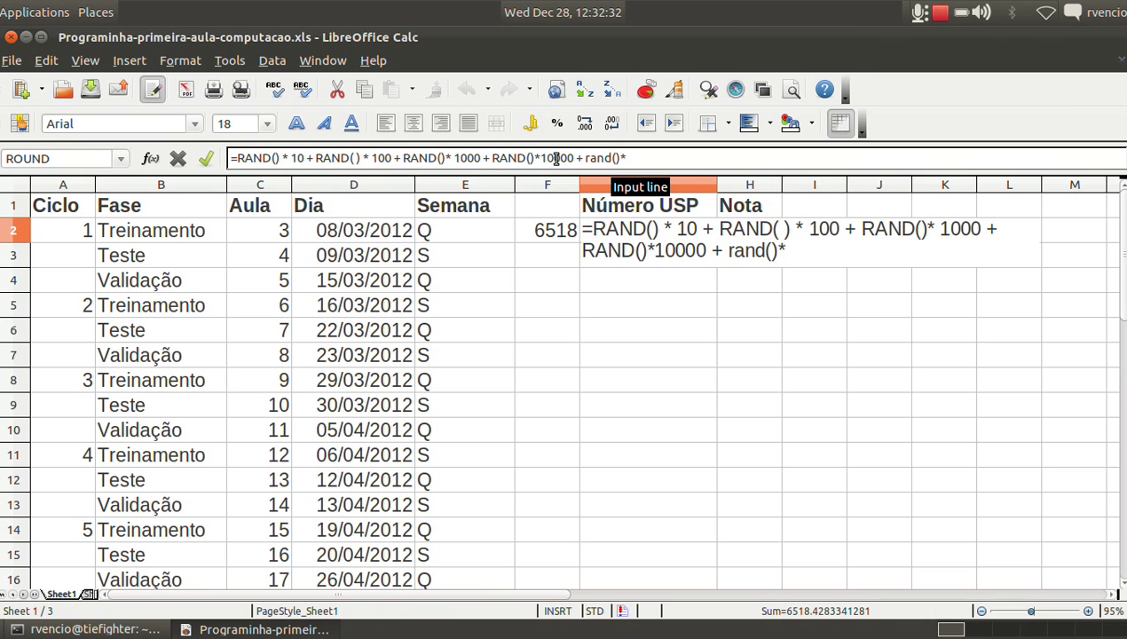
pyautogui.write('1E')
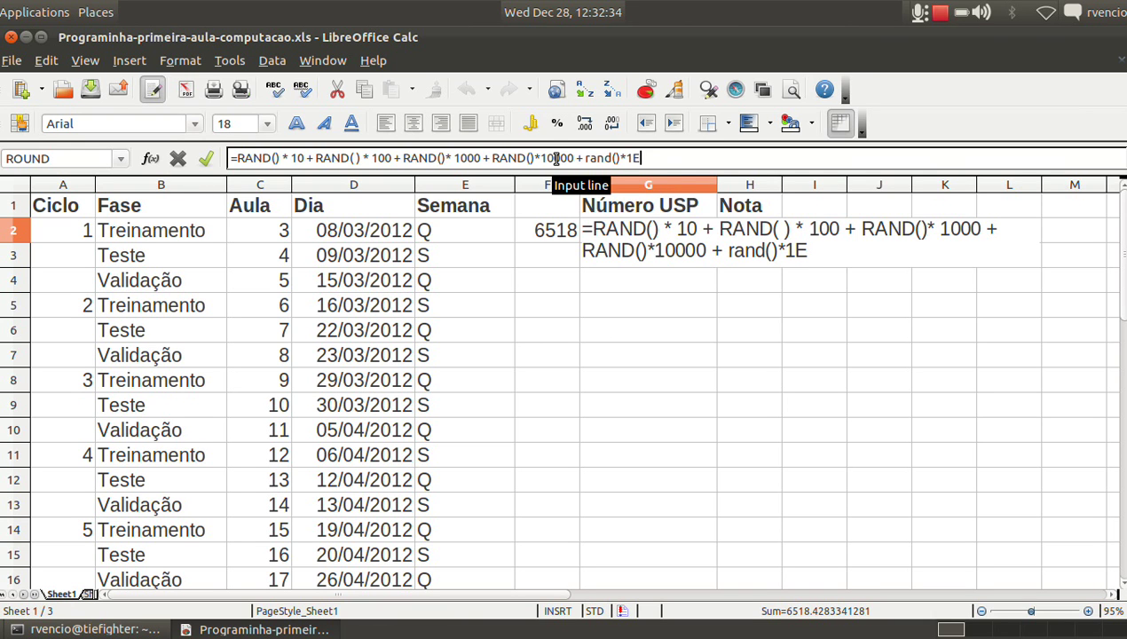
pyautogui.write('6')
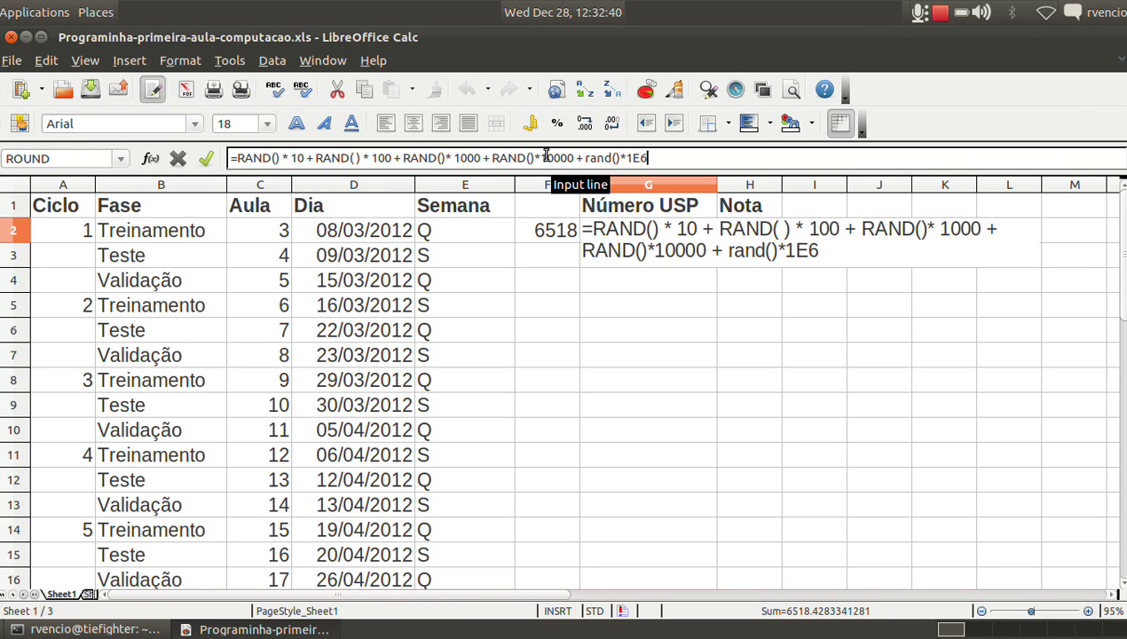
pyautogui.press('Return')
pyautogui.press('Up')
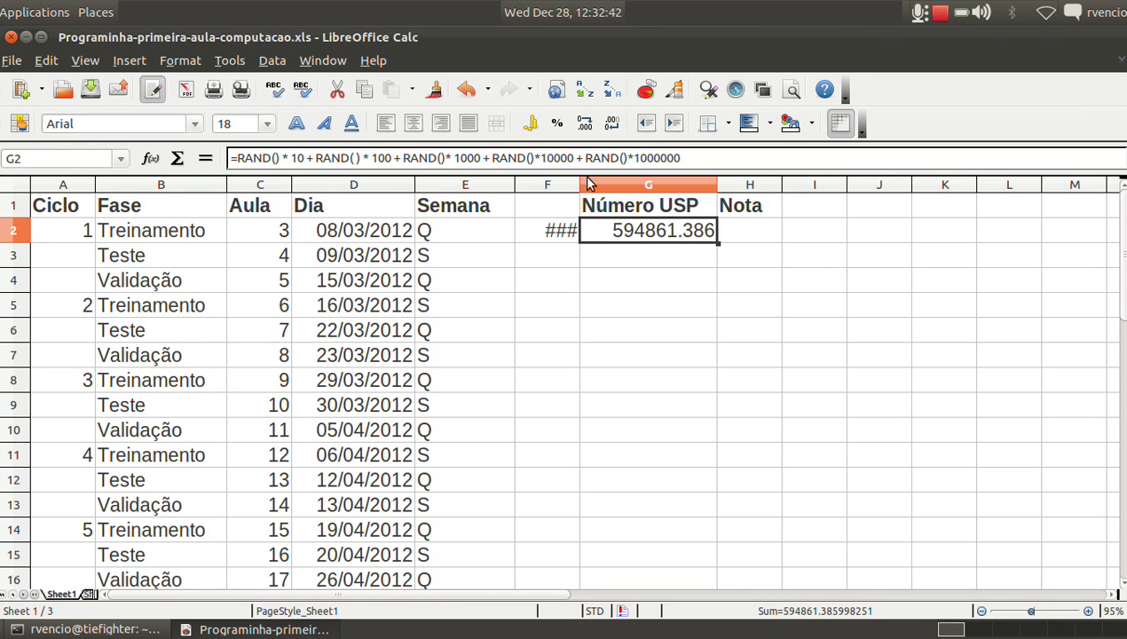
pyautogui.moveTo(579, 185); pyautogui.dragTo(651, 184)
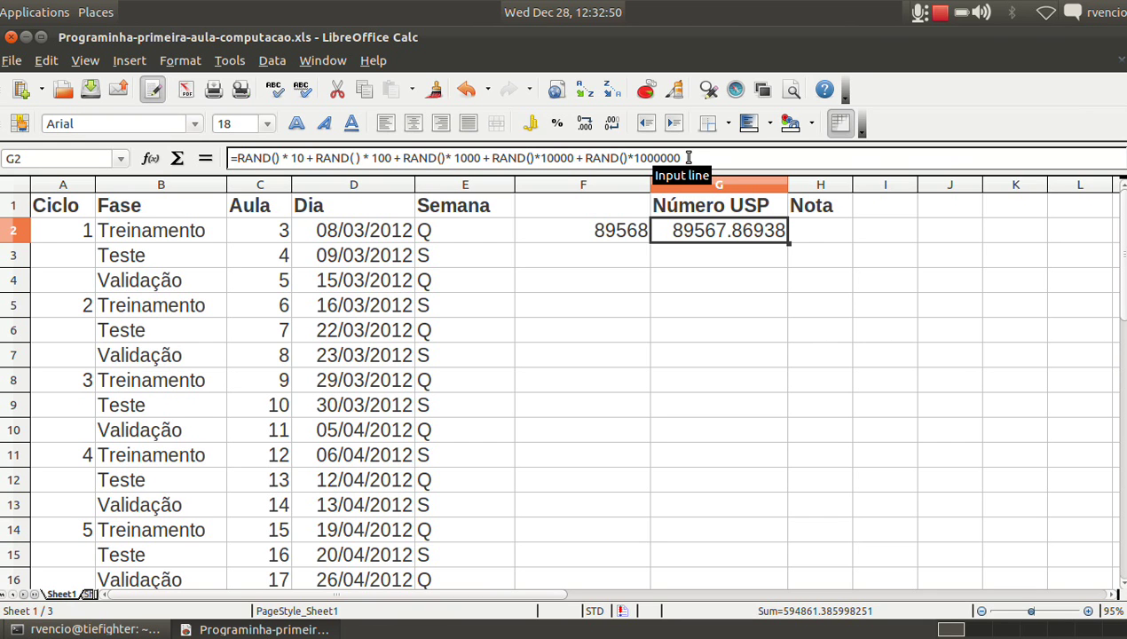
# Replace G2's old formula with =RAND()*1E7, giving a random value such as 8307245.1875.
pyautogui.click(660, 157)
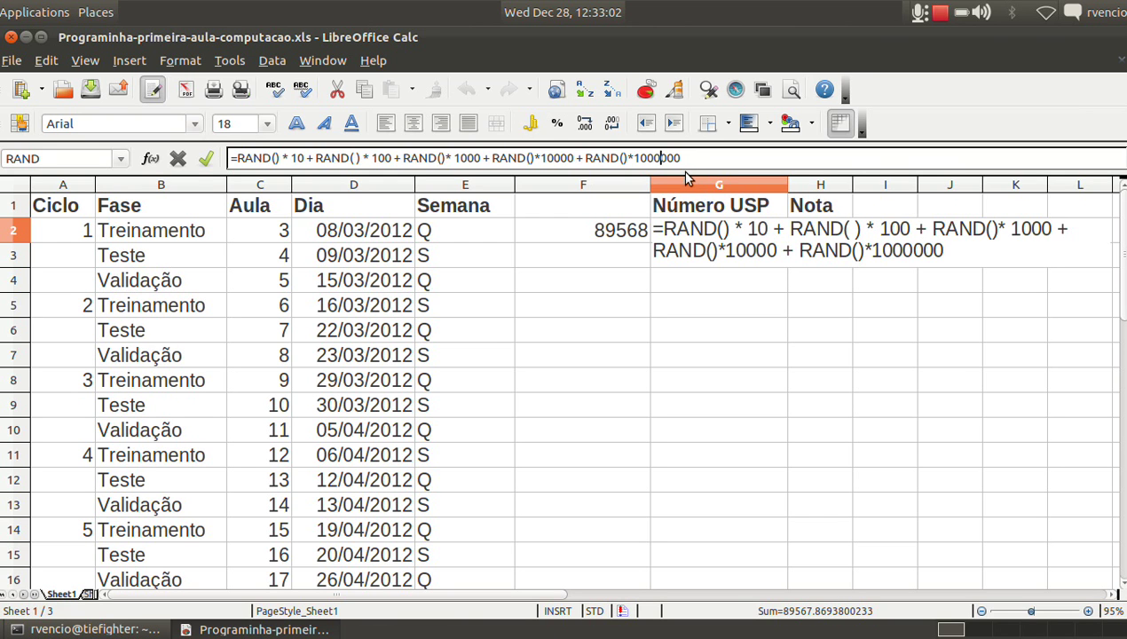
pyautogui.press('Return')
pyautogui.press('Delete')
pyautogui.press('Down')
pyautogui.press('Up')
pyautogui.write('=')
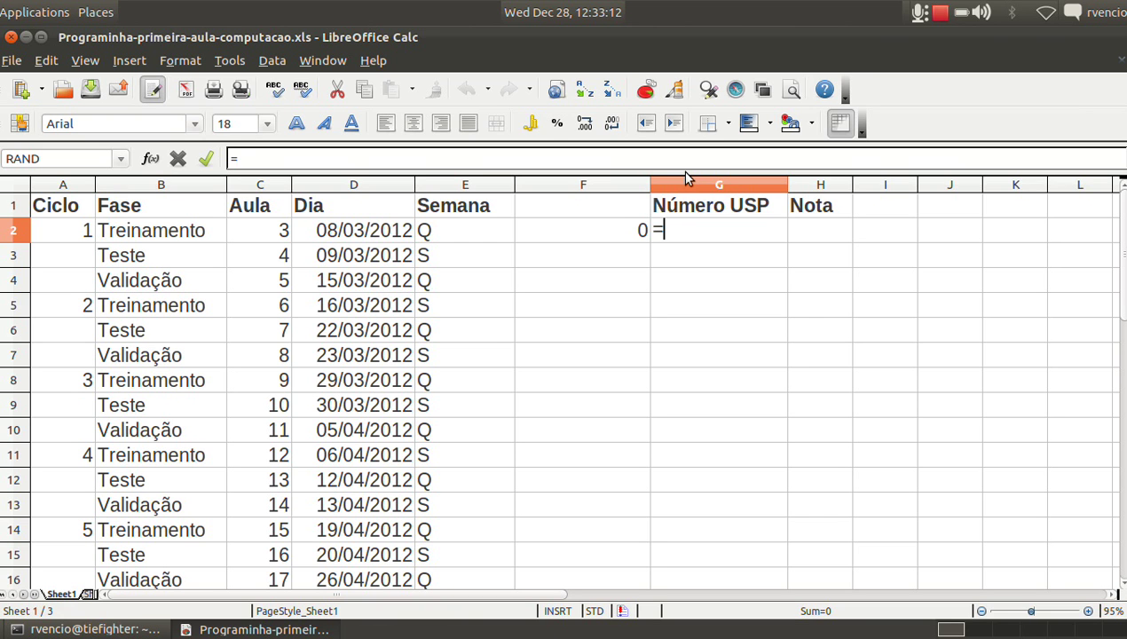
pyautogui.write('rand()')
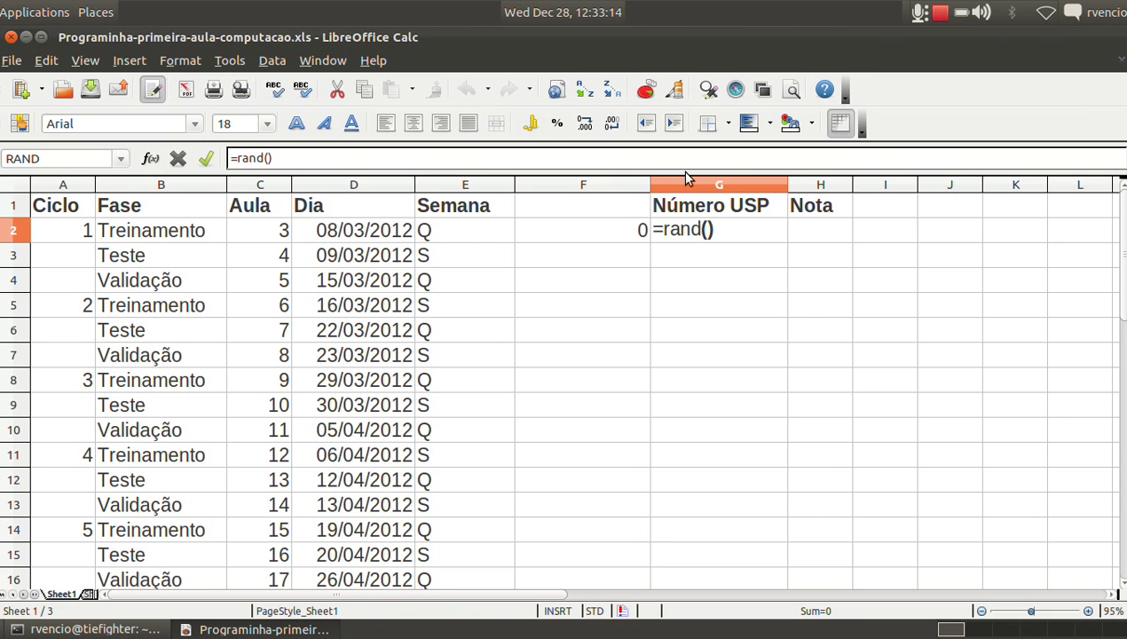
pyautogui.write('*')
pyautogui.write('1')
pyautogui.write('E7')
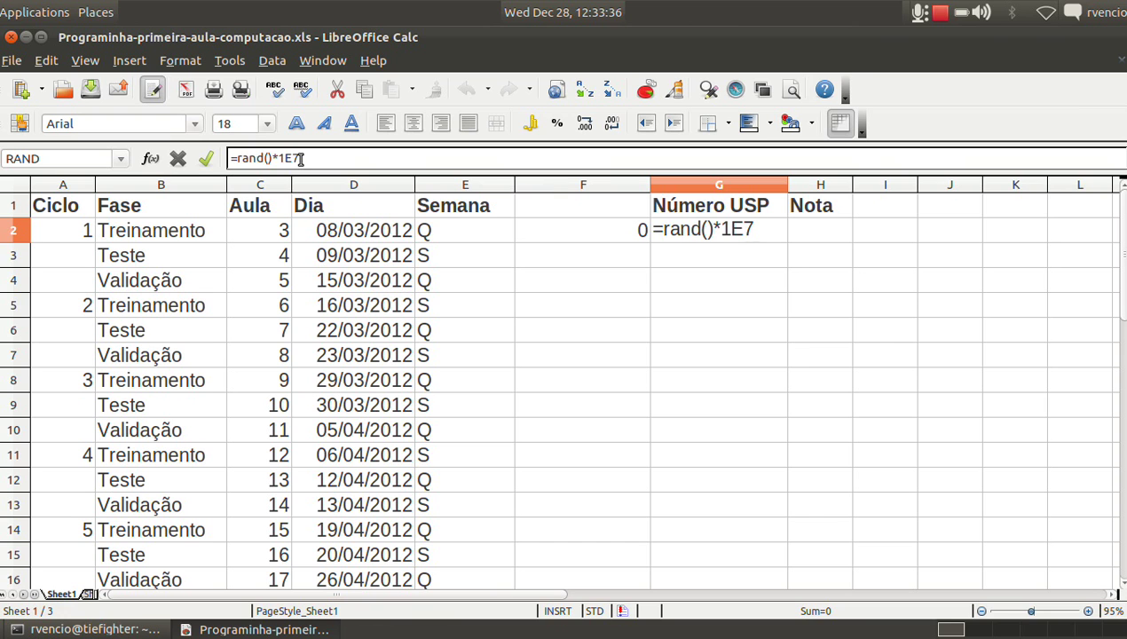
pyautogui.press('Return')
pyautogui.press('Up')
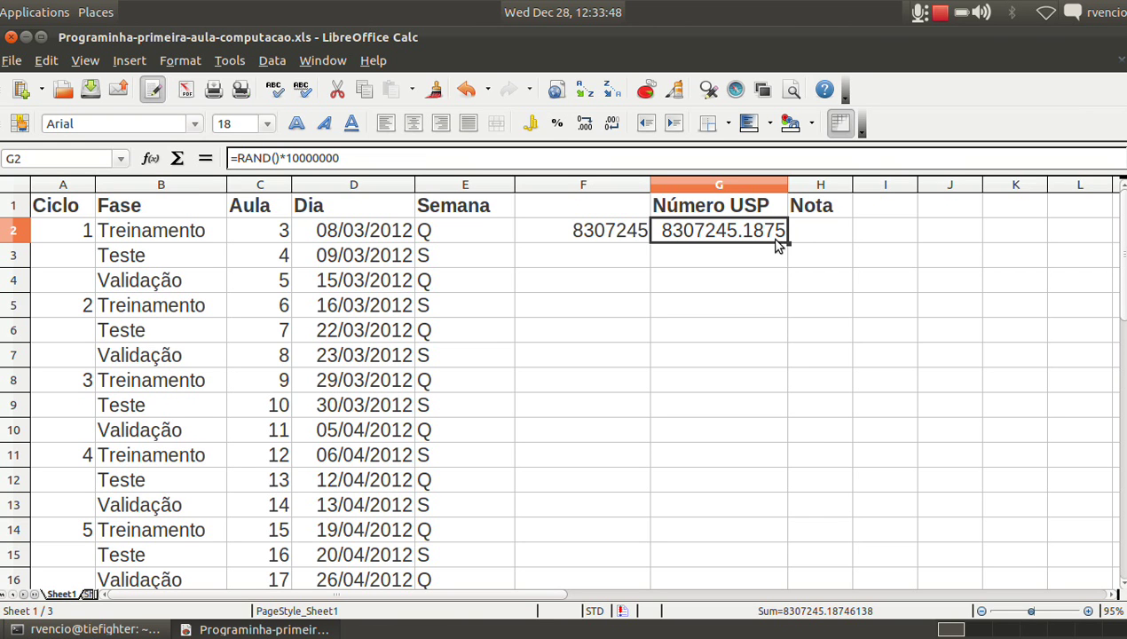
pyautogui.click(612, 245)
pyautogui.click(692, 232)
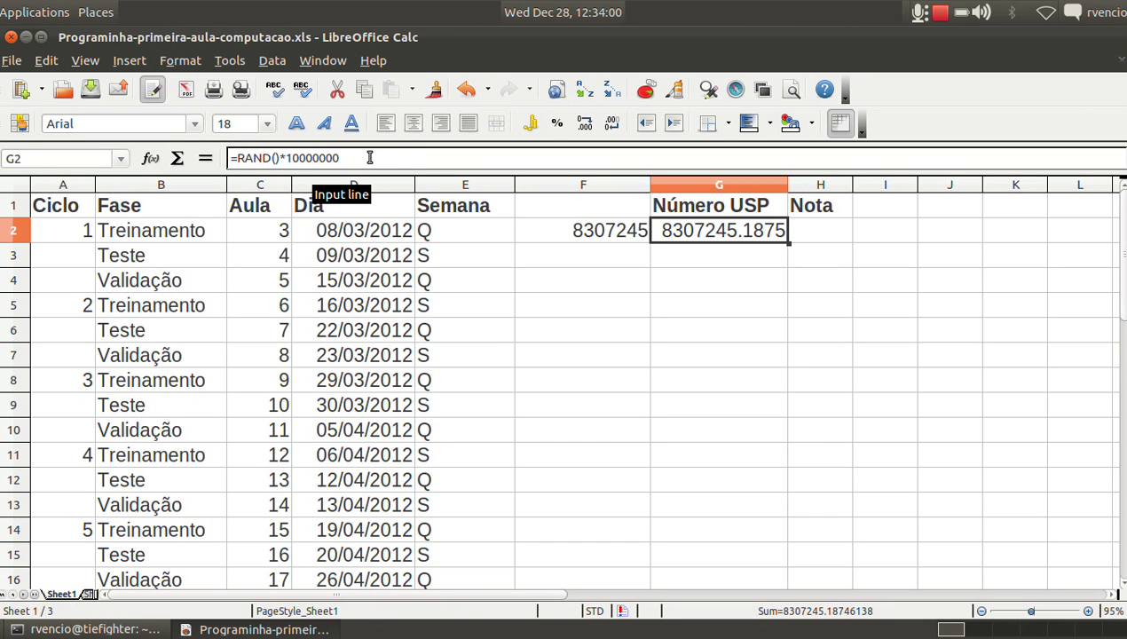
pyautogui.click(466, 90)
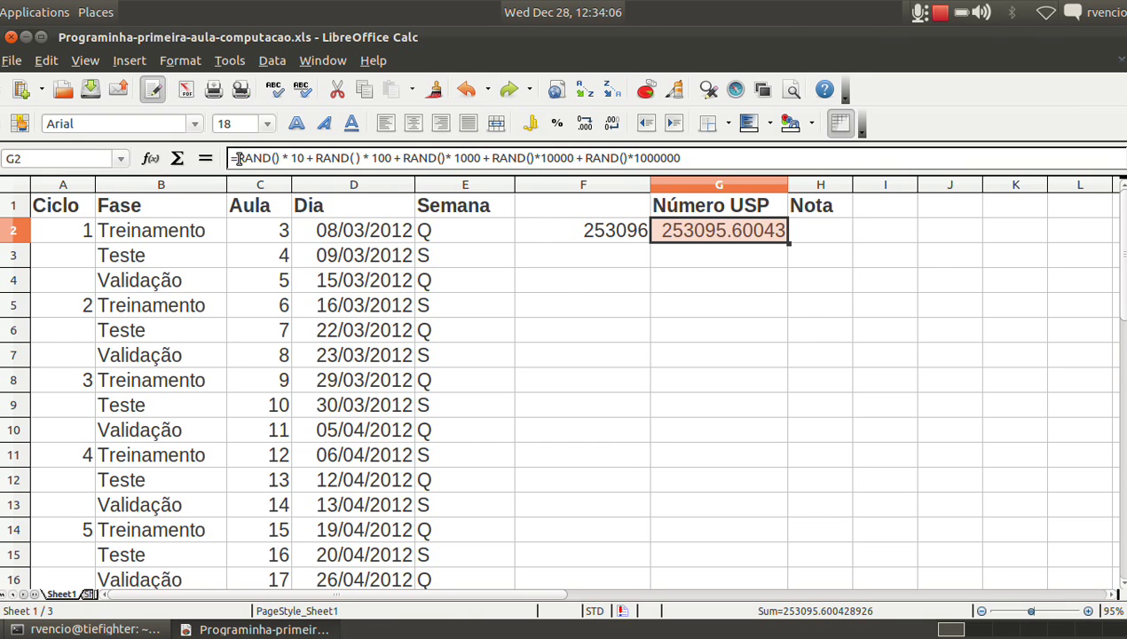
pyautogui.moveTo(238, 158); pyautogui.dragTo(304, 158)
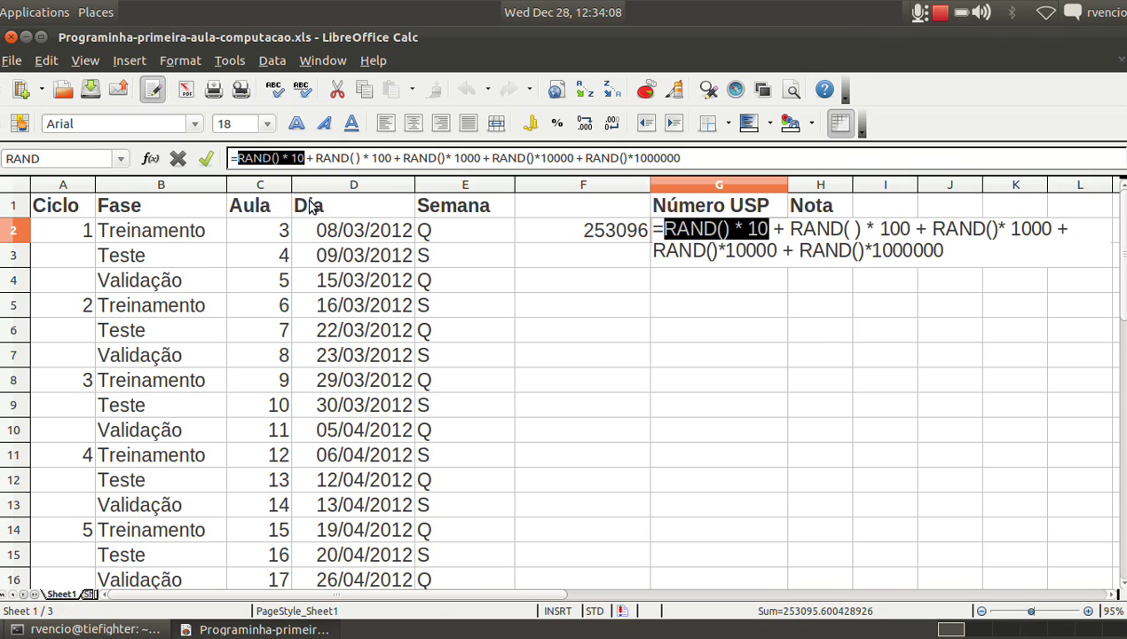
pyautogui.moveTo(314, 158); pyautogui.dragTo(574, 158)
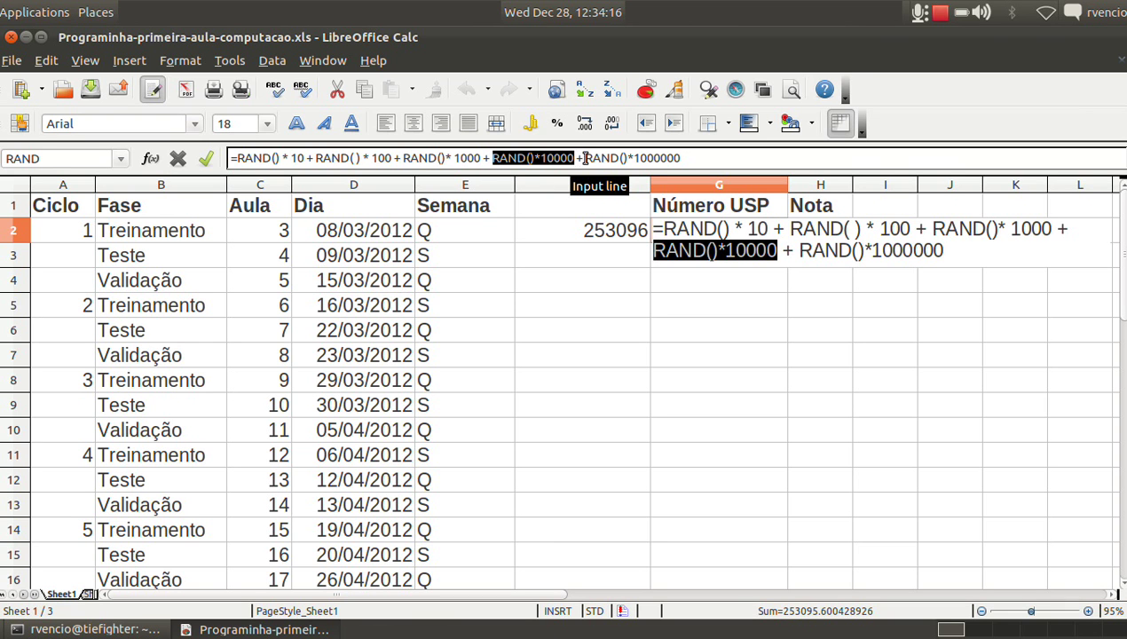
pyautogui.press('Return')
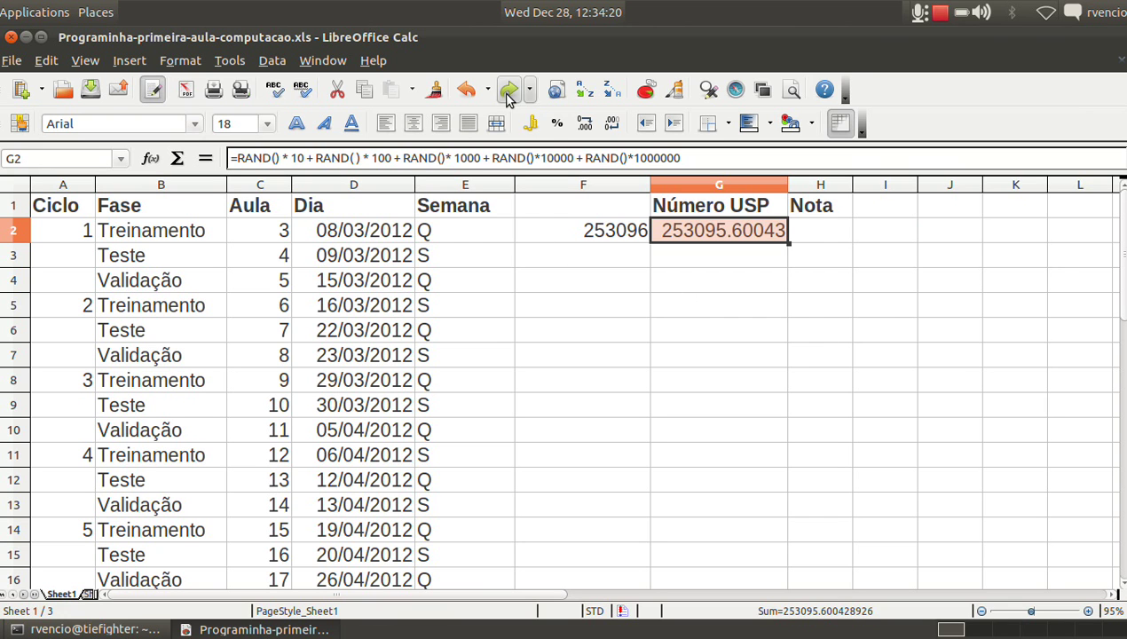
pyautogui.click(508, 89)
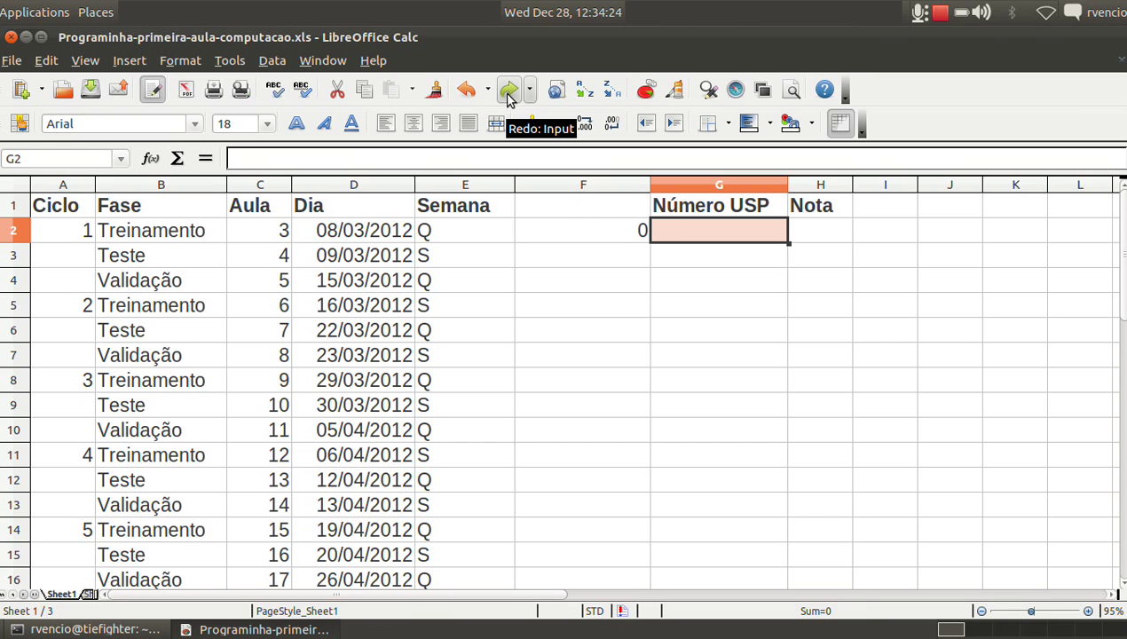
pyautogui.click(508, 90)
pyautogui.click(453, 158)
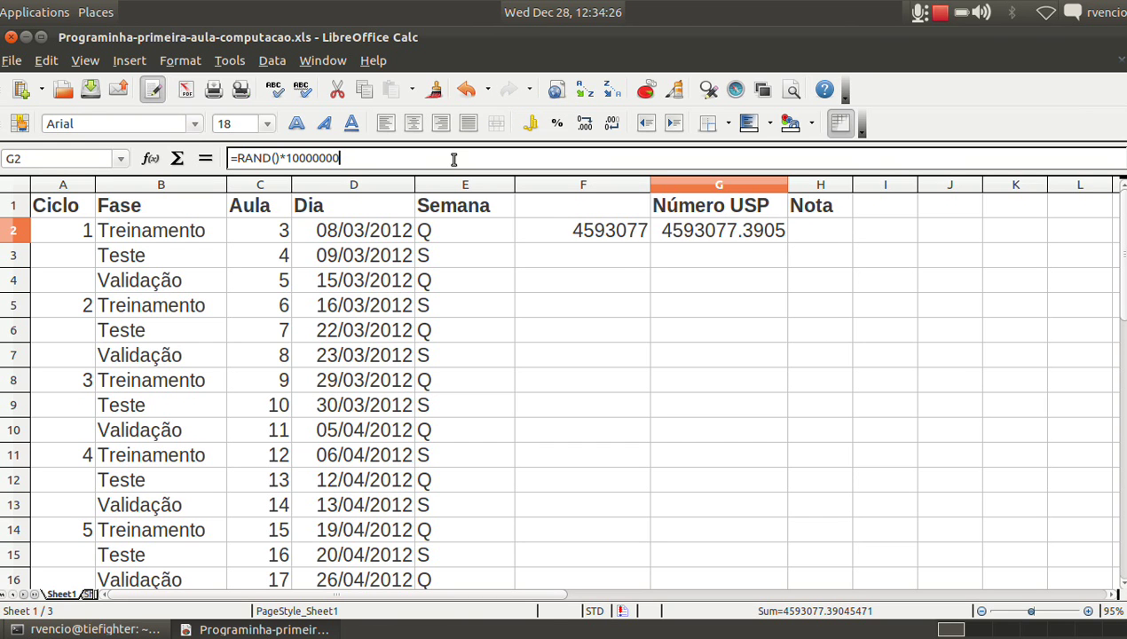
pyautogui.moveTo(286, 158); pyautogui.dragTo(357, 162)
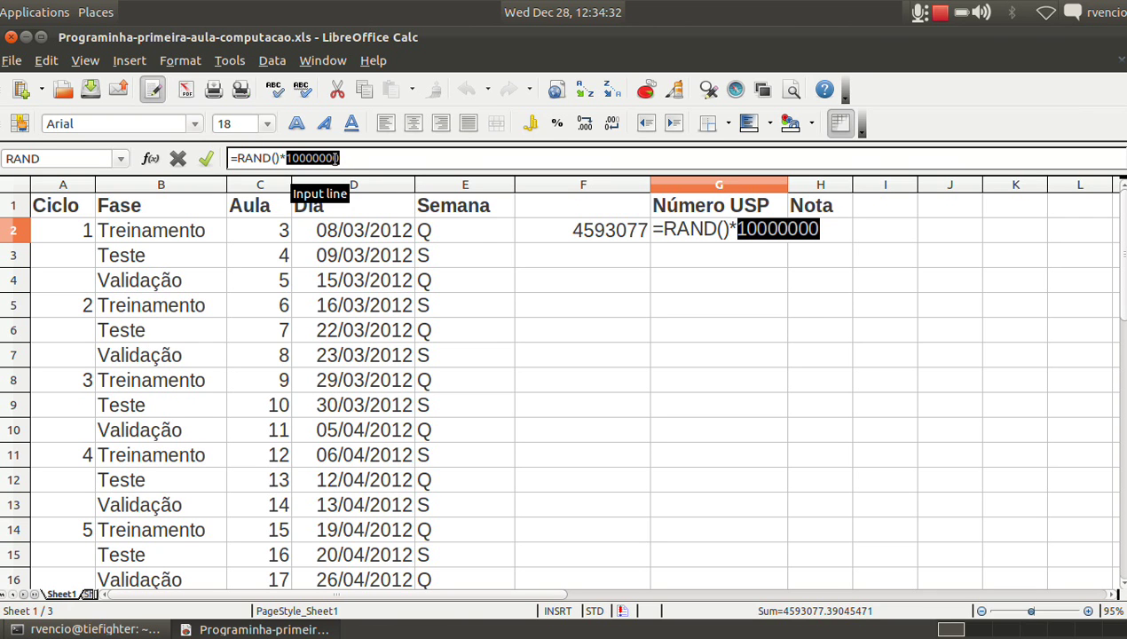
pyautogui.press('Return')
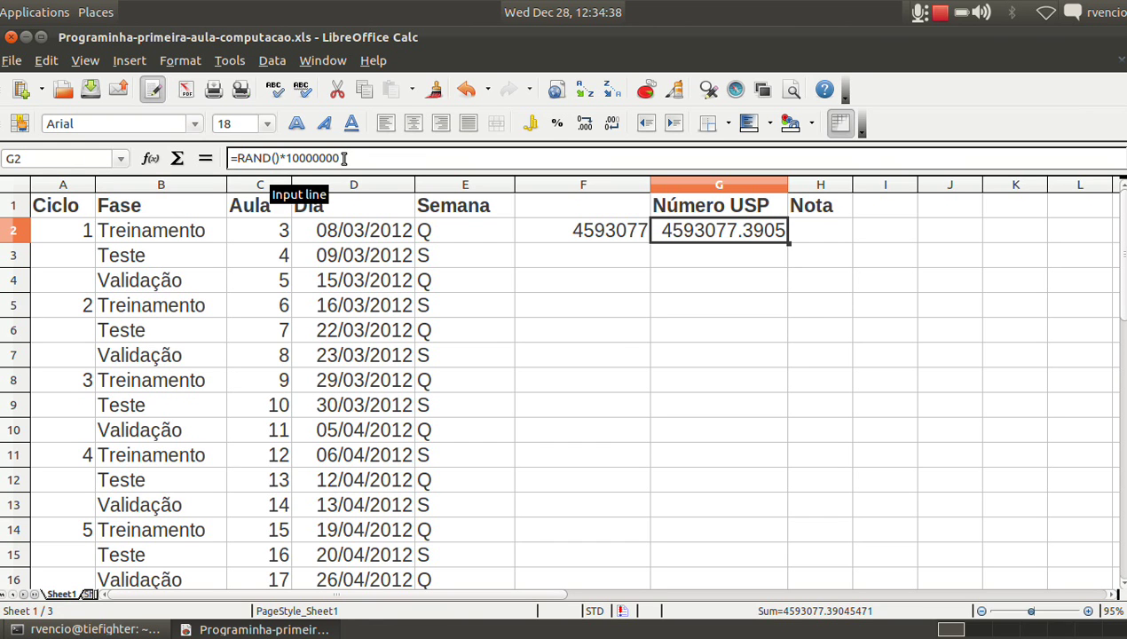
pyautogui.click(573, 232)
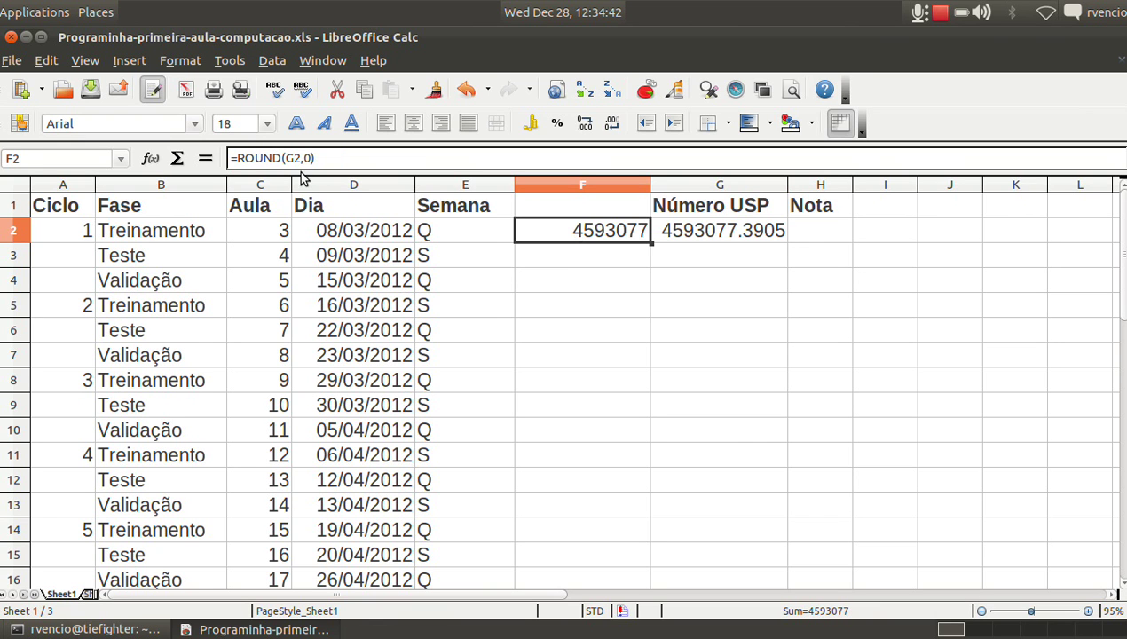
pyautogui.click(271, 158)
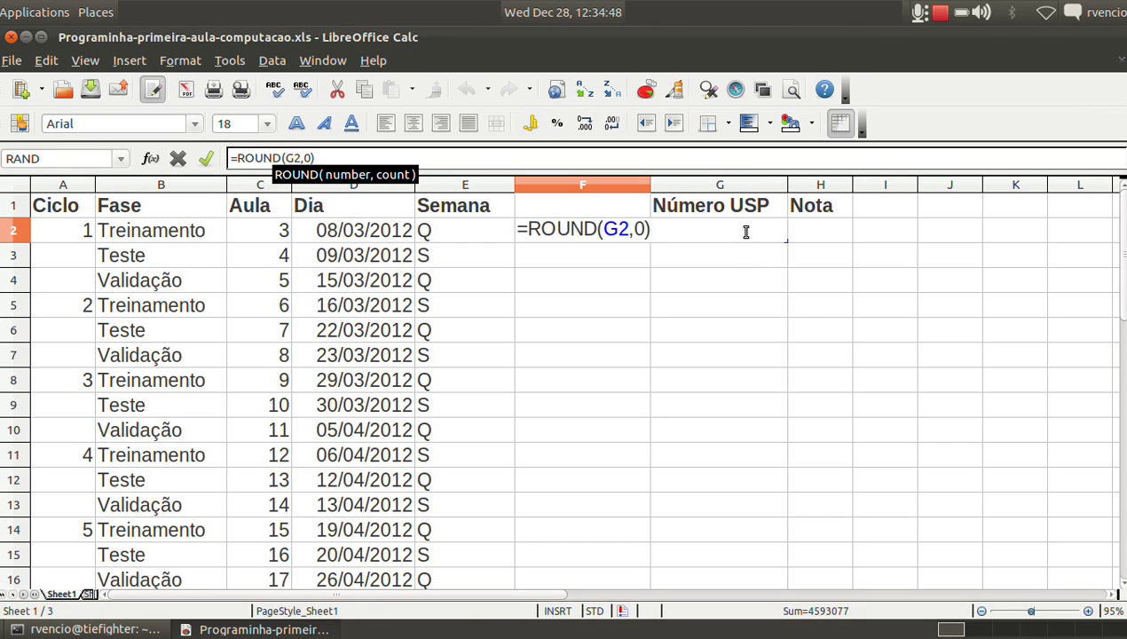
pyautogui.doubleClick(308, 157)
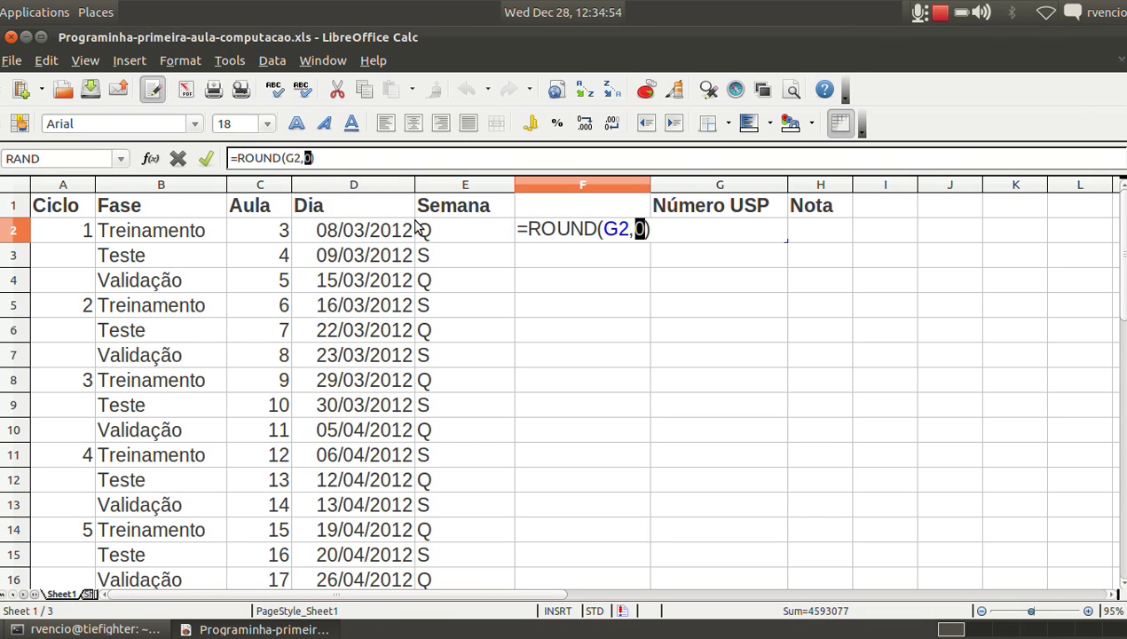
pyautogui.press('Return')
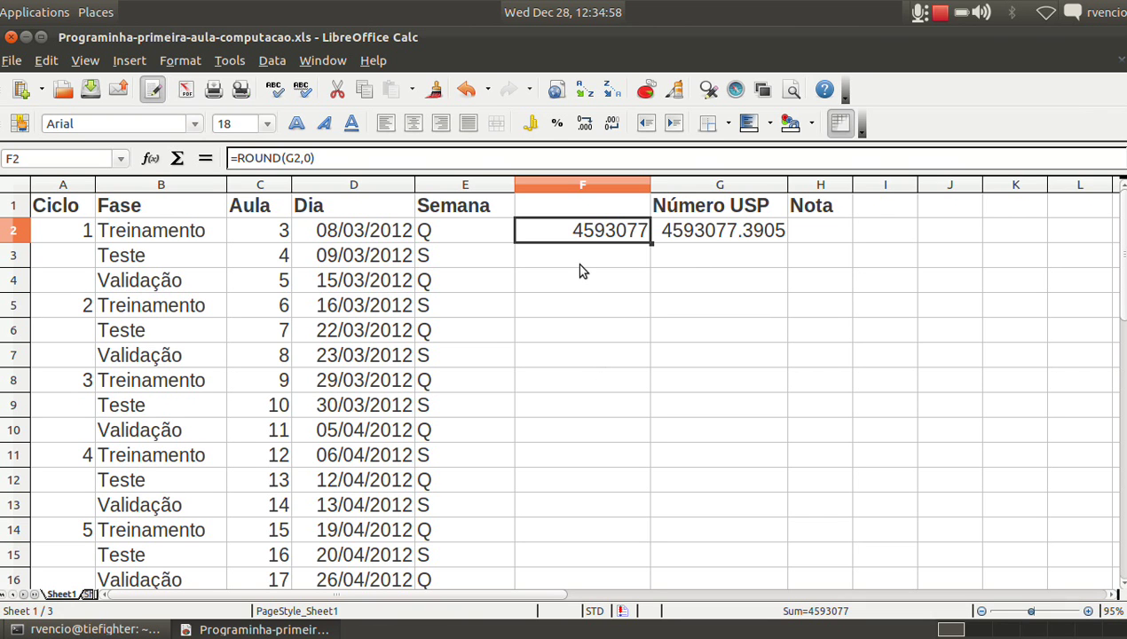
pyautogui.click(696, 263)
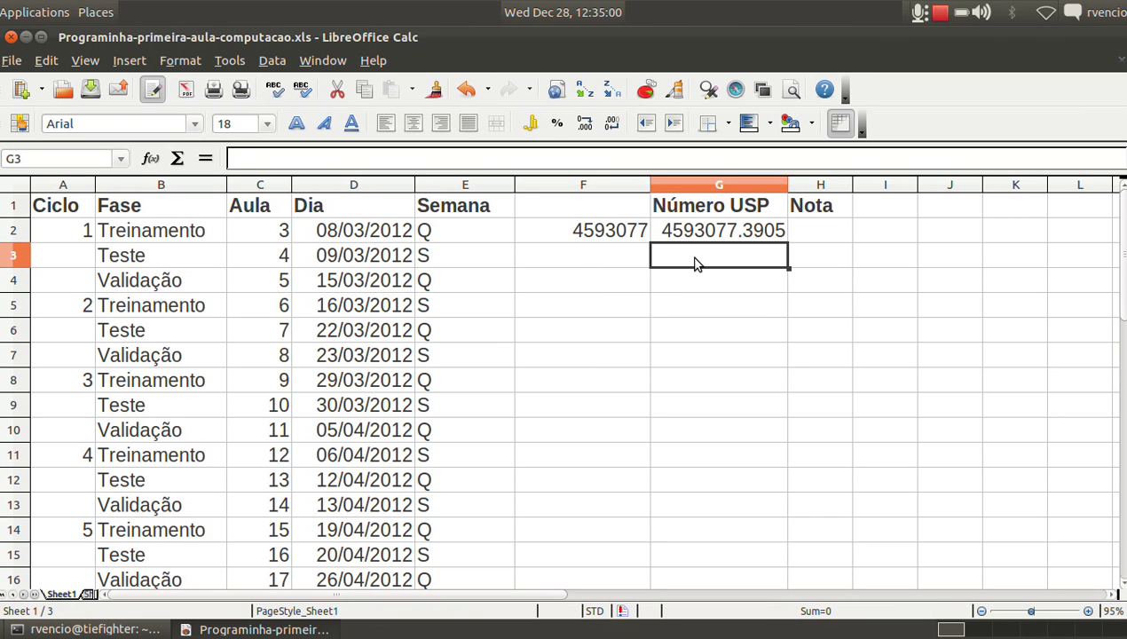
pyautogui.write('45.7567')
pyautogui.press('Return')
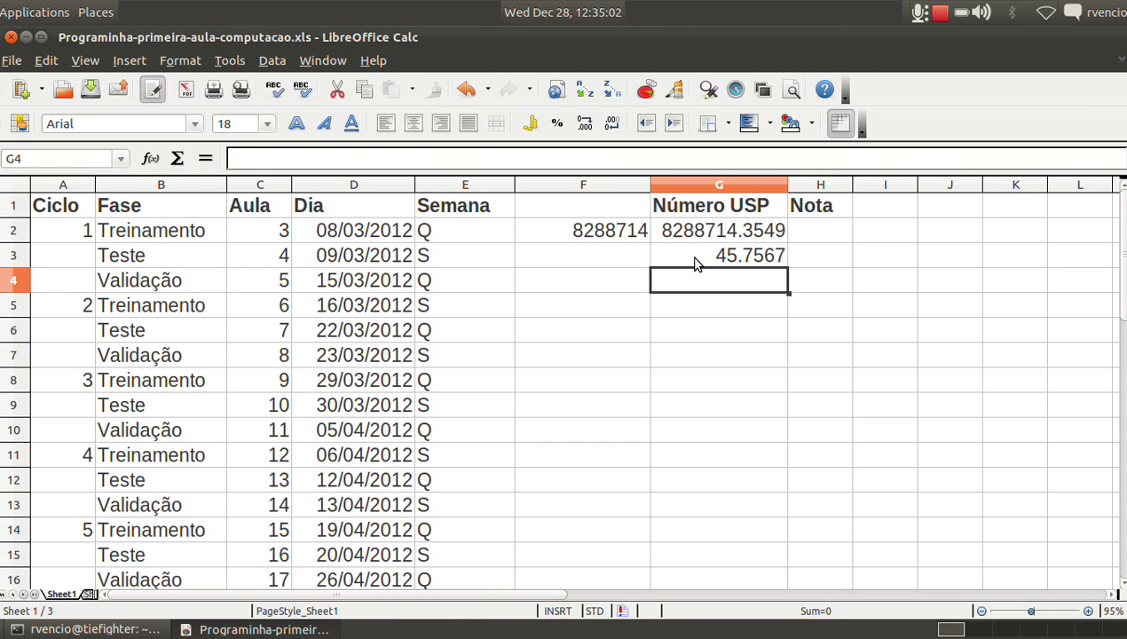
pyautogui.press('Up')
pyautogui.press('Left')
pyautogui.write('=round(')
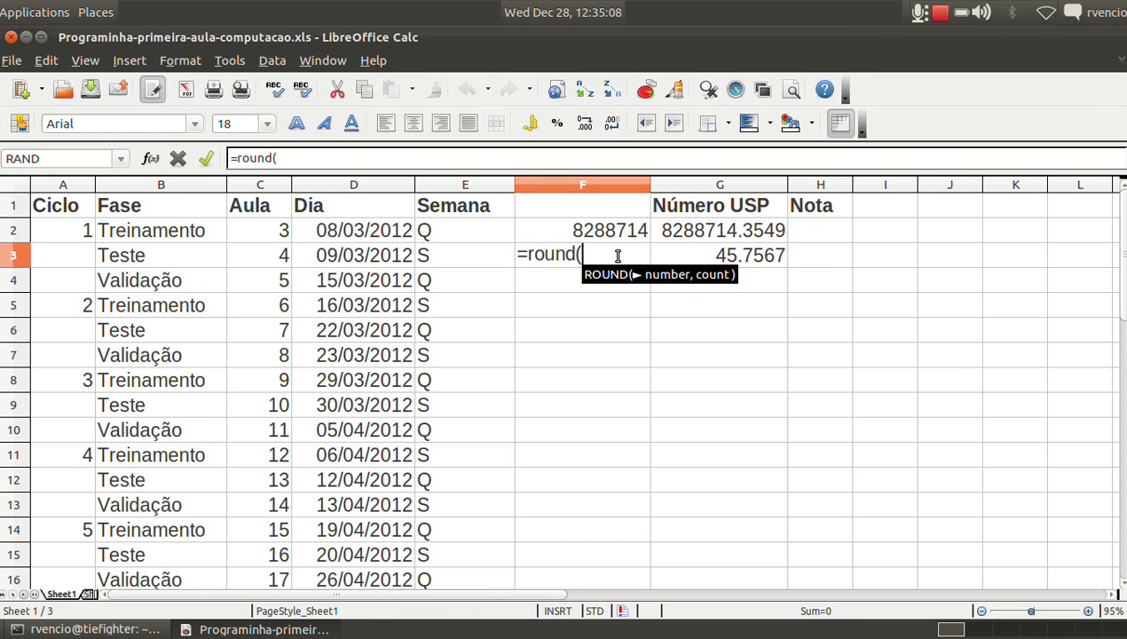
pyautogui.write('g3')
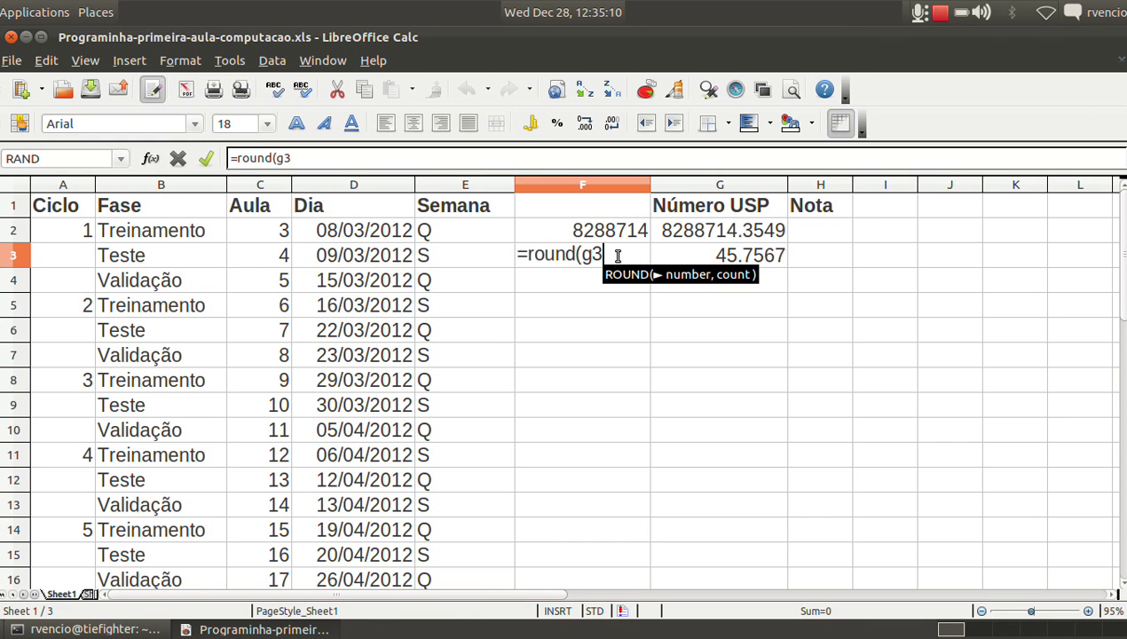
pyautogui.write(', 0)')
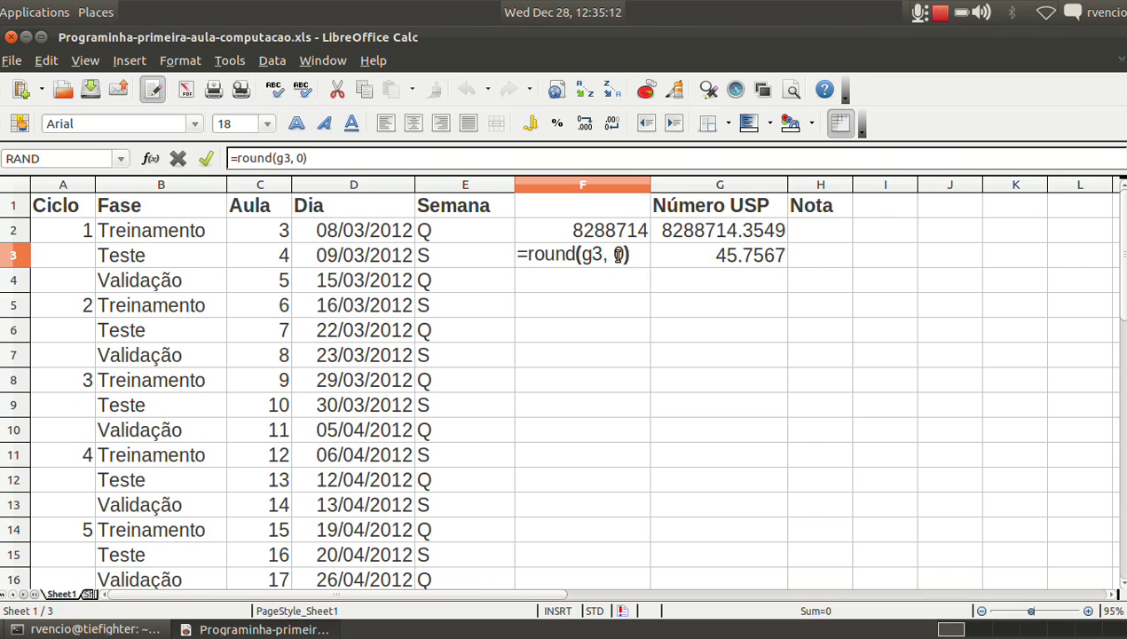
pyautogui.press('Return')
pyautogui.click(619, 259)
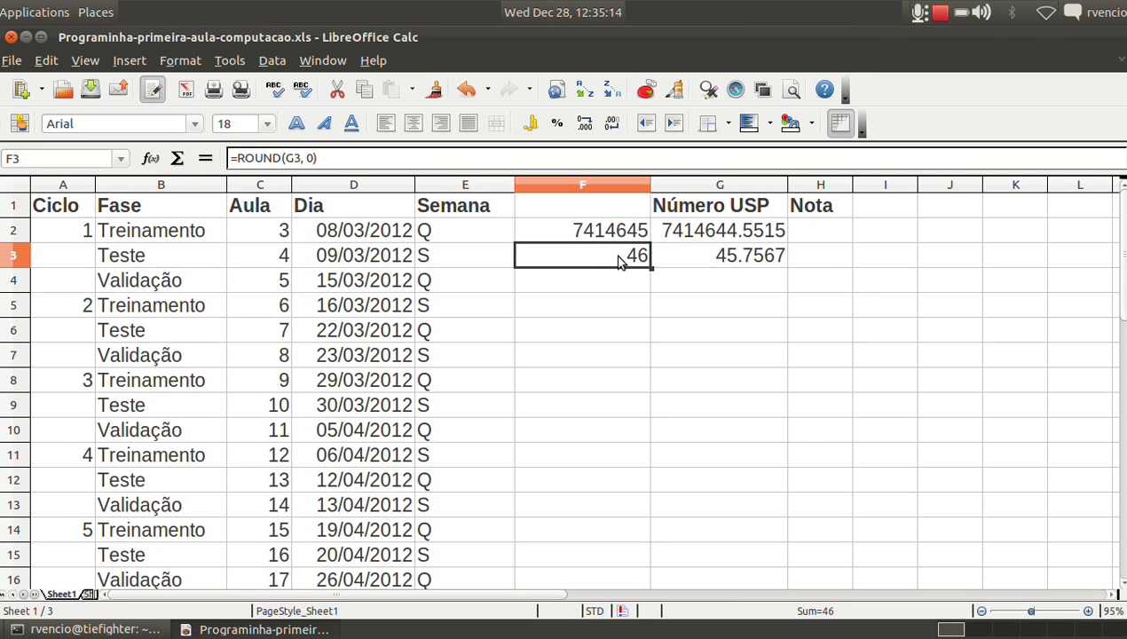
pyautogui.press('Right')
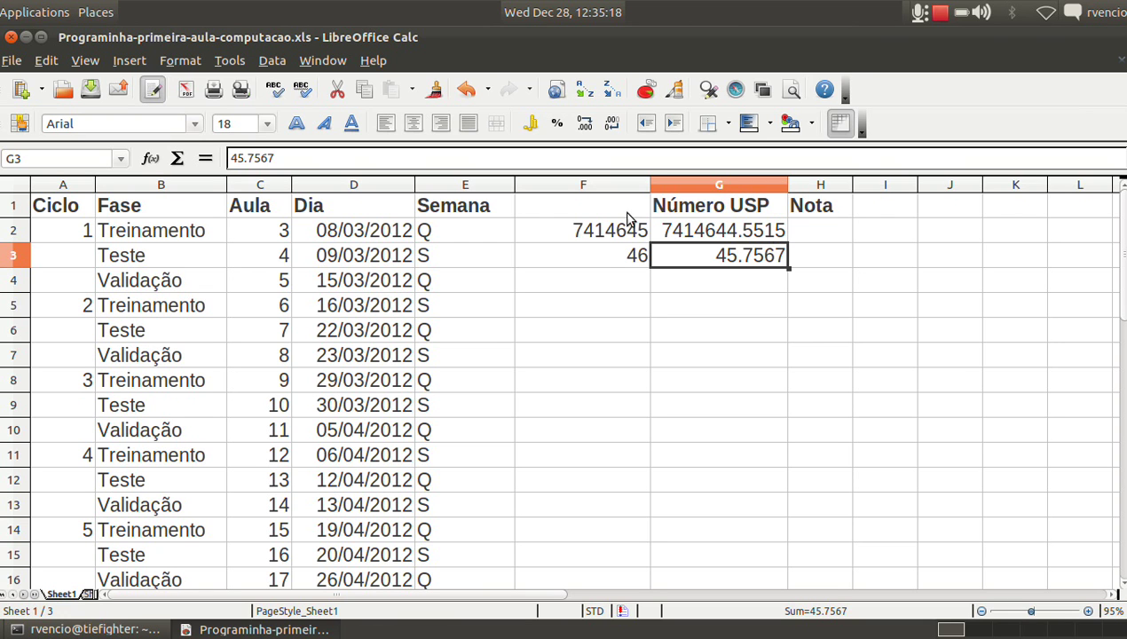
pyautogui.click(612, 259)
pyautogui.press('Delete')
pyautogui.press('Right')
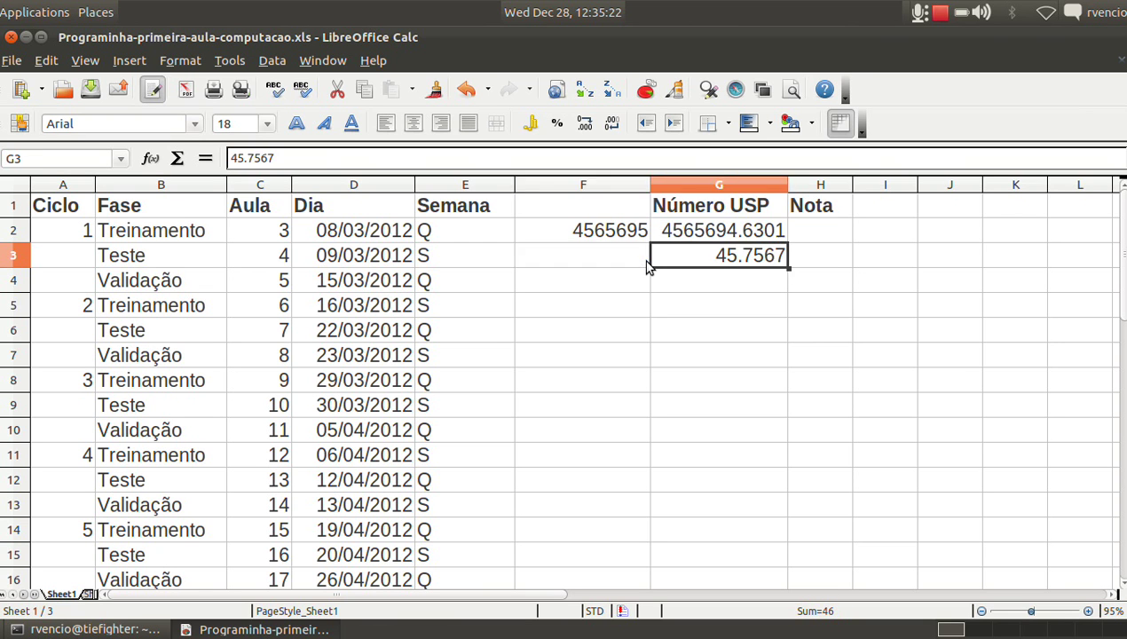
pyautogui.press('Delete')
pyautogui.press('Up')
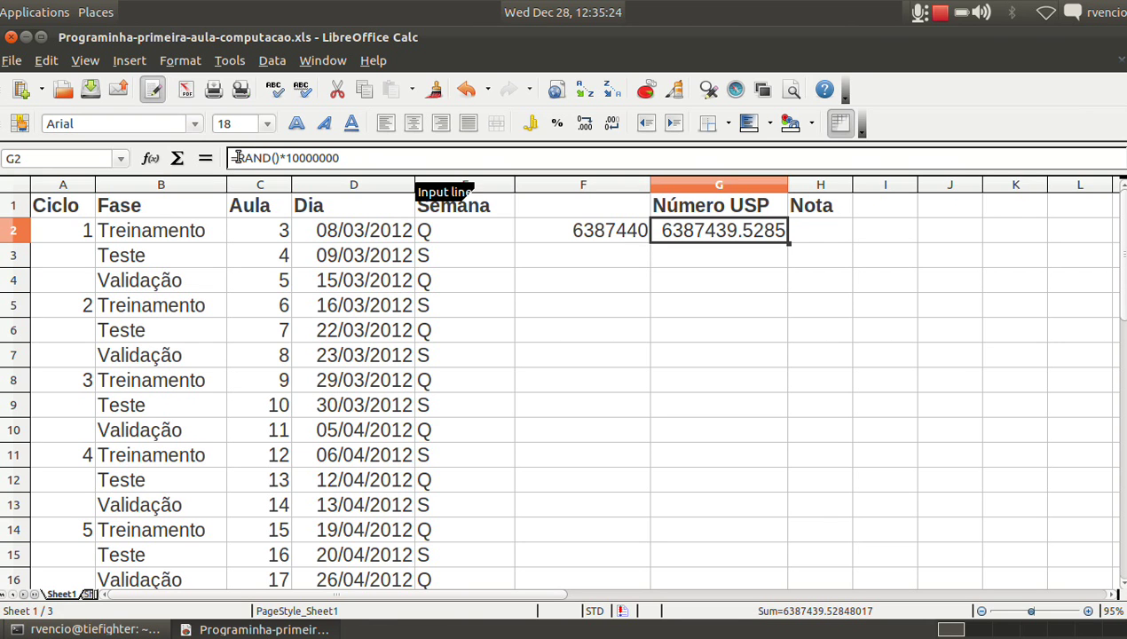
# Wrap G2's formula as =ROUND(RAND()*10000000, 0) to give a whole-number ID.
pyautogui.click(237, 157)
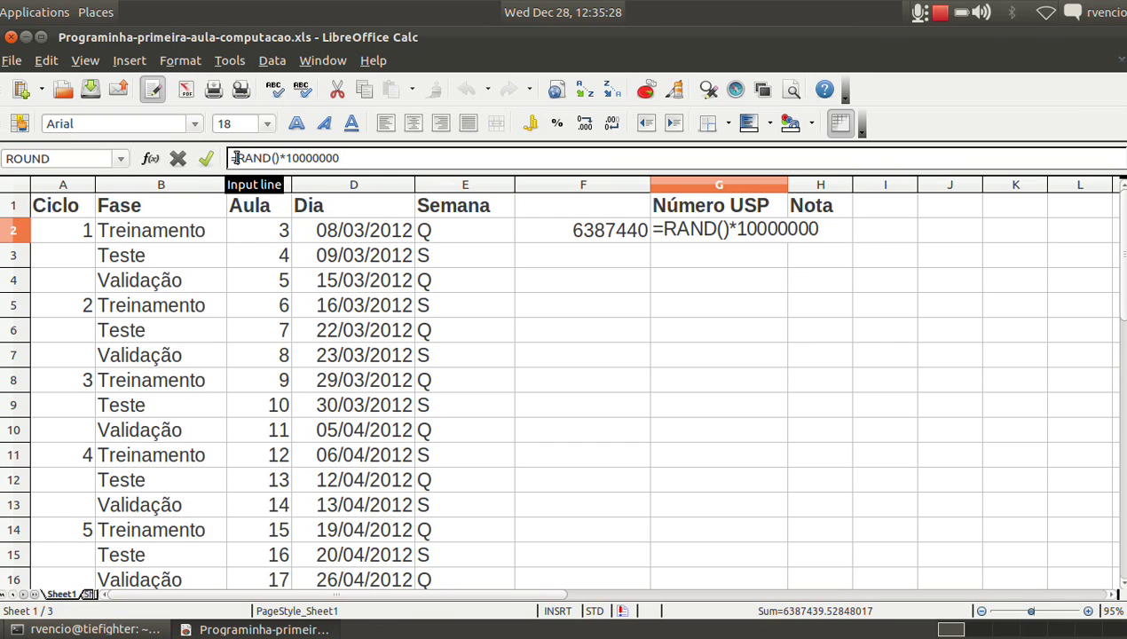
pyautogui.moveTo(237, 157); pyautogui.dragTo(340, 157)
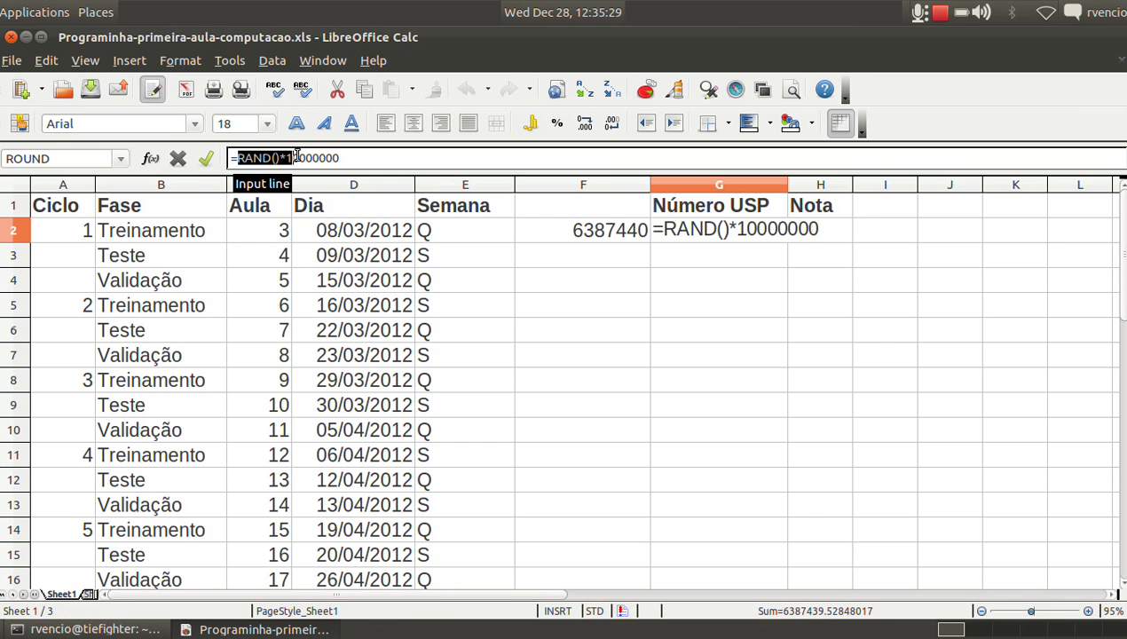
pyautogui.click(368, 158)
pyautogui.press('Left')
pyautogui.press('Left')
pyautogui.press('Left')
pyautogui.press('Left')
pyautogui.press('Left')
pyautogui.press('Left')
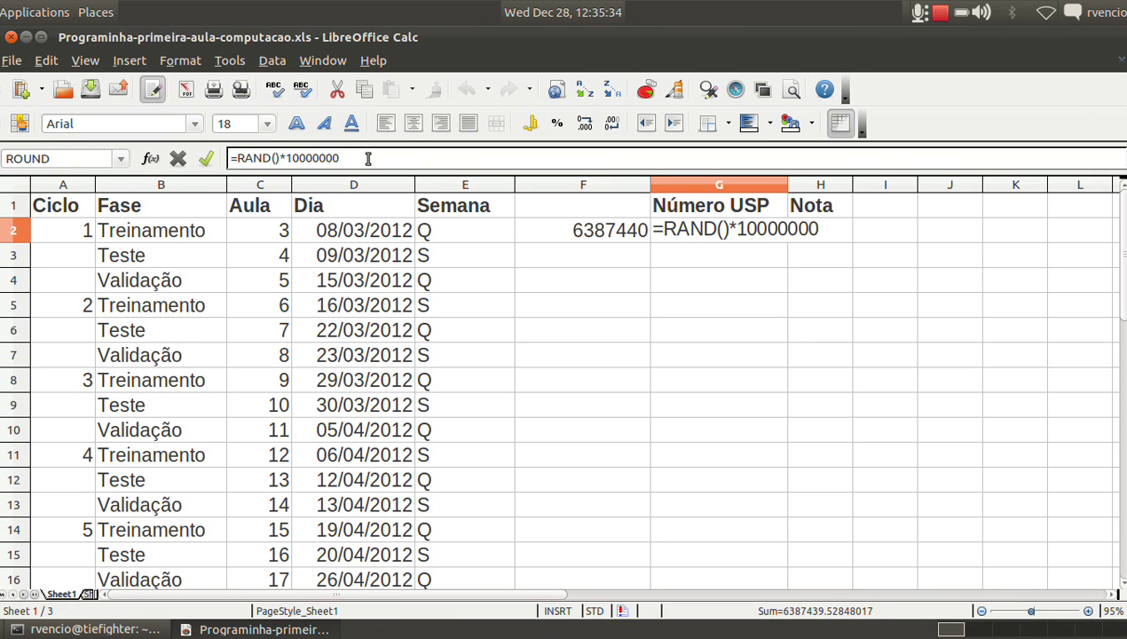
pyautogui.write('round')
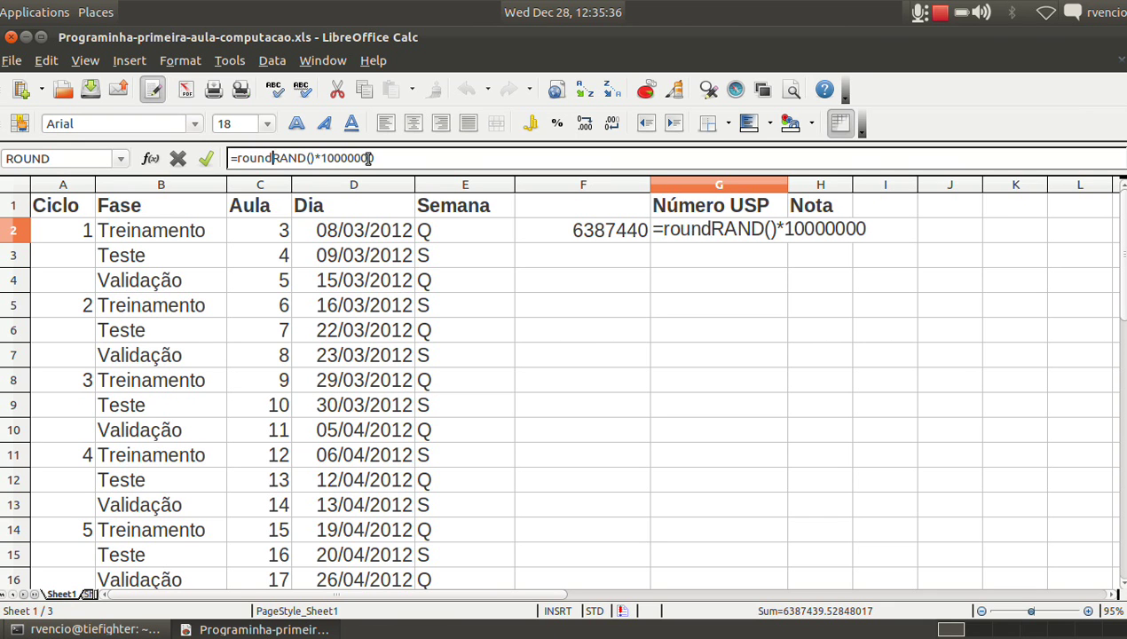
pyautogui.write('(')
pyautogui.click(394, 158)
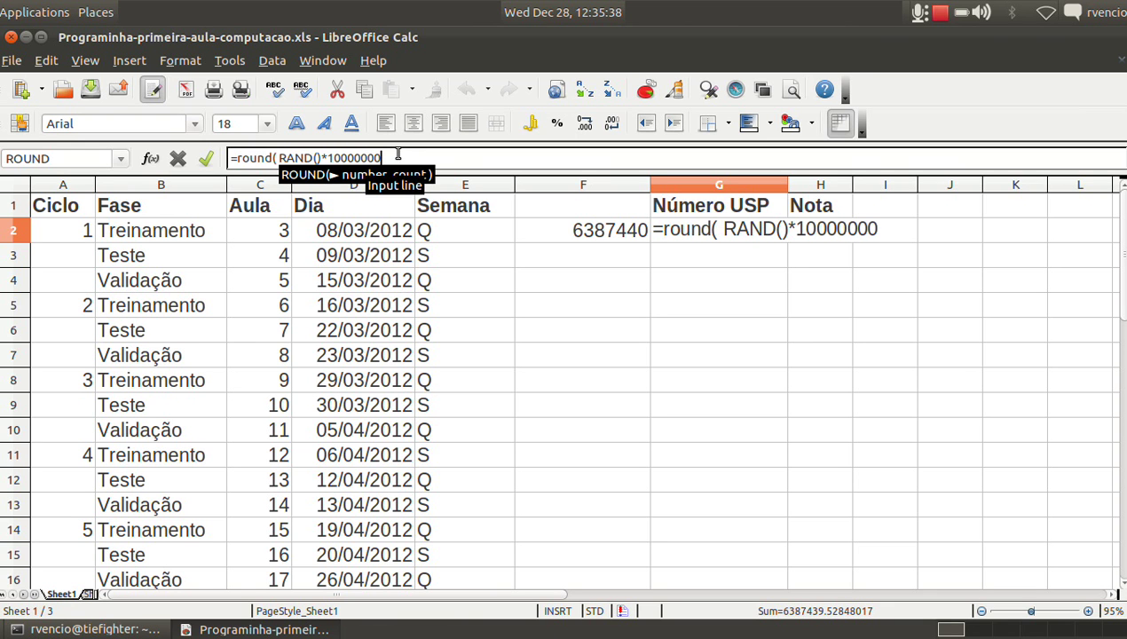
pyautogui.write(', 0')
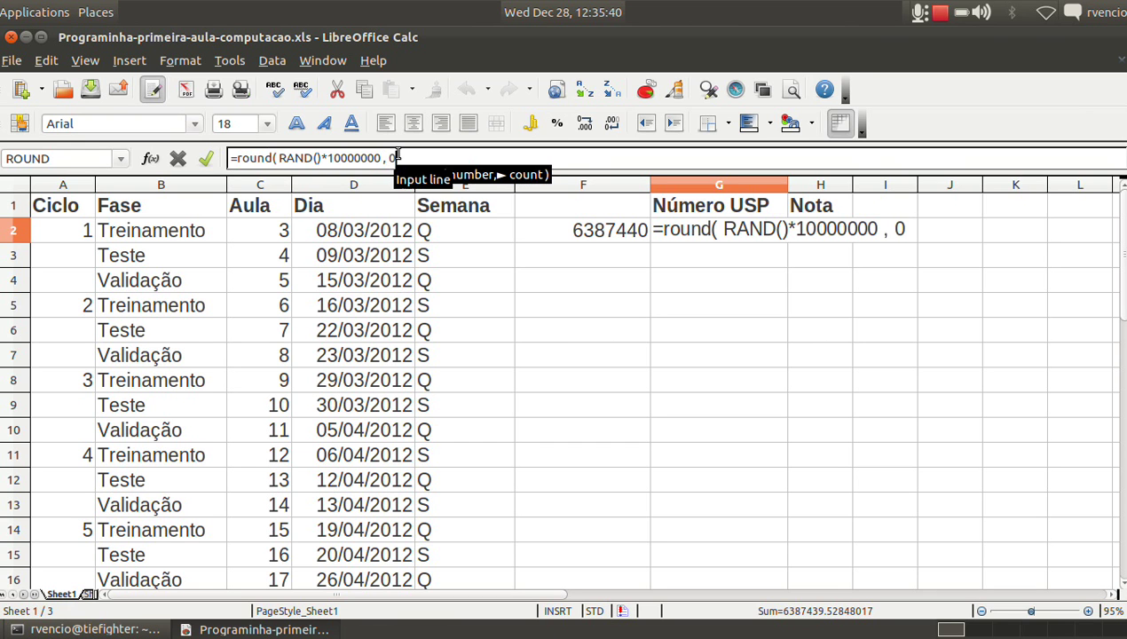
pyautogui.press('Return')
# Clear the leftover value from F2.
pyautogui.press('Up')
pyautogui.press('Left')
pyautogui.press('Delete')
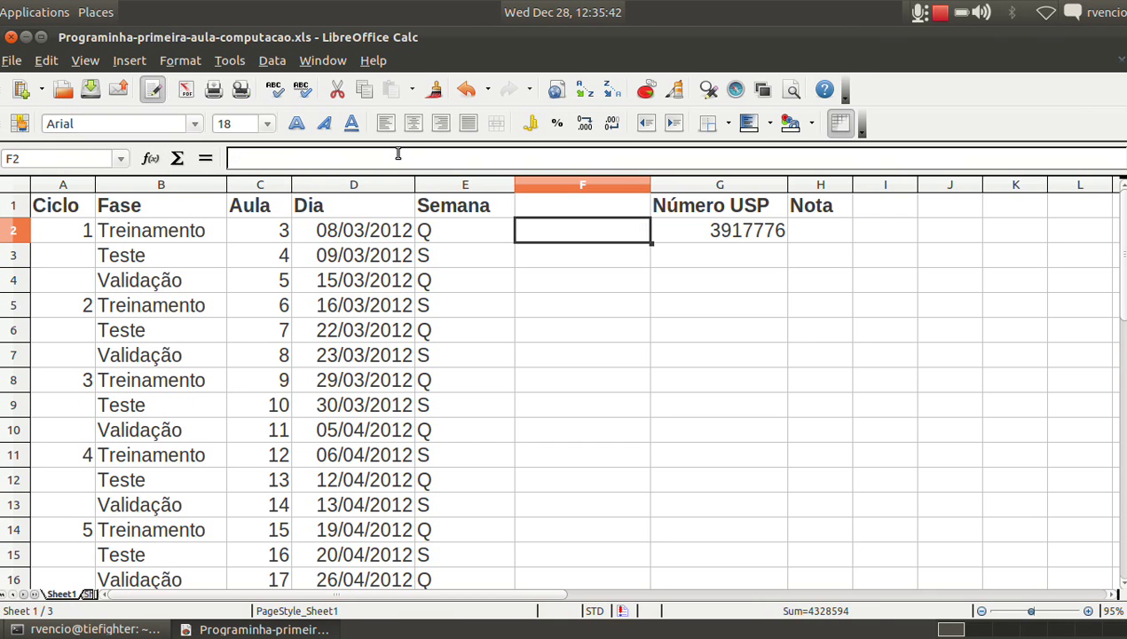
pyautogui.press('Right')
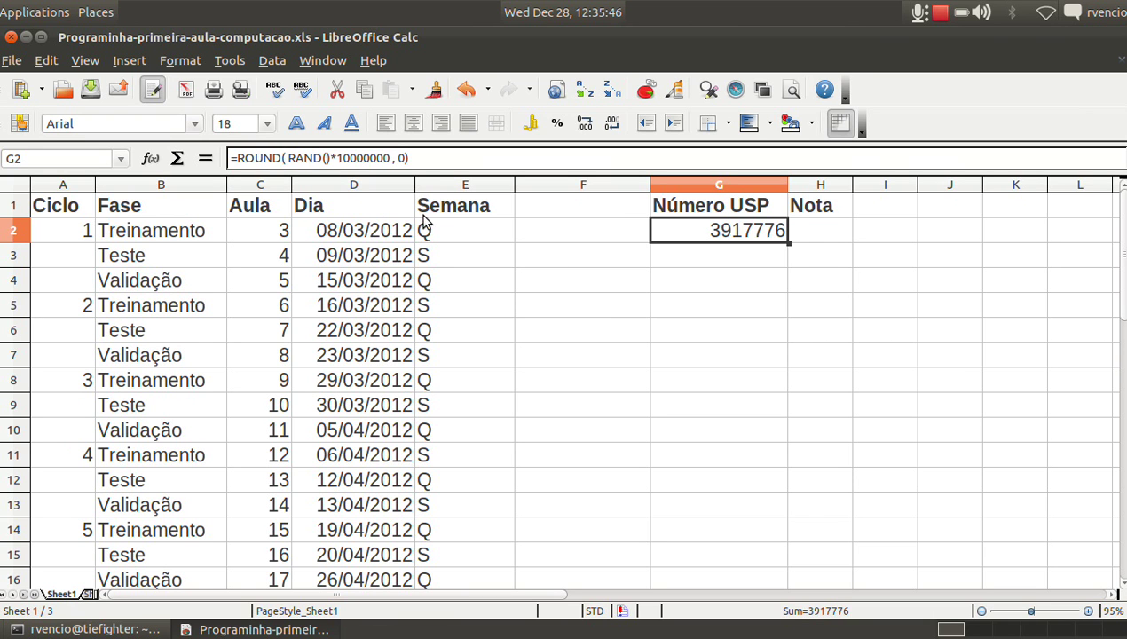
pyautogui.doubleClick(246, 157)
pyautogui.moveTo(285, 158); pyautogui.dragTo(371, 158)
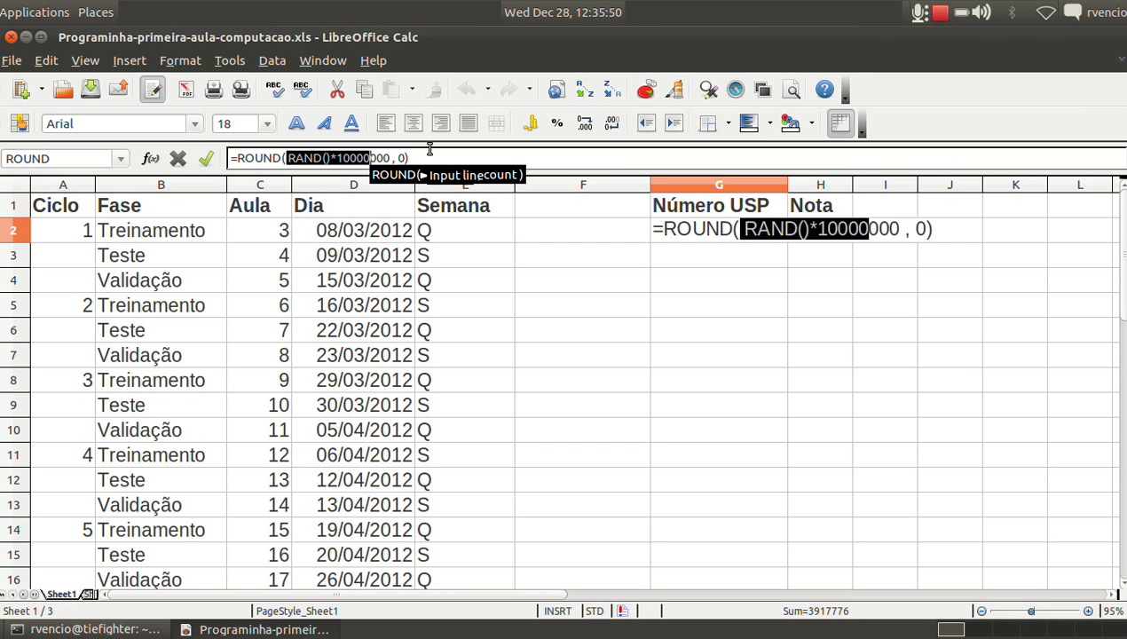
pyautogui.click(401, 158)
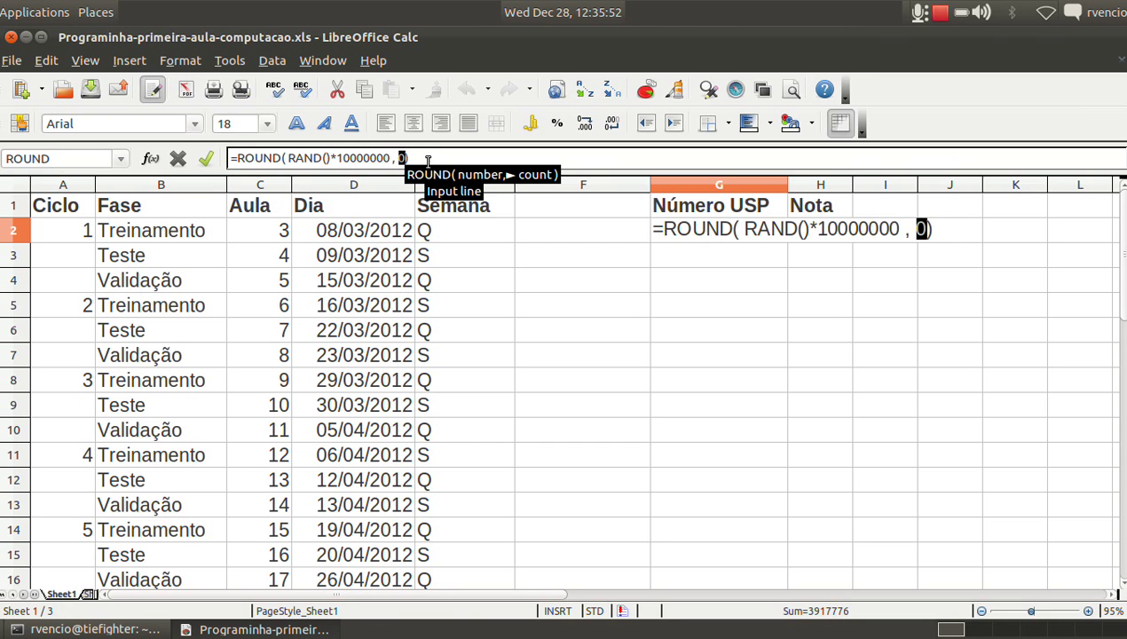
pyautogui.doubleClick(400, 158)
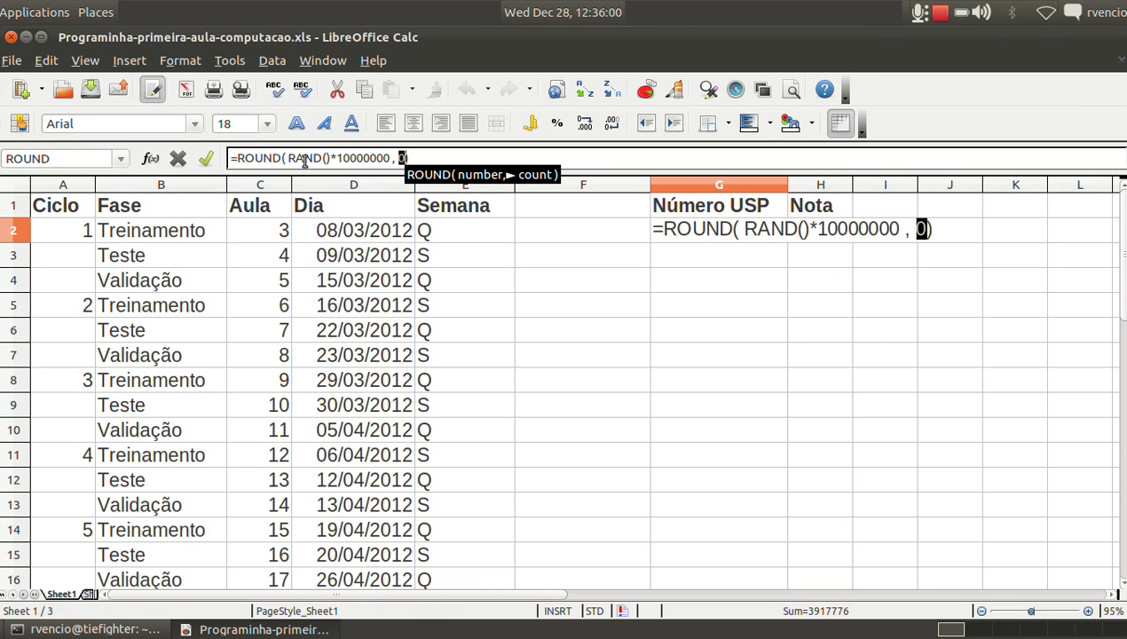
pyautogui.moveTo(287, 157); pyautogui.dragTo(388, 158)
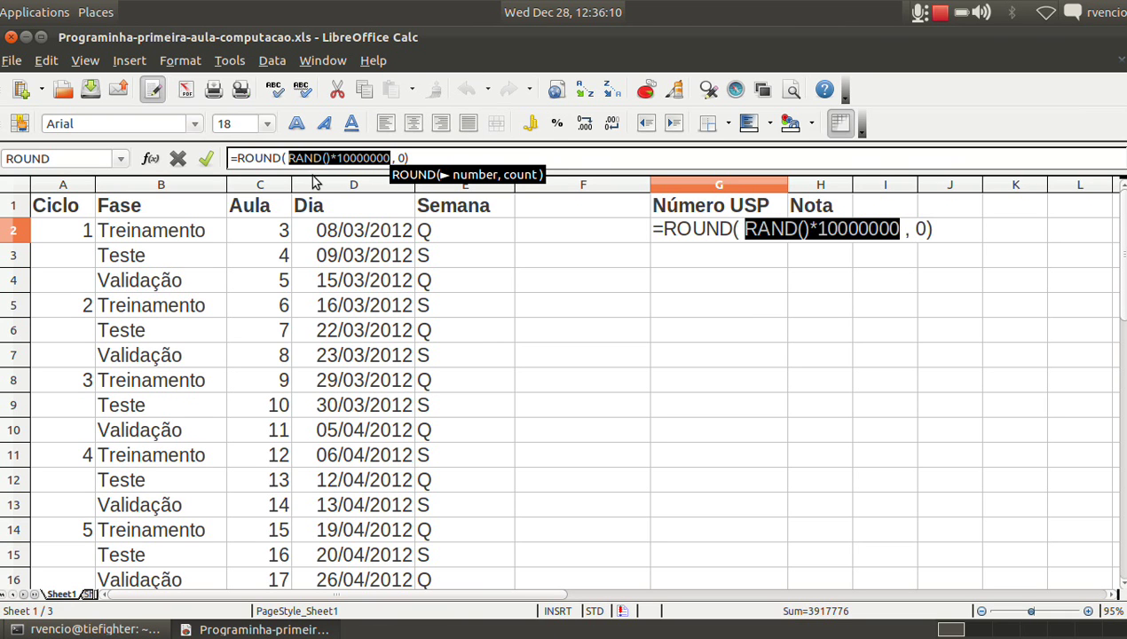
pyautogui.moveTo(289, 158); pyautogui.dragTo(393, 158)
pyautogui.moveTo(288, 158); pyautogui.dragTo(391, 158)
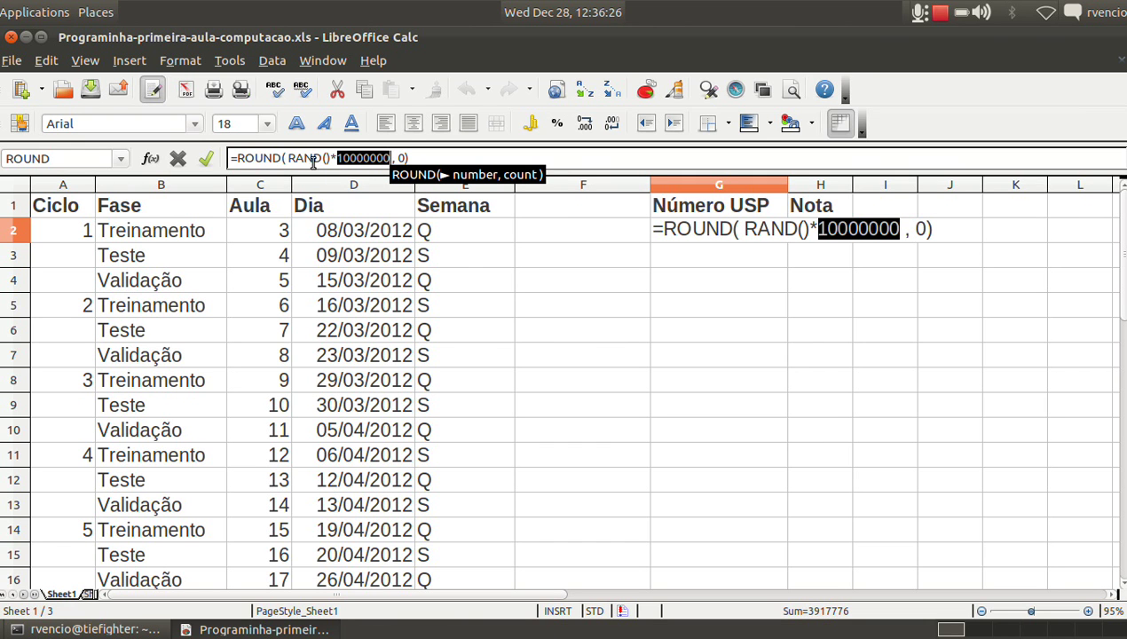
pyautogui.moveTo(288, 158); pyautogui.dragTo(385, 158)
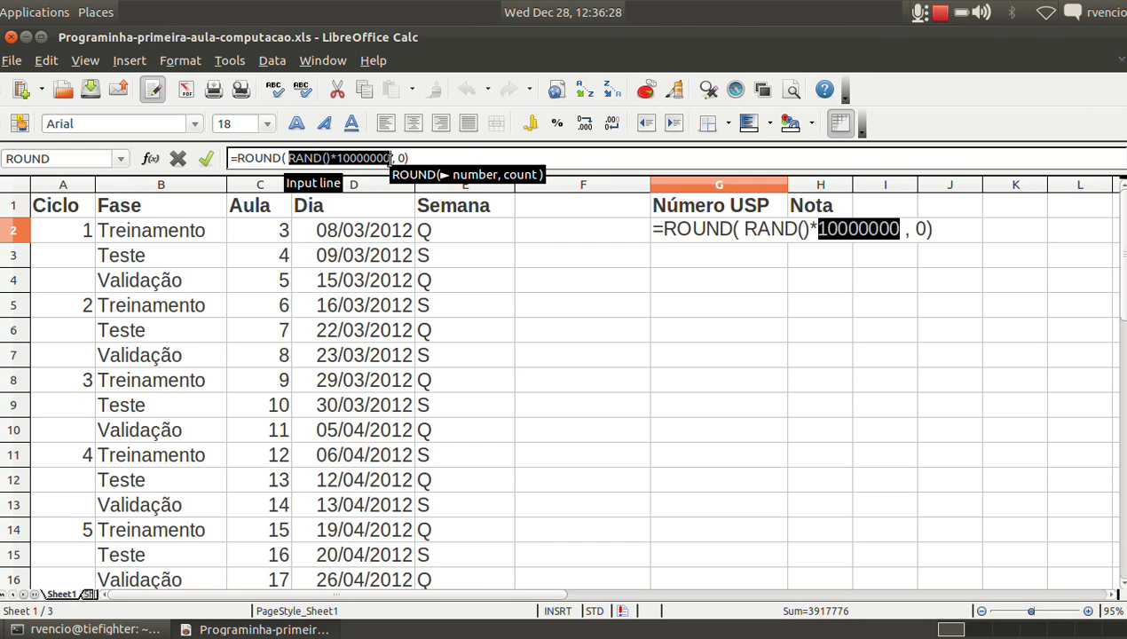
pyautogui.doubleClick(259, 158)
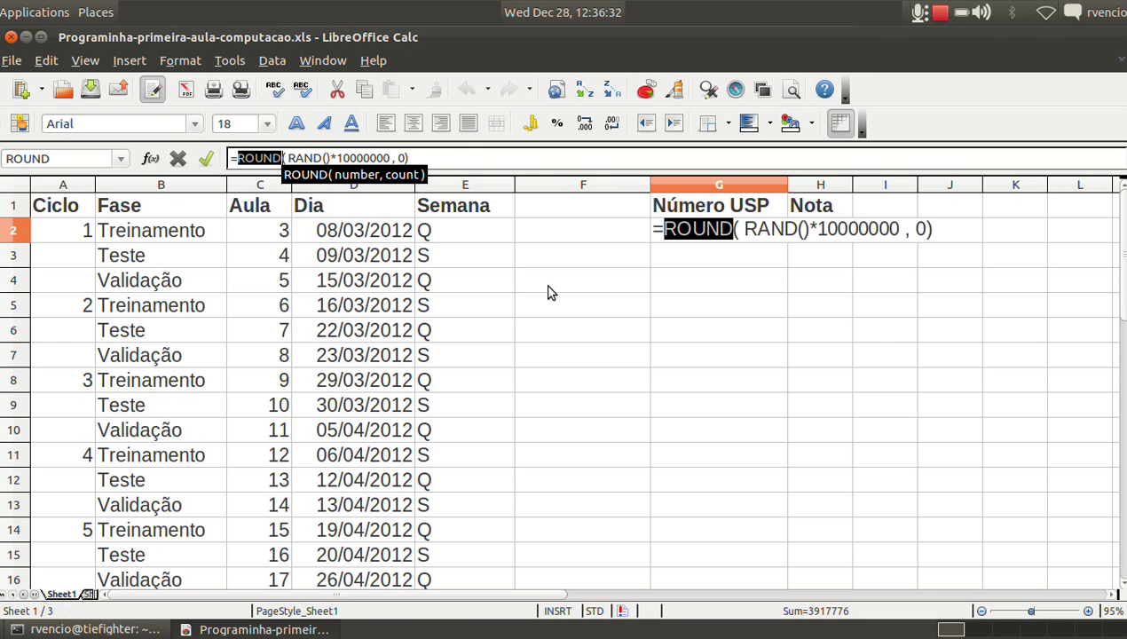
pyautogui.click(727, 307)
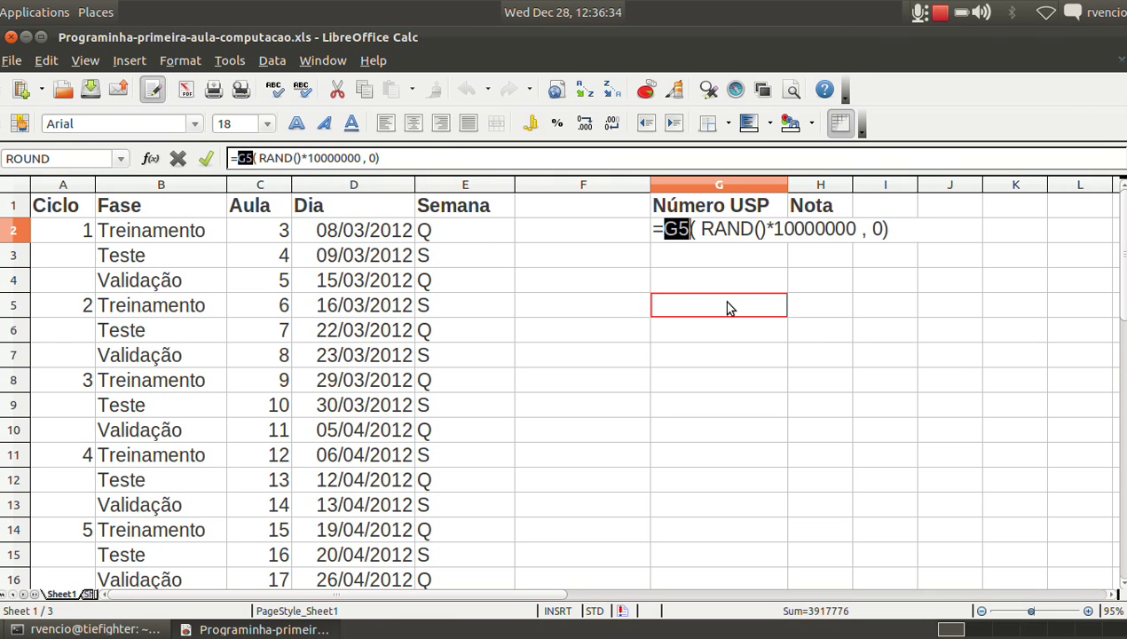
pyautogui.press('Escape')
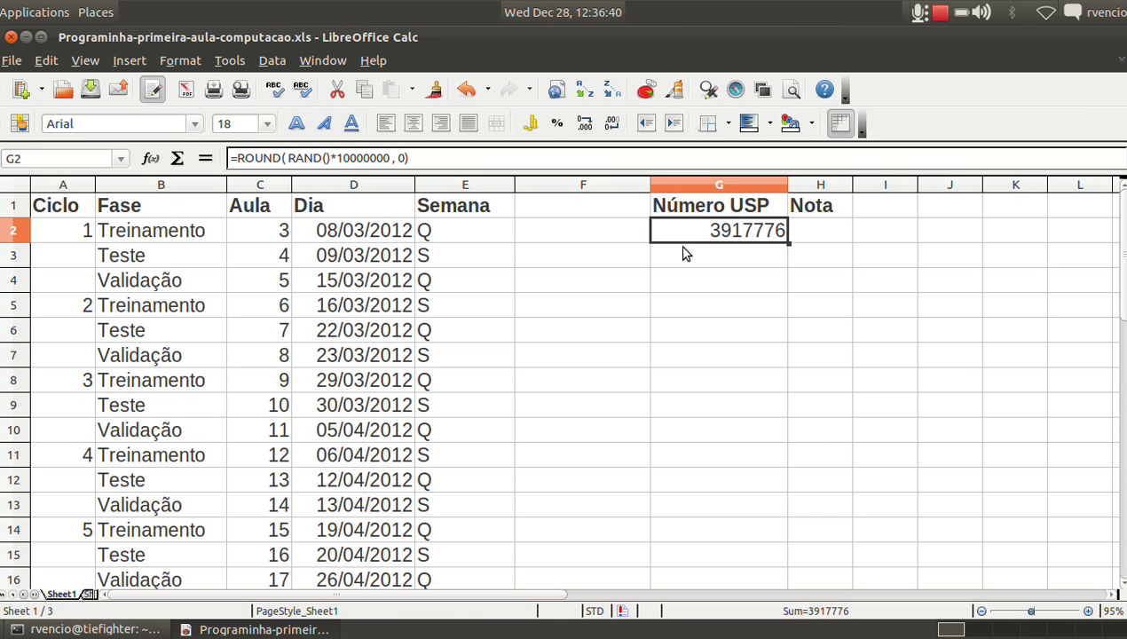
# Select G2:G15 and fill the rounded random-ID formula down with Ctrl+D.
pyautogui.click(684, 263)
pyautogui.press('Up')
pyautogui.hotkey('shift', 'Down')
pyautogui.hotkey('shift', 'Down')
pyautogui.hotkey('shift', 'Down')
pyautogui.hotkey('shift', 'Down')
pyautogui.hotkey('shift', 'Down')
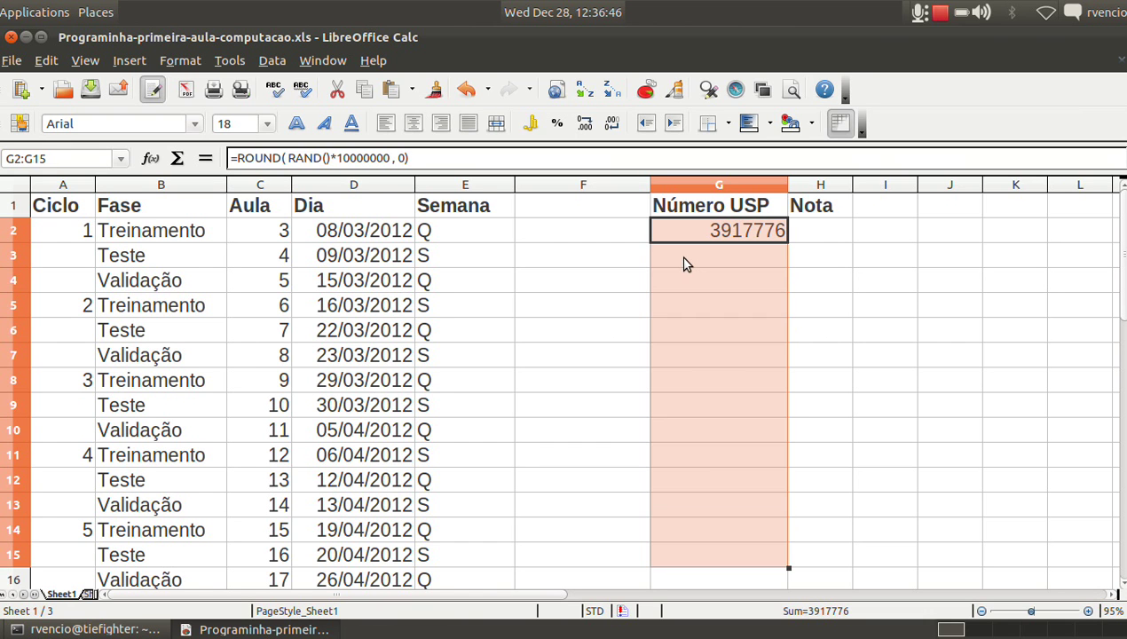
pyautogui.hotkey('shift', 'Down')
pyautogui.hotkey('shift', 'Down')
pyautogui.hotkey('shift', 'Down')
pyautogui.hotkey('shift', 'Down')
pyautogui.hotkey('shift', 'Down')
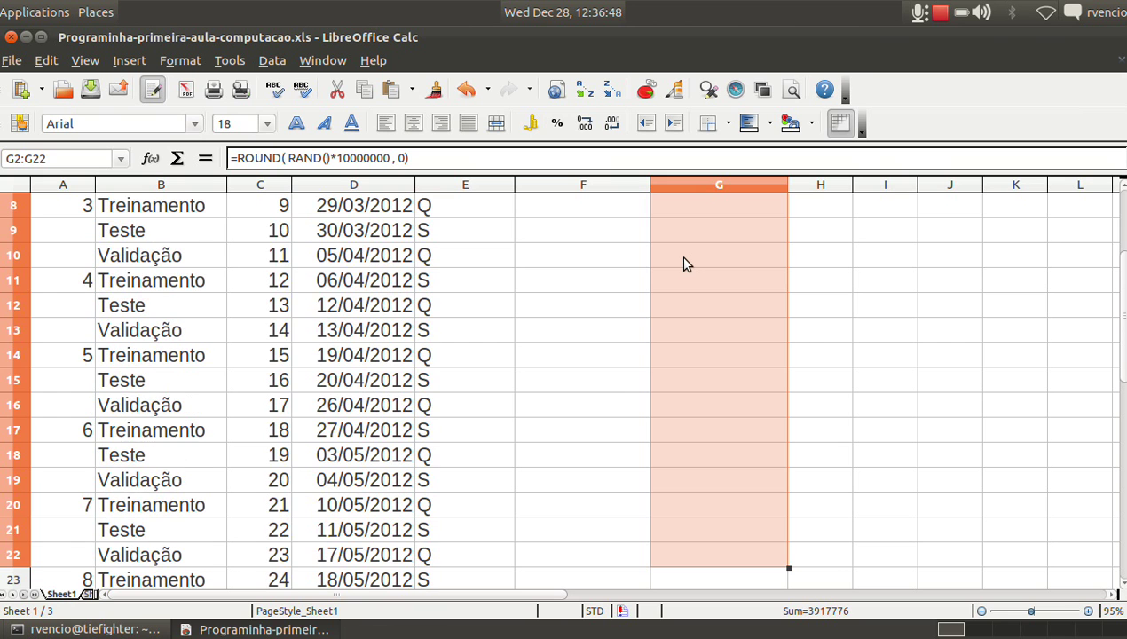
pyautogui.hotkey('shift', 'Up')
pyautogui.hotkey('shift', 'Up')
pyautogui.hotkey('shift', 'Up')
pyautogui.hotkey('shift', 'Up')
pyautogui.hotkey('shift', 'Up')
pyautogui.hotkey('shift', 'Up')
pyautogui.hotkey('shift', 'Up')
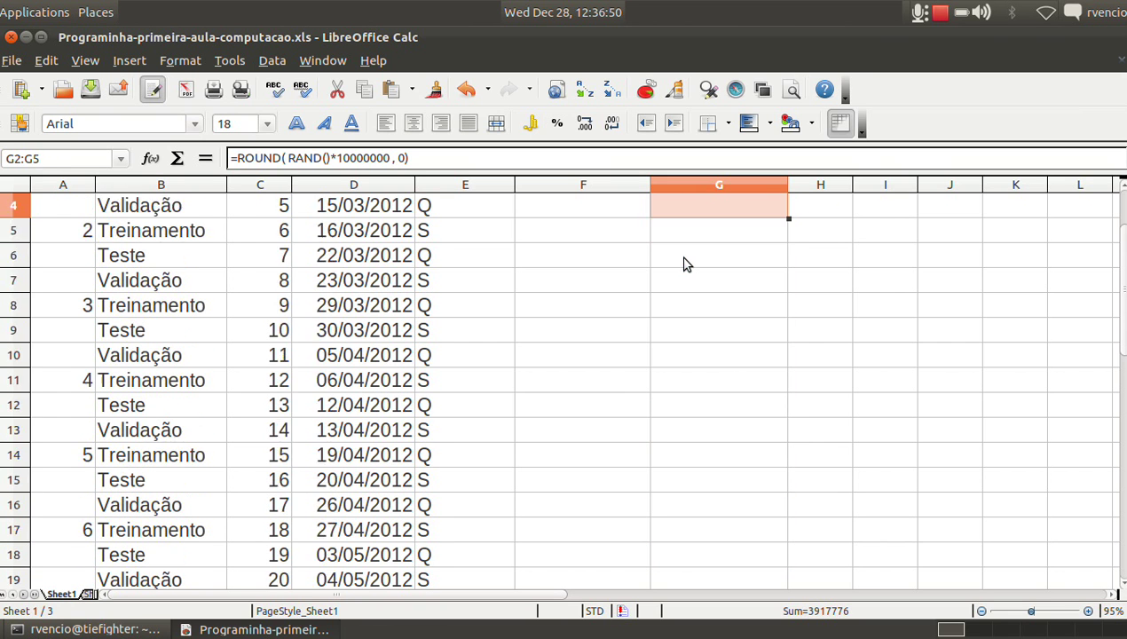
pyautogui.hotkey('shift', 'Up')
pyautogui.hotkey('shift', 'Down')
pyautogui.hotkey('shift', 'Down')
pyautogui.hotkey('shift', 'Down')
pyautogui.hotkey('shift', 'Down')
pyautogui.hotkey('shift', 'Down')
pyautogui.hotkey('shift', 'Down')
pyautogui.hotkey('shift', 'Down')
pyautogui.hotkey('shift', 'Down')
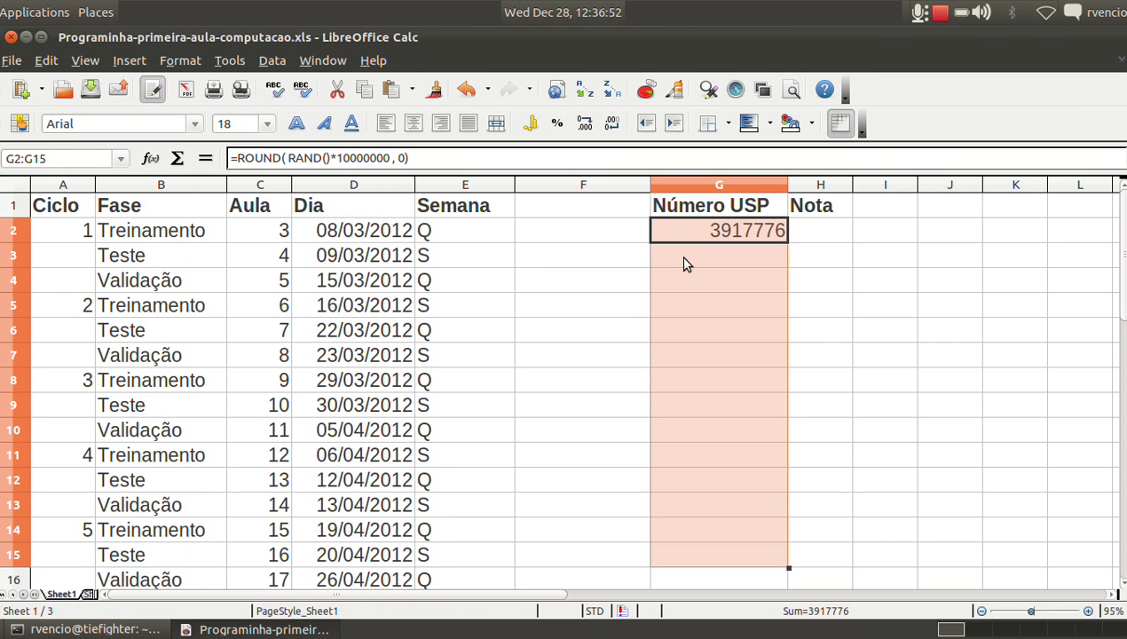
pyautogui.hotkey('ctrl', 'd')
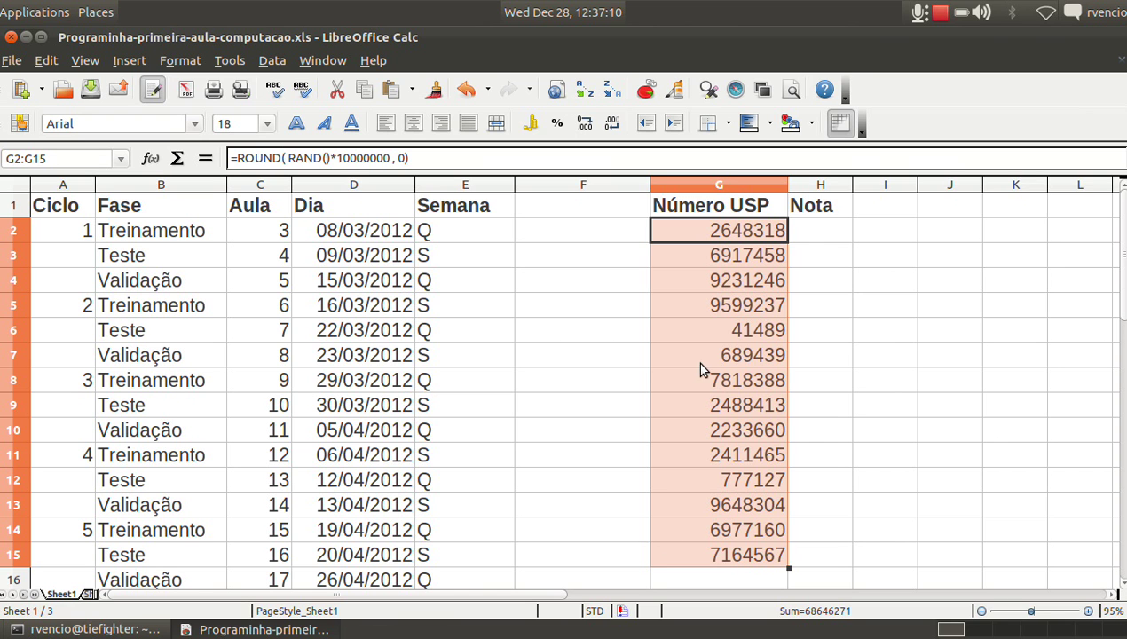
# Enter 1 in F2 to make the IDs in column G recalculate.
pyautogui.hotkey('ctrl', 'c')
pyautogui.click(808, 234)
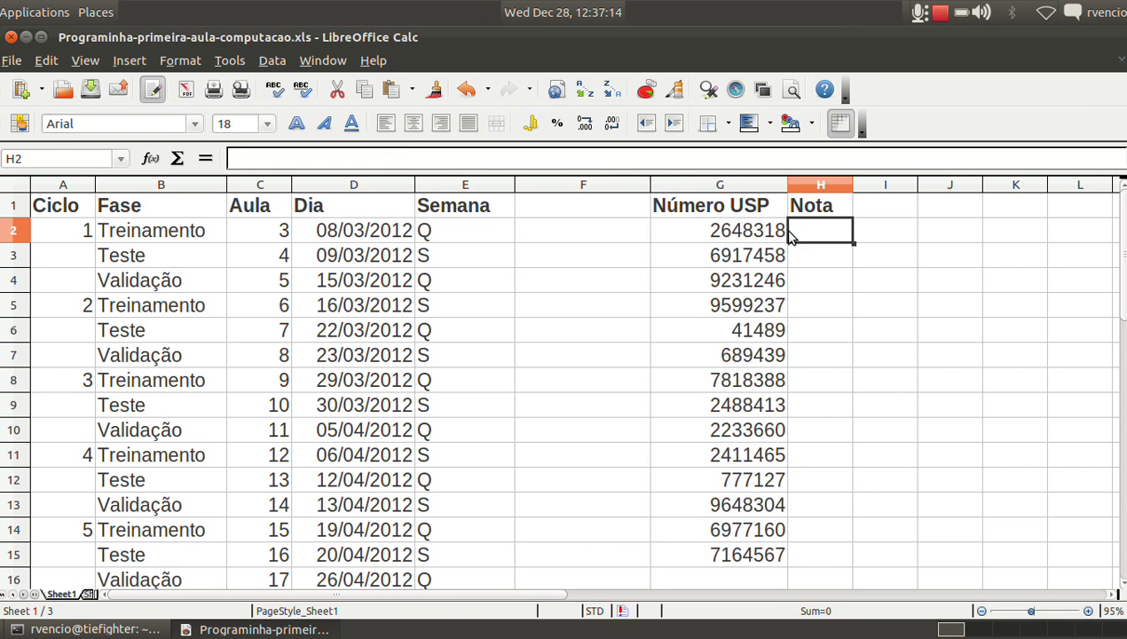
pyautogui.click(751, 233)
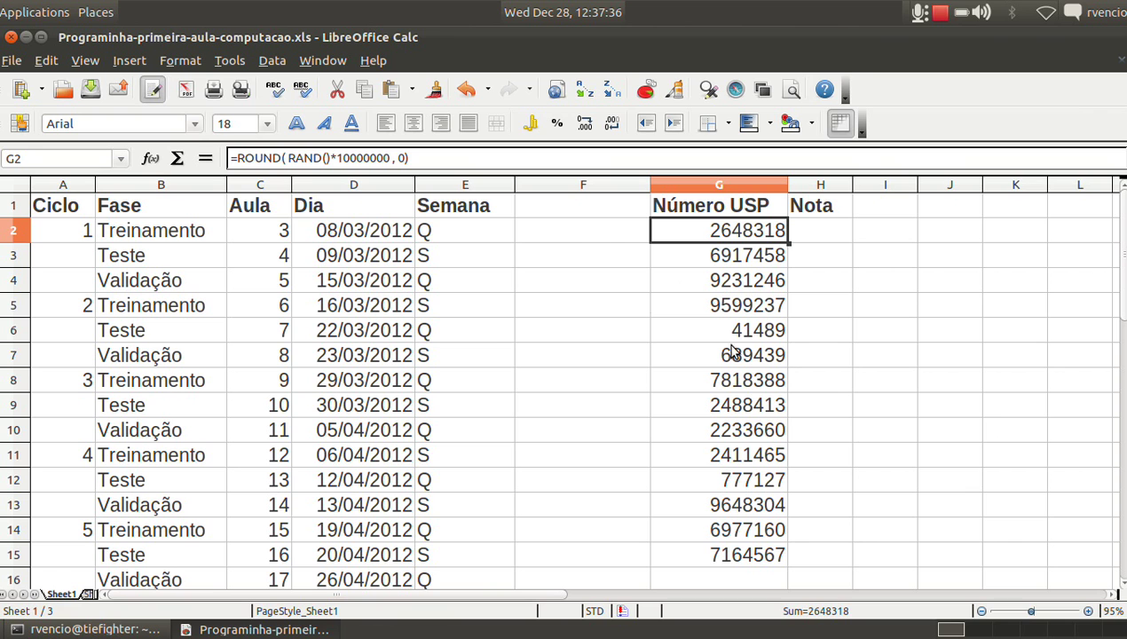
pyautogui.click(581, 240)
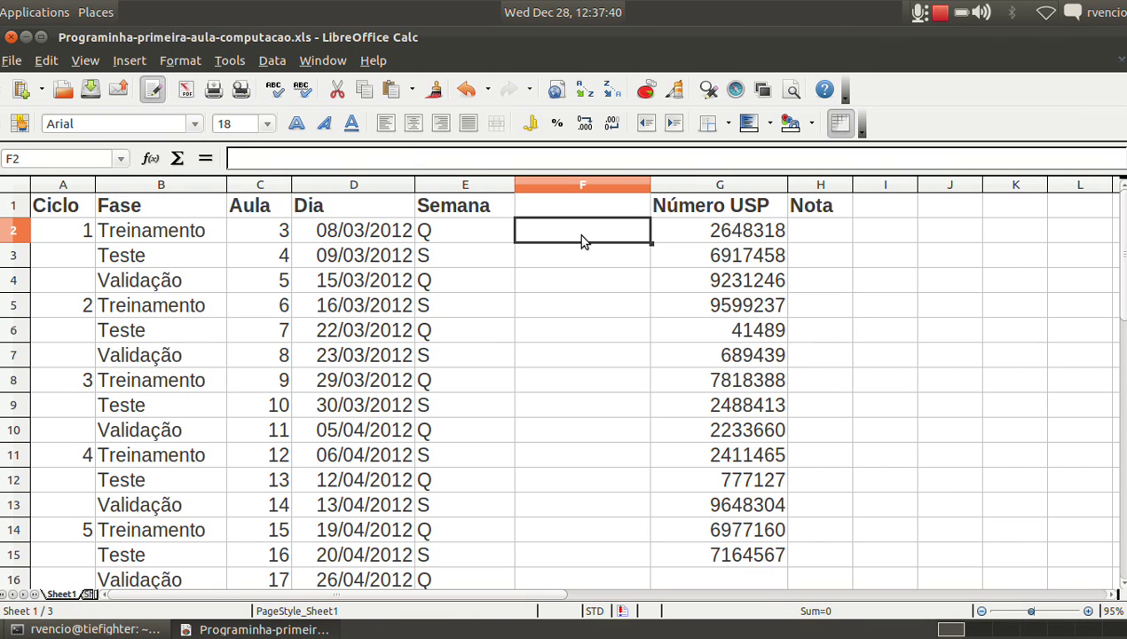
pyautogui.write('1')
pyautogui.press('Return')
pyautogui.click(582, 241)
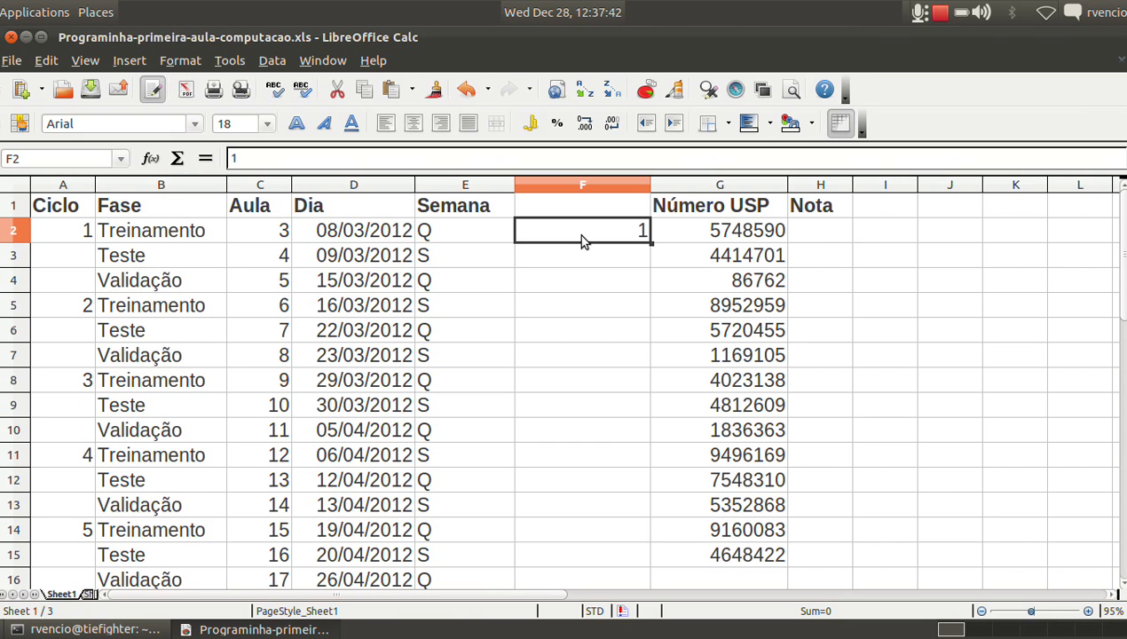
pyautogui.press('Return')
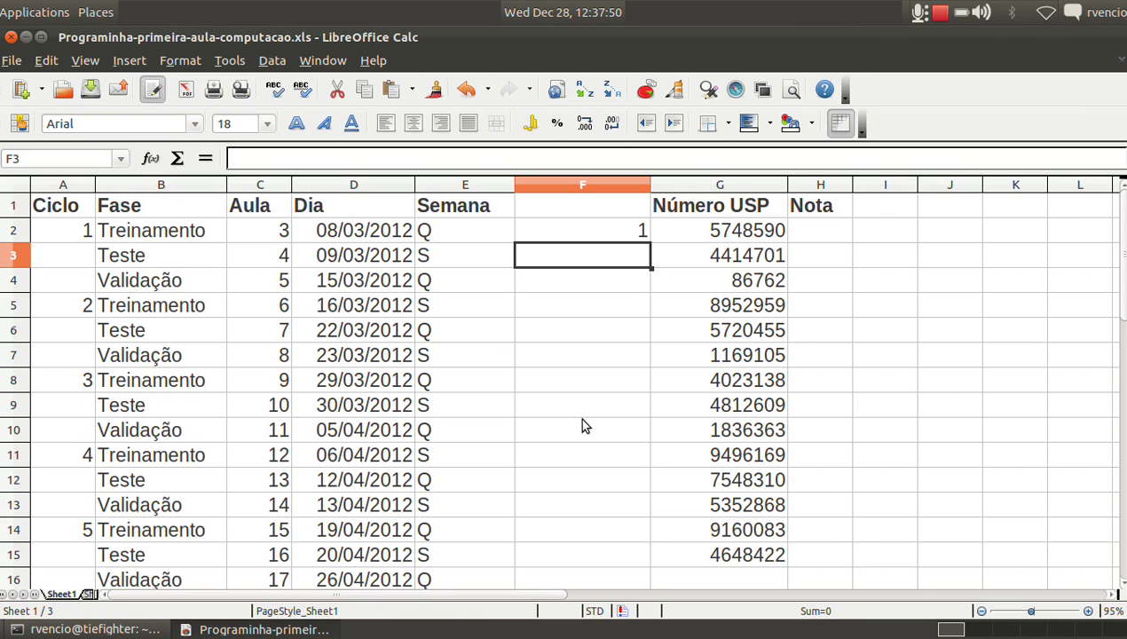
# Check the regenerated IDs in column G, then delete the 1 from F2.
pyautogui.click(729, 230)
pyautogui.press('Down')
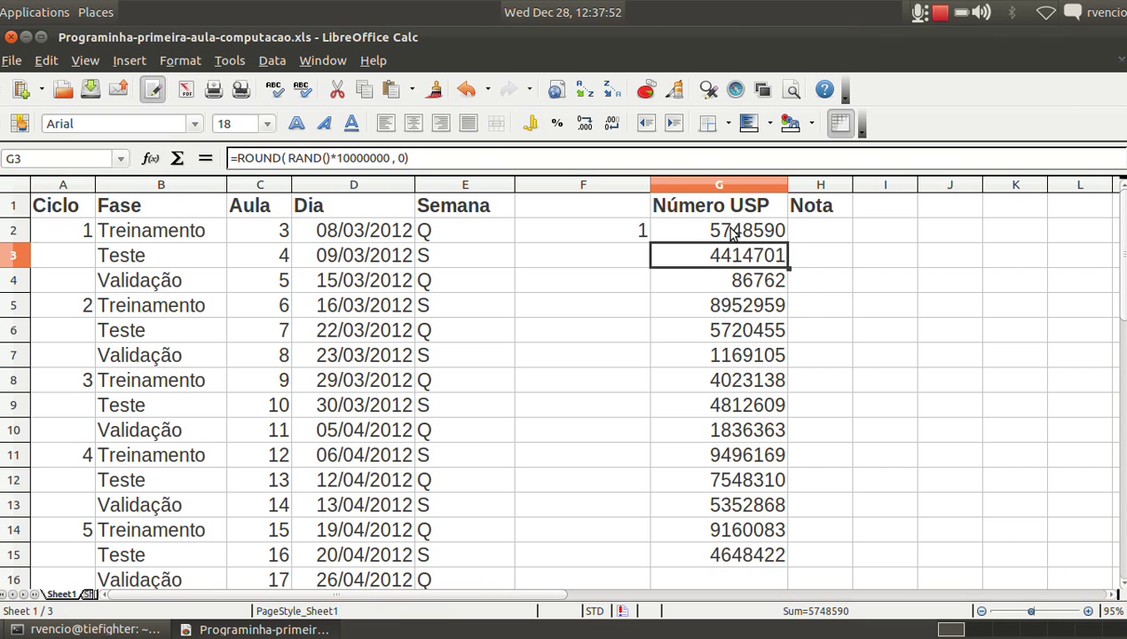
pyautogui.press('Down')
pyautogui.press('Down')
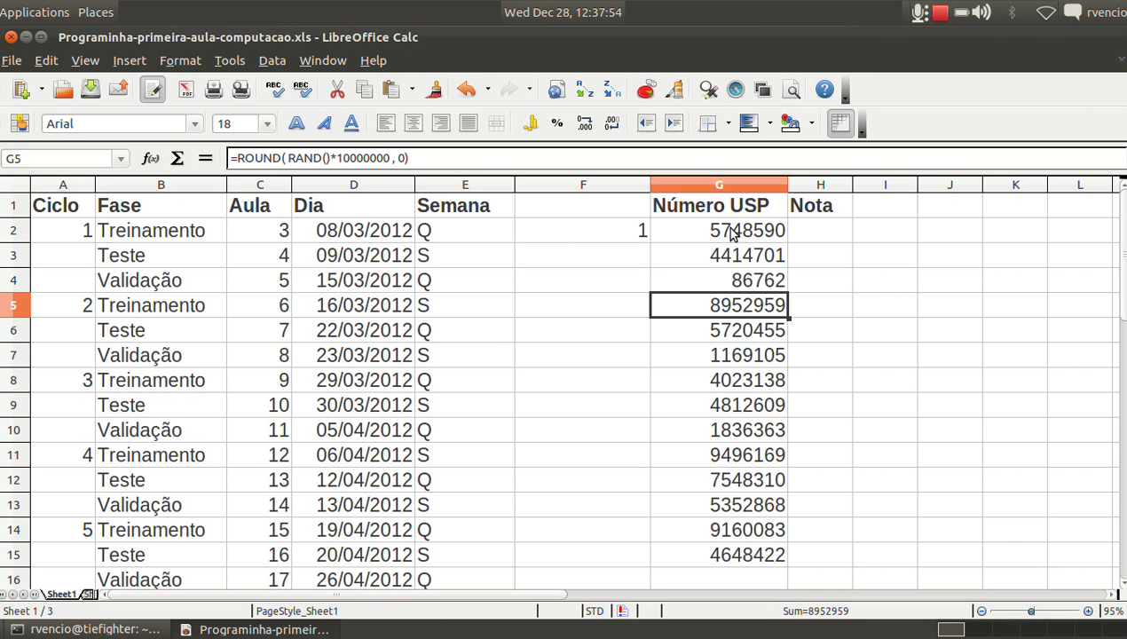
pyautogui.click(729, 230)
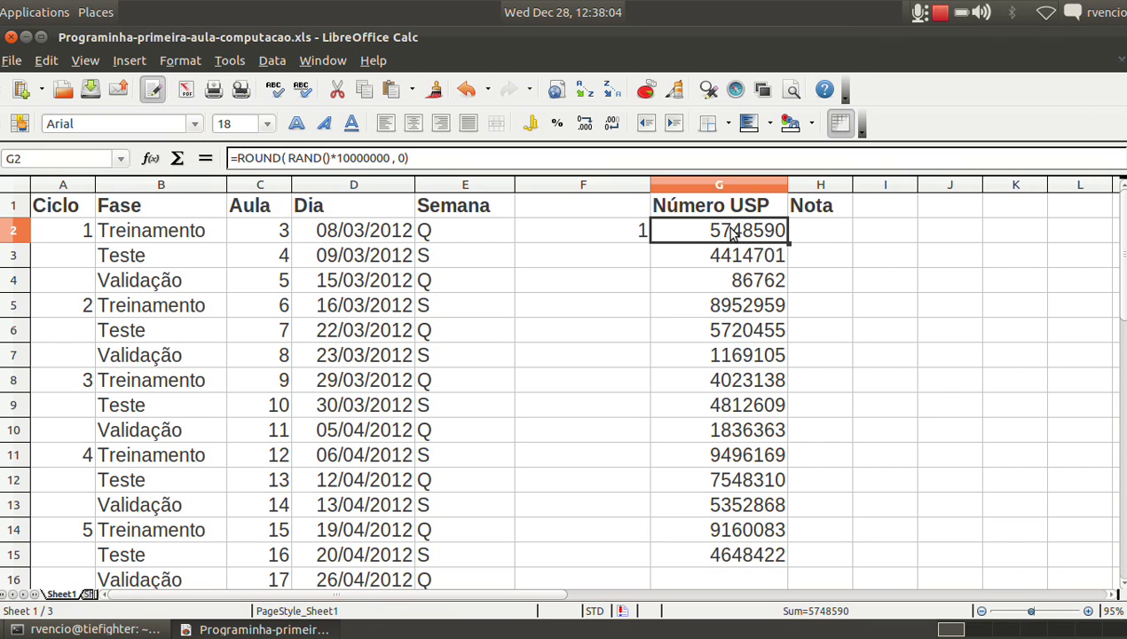
pyautogui.click(636, 238)
pyautogui.press('Delete')
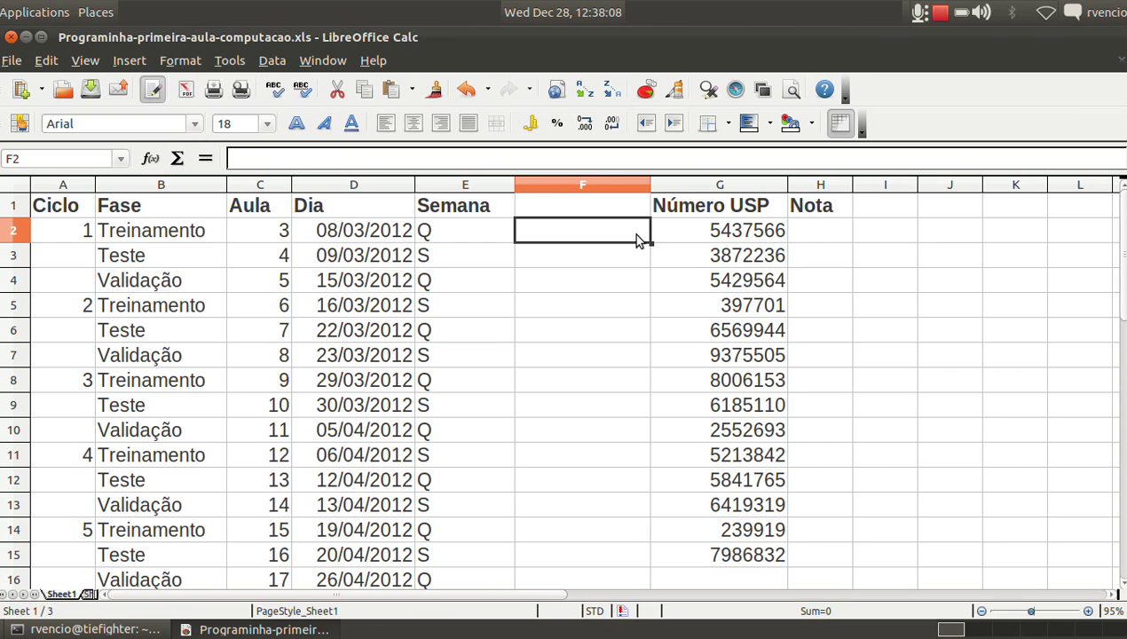
pyautogui.press('Right')
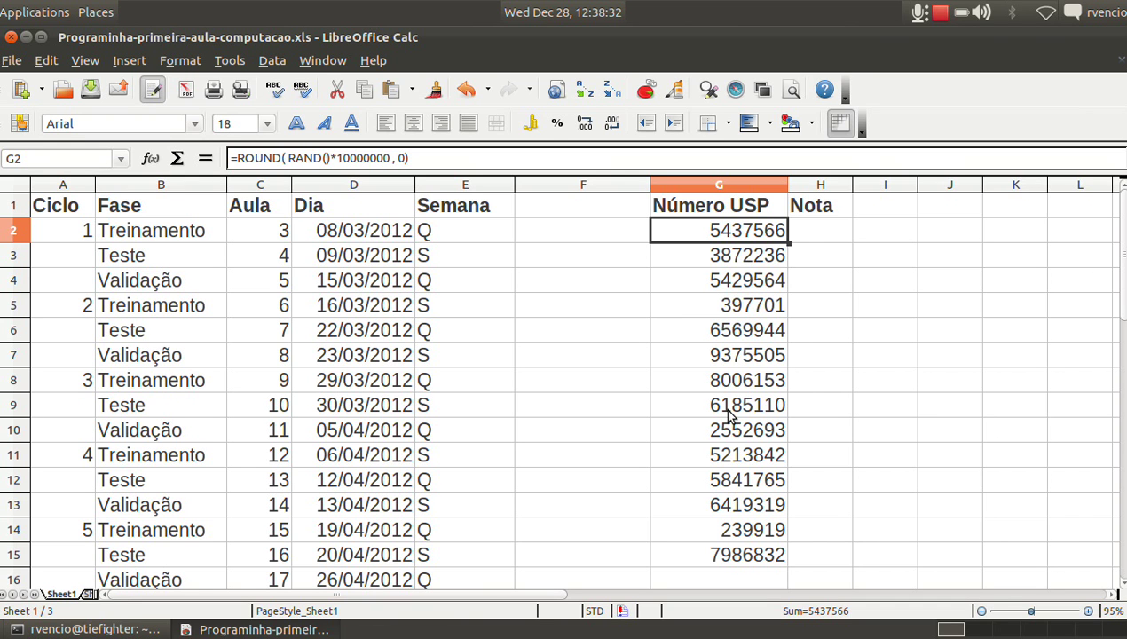
# Copy the Número USP IDs in G2:G15 and choose F2 as the paste target.
pyautogui.hotkey('shift', 'Down')
pyautogui.hotkey('shift', 'Down')
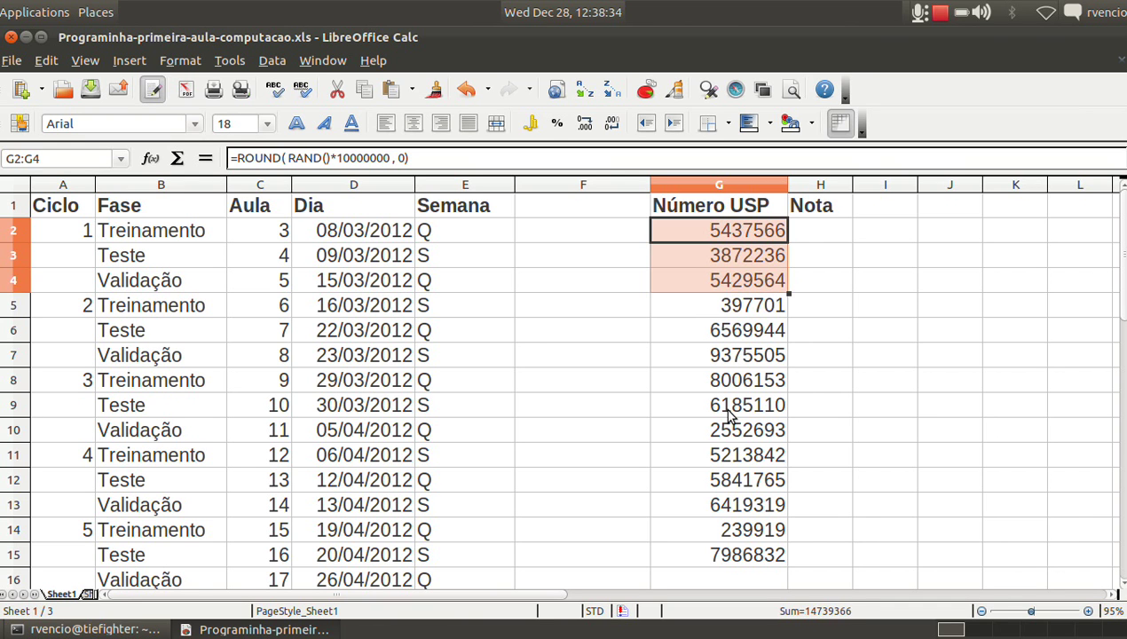
pyautogui.hotkey('ctrl', 'shift', 'Down')
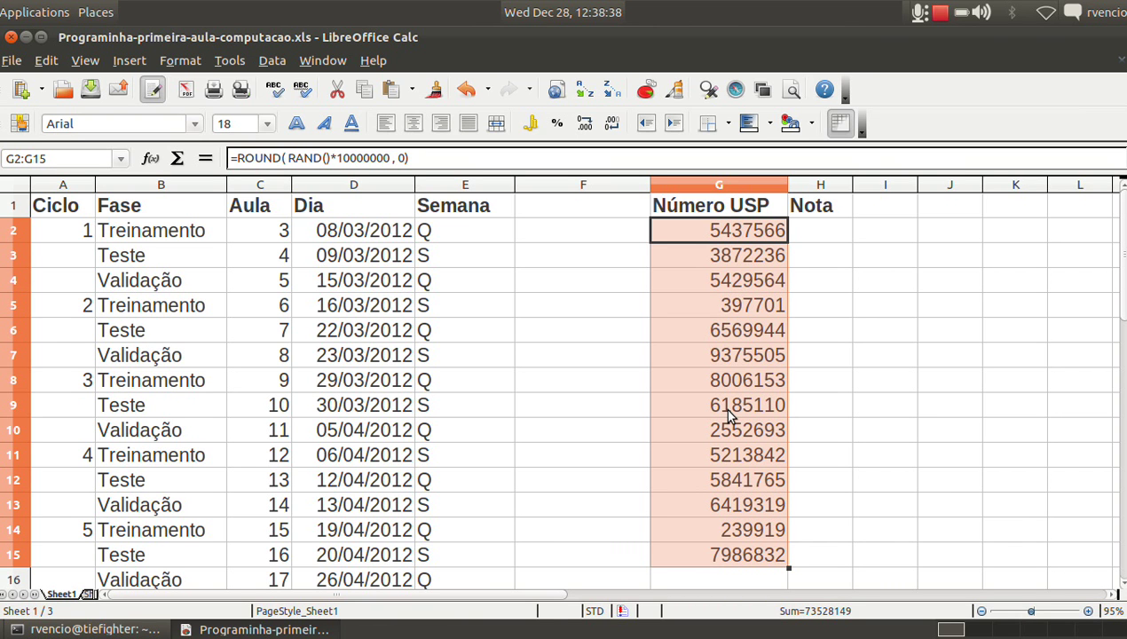
pyautogui.hotkey('ctrl', 'c')
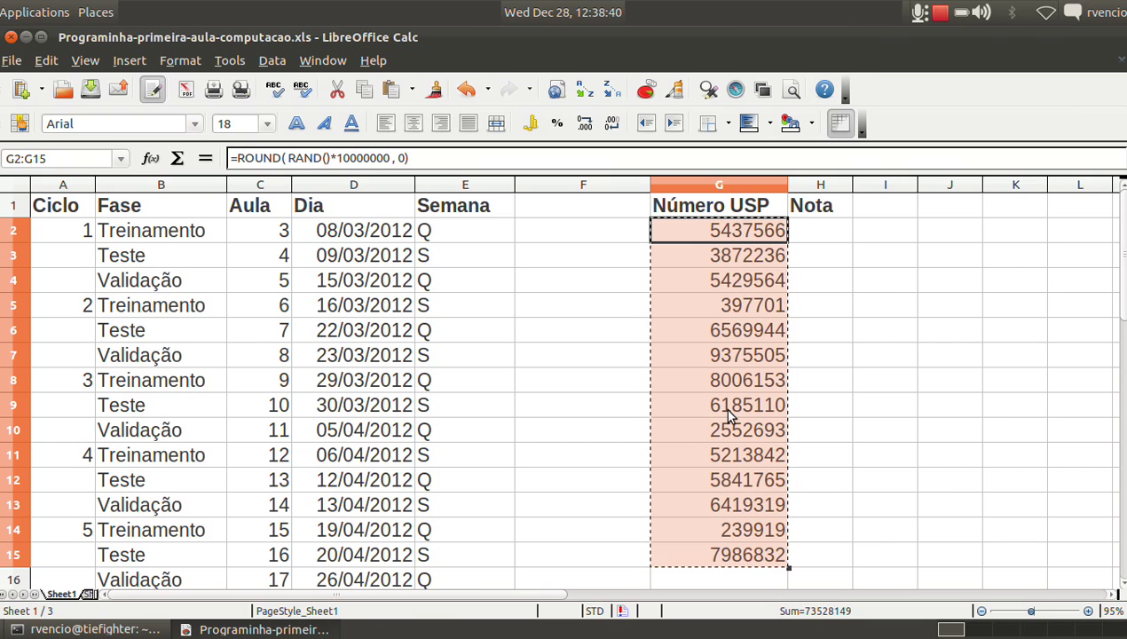
pyautogui.click(602, 232)
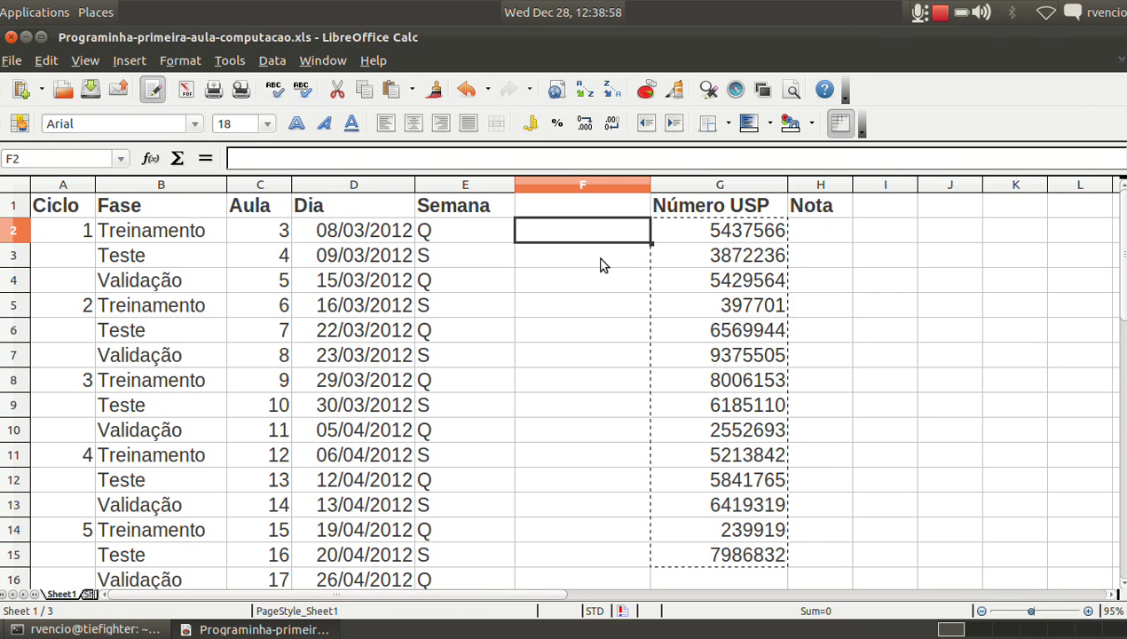
pyautogui.press('Right')
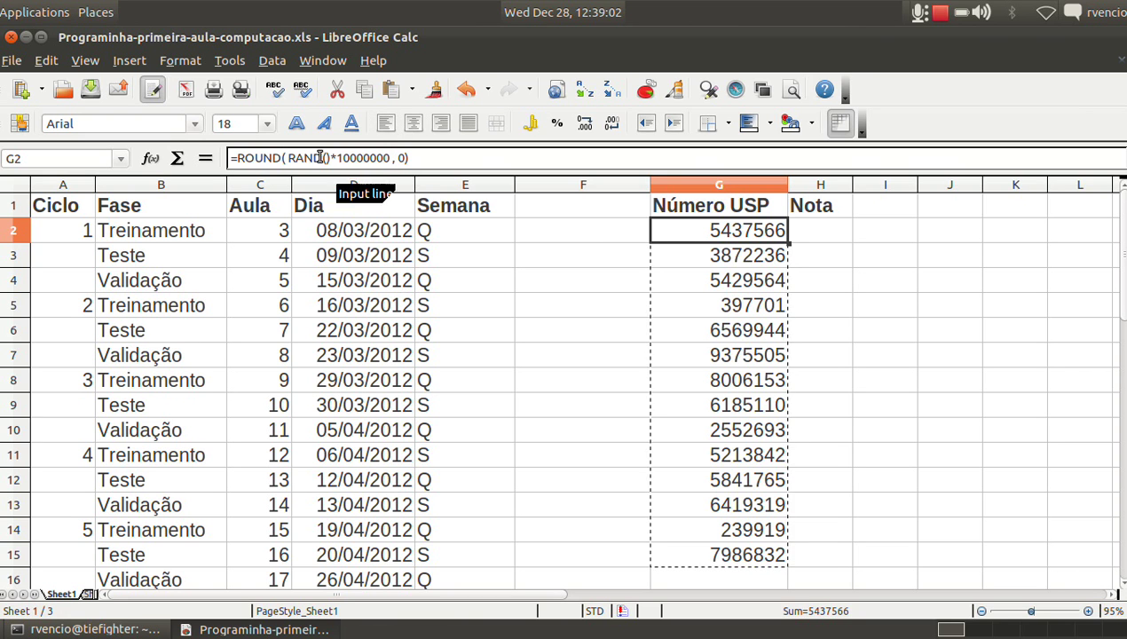
pyautogui.click(611, 234)
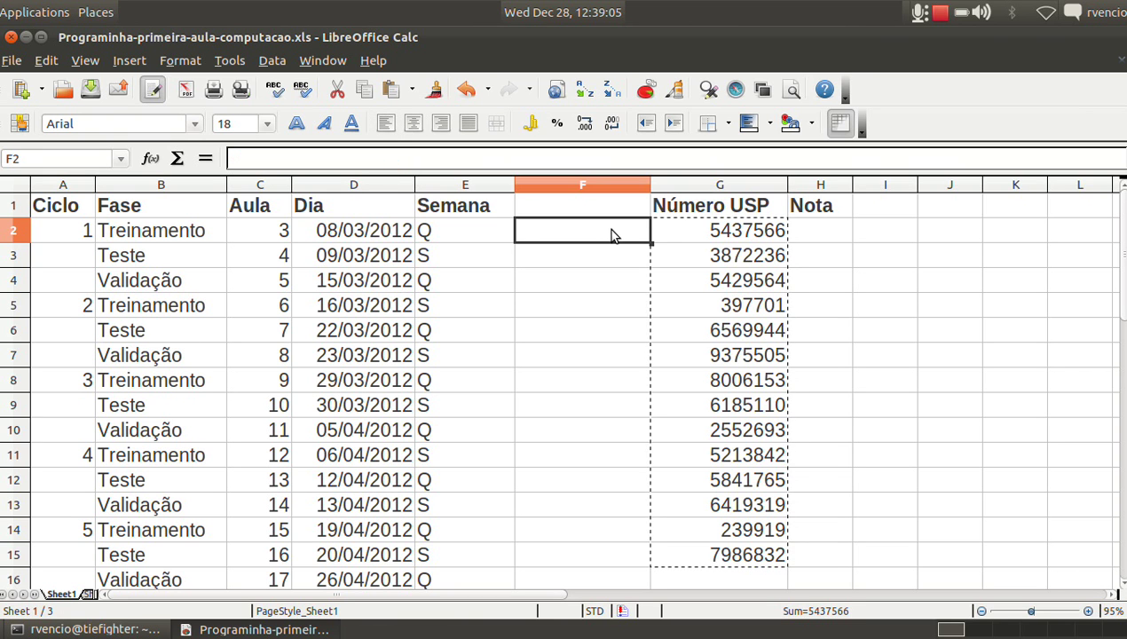
# Paste Special into F2:F15 with only Numbers ticked, fixing the IDs starting 5437566.
pyautogui.click(46, 62)
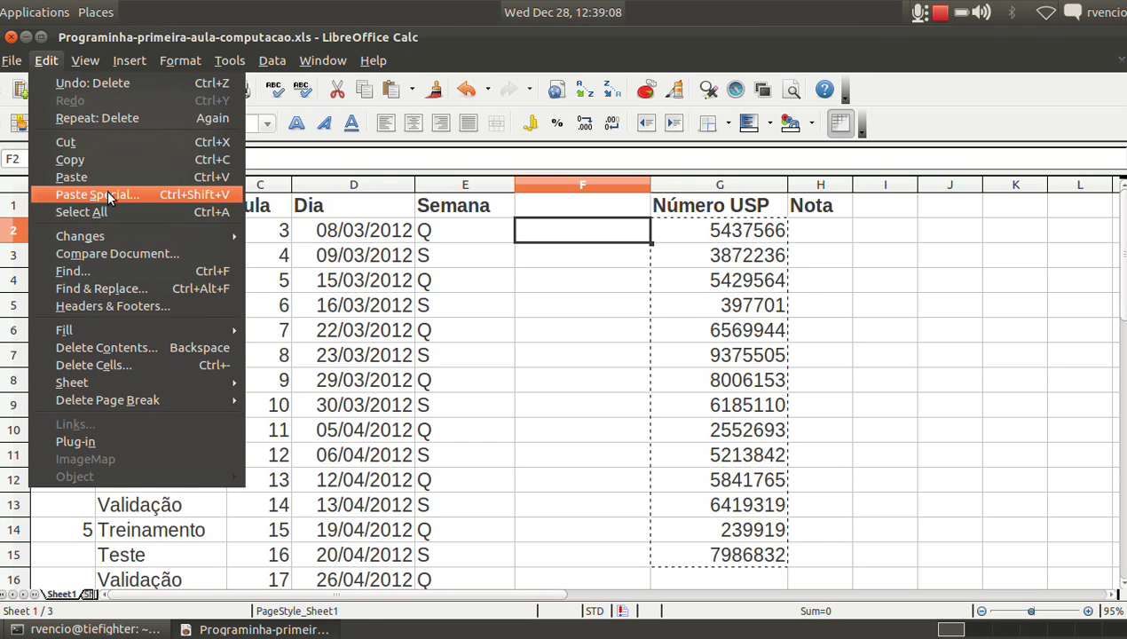
pyautogui.click(98, 194)
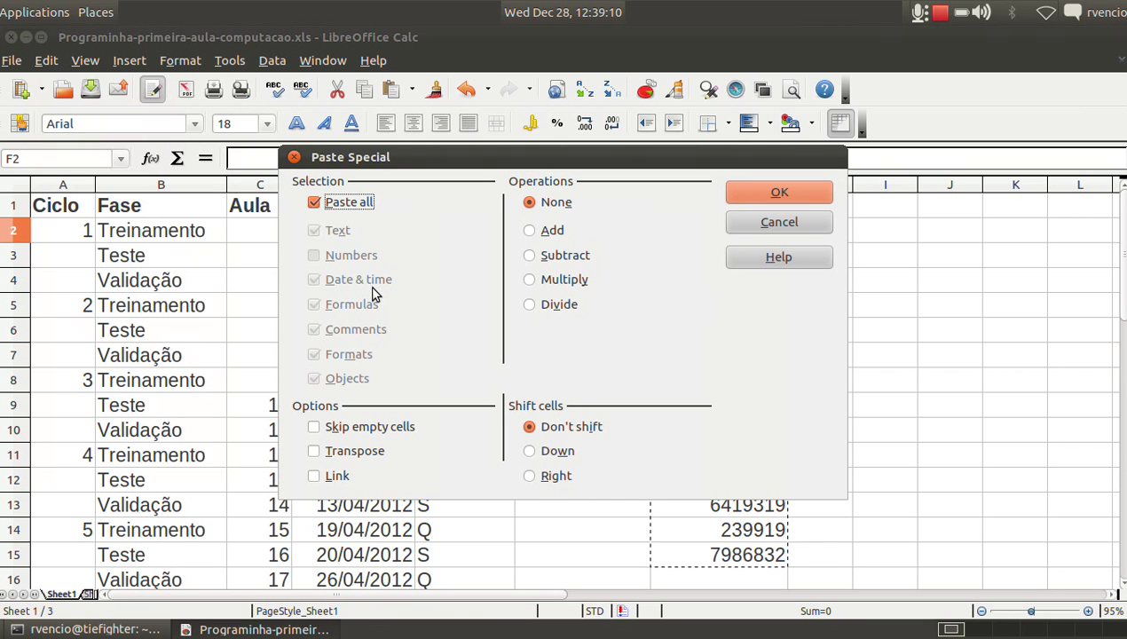
pyautogui.click(314, 203)
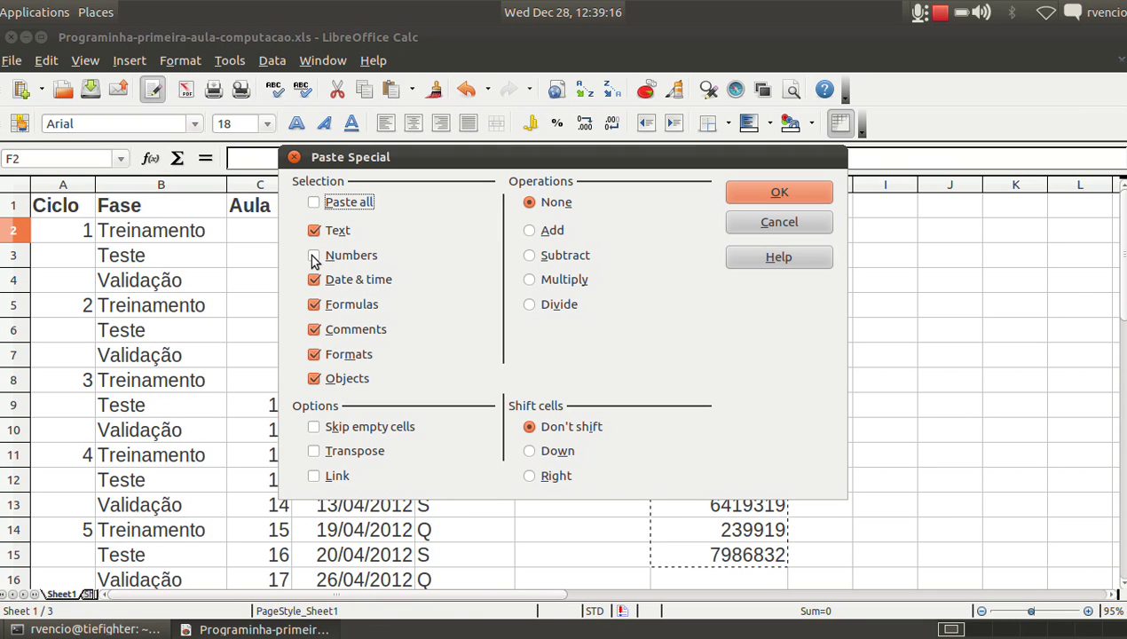
pyautogui.click(315, 255)
pyautogui.click(314, 231)
pyautogui.click(314, 279)
pyautogui.click(315, 305)
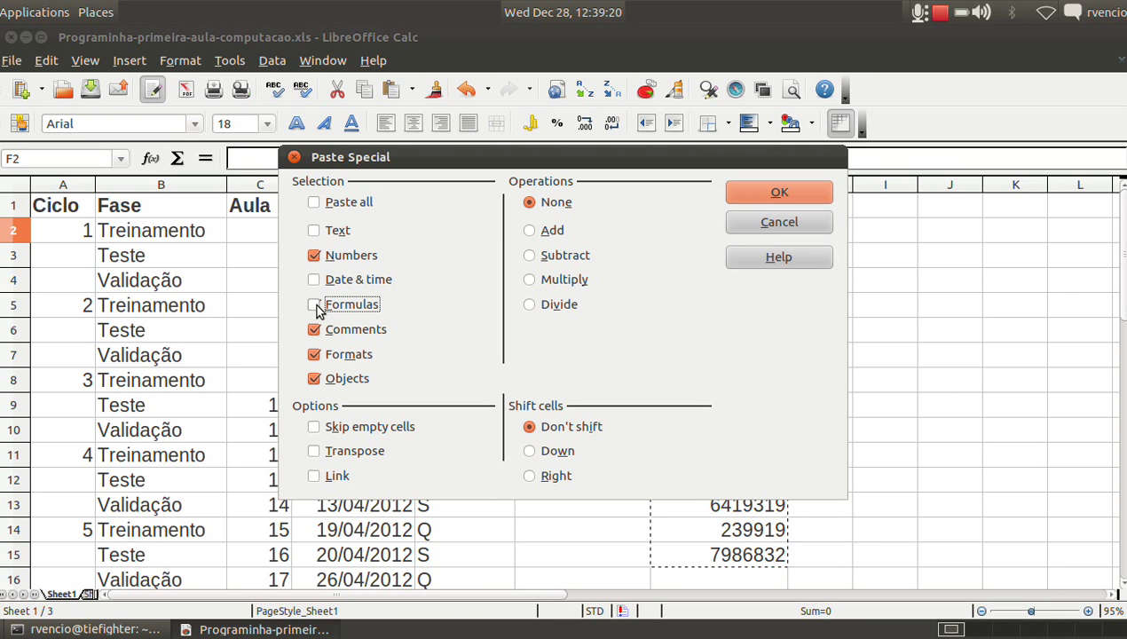
pyautogui.click(316, 305)
pyautogui.click(316, 306)
pyautogui.click(314, 330)
pyautogui.click(314, 354)
pyautogui.click(314, 379)
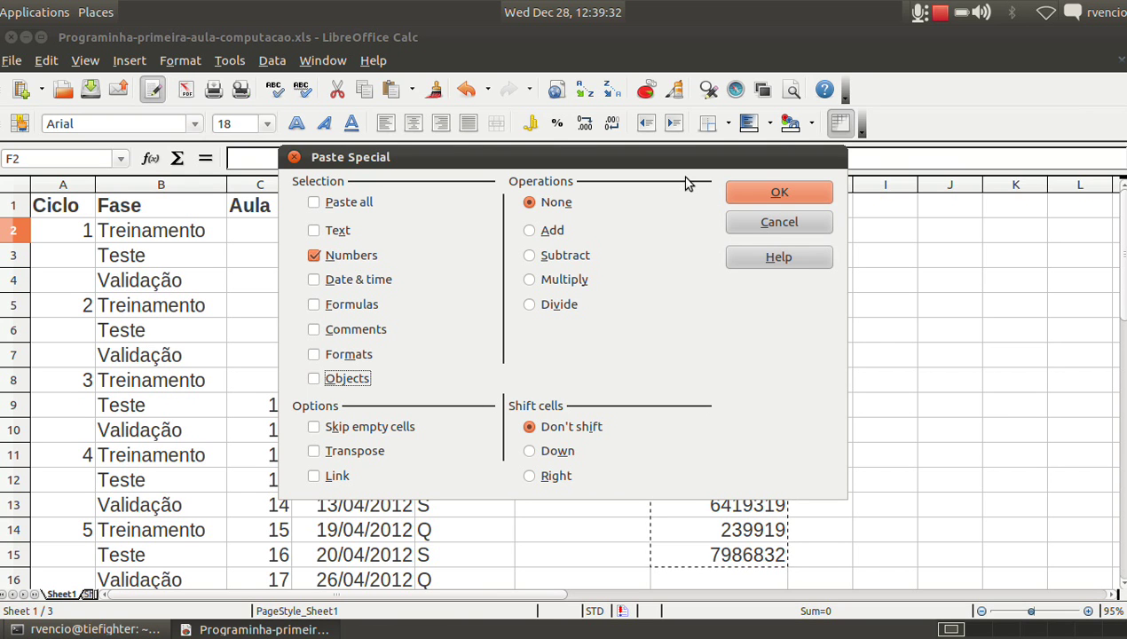
pyautogui.click(779, 193)
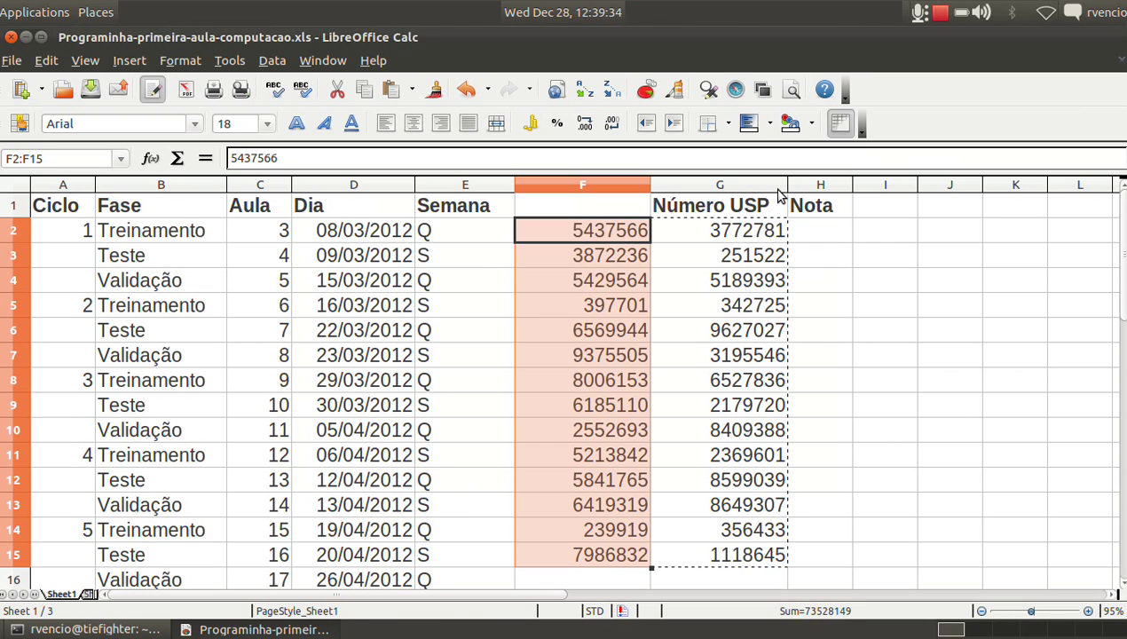
pyautogui.click(745, 235)
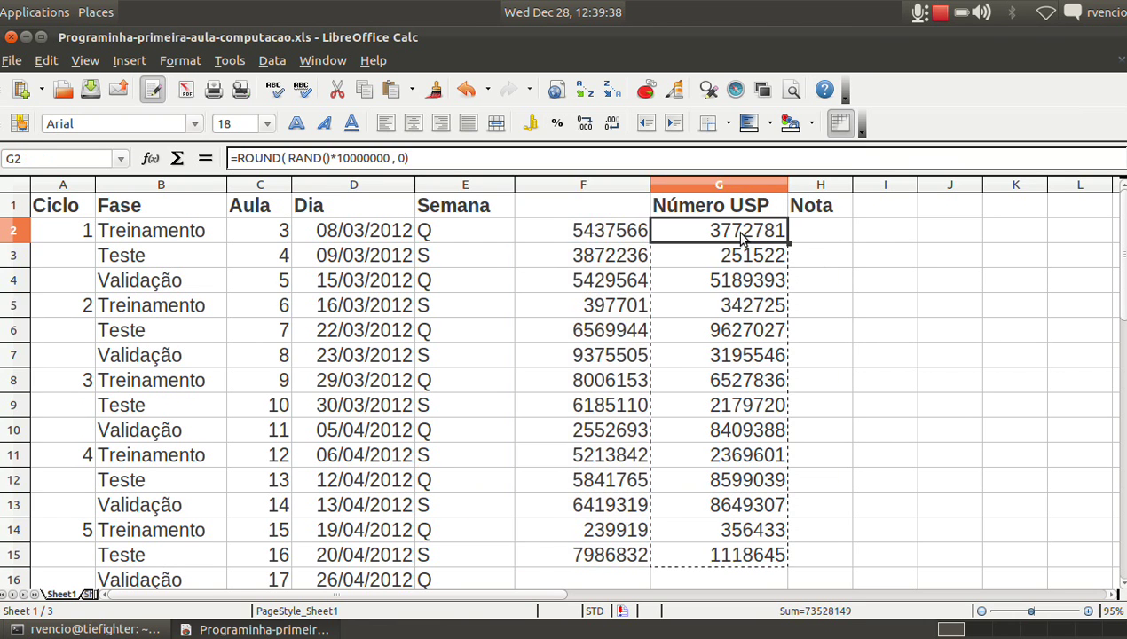
pyautogui.press('Escape')
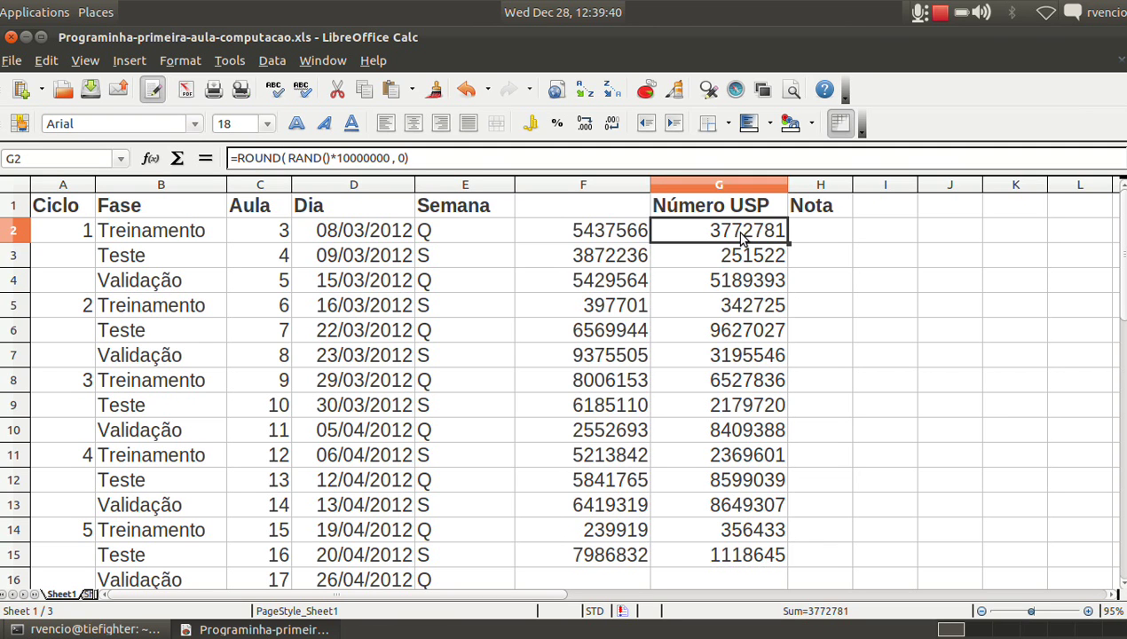
pyautogui.click(601, 232)
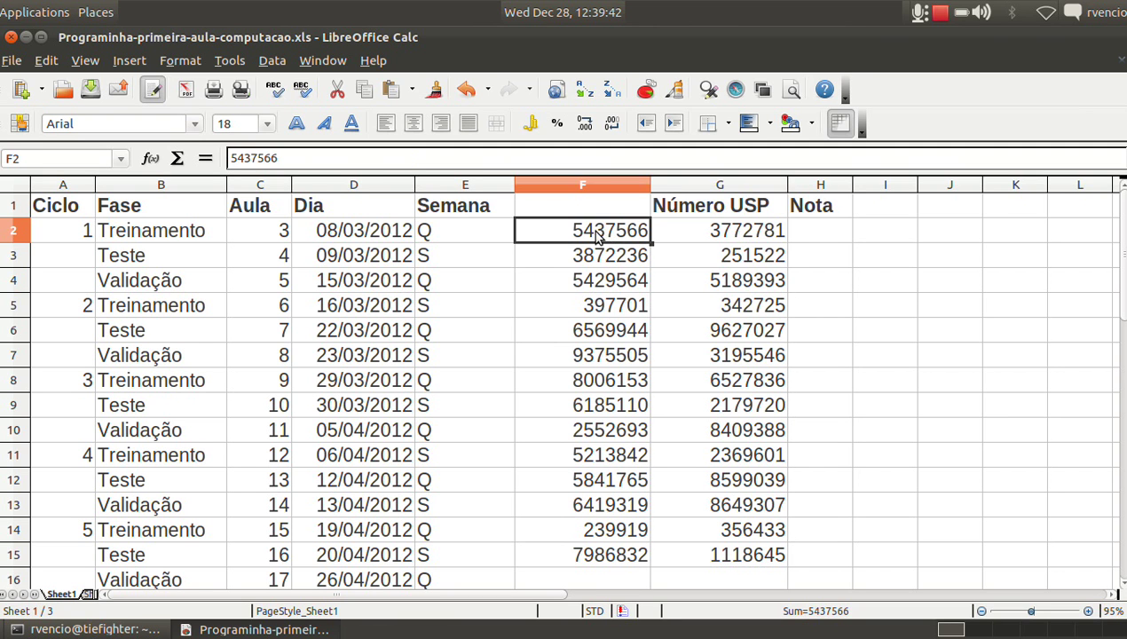
pyautogui.click(733, 238)
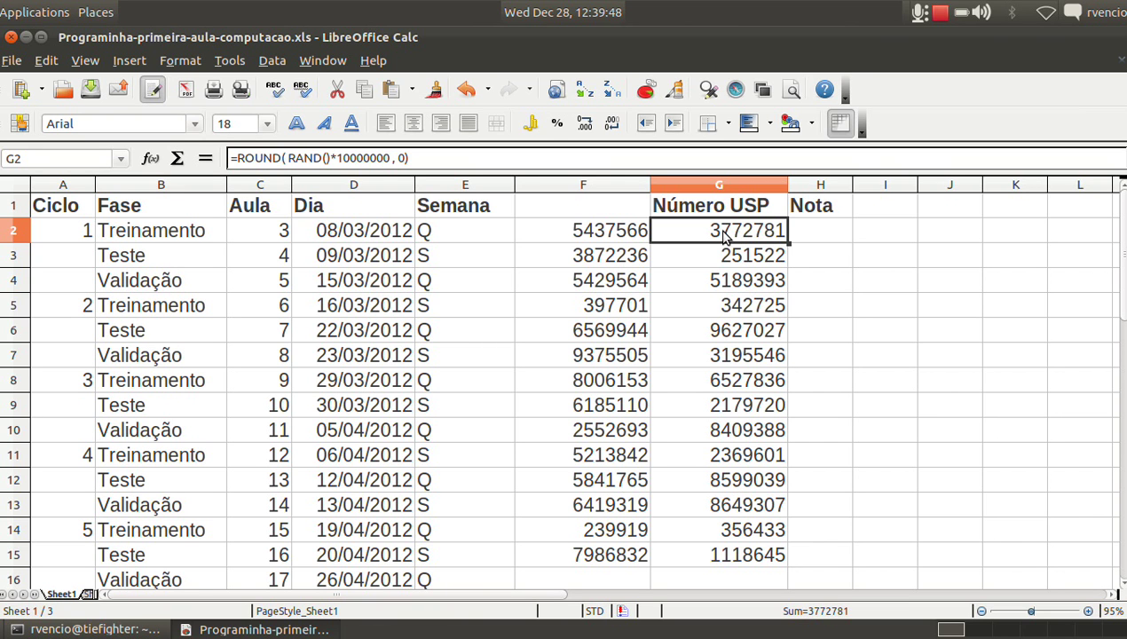
pyautogui.click(378, 159)
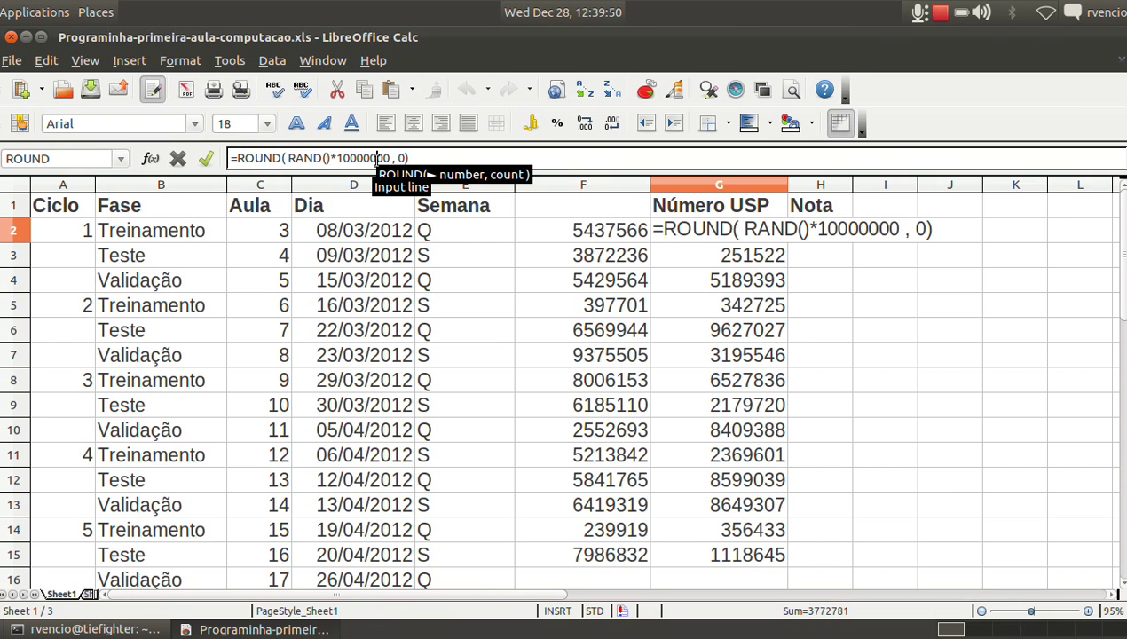
pyautogui.press('Return')
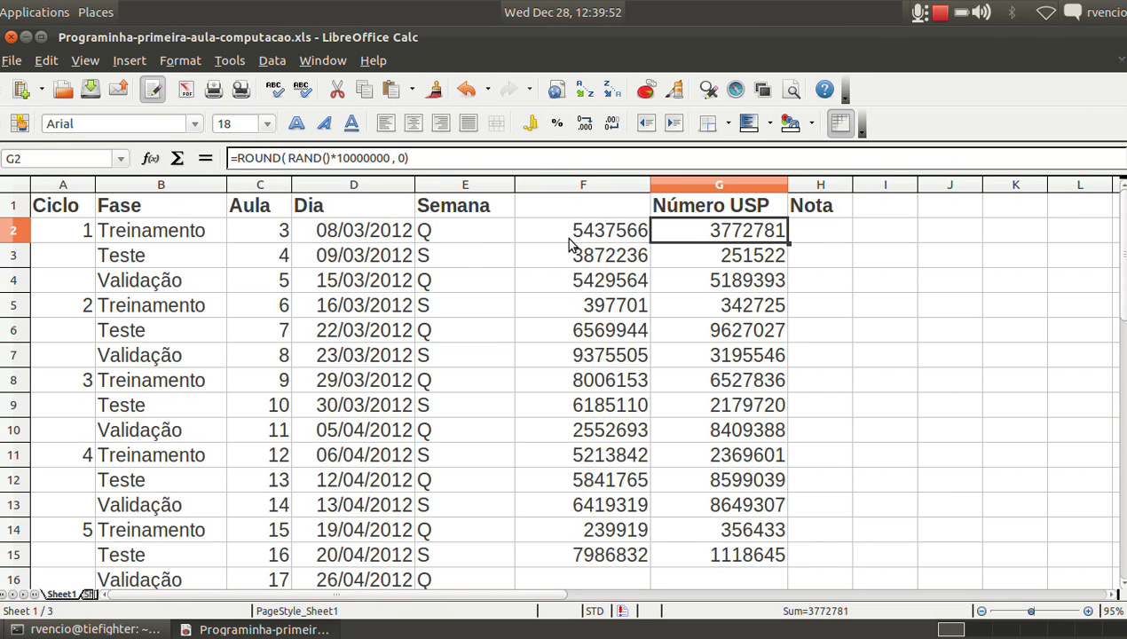
pyautogui.click(569, 238)
pyautogui.click(293, 155)
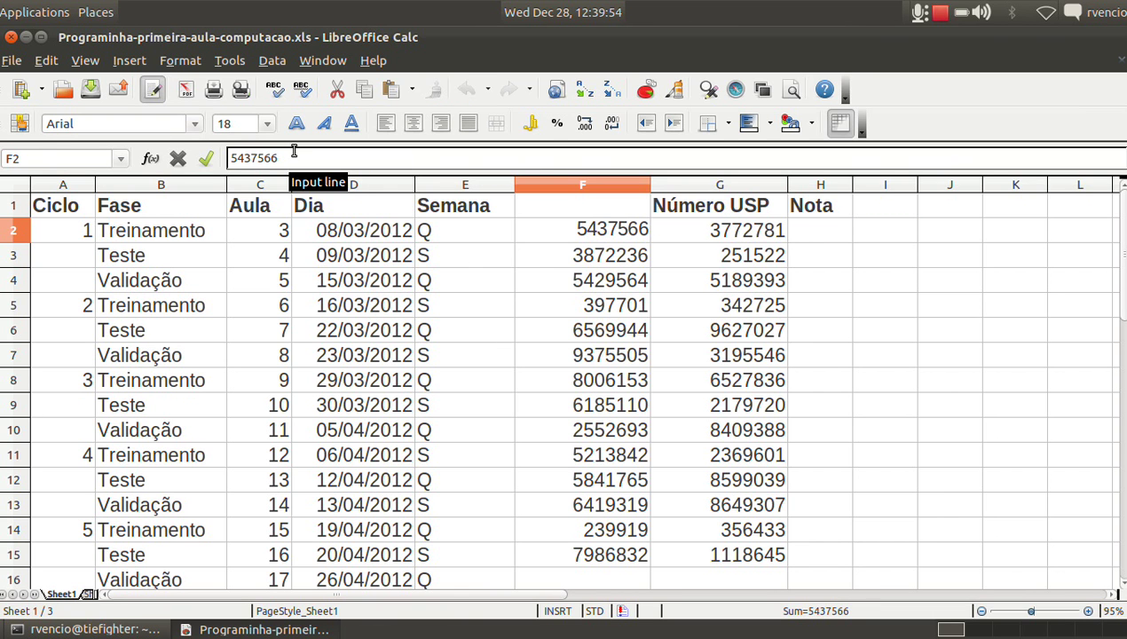
pyautogui.press('Return')
pyautogui.click(293, 157)
pyautogui.press('Escape')
pyautogui.click(709, 259)
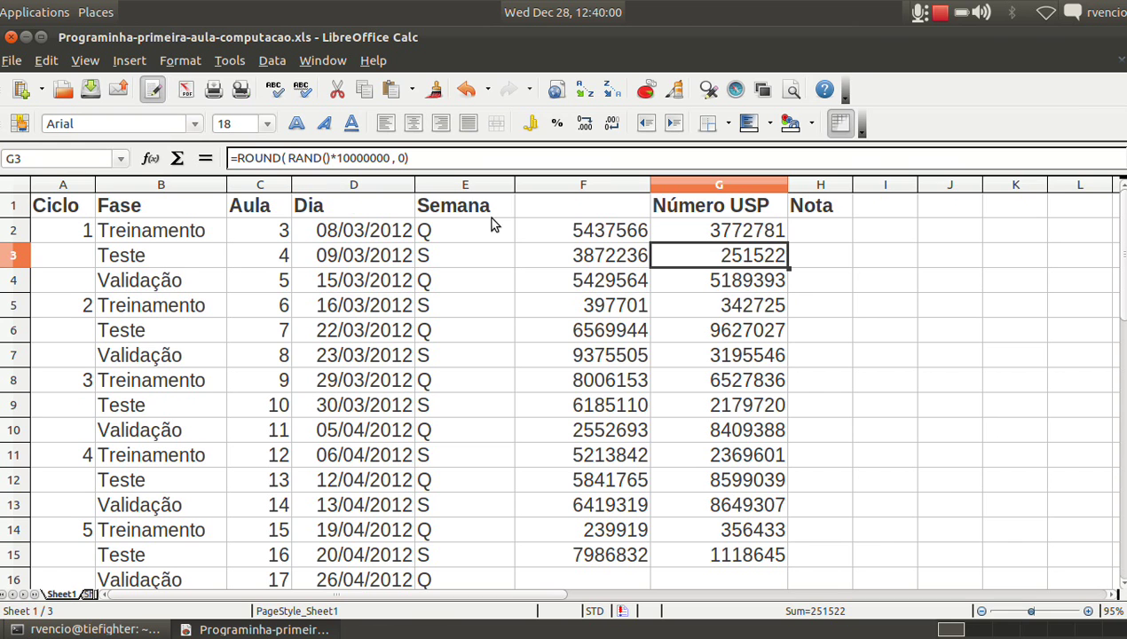
pyautogui.click(746, 238)
pyautogui.moveTo(746, 239); pyautogui.dragTo(743, 554)
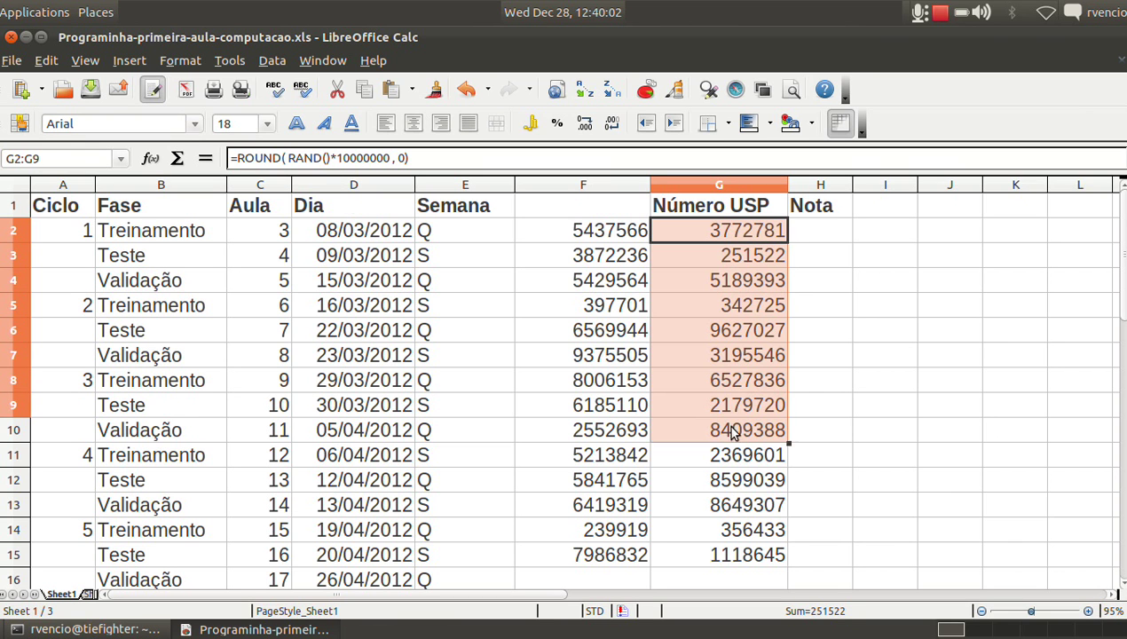
# Delete G2:G15's random formulas and move the fixed IDs from F2:F15 into G2.
pyautogui.press('Delete')
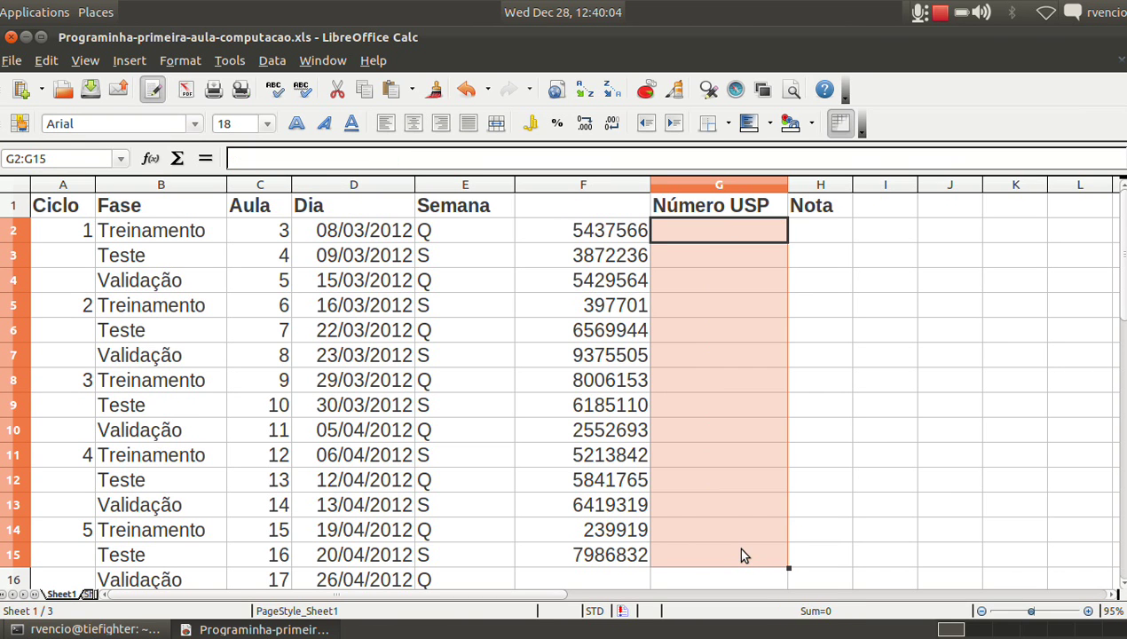
pyautogui.moveTo(586, 236); pyautogui.dragTo(596, 554)
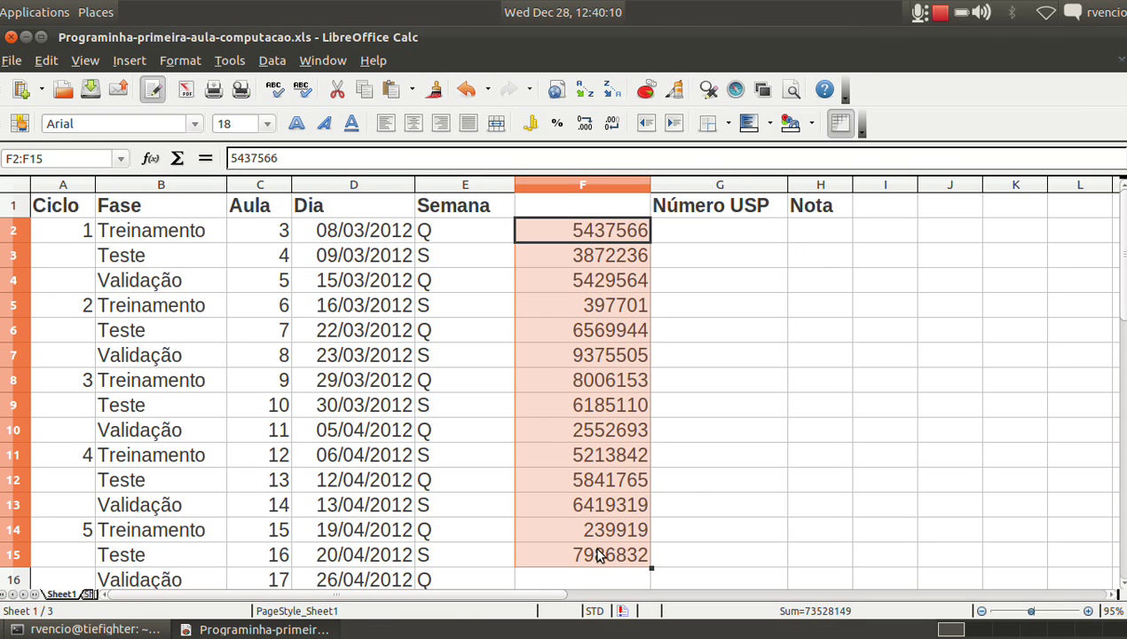
pyautogui.press('Delete')
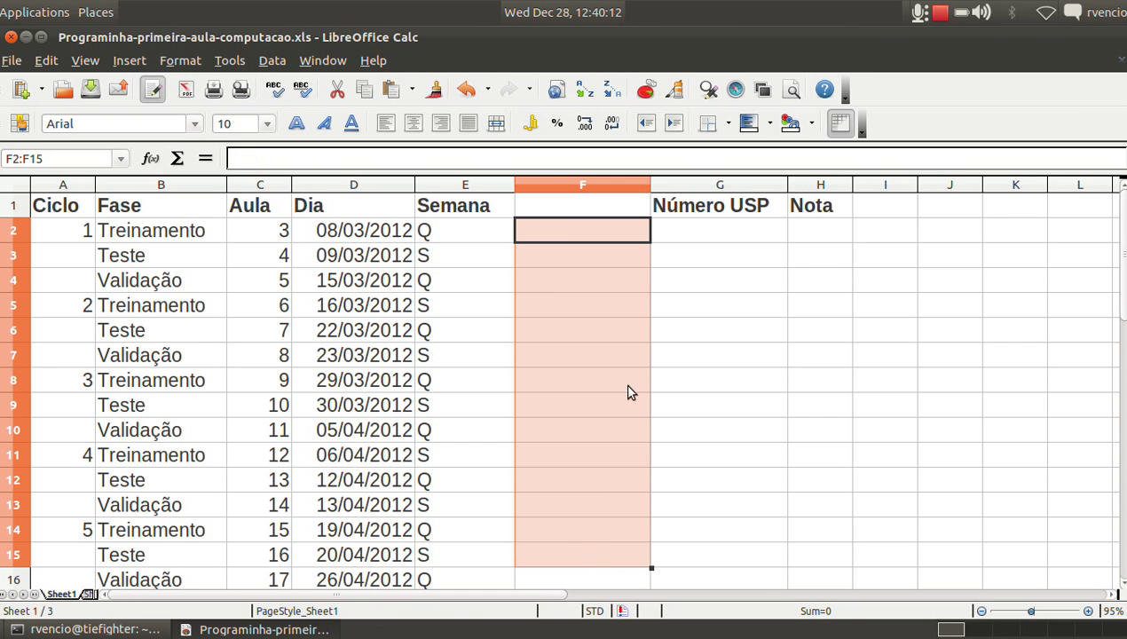
pyautogui.click(684, 234)
pyautogui.hotkey('ctrl', 'v')
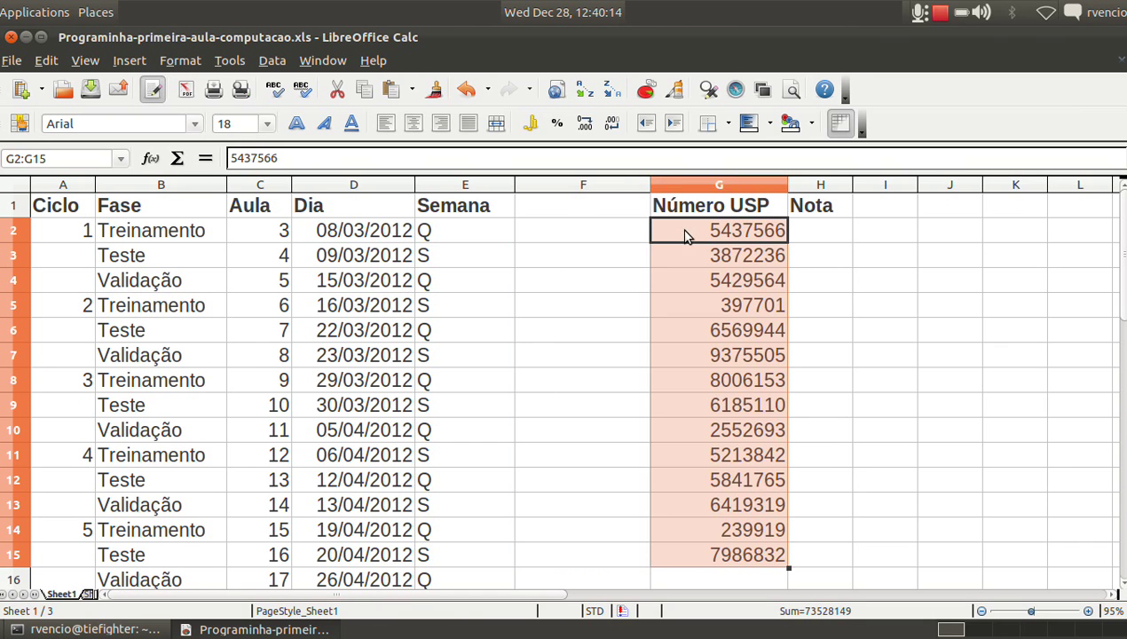
pyautogui.click(571, 232)
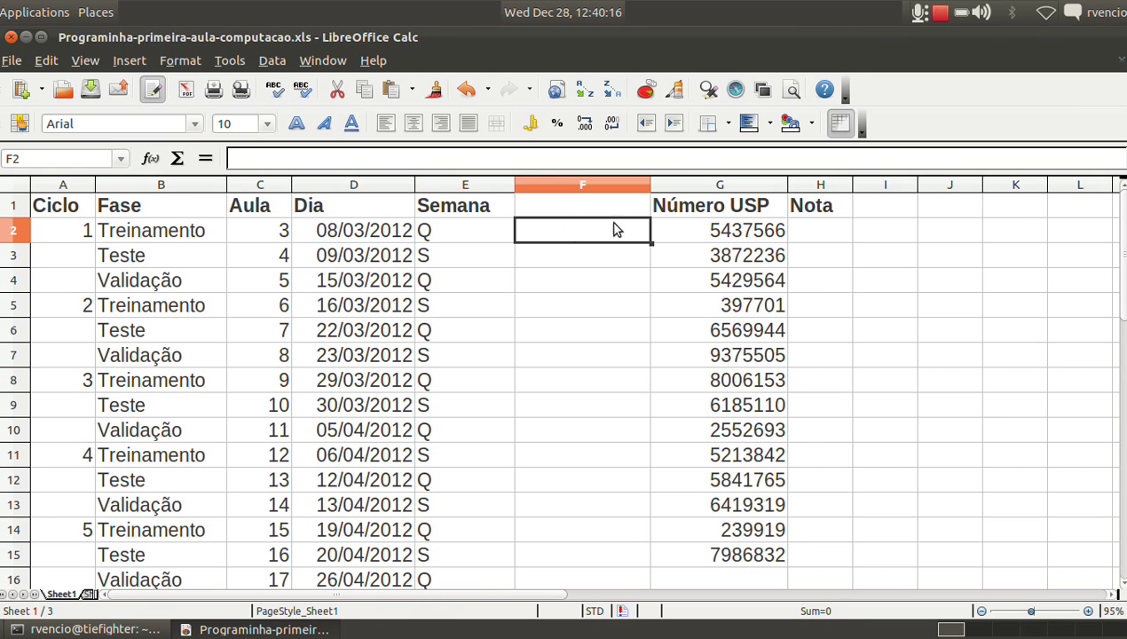
pyautogui.click(707, 233)
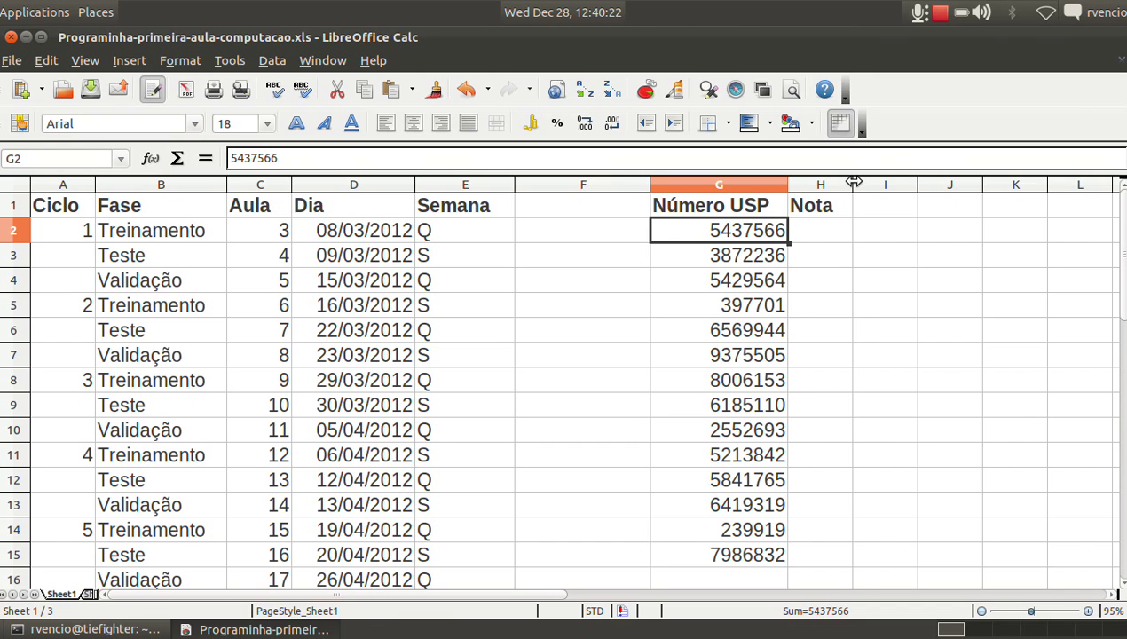
# Widen column H slightly and enter =rand() * 10 in H2, showing 2.26125.
pyautogui.moveTo(852, 184); pyautogui.dragTo(865, 184)
pyautogui.click(850, 229)
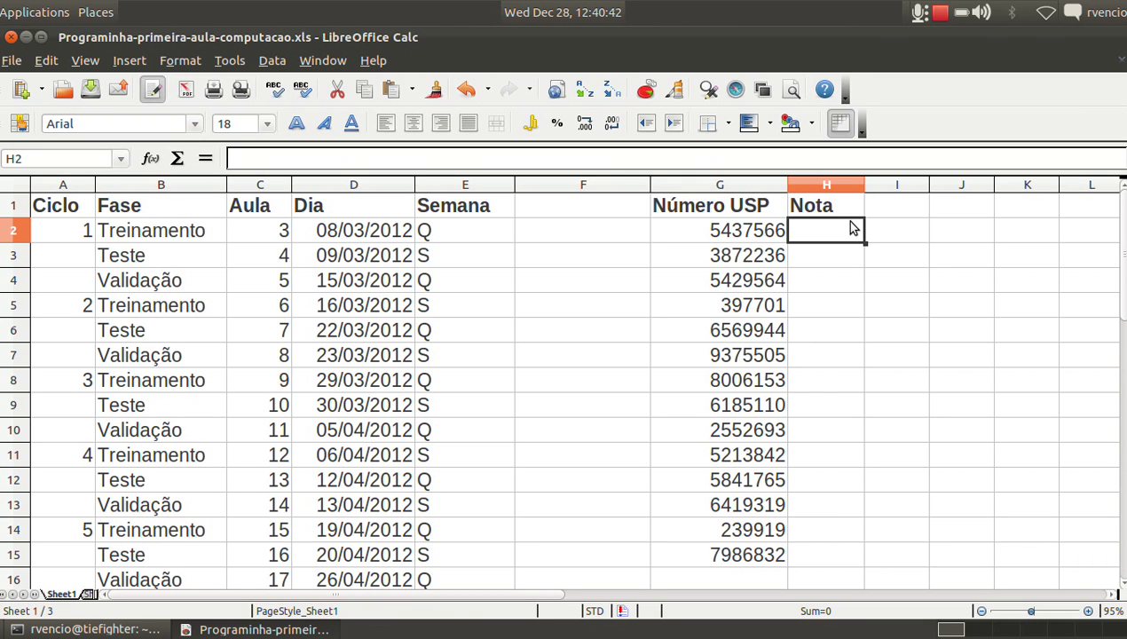
pyautogui.write('=')
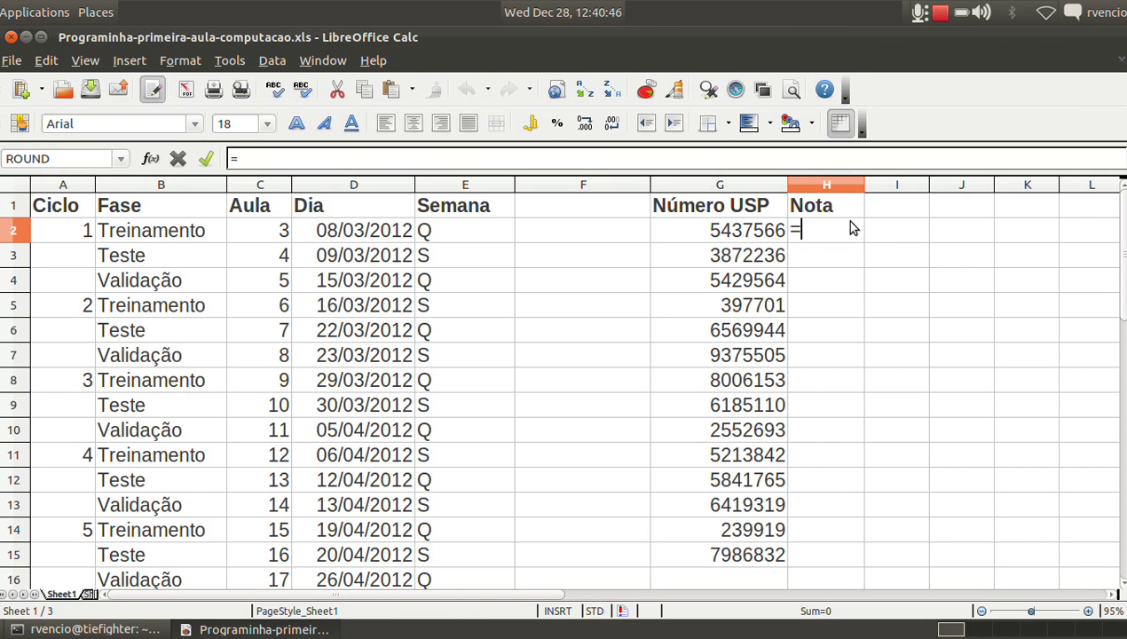
pyautogui.write('rand')
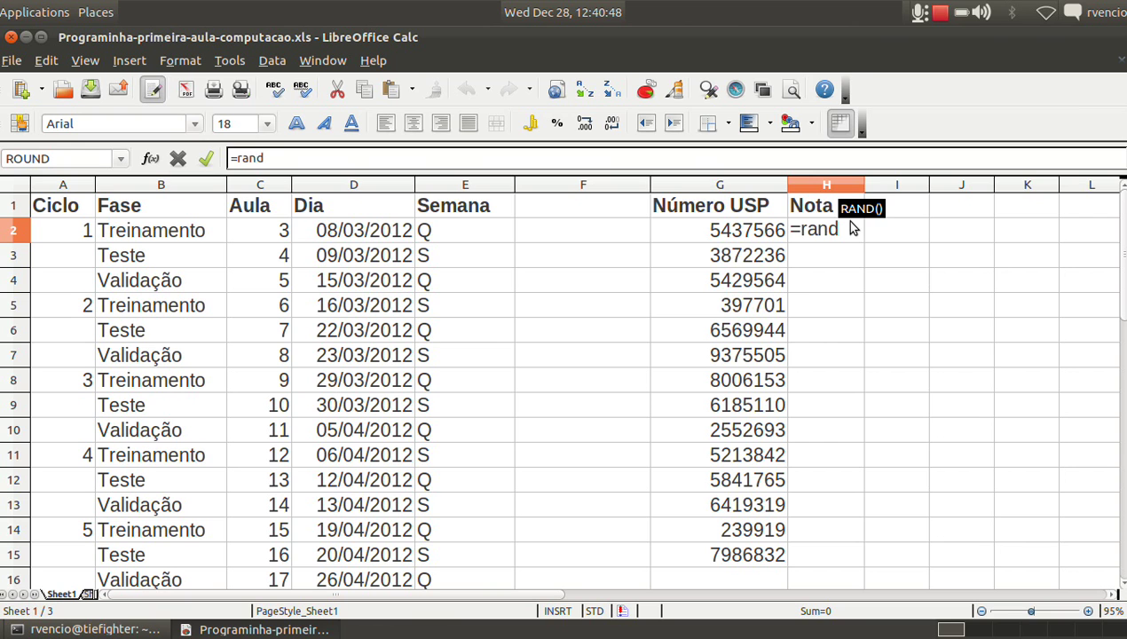
pyautogui.write('()')
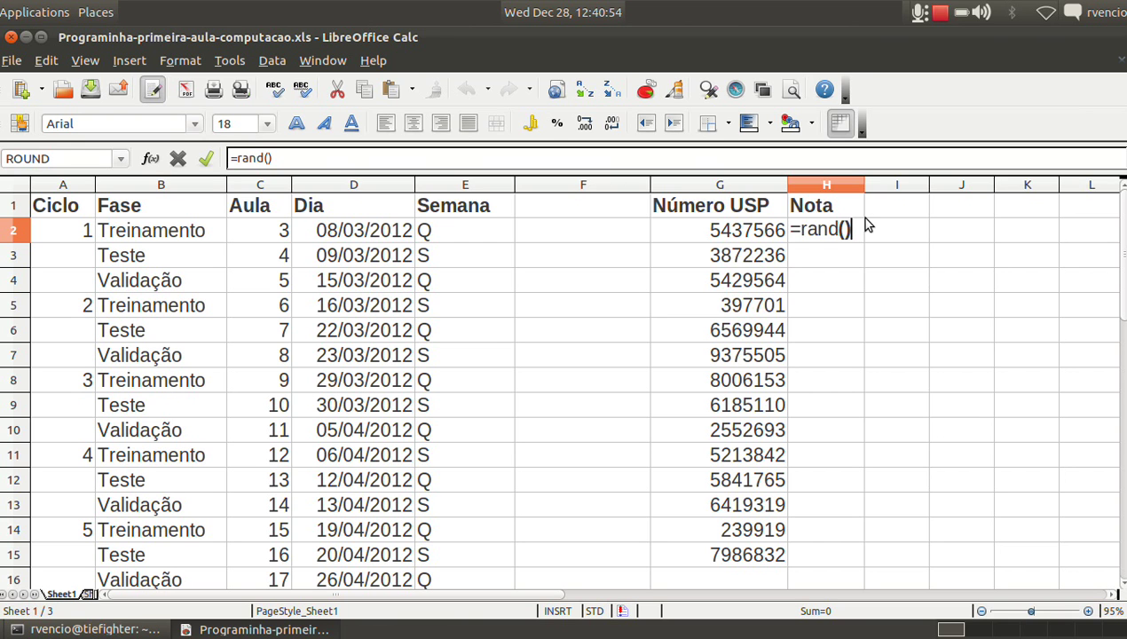
pyautogui.write(' *')
pyautogui.write(' 10')
pyautogui.press('Return')
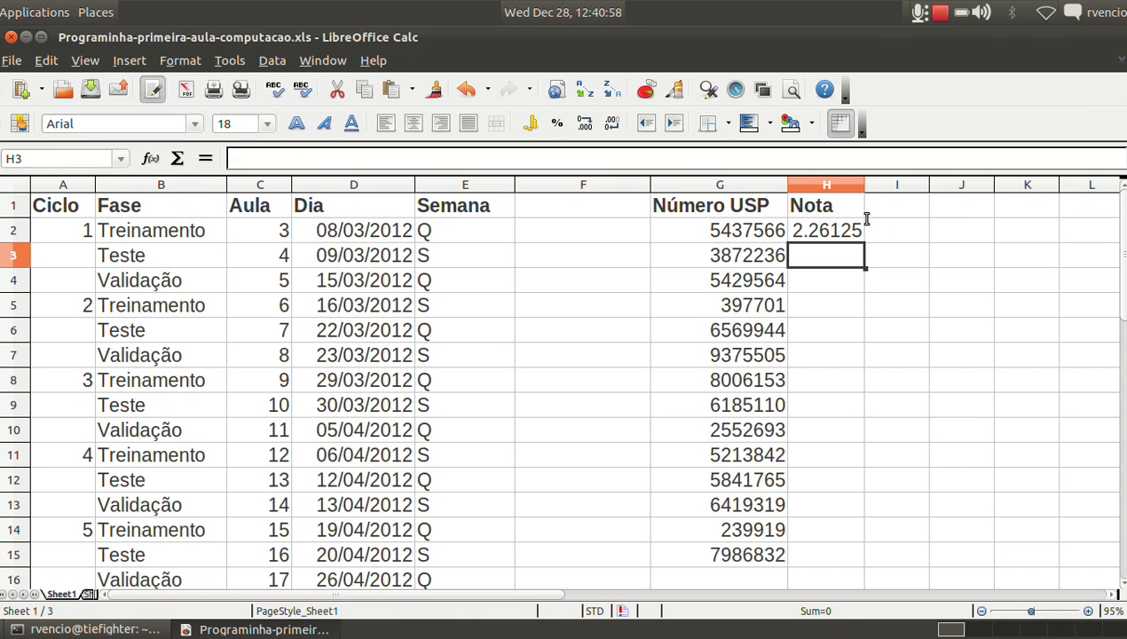
# Enclose H2's RAND() * 10 expression in parentheses.
pyautogui.click(855, 232)
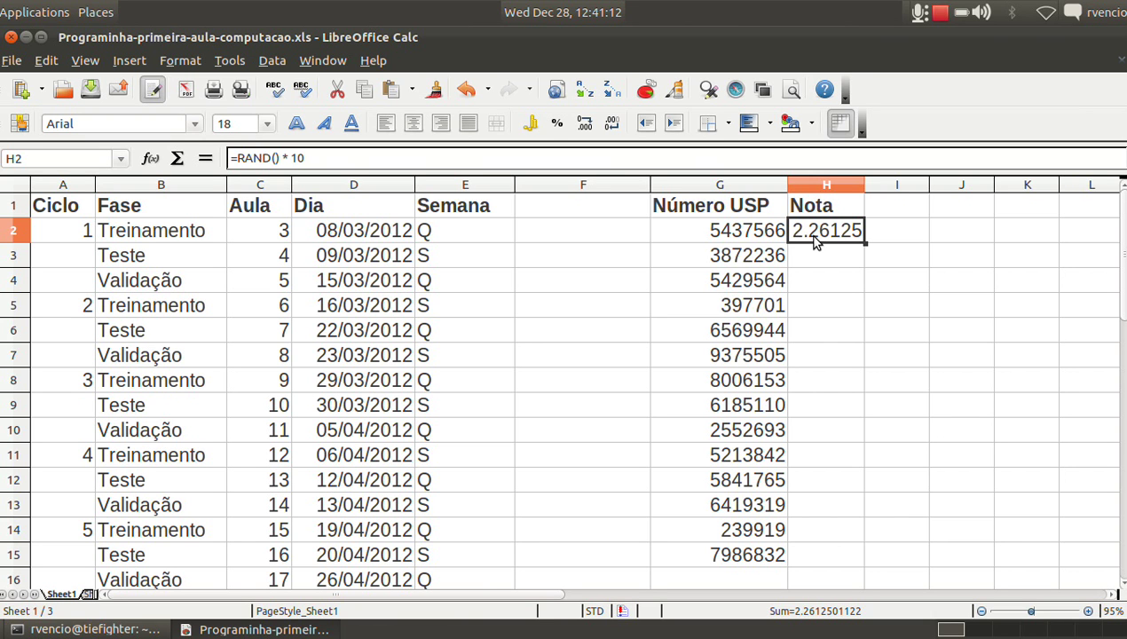
pyautogui.click(237, 158)
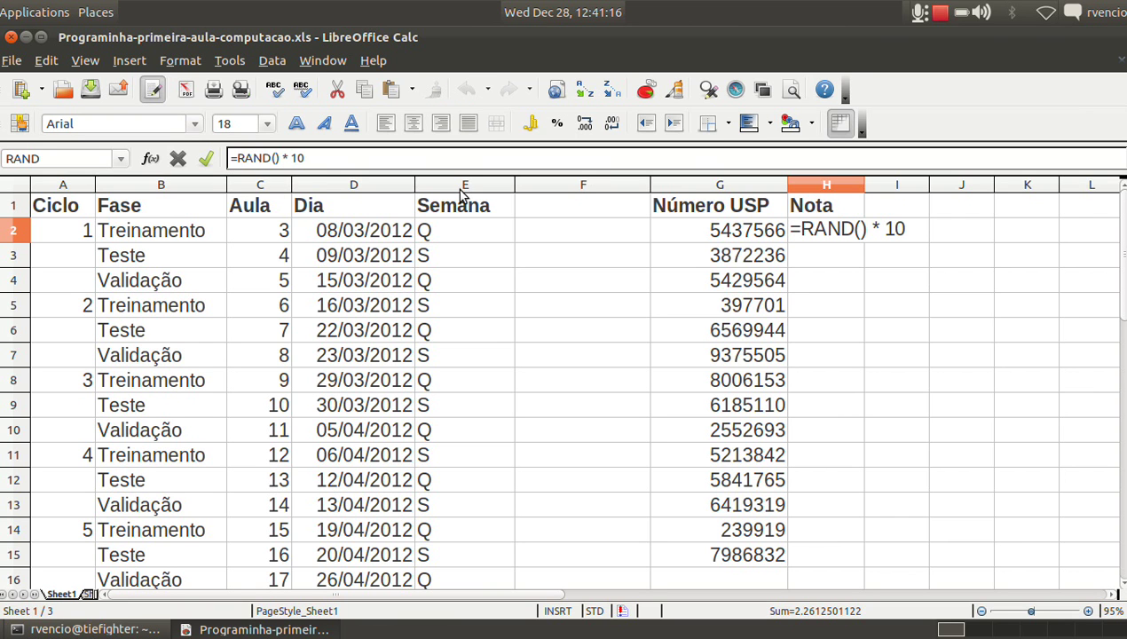
pyautogui.write('(')
pyautogui.press('End')
pyautogui.write(')')
pyautogui.press('Left')
pyautogui.press('Left')
pyautogui.press('Left')
pyautogui.press('Left')
pyautogui.press('Left')
pyautogui.press('Left')
pyautogui.press('Left')
pyautogui.press('Right')
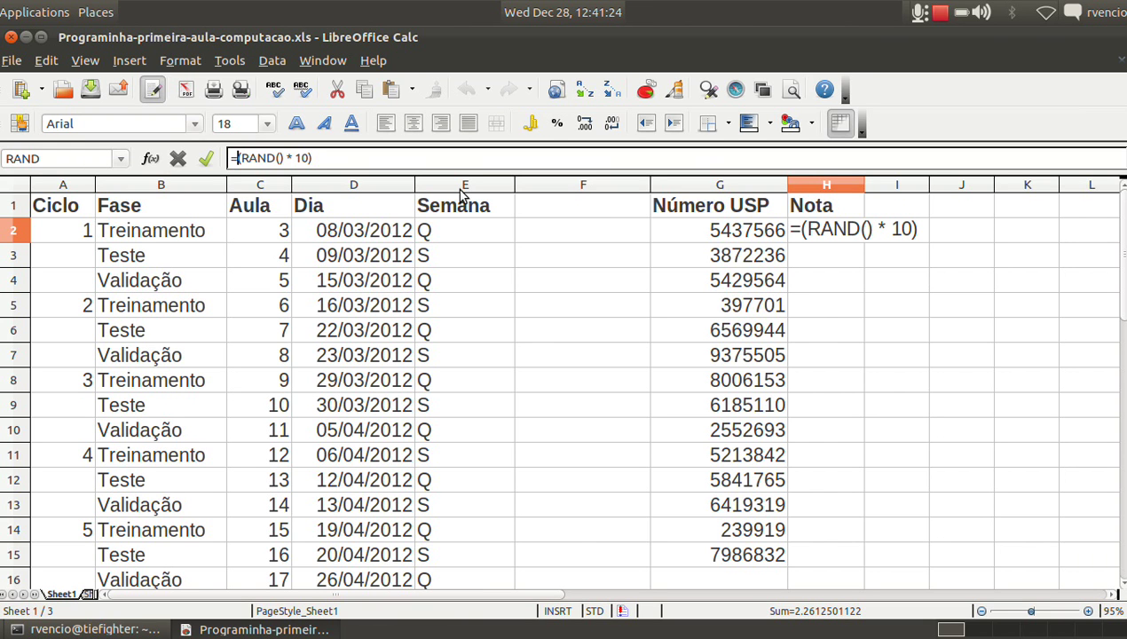
# Turn H2 into =ROUND(RAND() * 10, 1), showing the grade 6.2.
pyautogui.write('round')
pyautogui.press('Right')
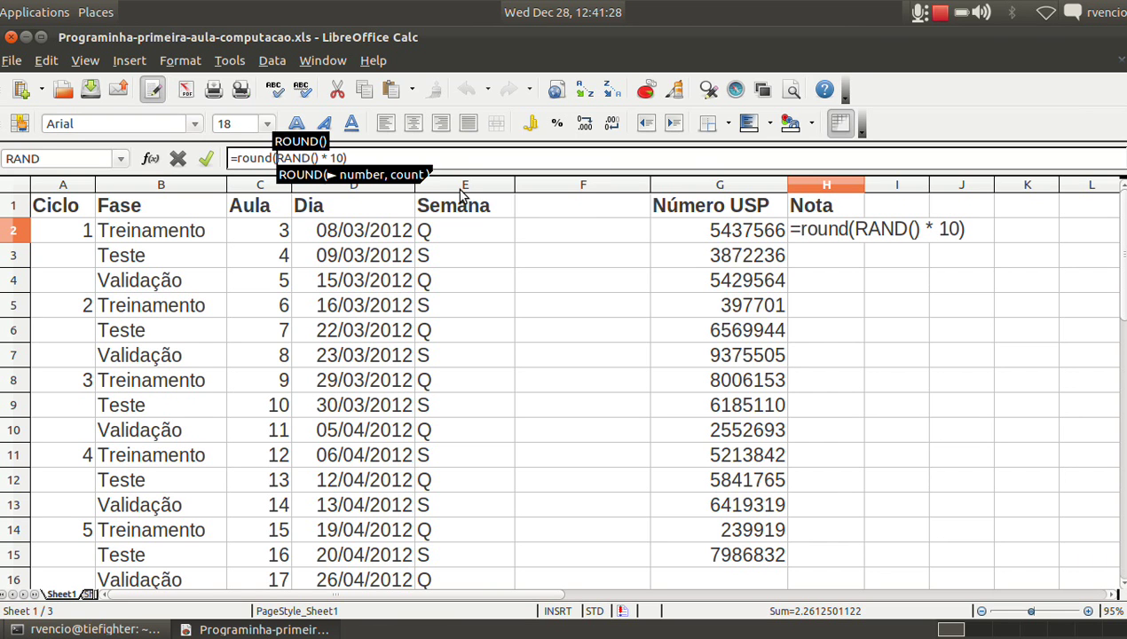
pyautogui.press('Right')
pyautogui.press('Right')
pyautogui.press('Right')
pyautogui.press('Right')
pyautogui.press('Right')
pyautogui.press('Right')
pyautogui.press('Right')
pyautogui.press('Right')
pyautogui.press('Right')
pyautogui.press('Right')
pyautogui.press('Right')
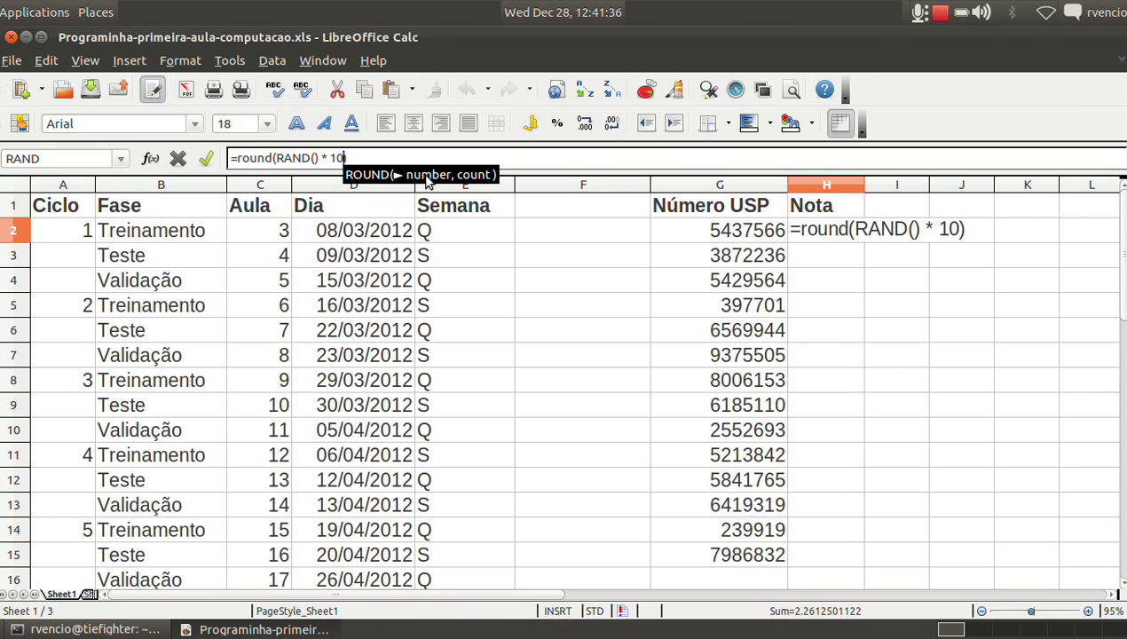
pyautogui.write(', 0')
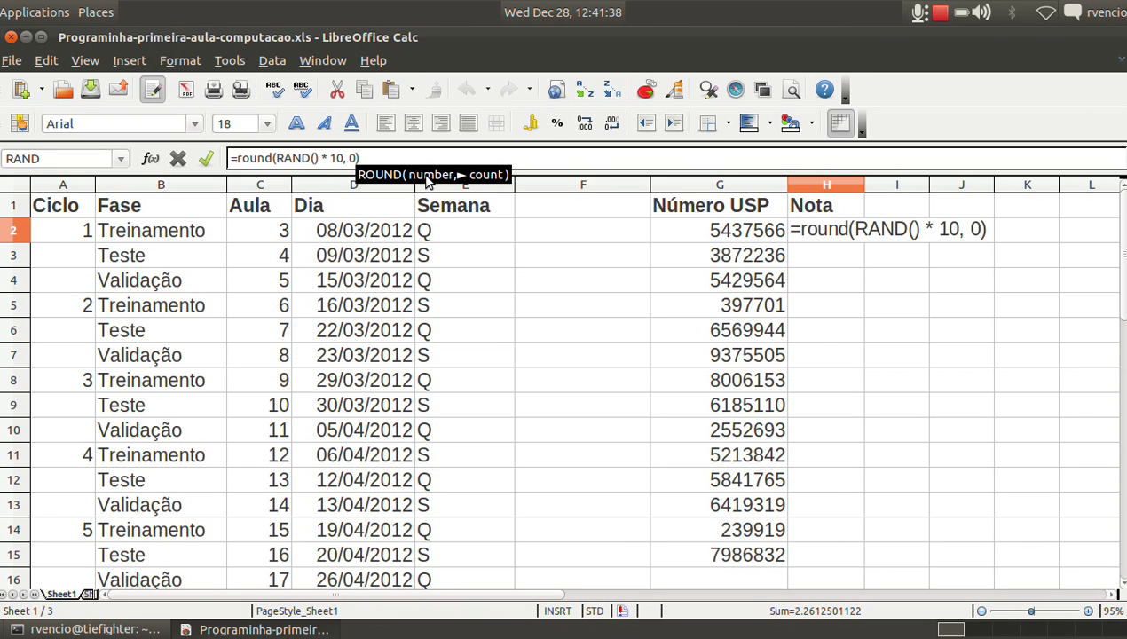
pyautogui.press('BackSpace')
pyautogui.write('1')
pyautogui.press('Return')
pyautogui.press('Up')
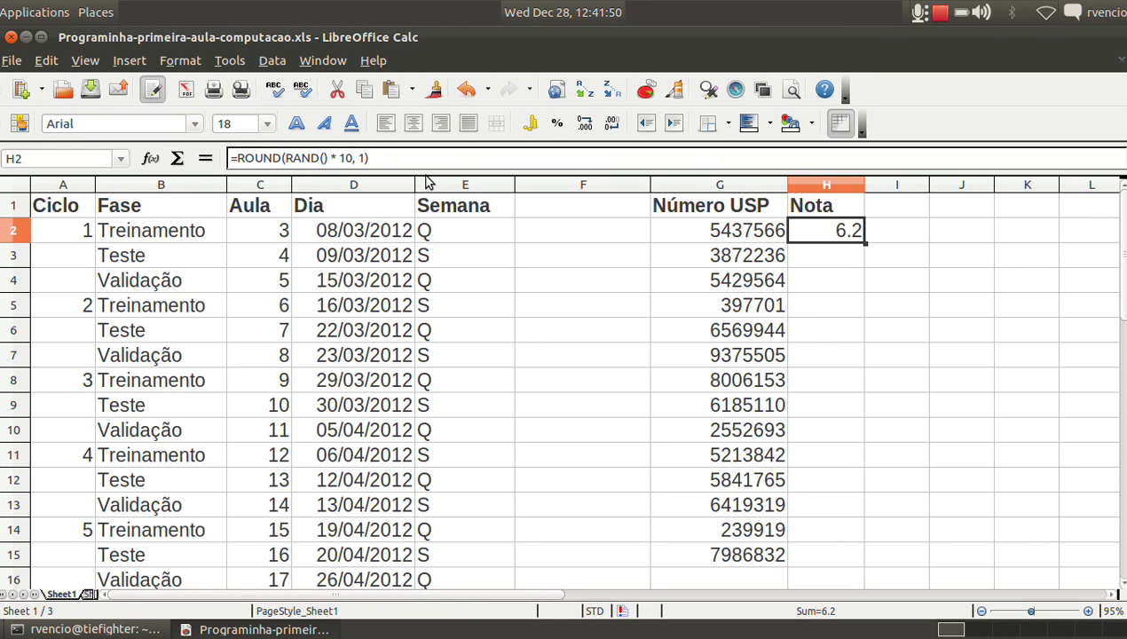
# Copy H2's one-decimal grade formula into H2:H15.
pyautogui.hotkey('ctrl', 'c')
pyautogui.hotkey('shift', 'Down')
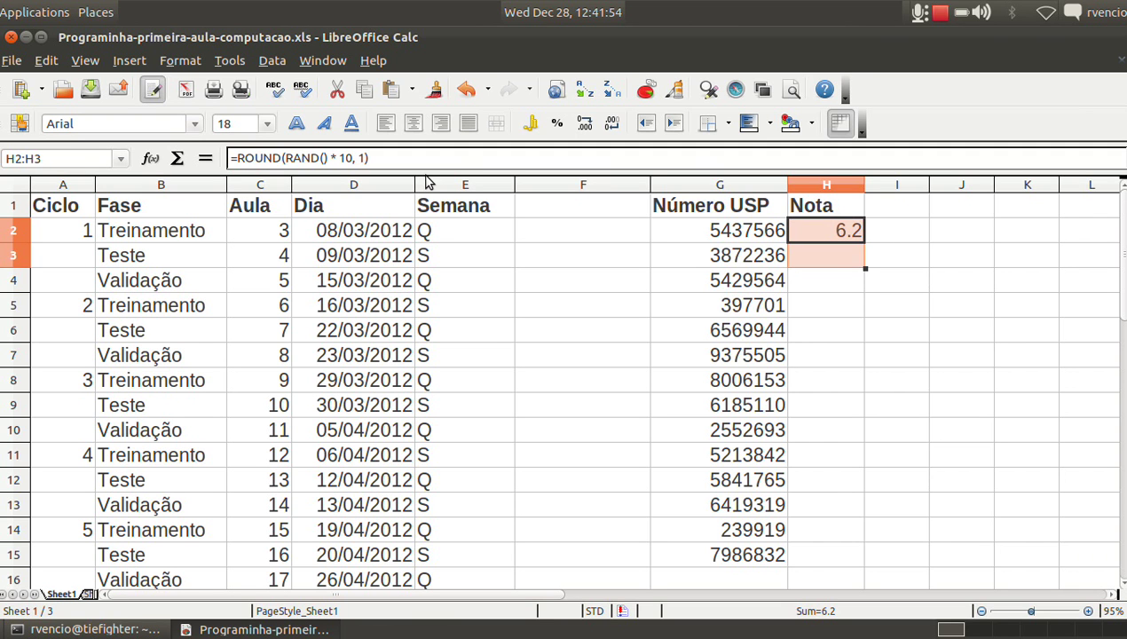
pyautogui.hotkey('shift', 'Down')
pyautogui.hotkey('shift', 'Down')
pyautogui.hotkey('shift', 'Down')
pyautogui.hotkey('shift', 'Down')
pyautogui.hotkey('shift', 'Down')
pyautogui.hotkey('shift', 'Down')
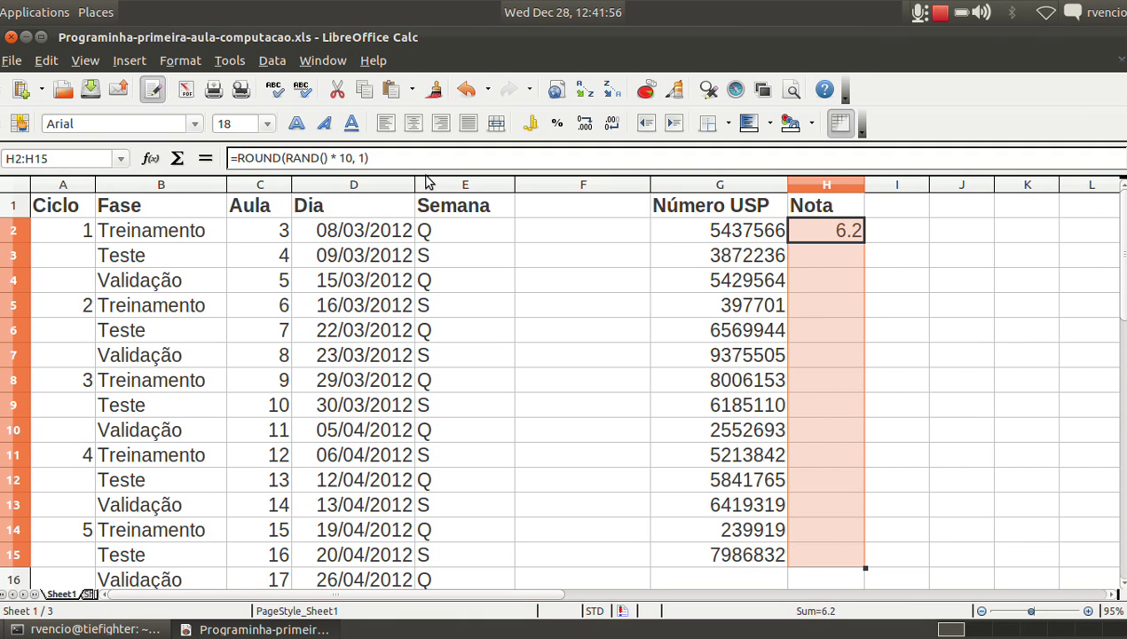
pyautogui.hotkey('ctrl', 'v')
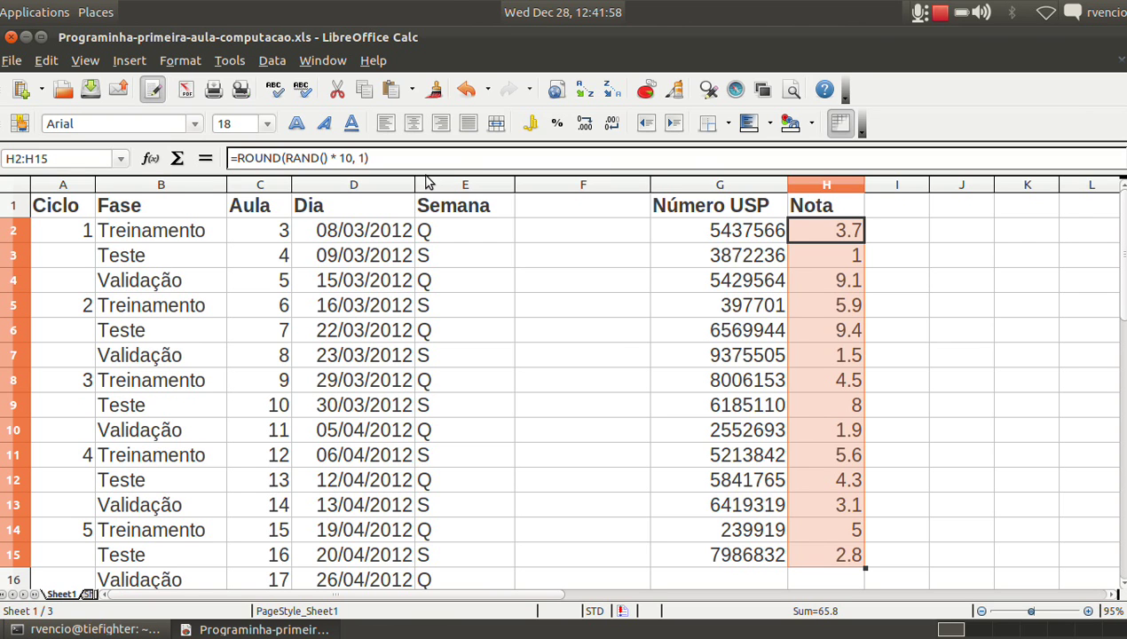
pyautogui.click(839, 257)
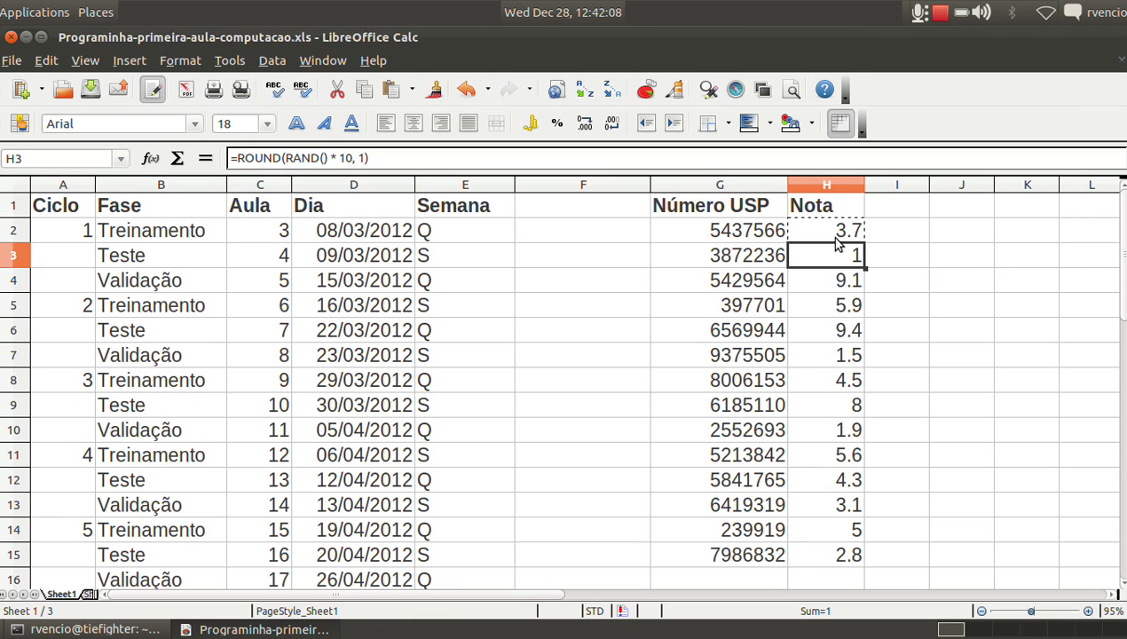
pyautogui.click(836, 232)
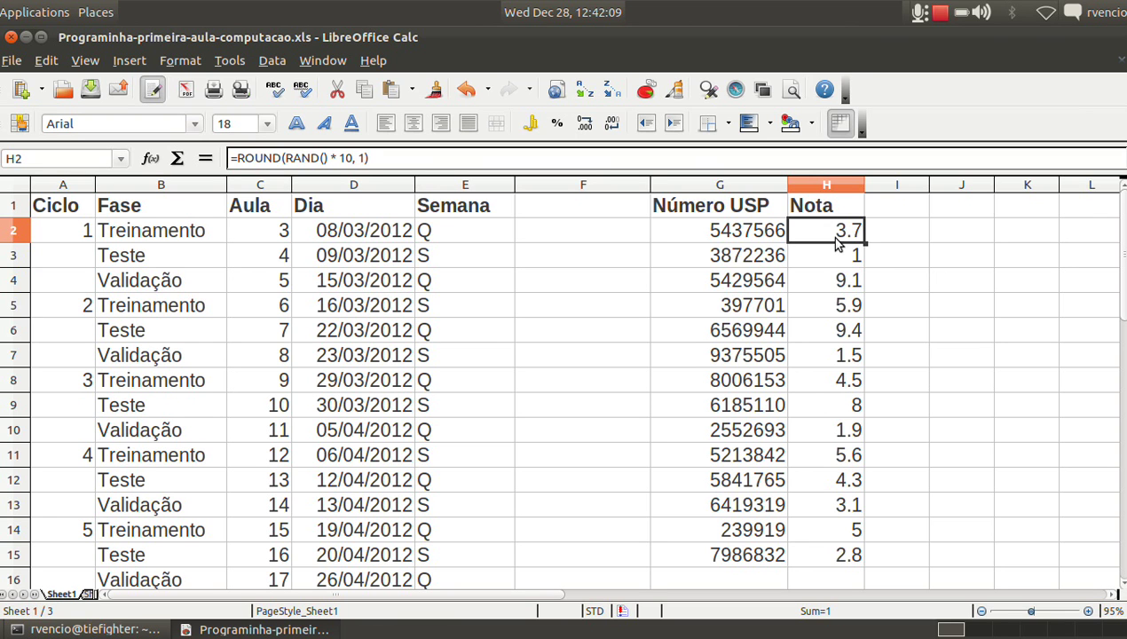
# Change H2 to =ROUND(RAND() * 10, 2) and paste it over H2:H15.
pyautogui.click(364, 158)
pyautogui.press('BackSpace')
pyautogui.write('2')
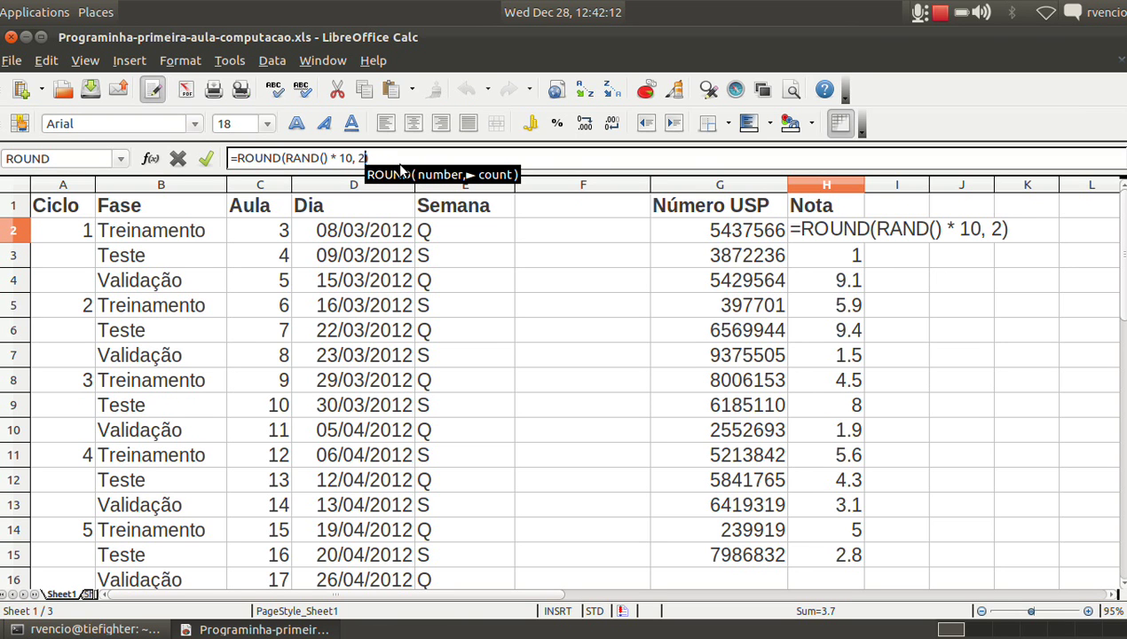
pyautogui.press('Return')
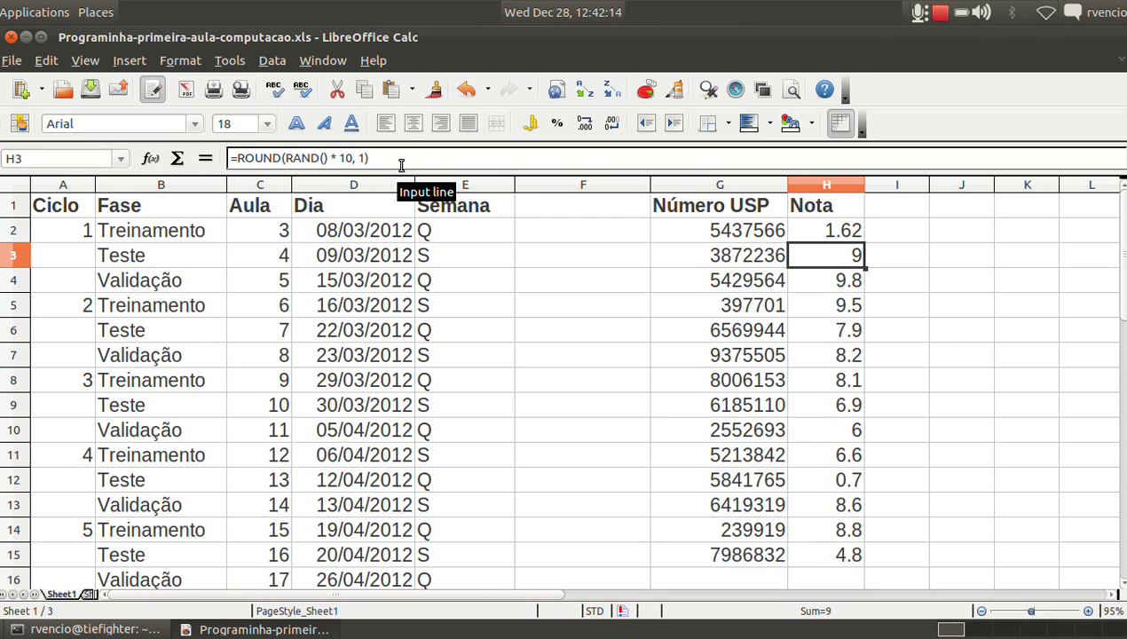
pyautogui.click(837, 238)
pyautogui.hotkey('ctrl', 'c')
pyautogui.hotkey('shift', 'Down')
pyautogui.hotkey('shift', 'Down')
pyautogui.hotkey('shift', 'Down')
pyautogui.hotkey('shift', 'Down')
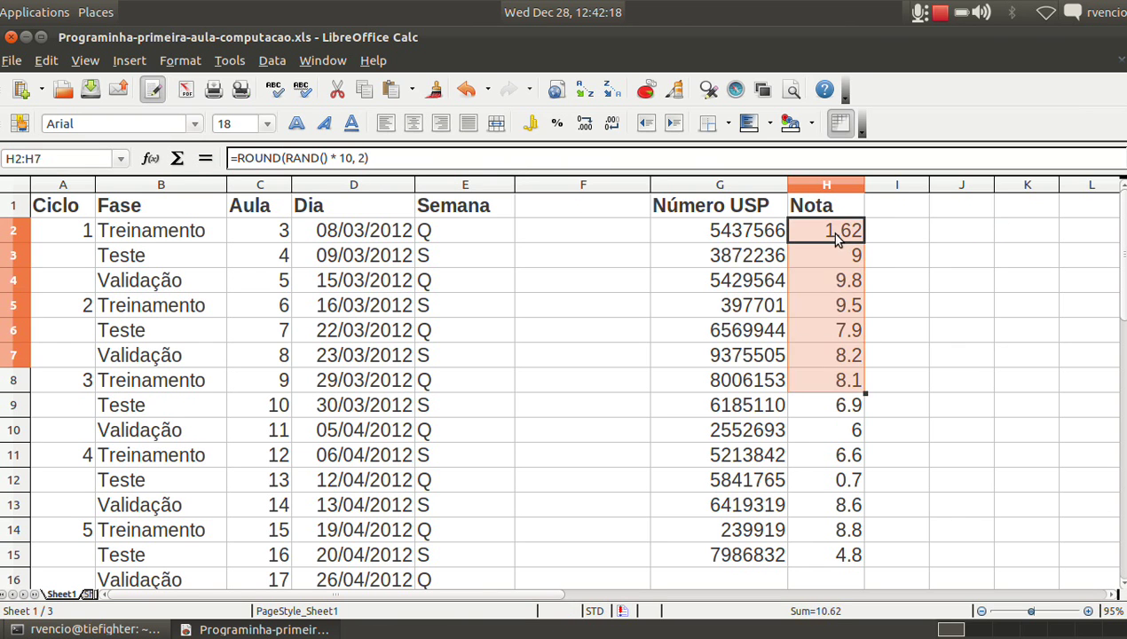
pyautogui.hotkey('shift', 'Down')
pyautogui.hotkey('shift', 'Down')
pyautogui.hotkey('shift', 'Down')
pyautogui.hotkey('shift', 'Down')
pyautogui.hotkey('ctrl', 'v')
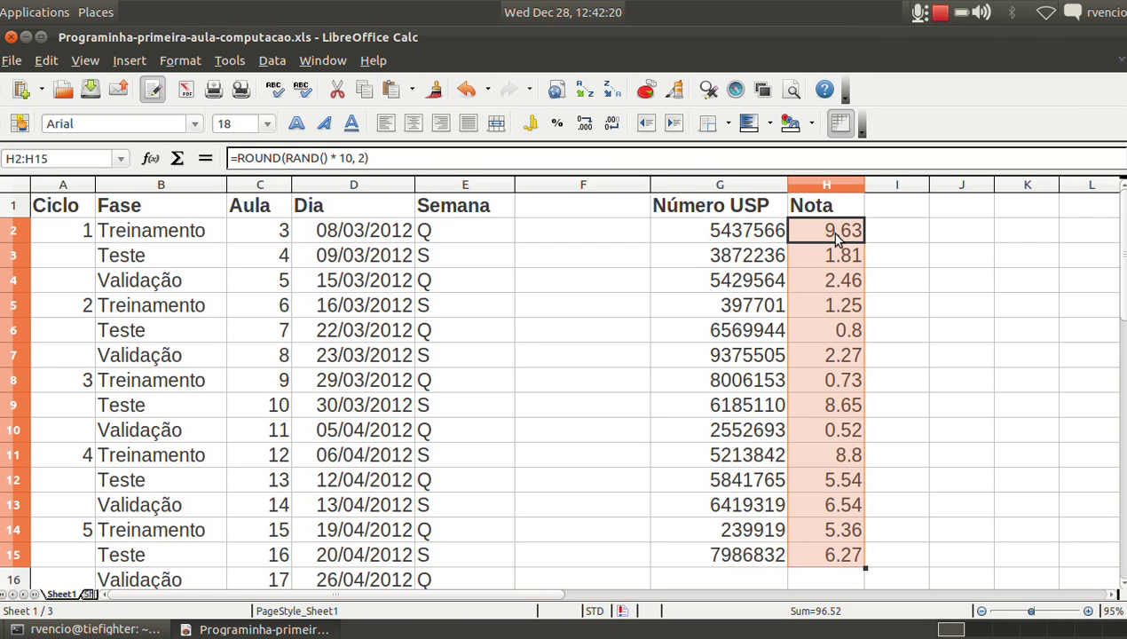
# Check the two-decimal grades down column H, such as 9.63 and 0.73.
pyautogui.press('Down')
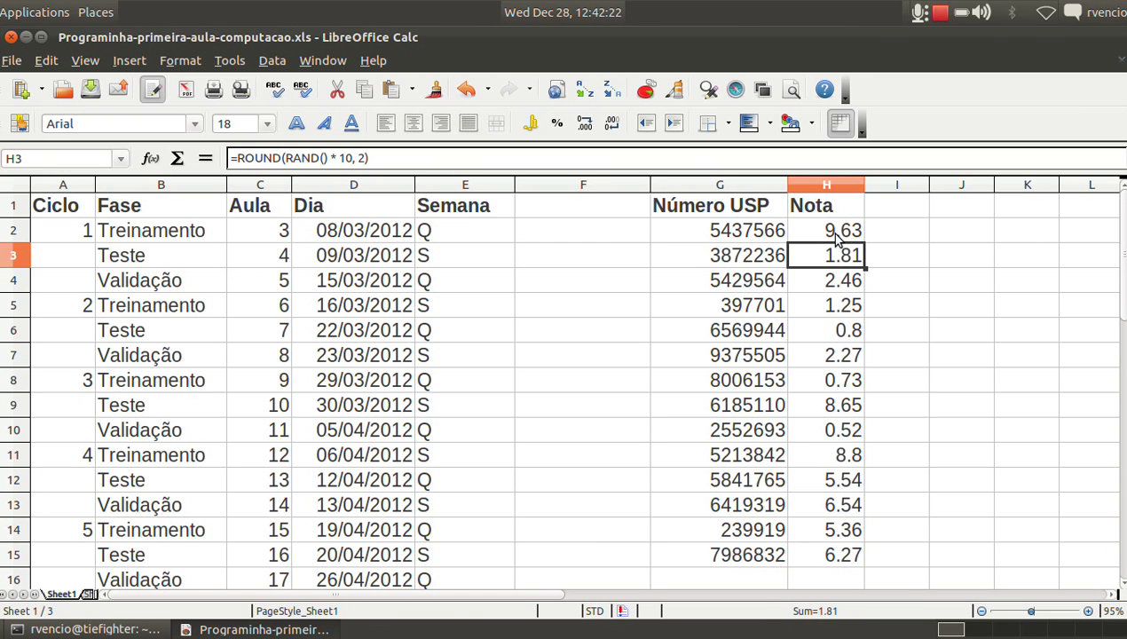
pyautogui.press('Down')
pyautogui.press('Down')
pyautogui.press('Down')
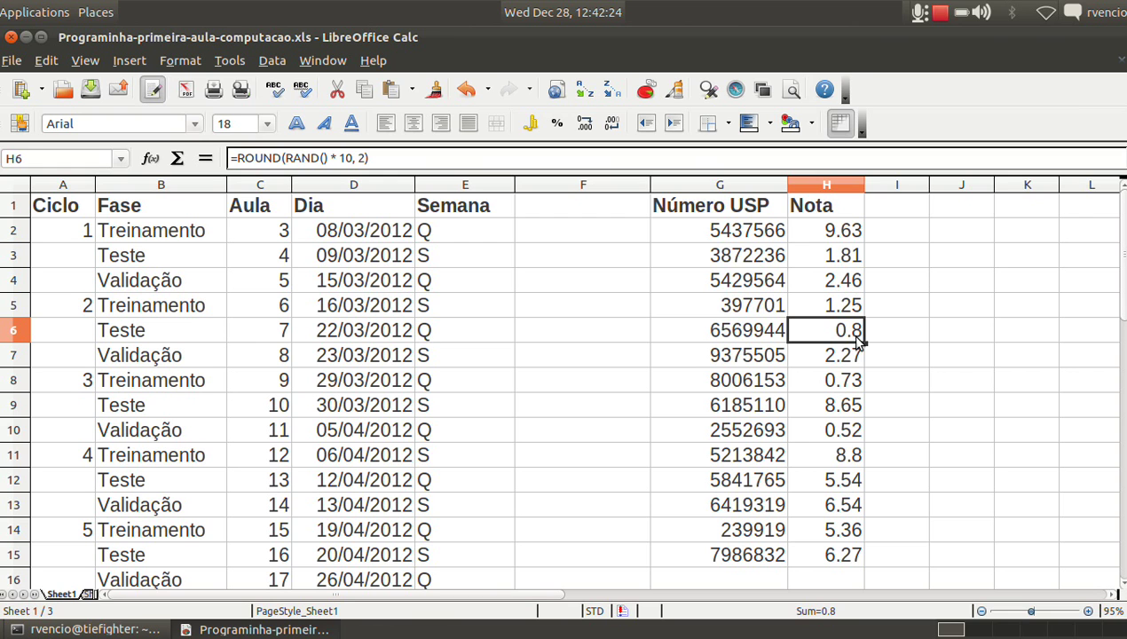
pyautogui.click(846, 435)
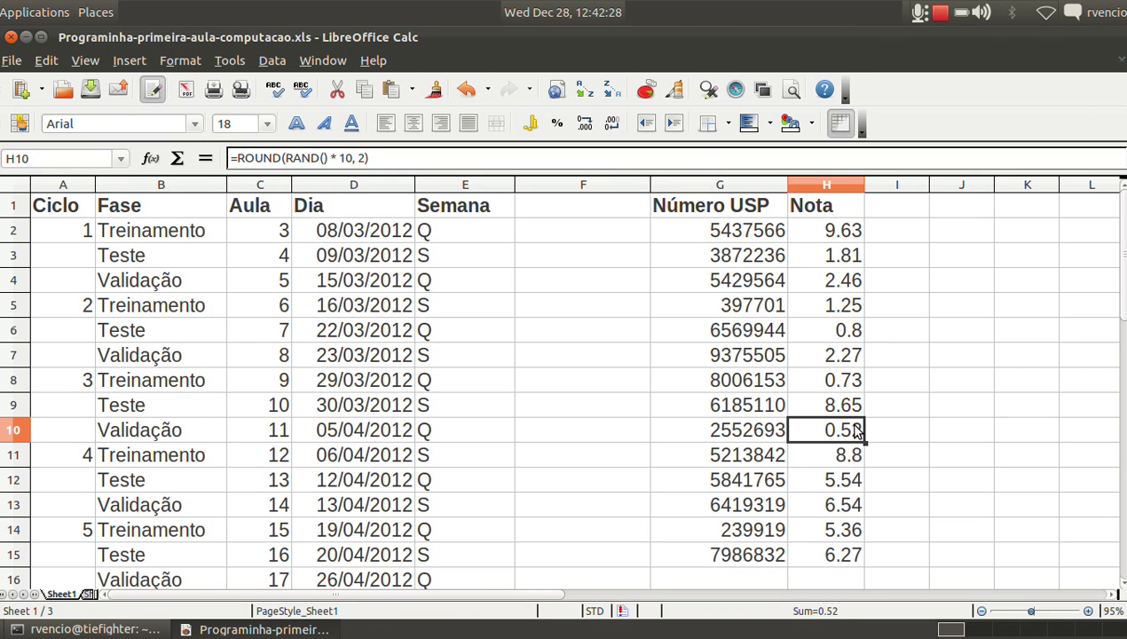
pyautogui.click(834, 330)
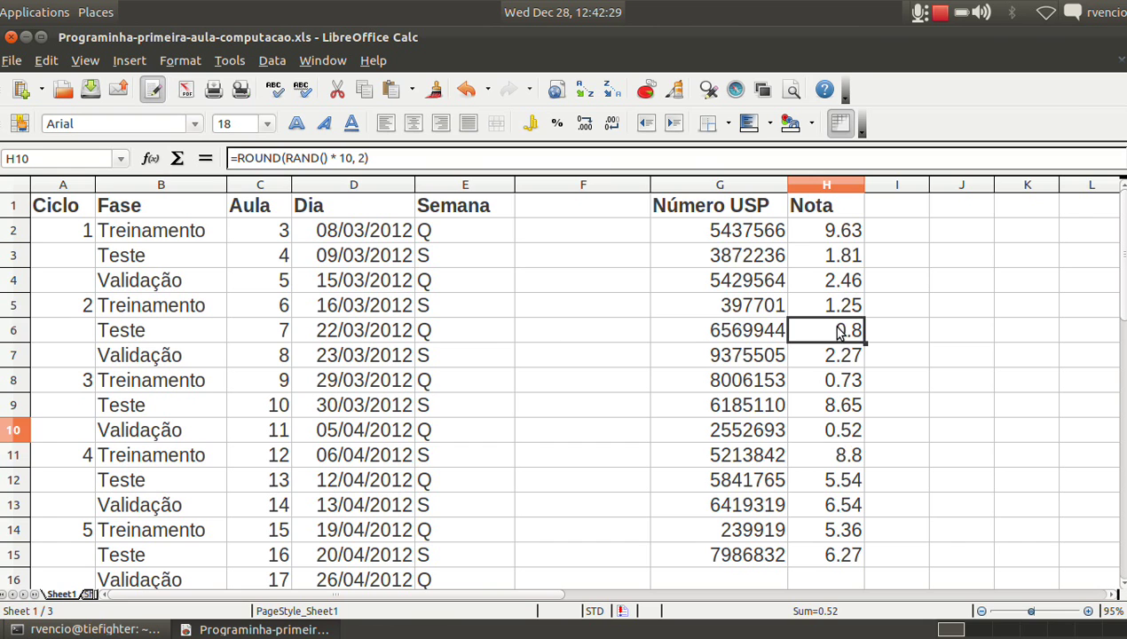
pyautogui.click(835, 435)
pyautogui.click(845, 382)
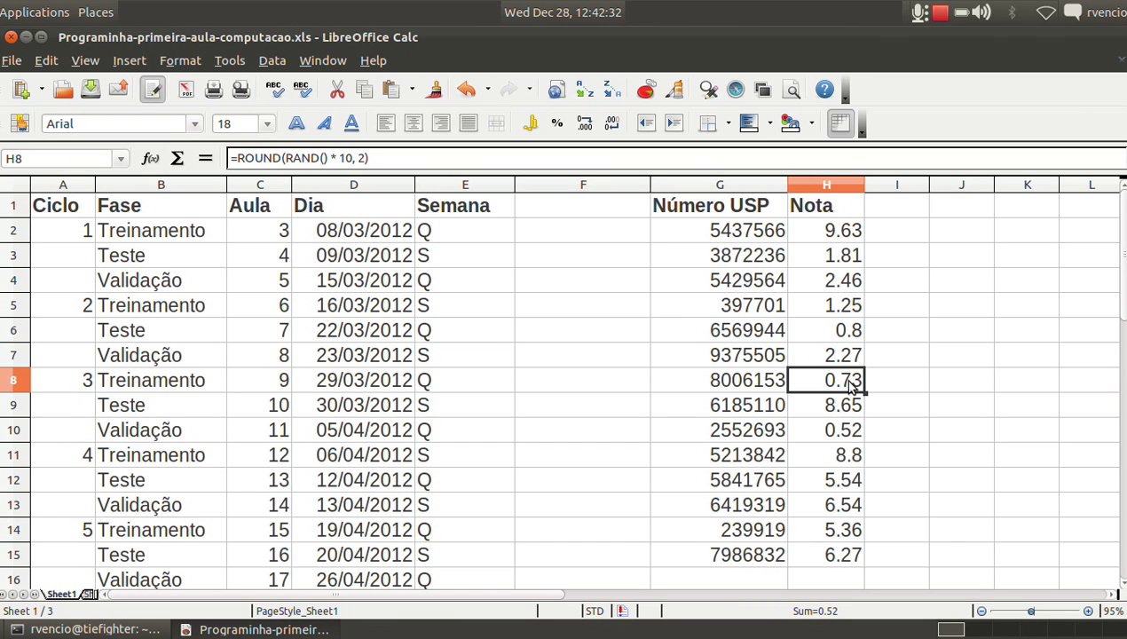
pyautogui.click(844, 263)
pyautogui.click(844, 286)
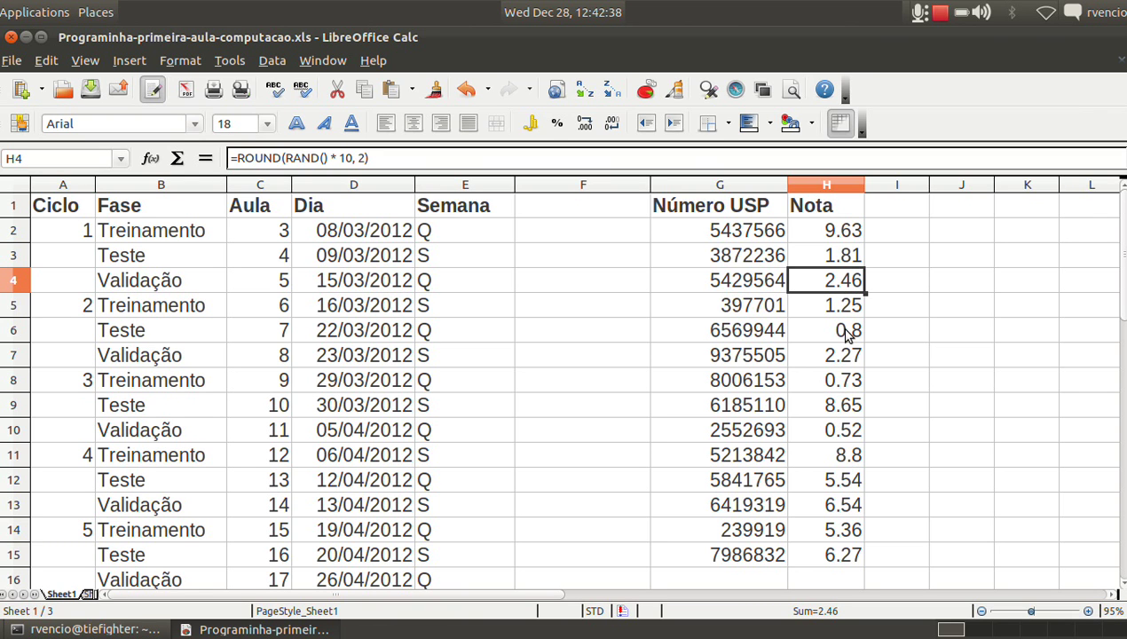
pyautogui.click(836, 557)
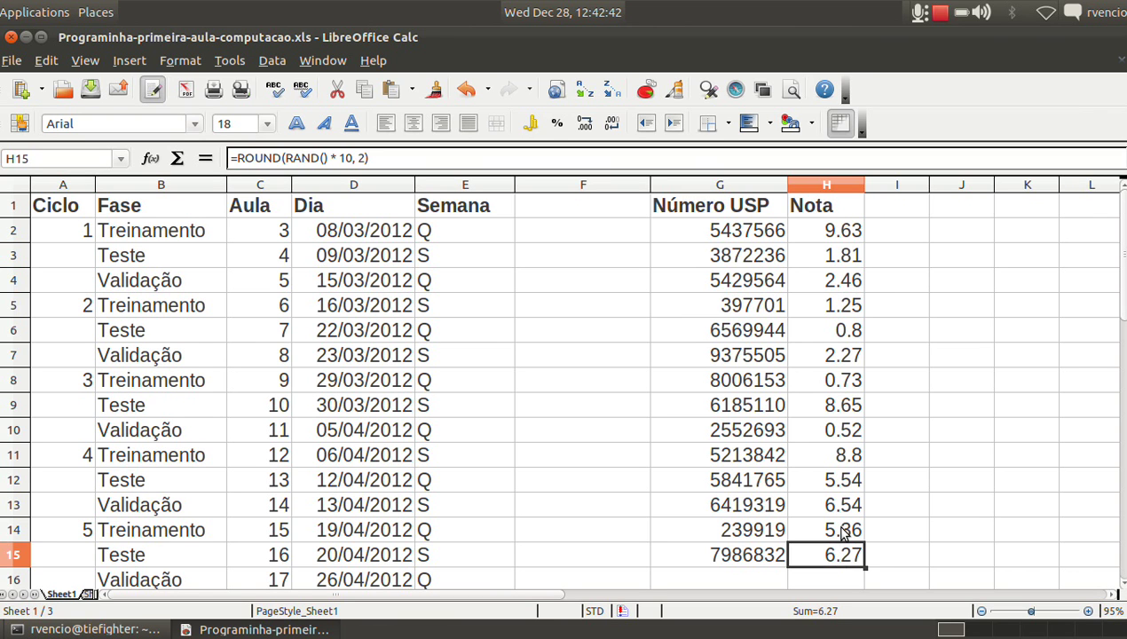
pyautogui.click(843, 531)
pyautogui.click(832, 235)
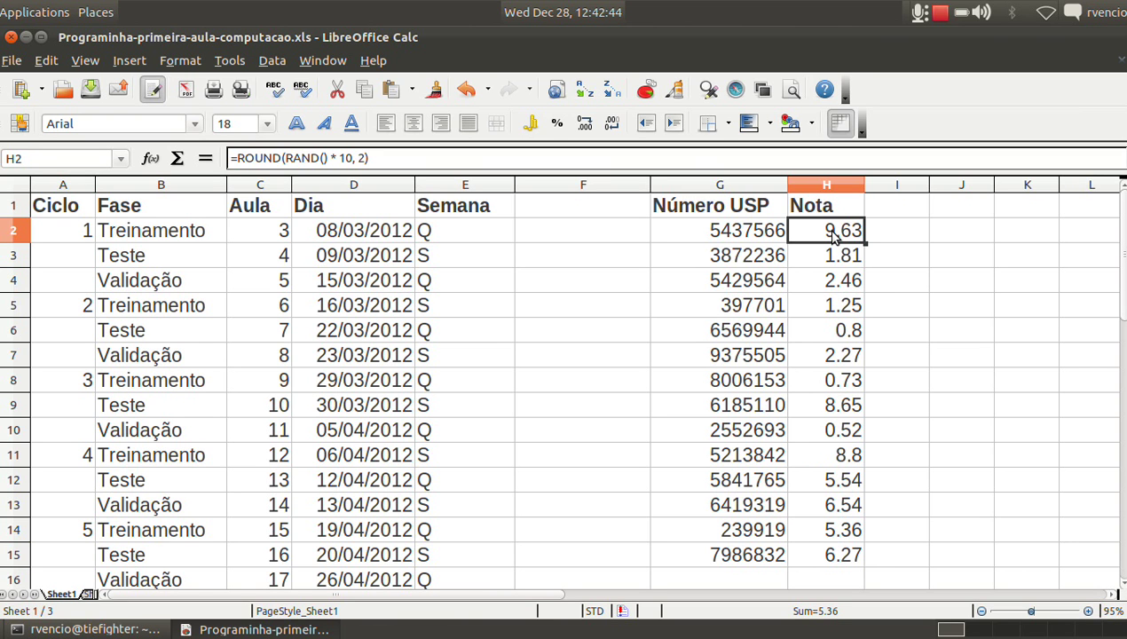
pyautogui.press('Right')
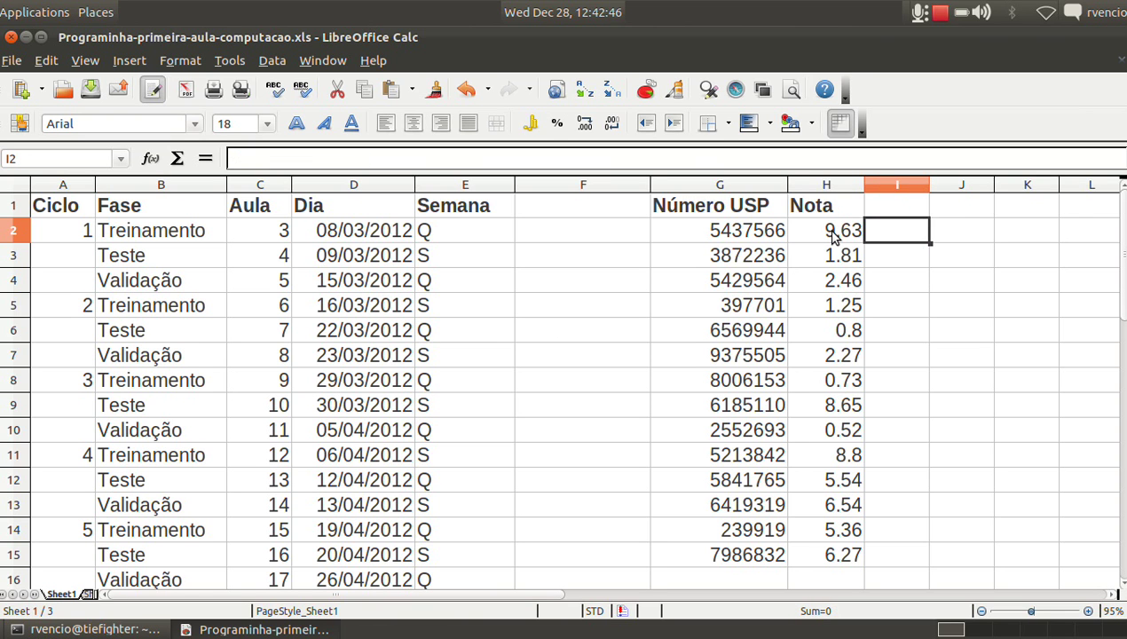
# Enter and erase a value in I2 to recalculate the Nota grades, giving 5.14 in H2 and 4.19 in H3.
pyautogui.write('1')
pyautogui.press('BackSpace')
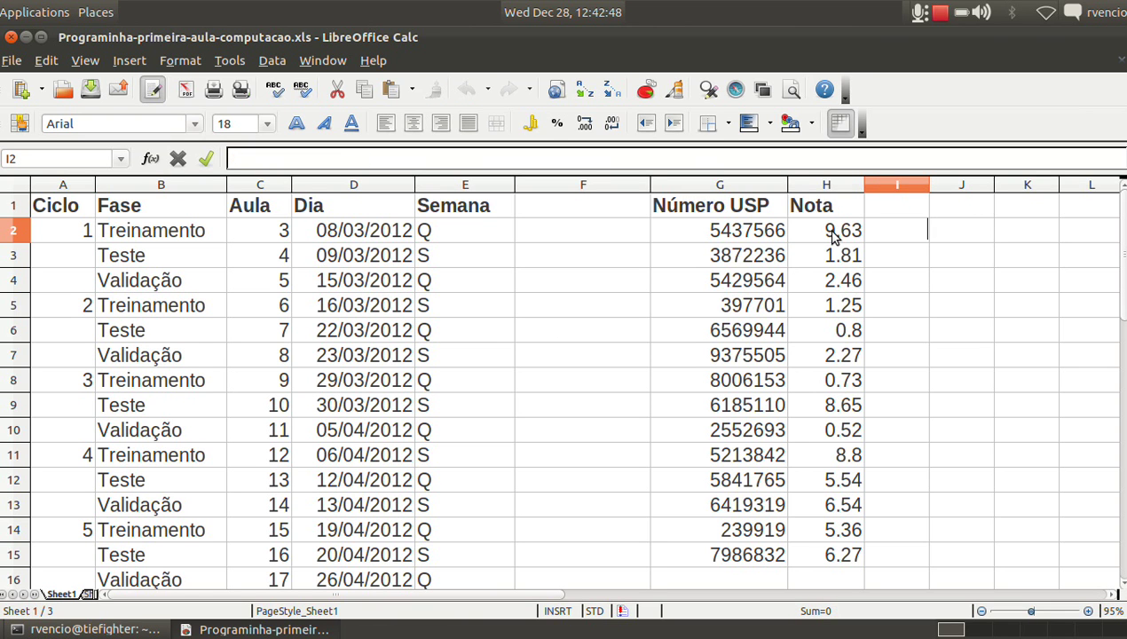
pyautogui.press('Return')
pyautogui.press('Up')
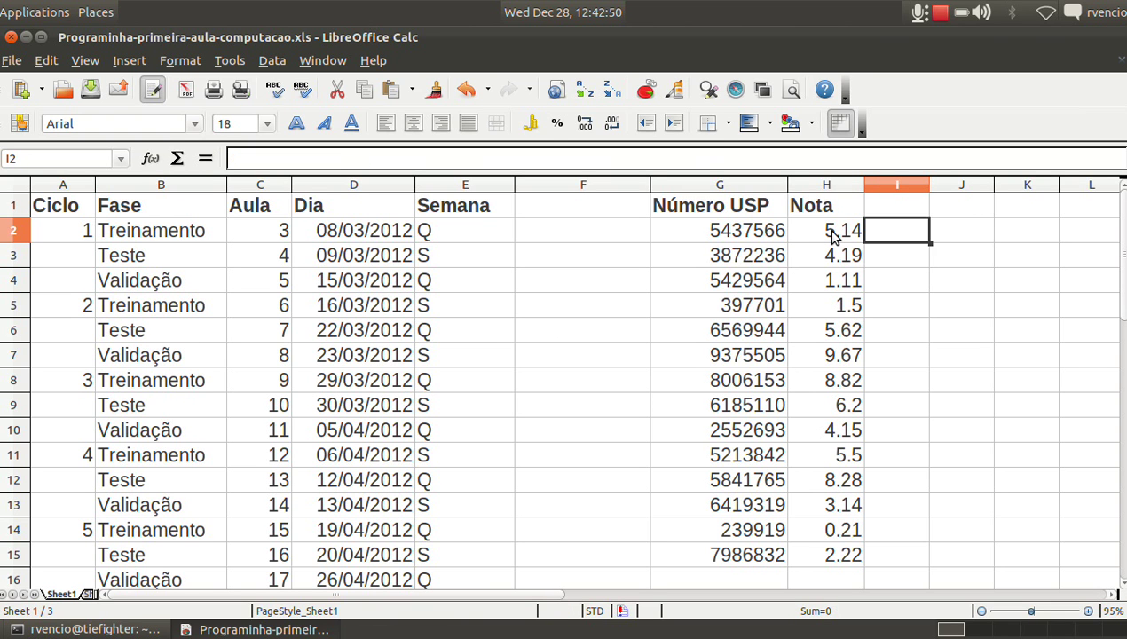
pyautogui.click(846, 266)
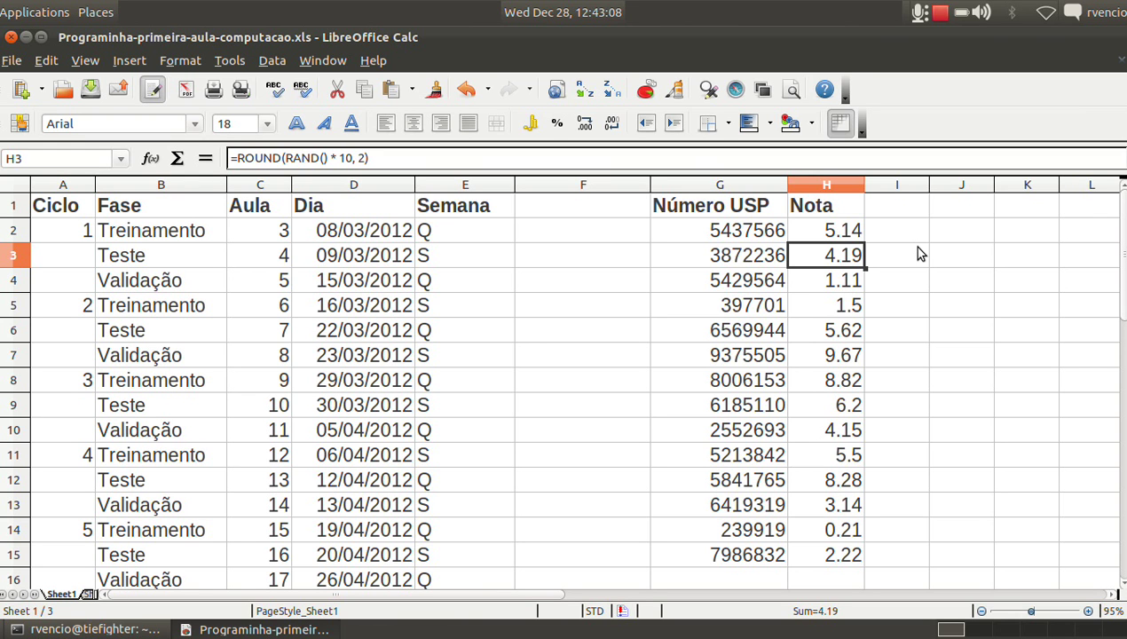
pyautogui.press('Up')
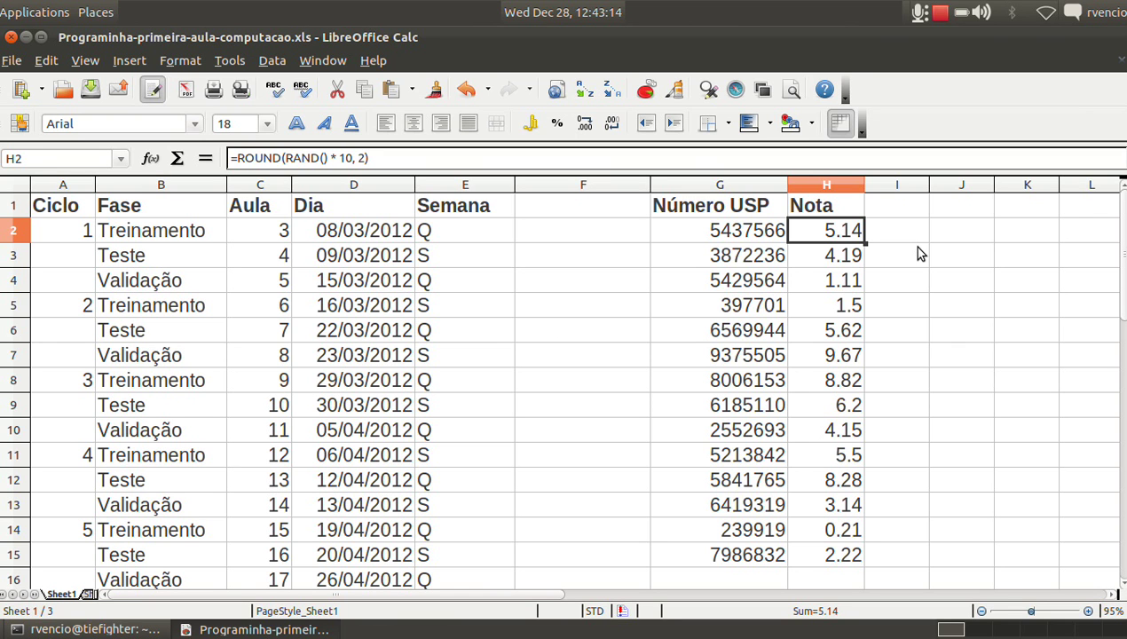
# Copy H2:H15 and paste it back over itself as numbers only, so H2 holds a plain 5.14.
pyautogui.hotkey('shift', 'Down')
pyautogui.hotkey('shift', 'Down')
pyautogui.hotkey('shift', 'Down')
pyautogui.hotkey('shift', 'Down')
pyautogui.hotkey('shift', 'Down')
pyautogui.hotkey('shift', 'Down')
pyautogui.hotkey('shift', 'Down')
pyautogui.hotkey('shift', 'Down')
pyautogui.hotkey('shift', 'Down')
pyautogui.hotkey('shift', 'Down')
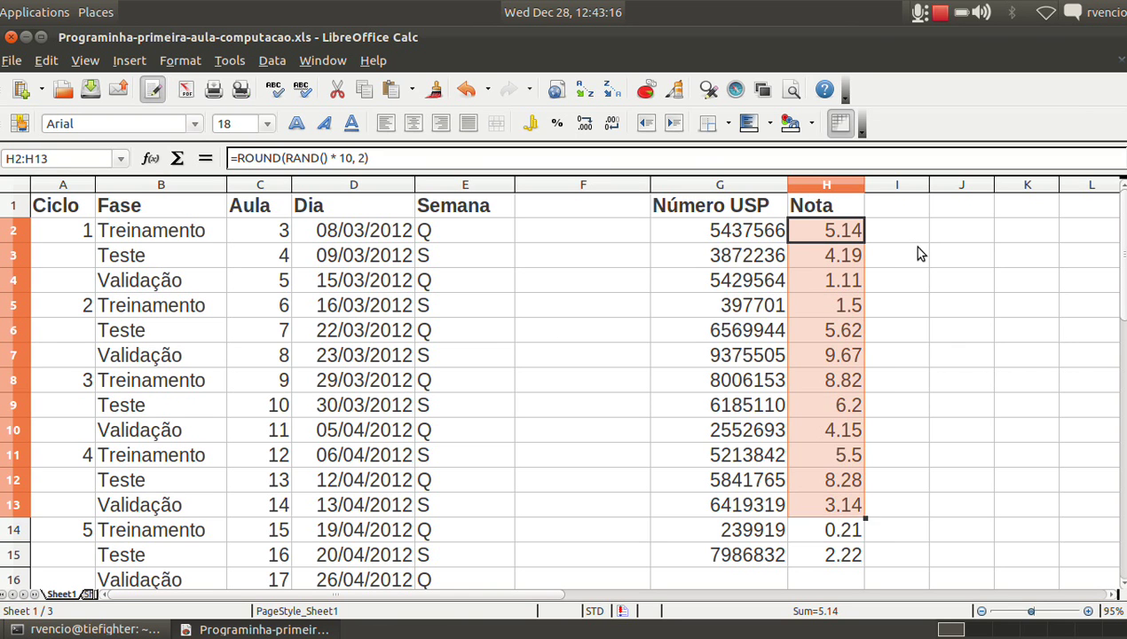
pyautogui.hotkey('shift', 'Down')
pyautogui.hotkey('shift', 'Down')
pyautogui.hotkey('ctrl', 'c')
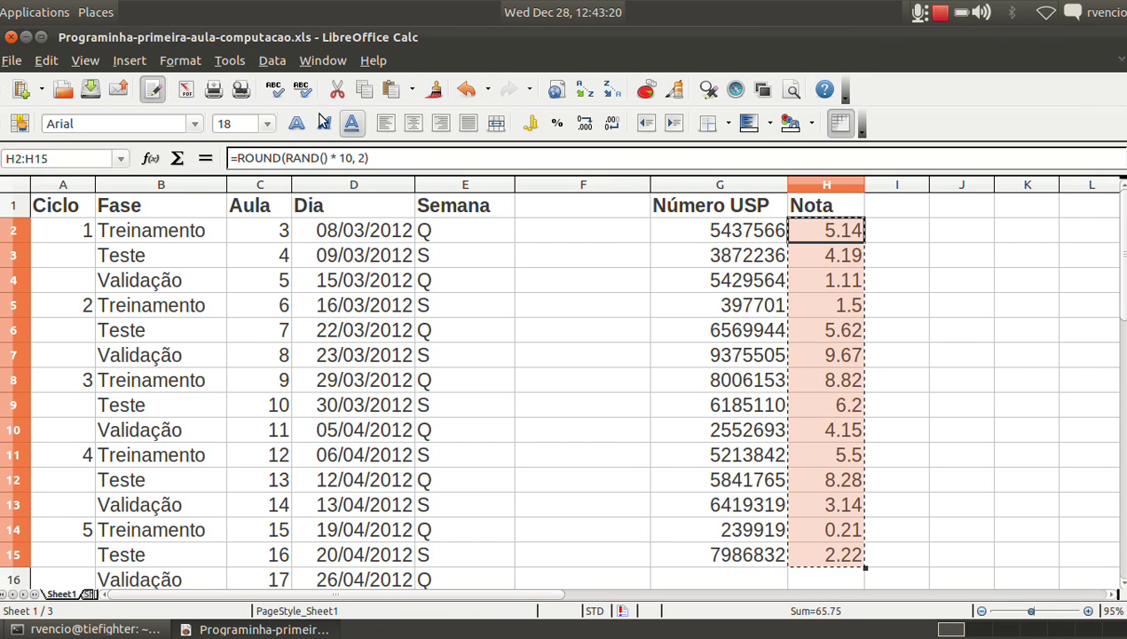
pyautogui.click(49, 60)
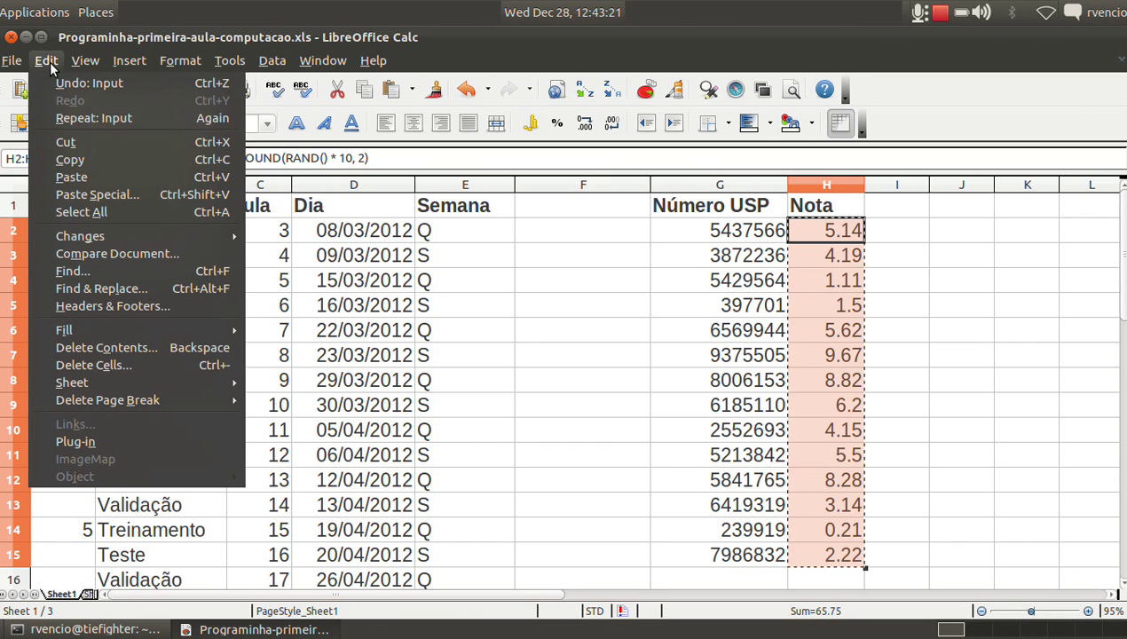
pyautogui.click(93, 194)
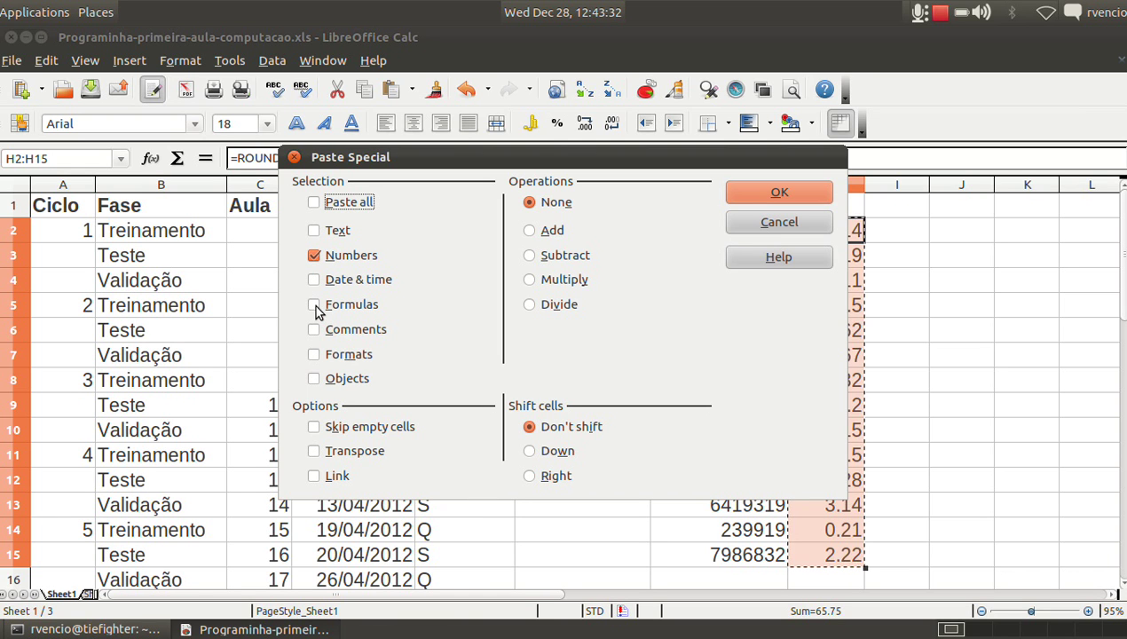
pyautogui.moveTo(569, 146); pyautogui.dragTo(456, 262)
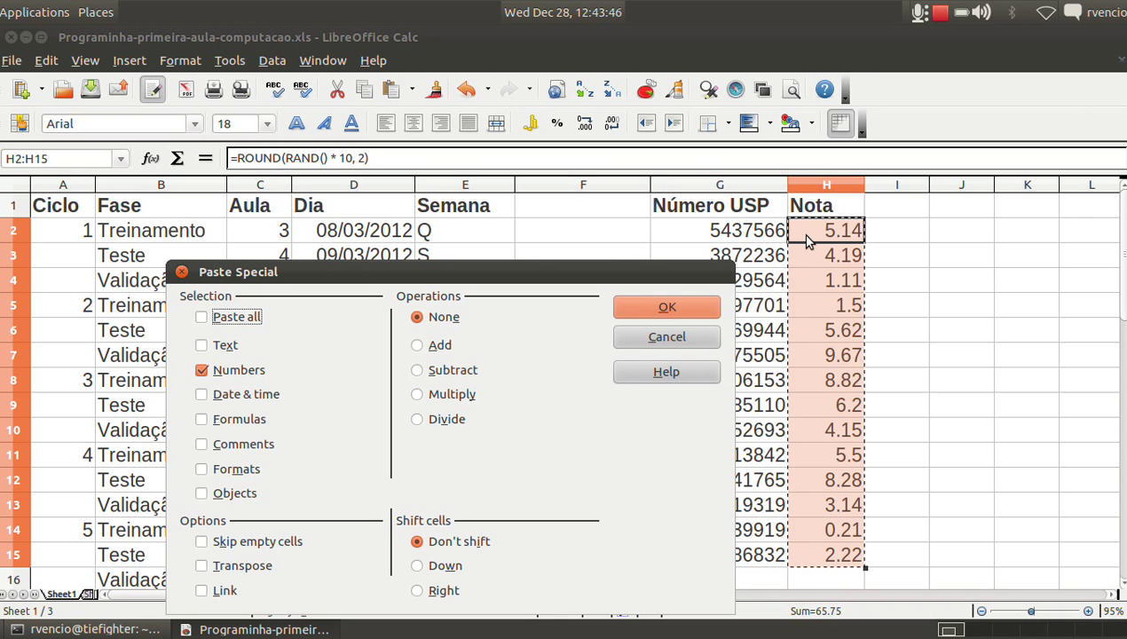
pyautogui.click(202, 373)
pyautogui.click(201, 371)
pyautogui.click(667, 308)
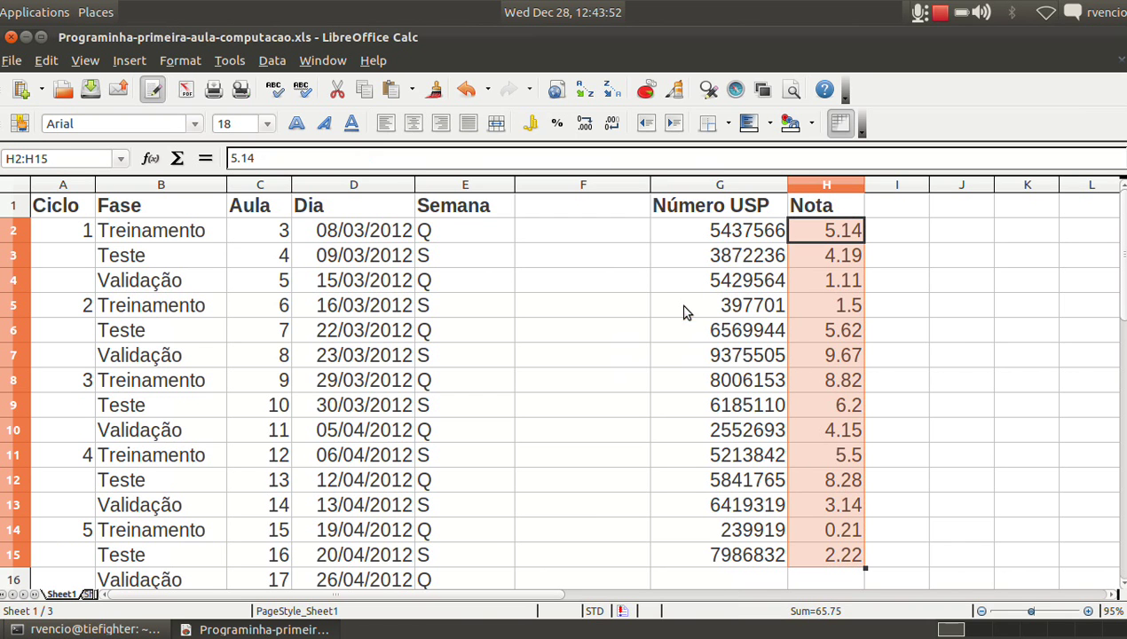
pyautogui.click(847, 234)
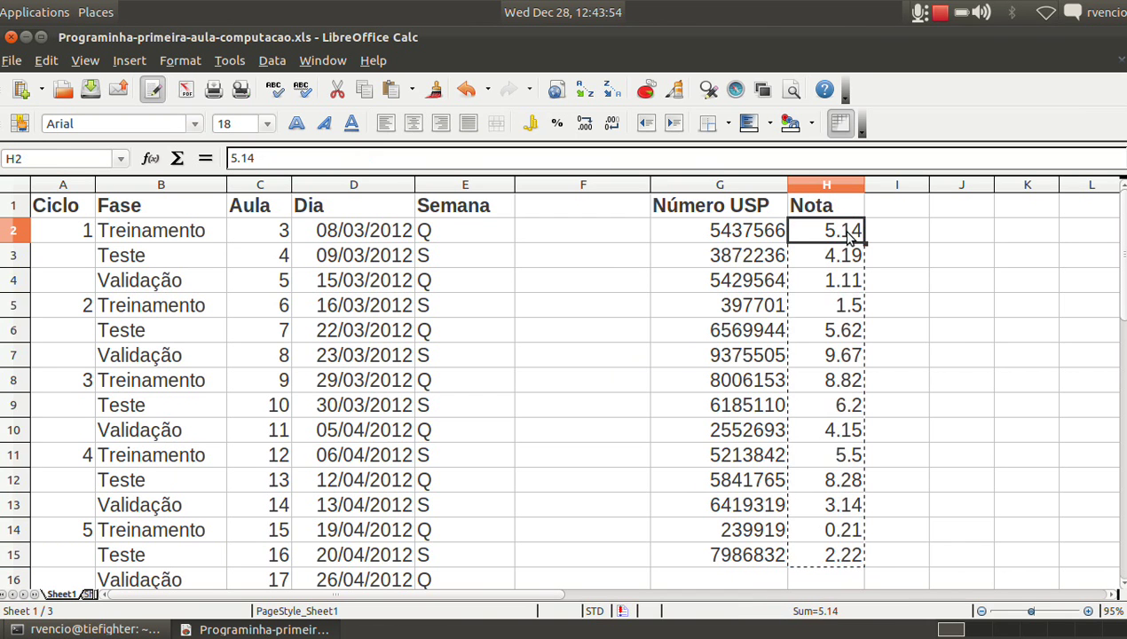
pyautogui.press('Escape')
pyautogui.press('Down')
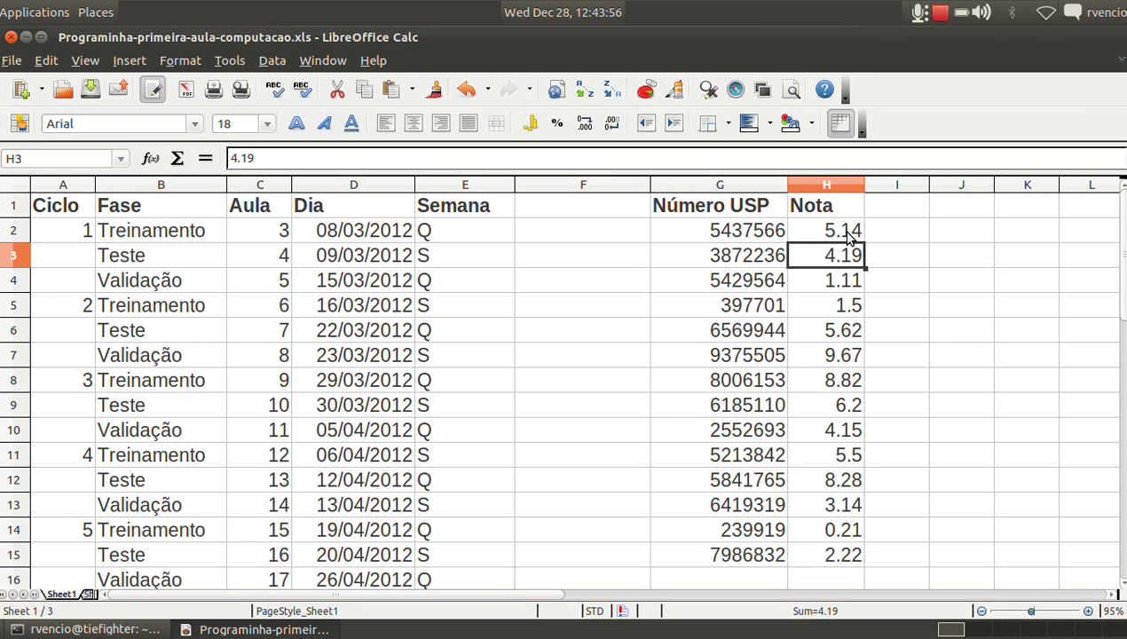
pyautogui.press('Down')
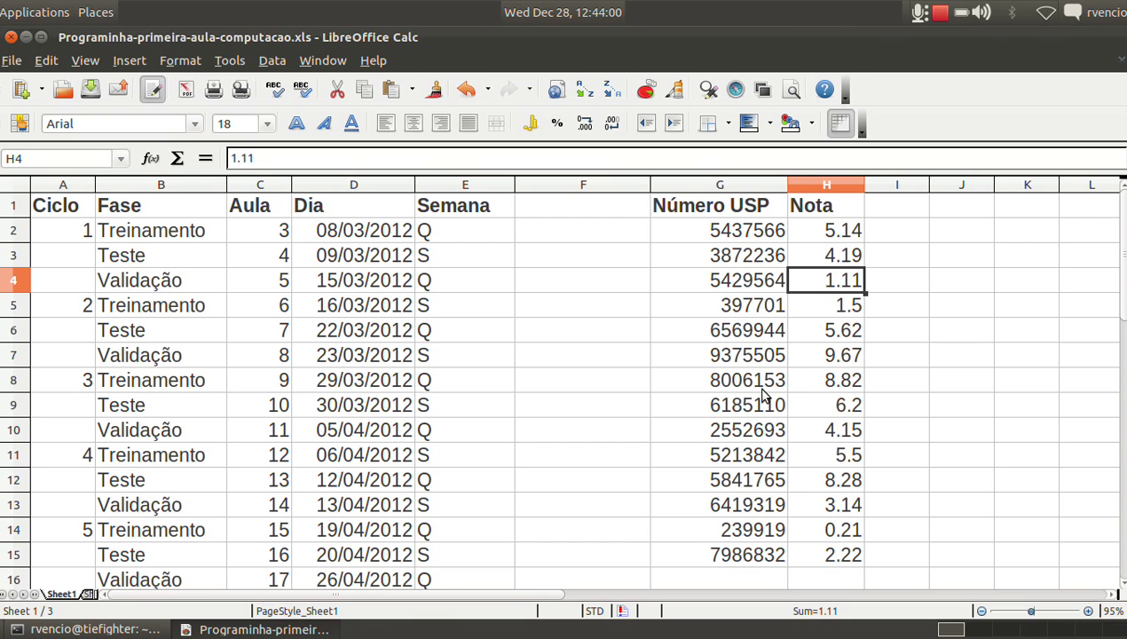
pyautogui.click(825, 236)
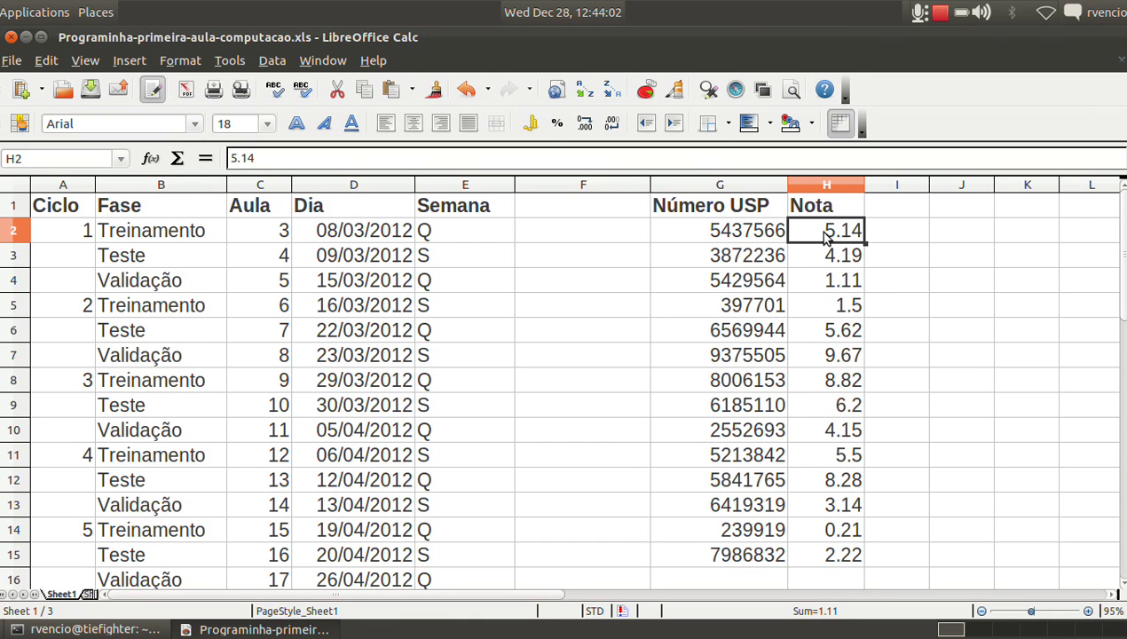
pyautogui.click(740, 232)
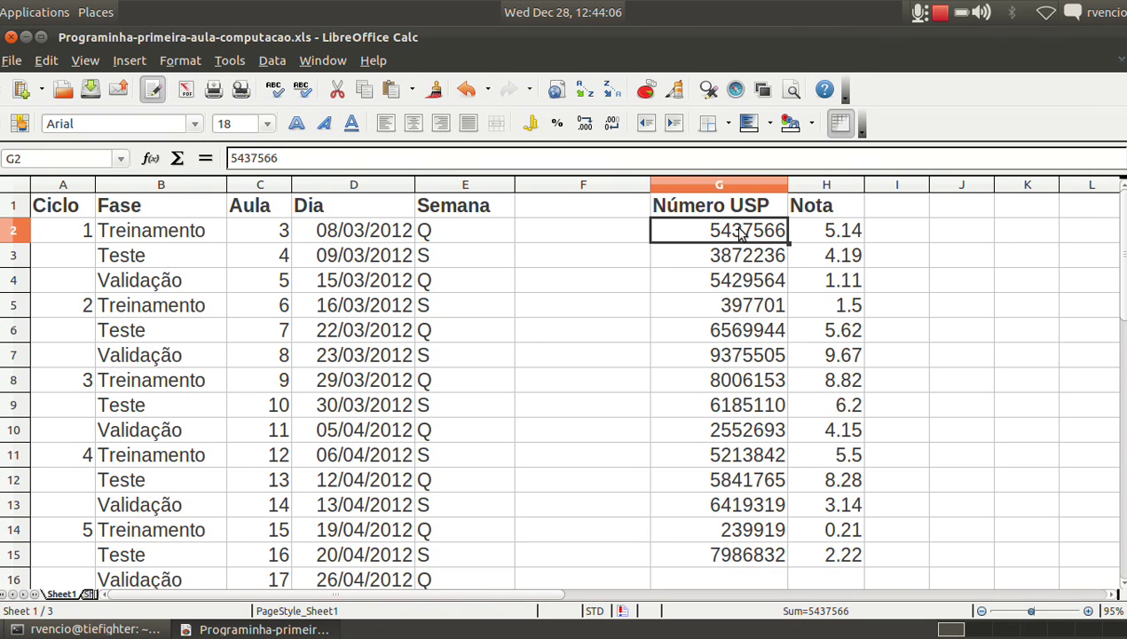
pyautogui.click(600, 236)
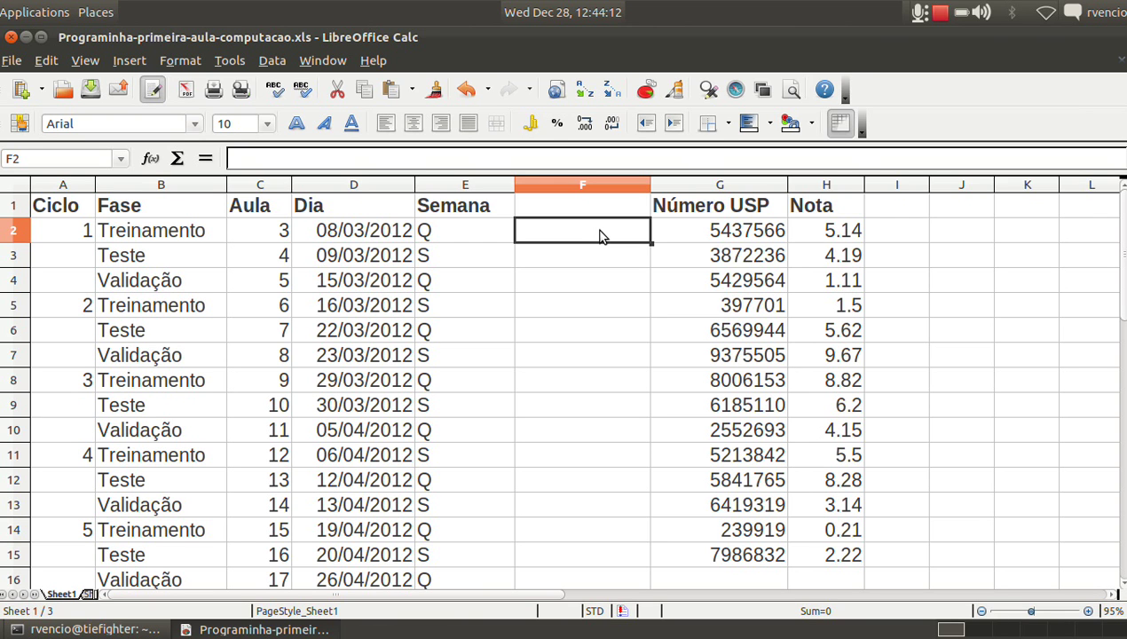
pyautogui.click(742, 252)
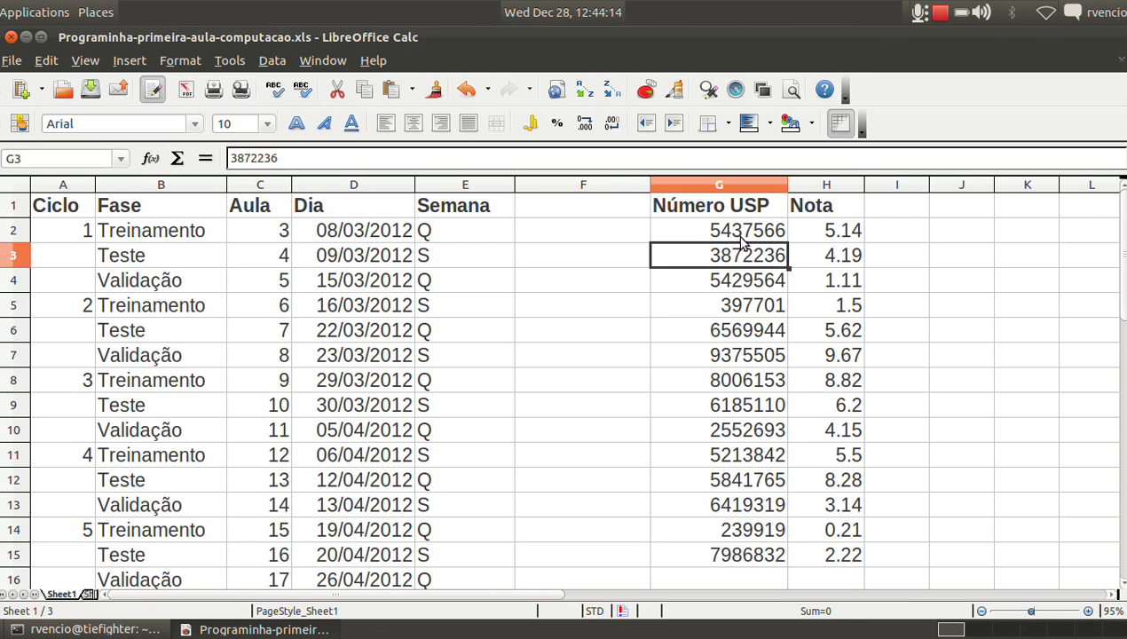
pyautogui.click(837, 232)
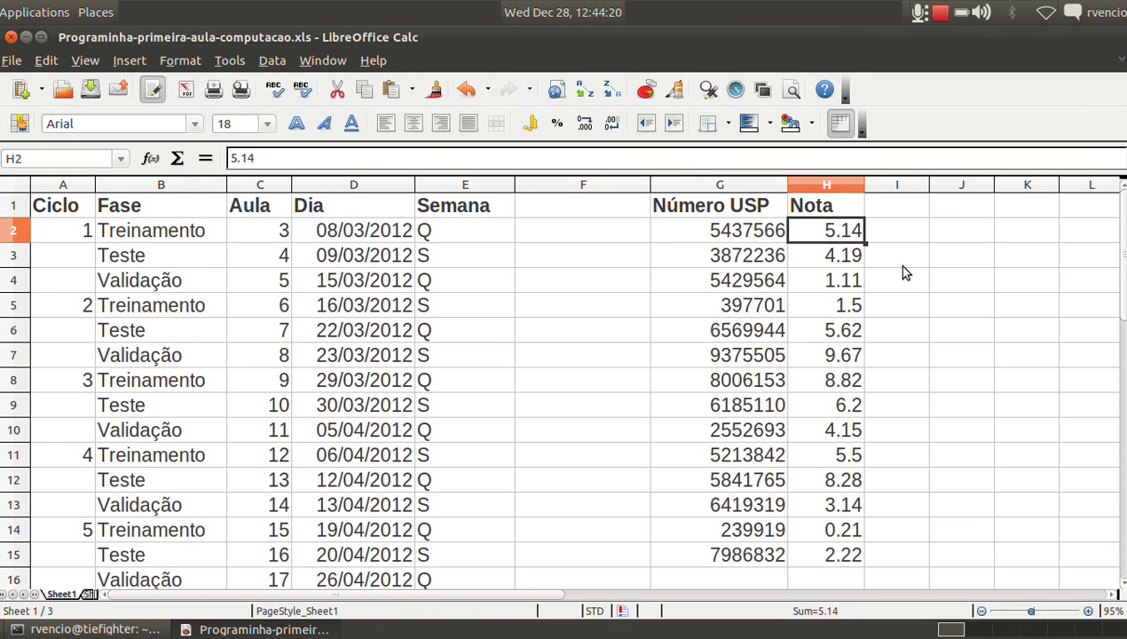
pyautogui.click(834, 257)
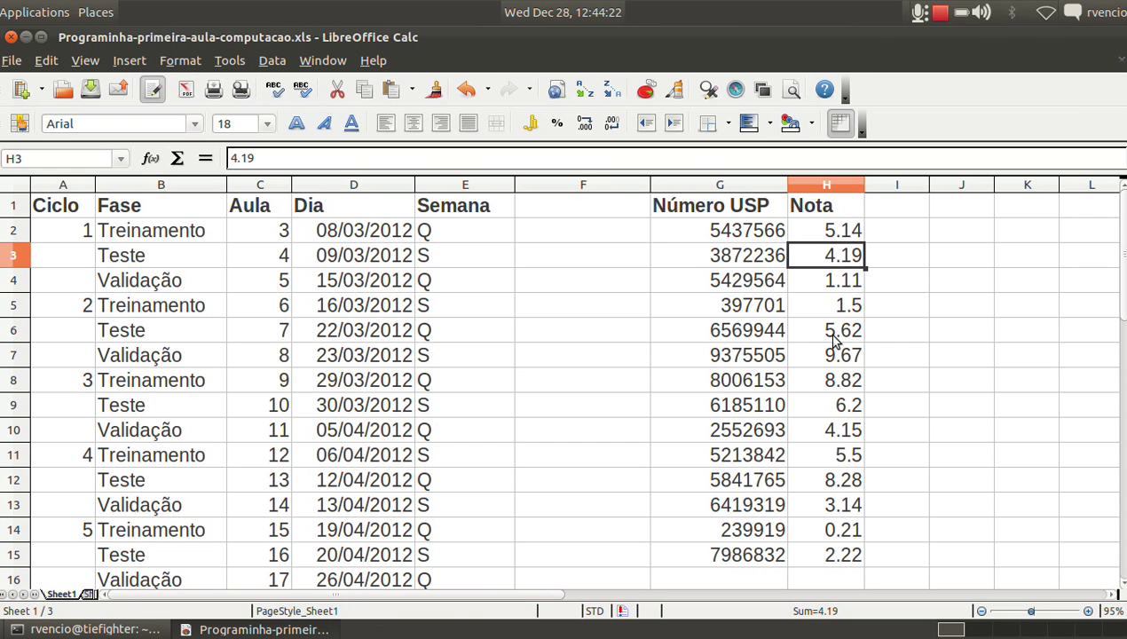
pyautogui.click(729, 208)
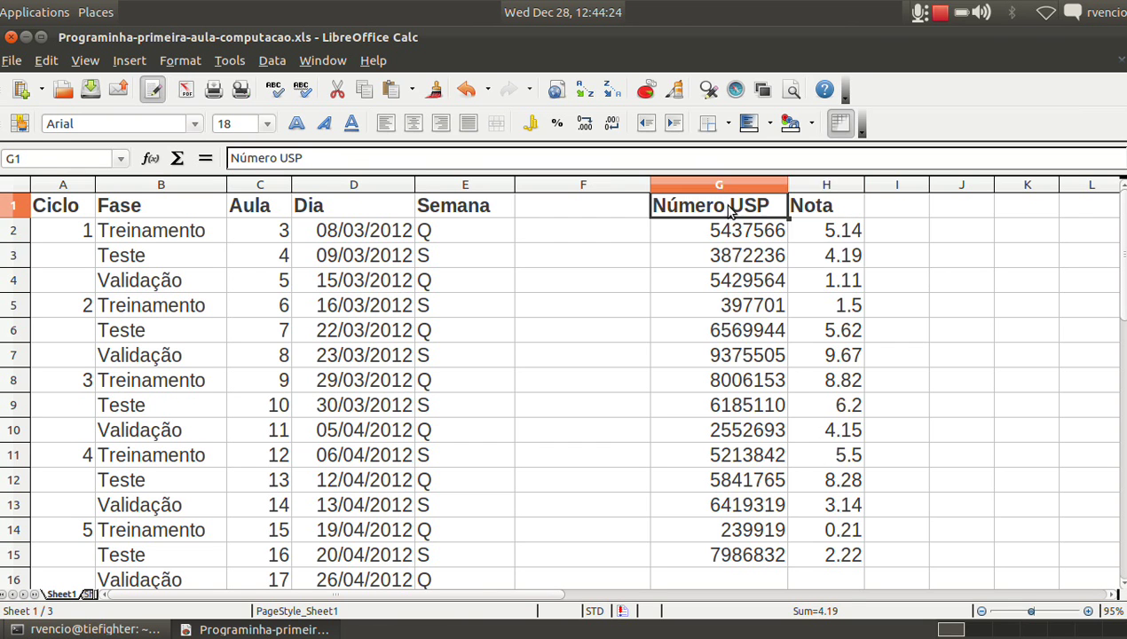
pyautogui.moveTo(729, 208); pyautogui.dragTo(807, 559)
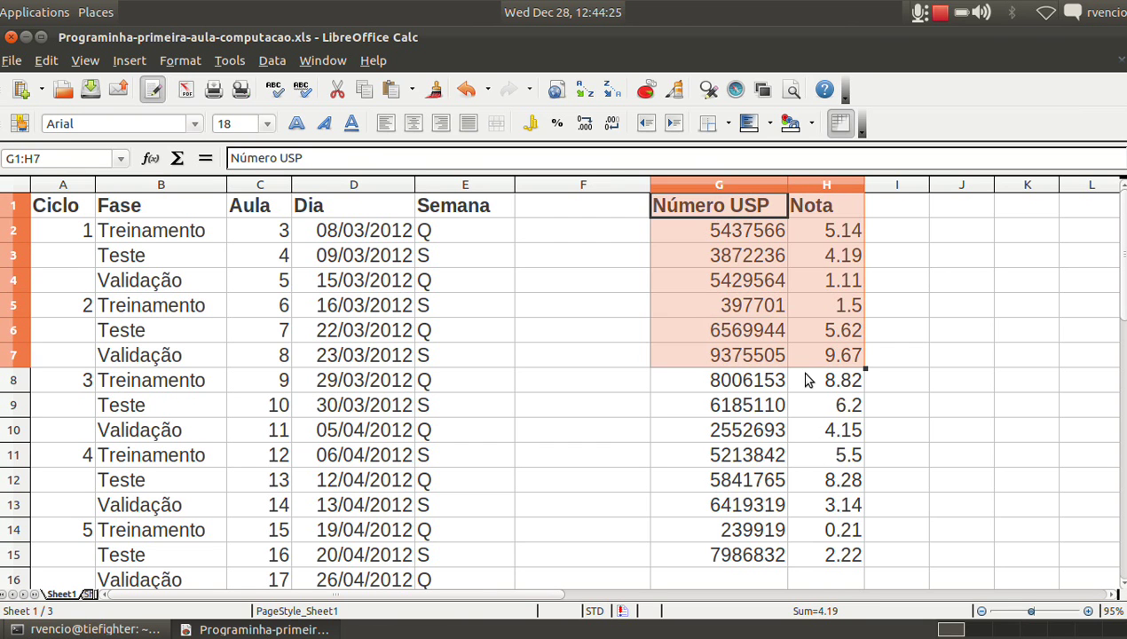
pyautogui.click(925, 542)
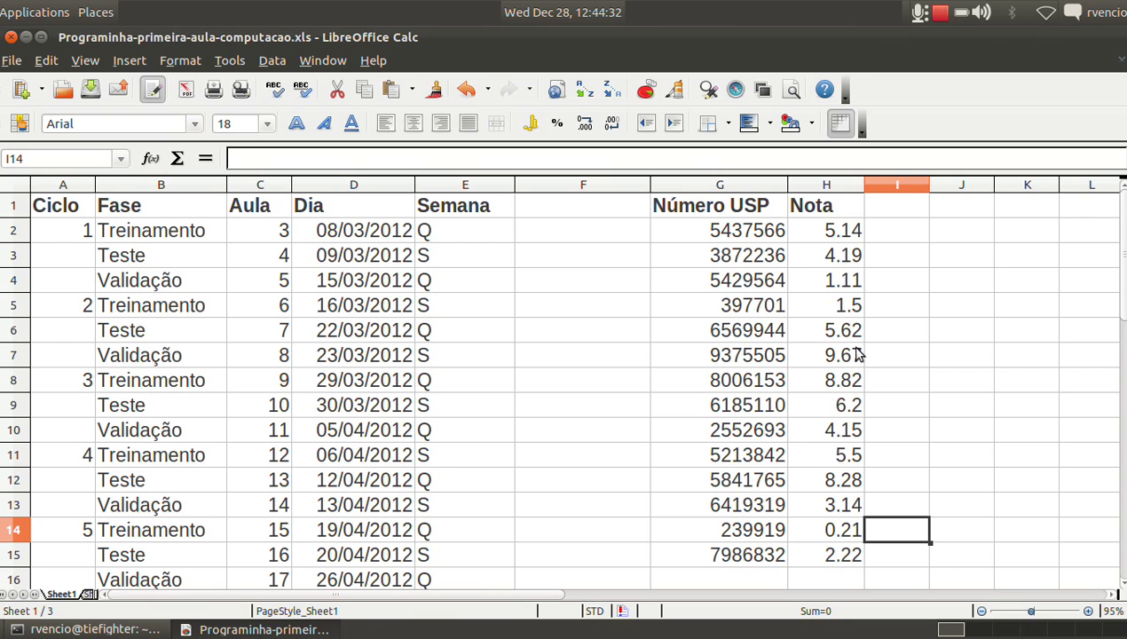
pyautogui.click(834, 238)
pyautogui.click(834, 254)
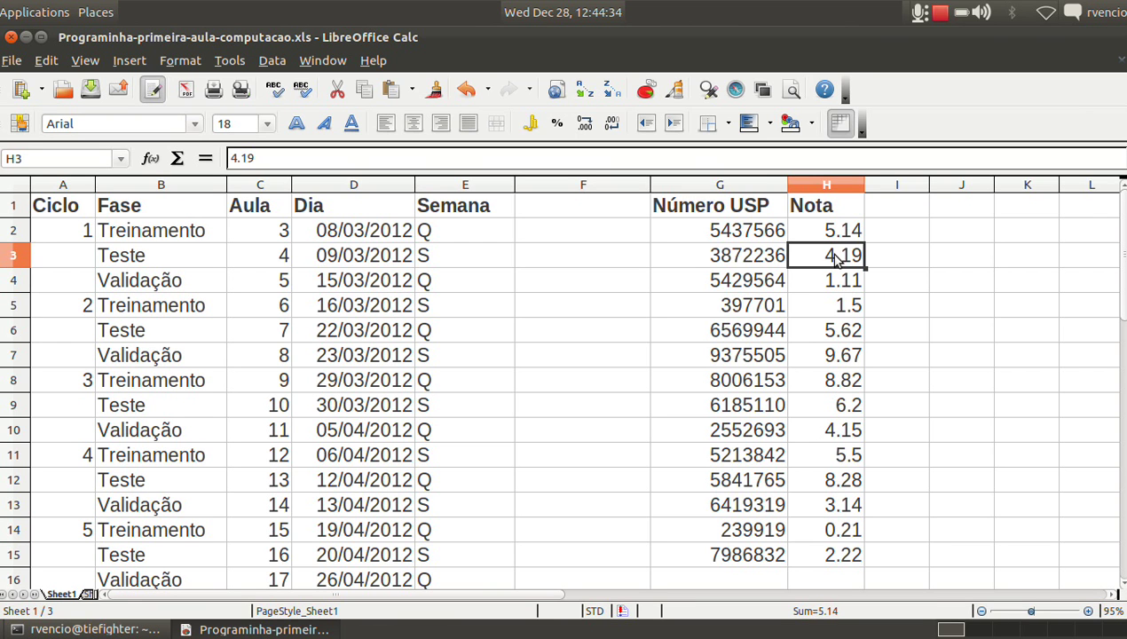
pyautogui.click(834, 286)
pyautogui.click(841, 318)
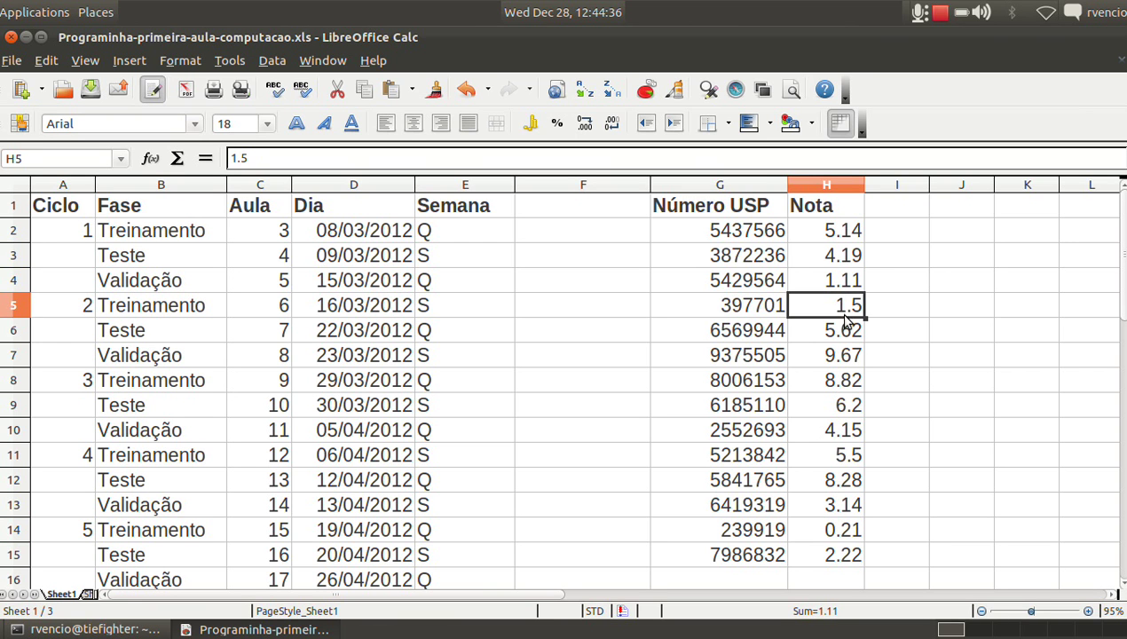
pyautogui.click(843, 338)
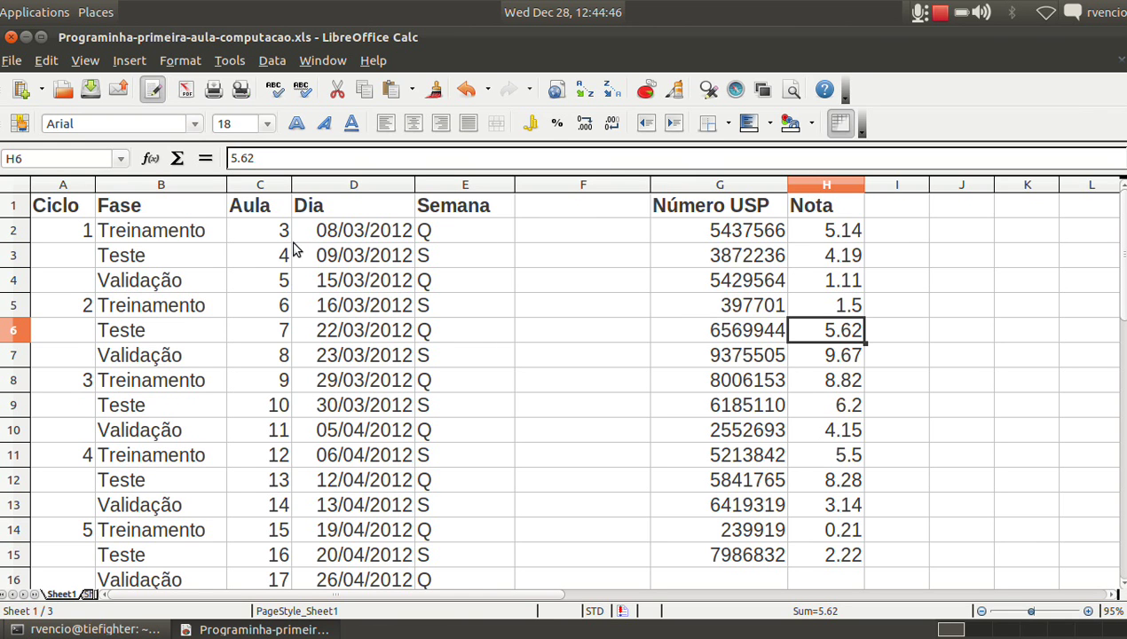
pyautogui.click(118, 255)
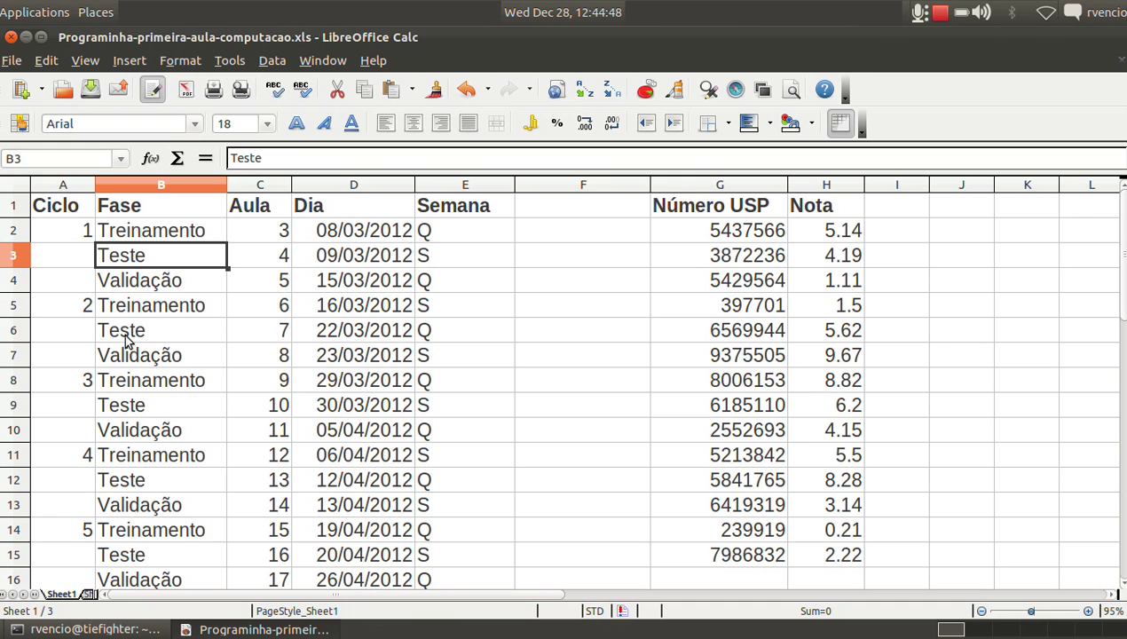
pyautogui.click(127, 332)
pyautogui.click(127, 408)
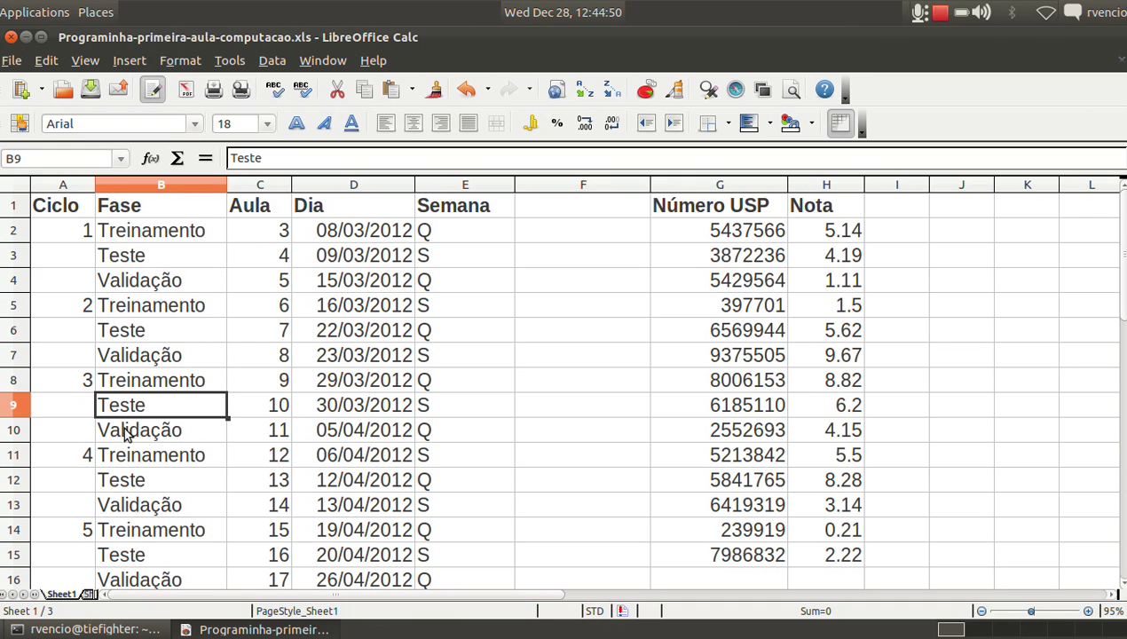
pyautogui.click(127, 480)
pyautogui.click(890, 237)
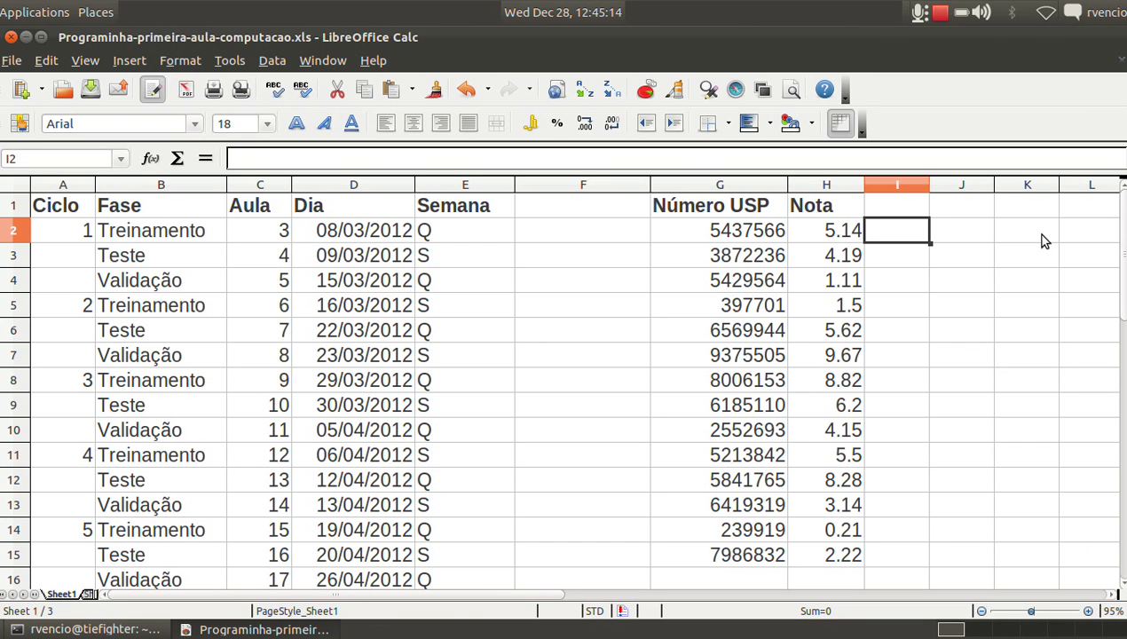
# Widen column I to fit a formula.
pyautogui.moveTo(929, 184); pyautogui.dragTo(1035, 184)
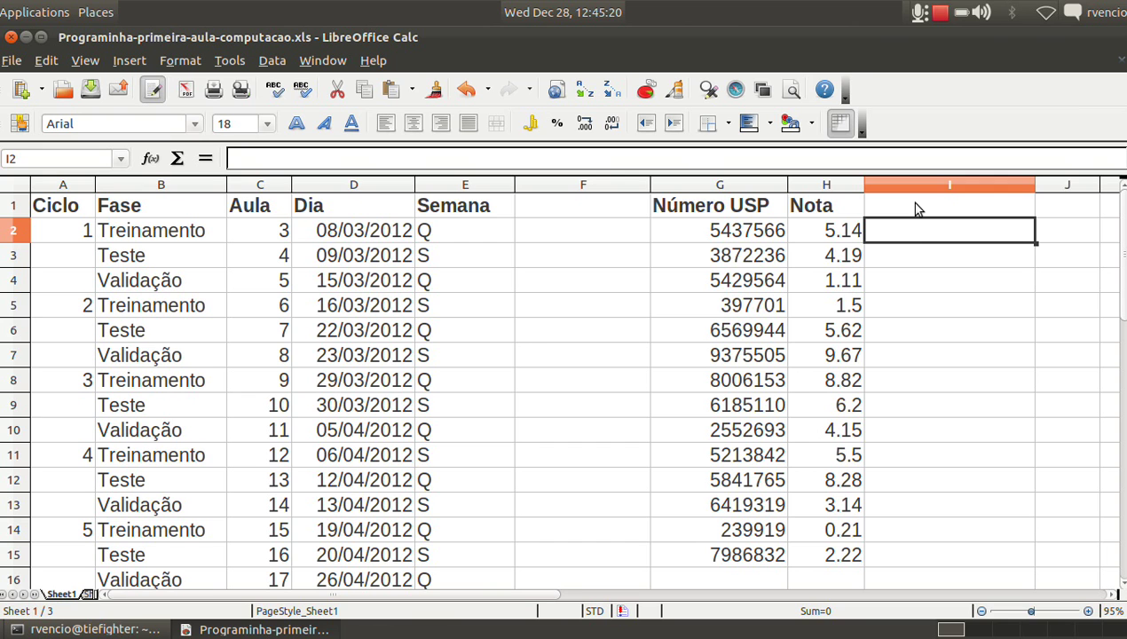
# Start the formula =if( in cell I2.
pyautogui.write('=')
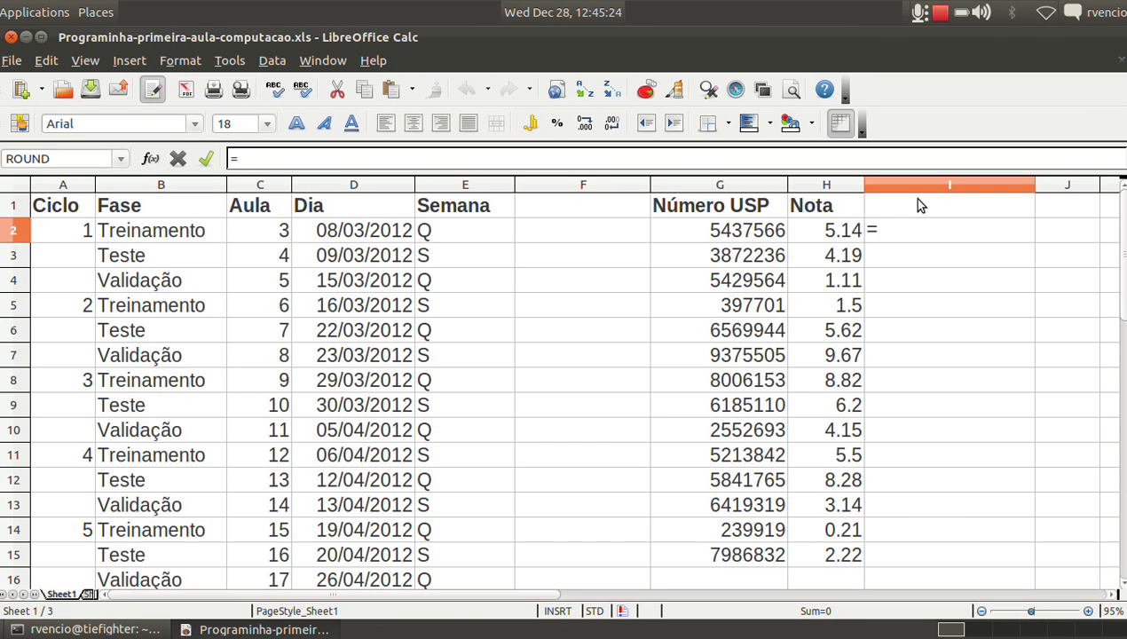
pyautogui.write('if')
pyautogui.write('(')
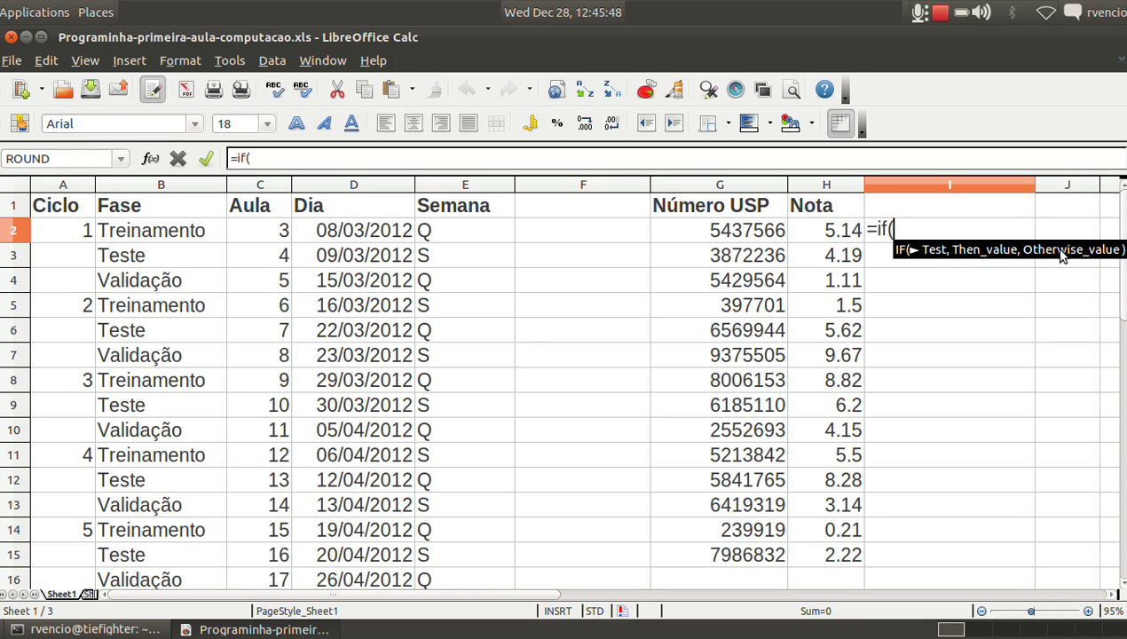
# Enter =IF(H2>5, "passou", "não-passou") in I2, referencing the Nota in H2.
pyautogui.click(830, 233)
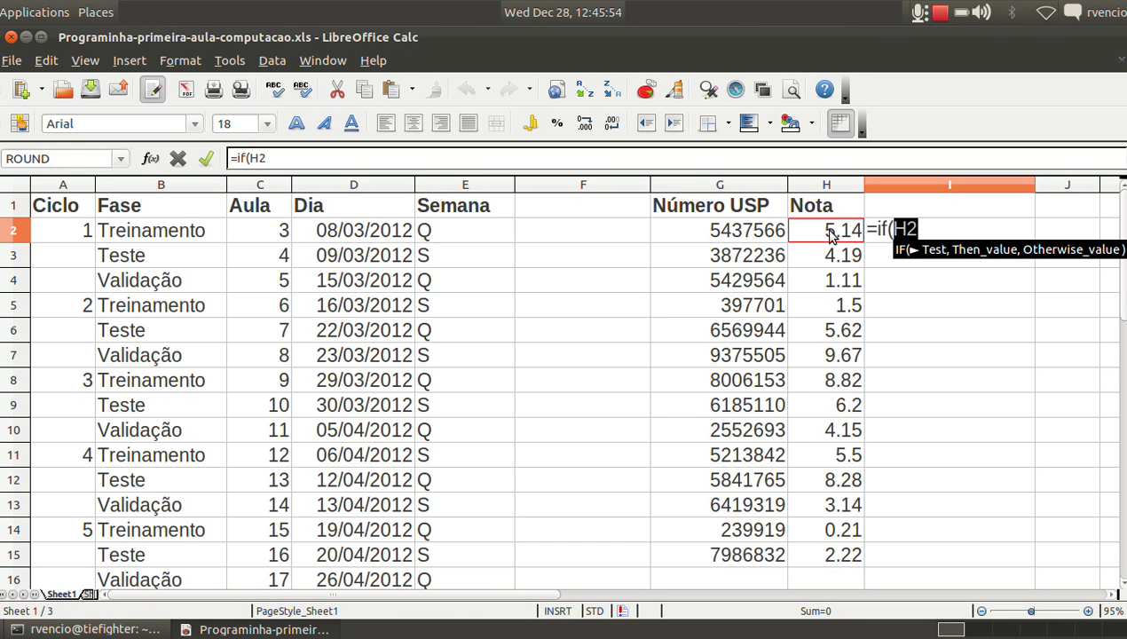
pyautogui.write('>')
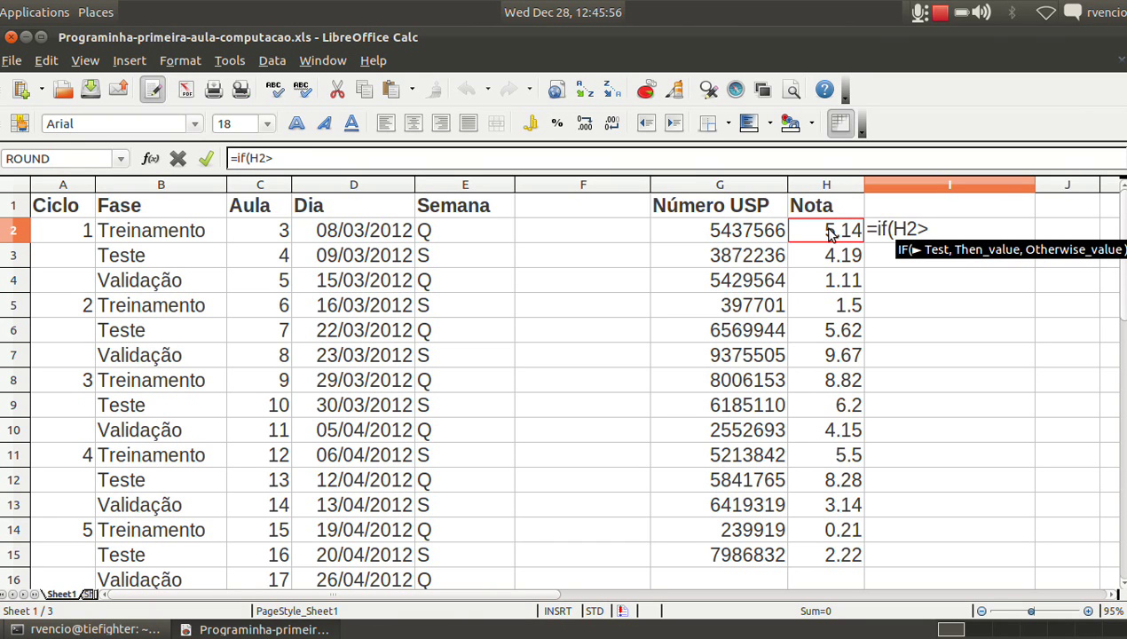
pyautogui.write('5')
pyautogui.write(', ')
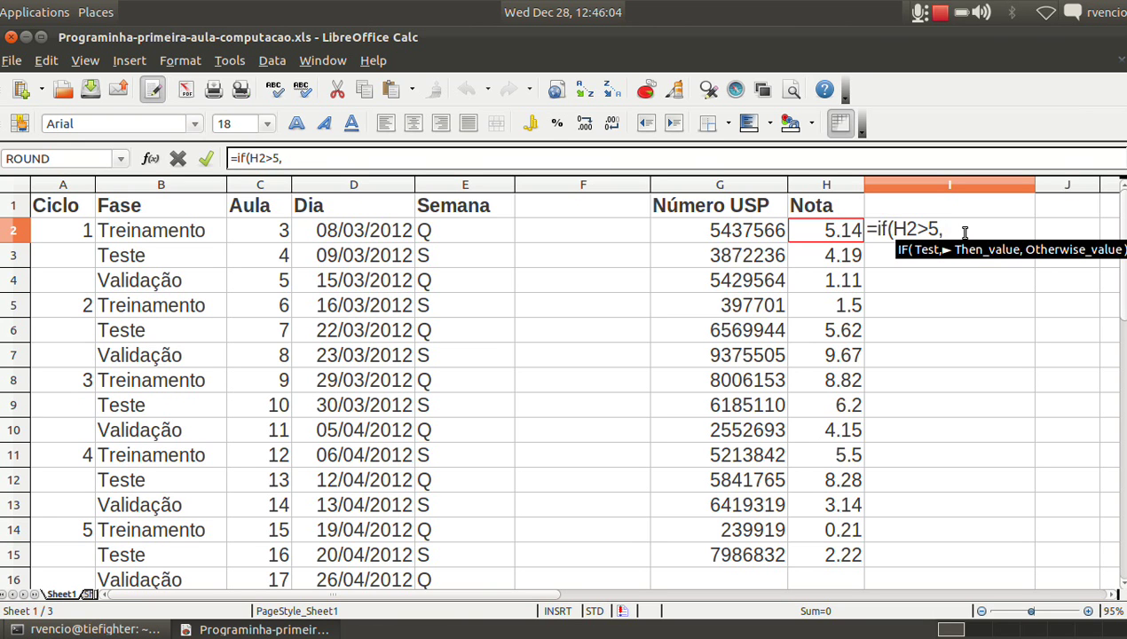
pyautogui.write('"passou')
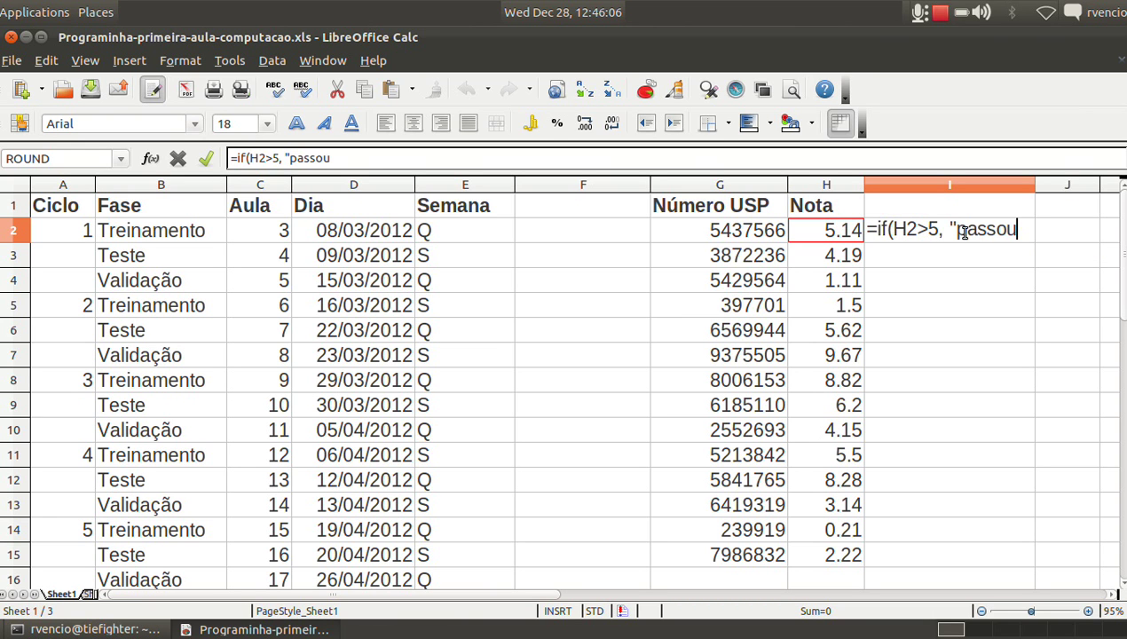
pyautogui.write('"')
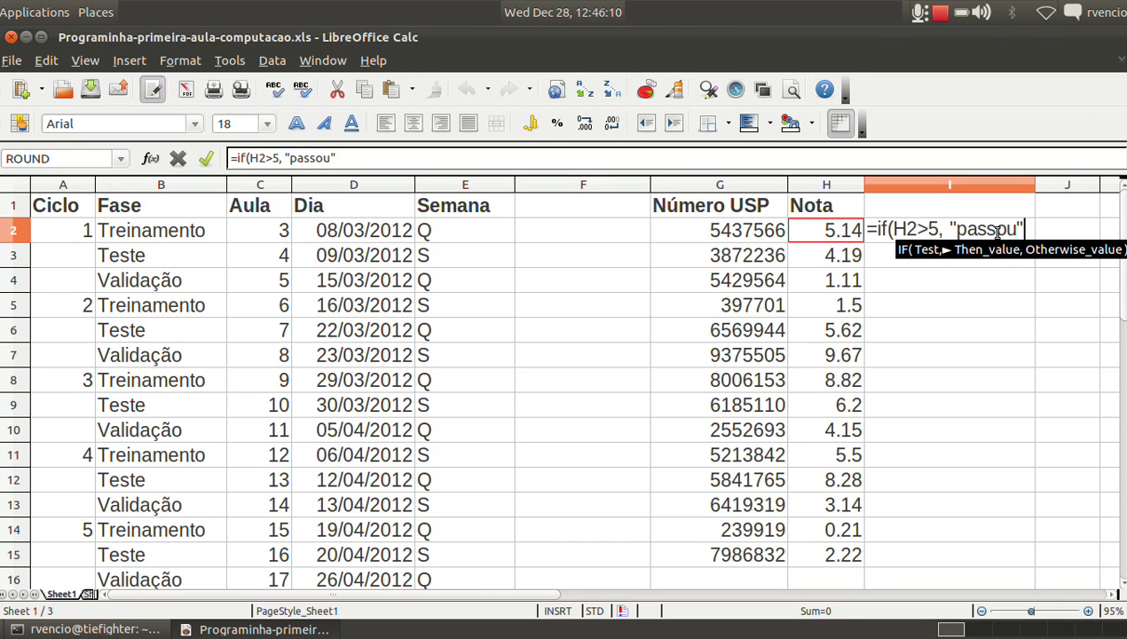
pyautogui.write(',')
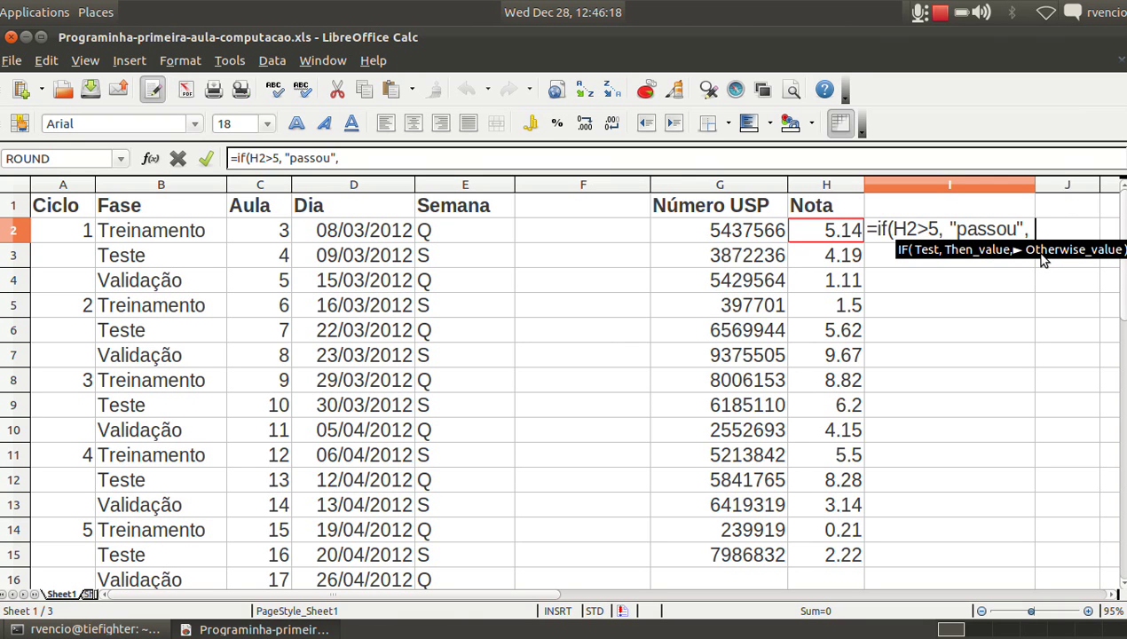
pyautogui.write('"')
pyautogui.write('não-passou')
pyautogui.press('BackSpace')
pyautogui.write('u")')
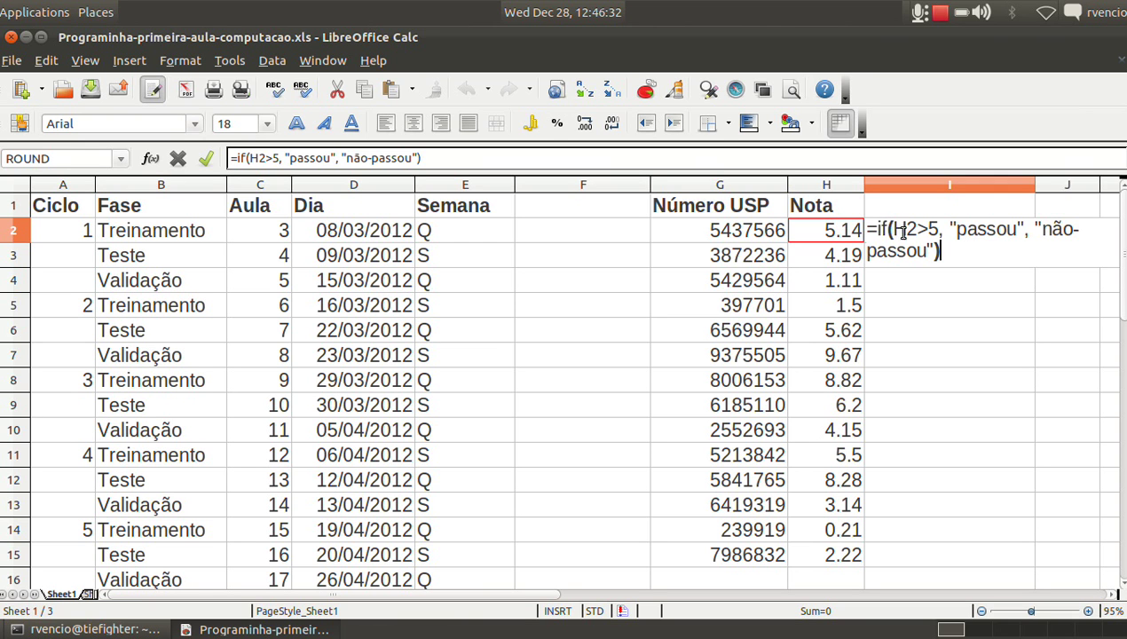
pyautogui.press('Return')
# Copy I2's pass/fail formula and paste it row by row into I3 through I15.
pyautogui.click(914, 239)
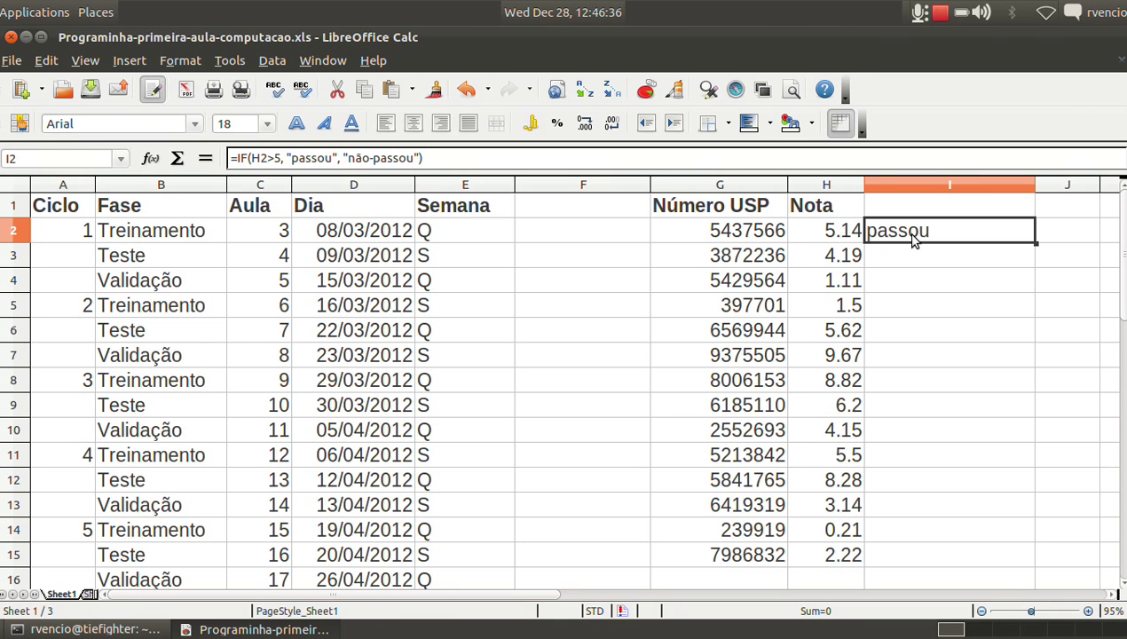
pyautogui.hotkey('ctrl', 'c')
pyautogui.press('Down')
pyautogui.hotkey('ctrl', 'v')
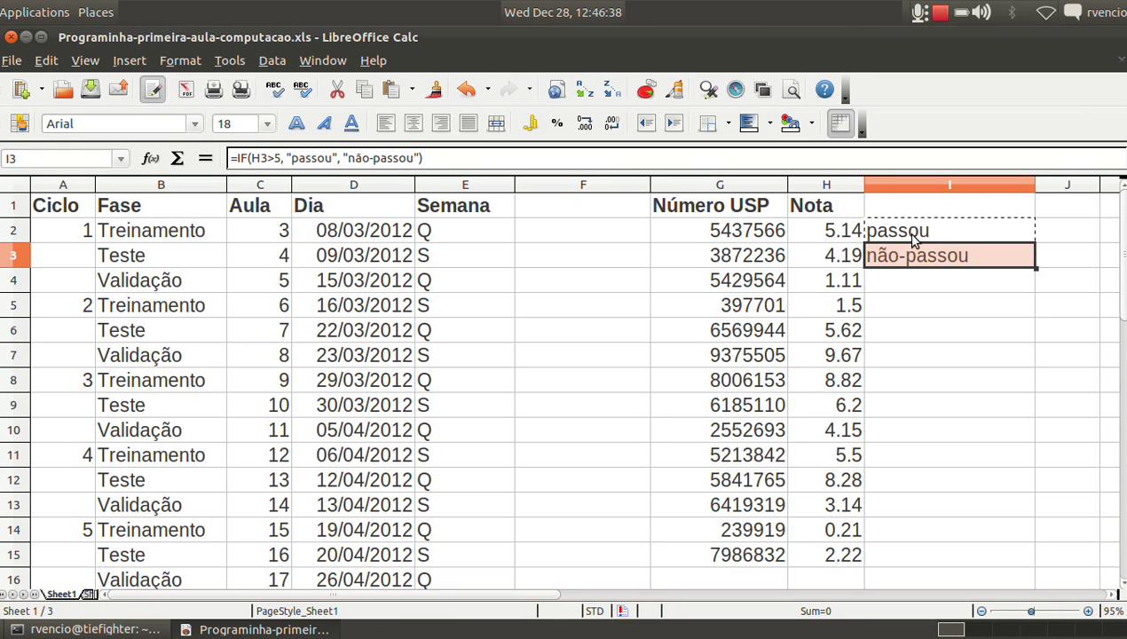
pyautogui.press('Down')
pyautogui.hotkey('ctrl', 'v')
pyautogui.press('Down')
pyautogui.hotkey('ctrl', 'v')
pyautogui.press('Down')
pyautogui.hotkey('ctrl', 'v')
pyautogui.press('Down')
pyautogui.hotkey('ctrl', 'v')
pyautogui.press('Down')
pyautogui.hotkey('ctrl', 'v')
pyautogui.press('Down')
pyautogui.hotkey('ctrl', 'v')
pyautogui.press('Down')
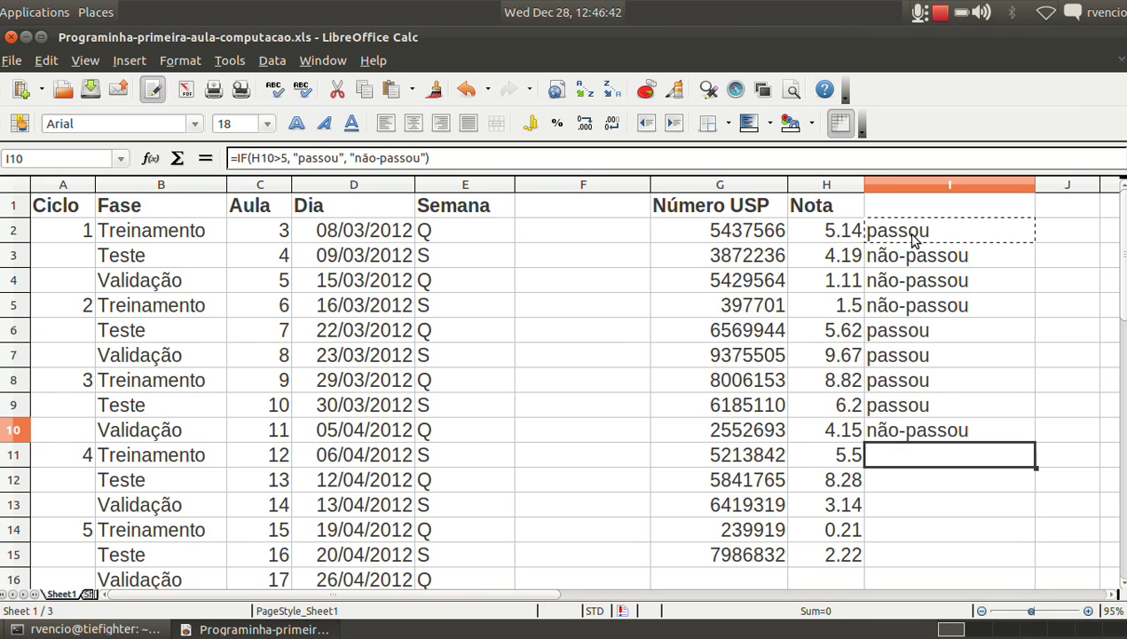
pyautogui.hotkey('ctrl', 'v')
pyautogui.press('Down')
pyautogui.hotkey('ctrl', 'v')
pyautogui.press('Down')
pyautogui.hotkey('ctrl', 'v')
pyautogui.press('Down')
pyautogui.hotkey('ctrl', 'v')
pyautogui.press('Down')
pyautogui.hotkey('ctrl', 'v')
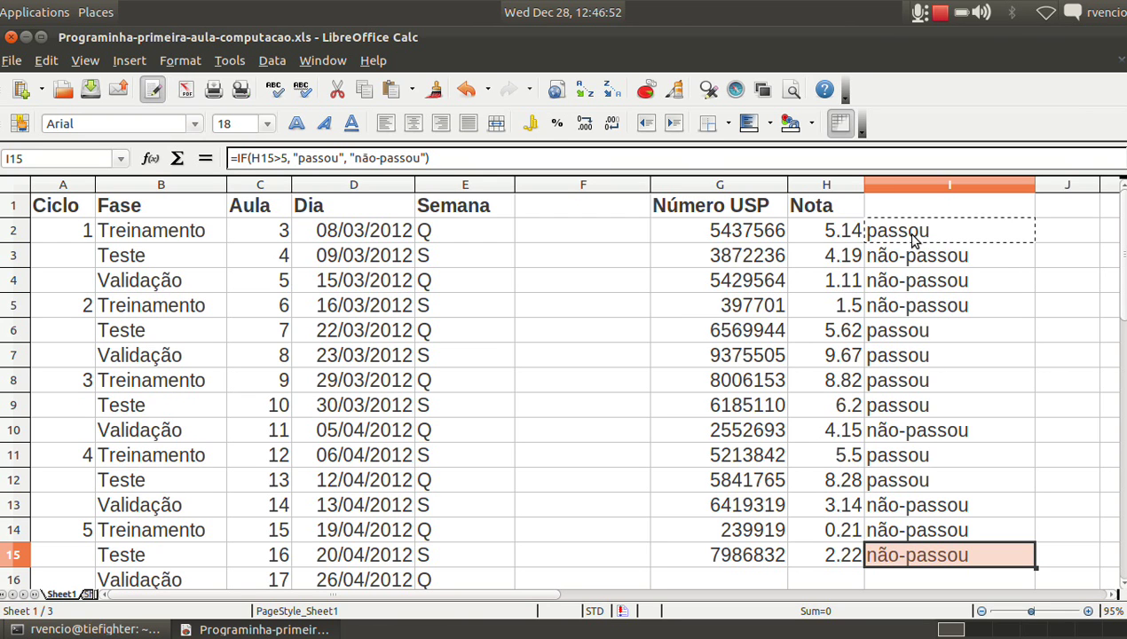
pyautogui.click(914, 238)
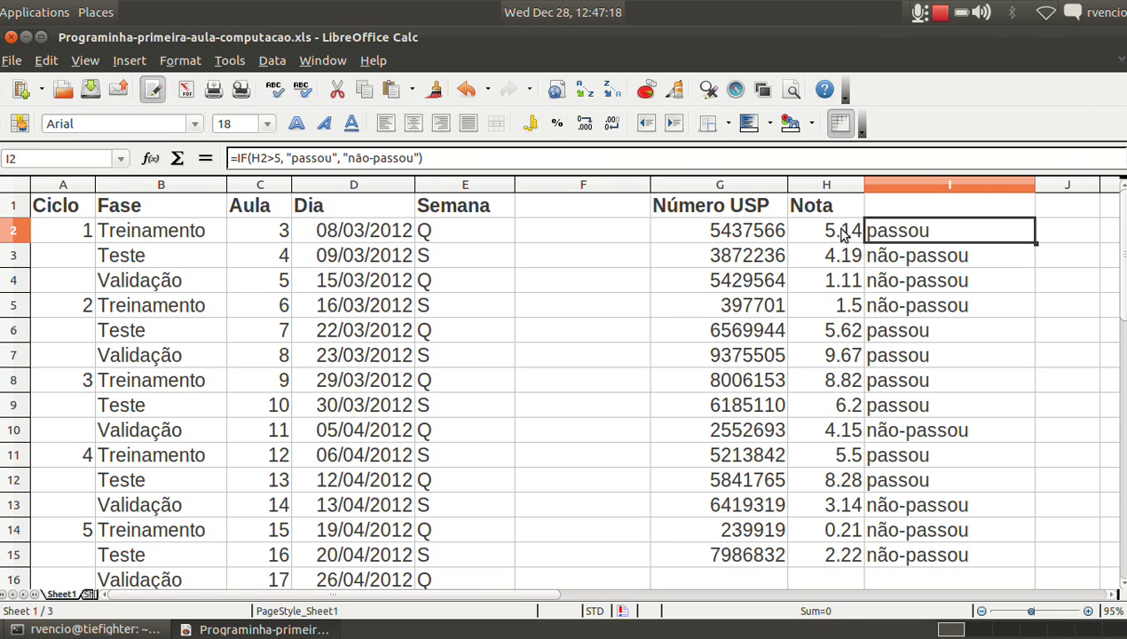
# Compare H3 and I3's copied formula with I2, then open I2's formula in the input line.
pyautogui.hotkey('ctrl', 'c')
pyautogui.click(851, 264)
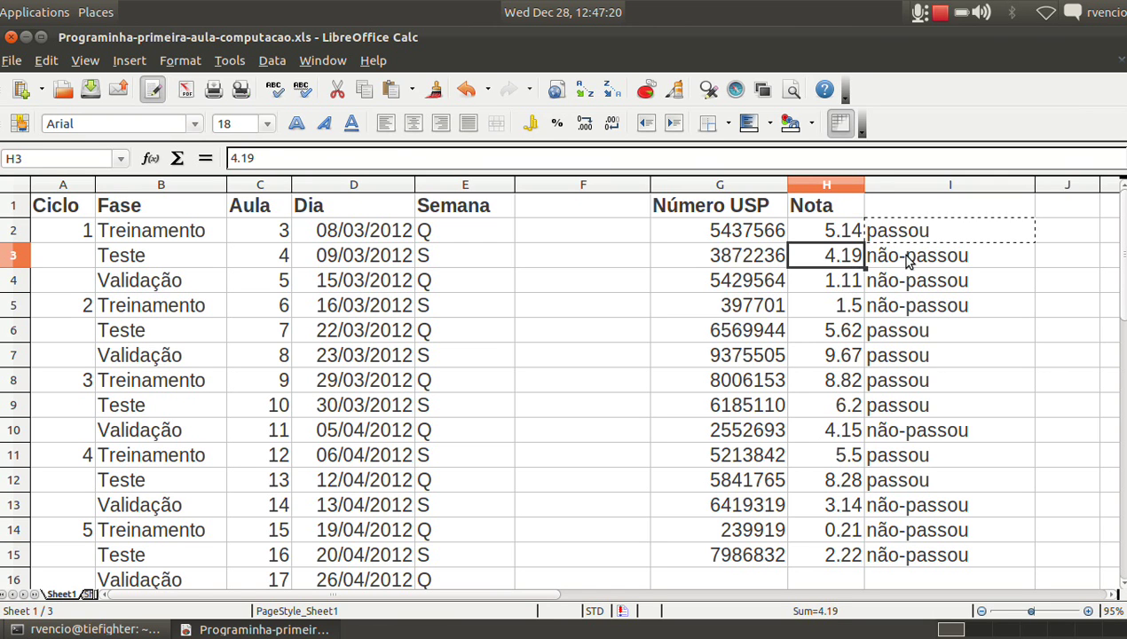
pyautogui.click(909, 259)
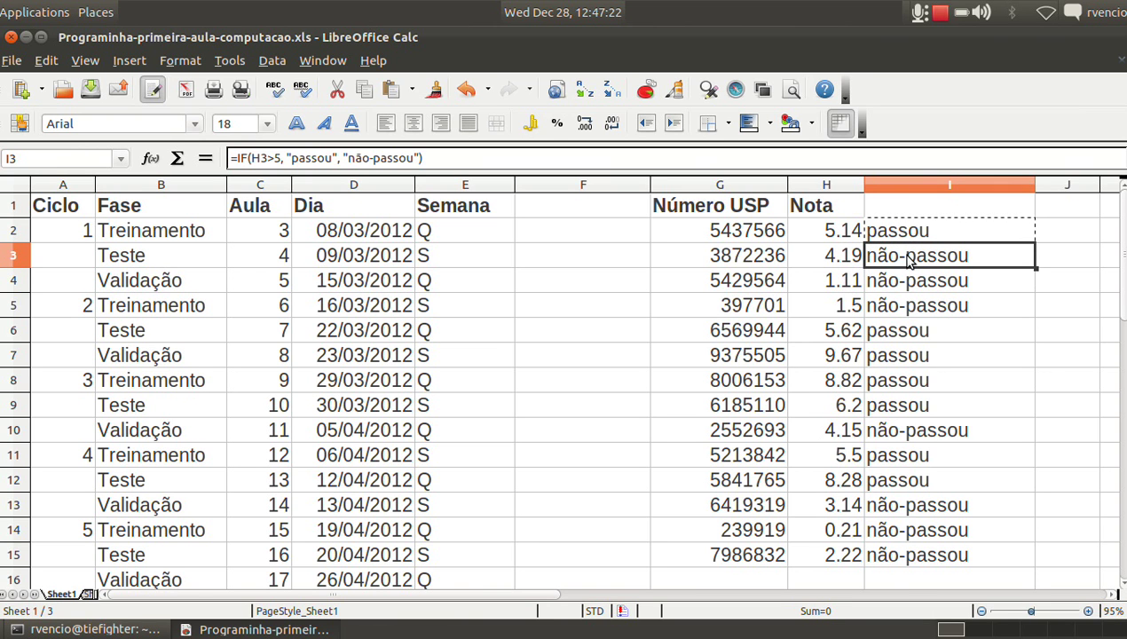
pyautogui.click(901, 229)
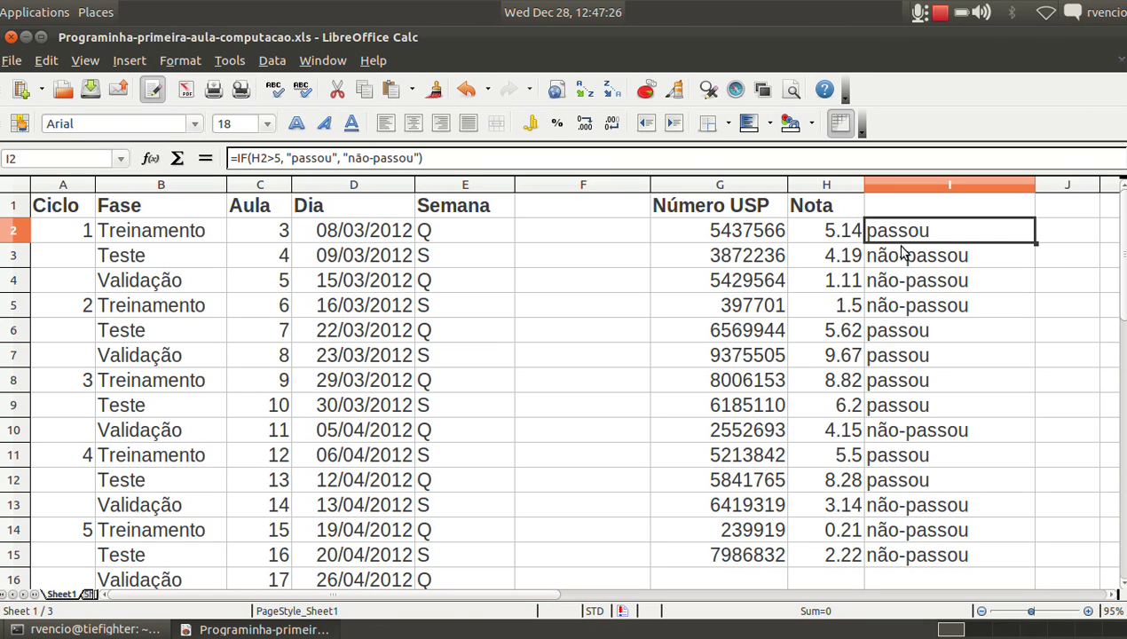
pyautogui.hotkey('ctrl', 'c')
pyautogui.click(903, 258)
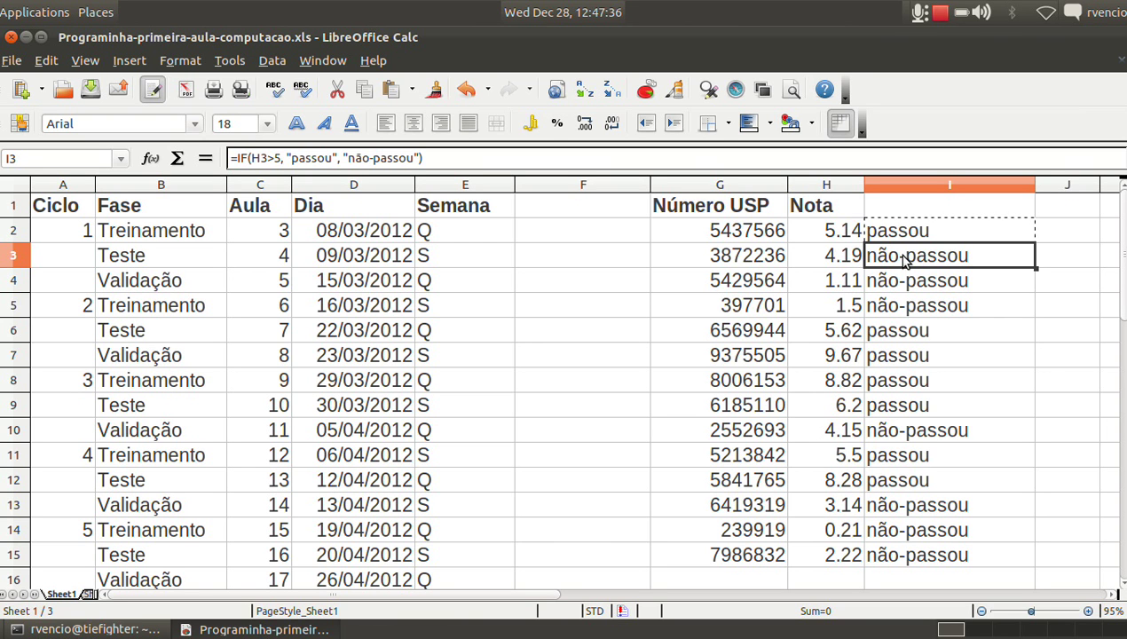
pyautogui.press('Up')
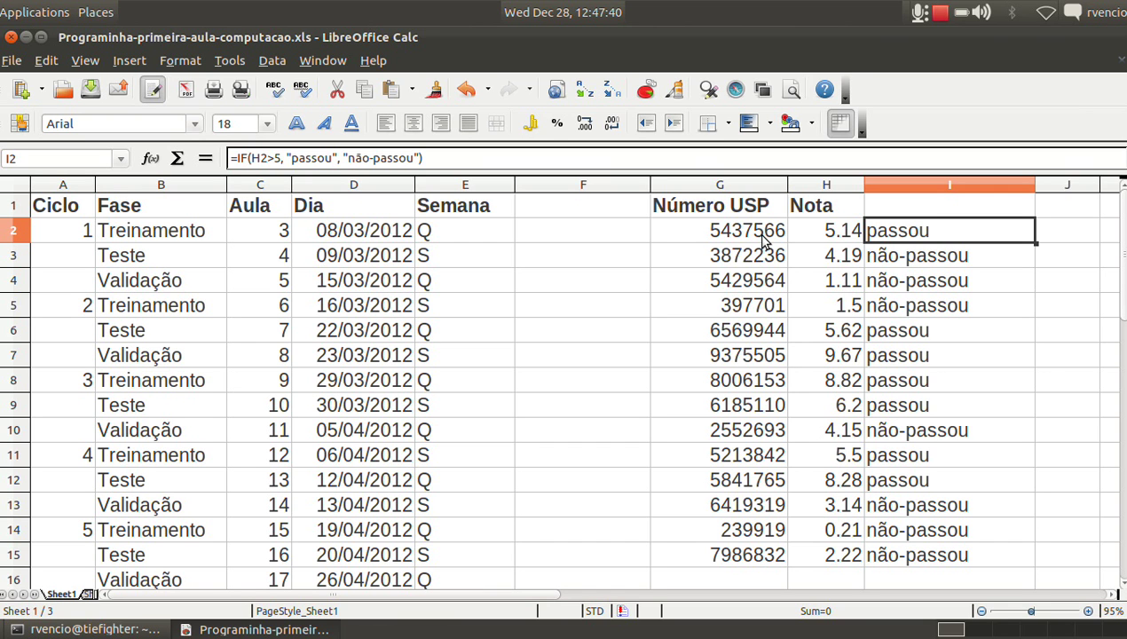
pyautogui.click(323, 158)
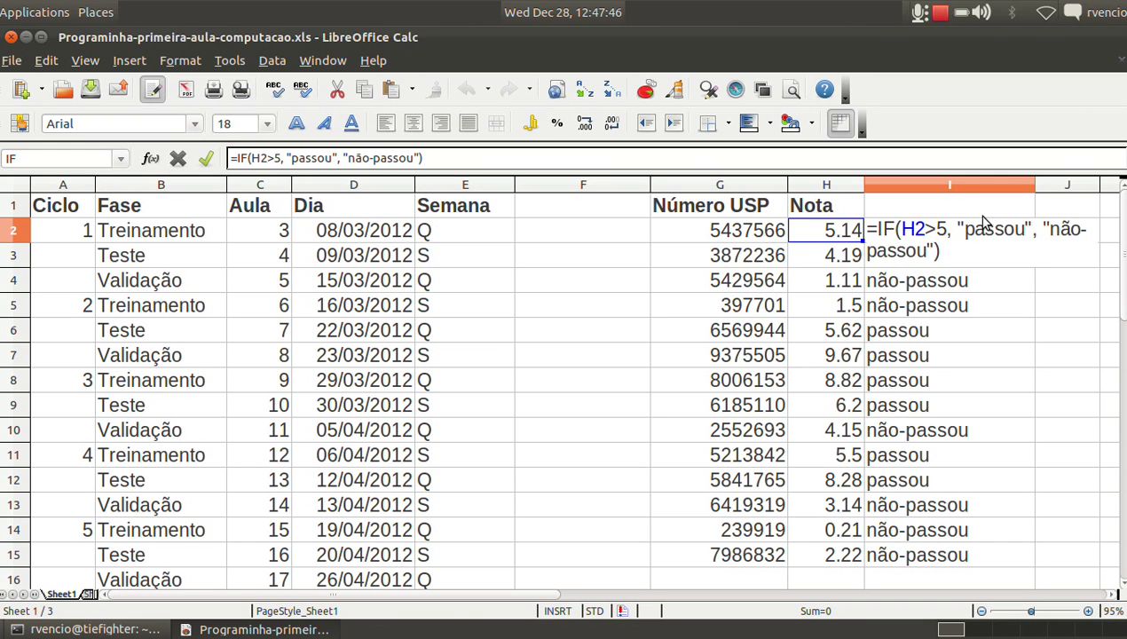
# Delete "não-passou" from I2's formula, leaving =IF(H2>5, "passou", ).
pyautogui.click(952, 228)
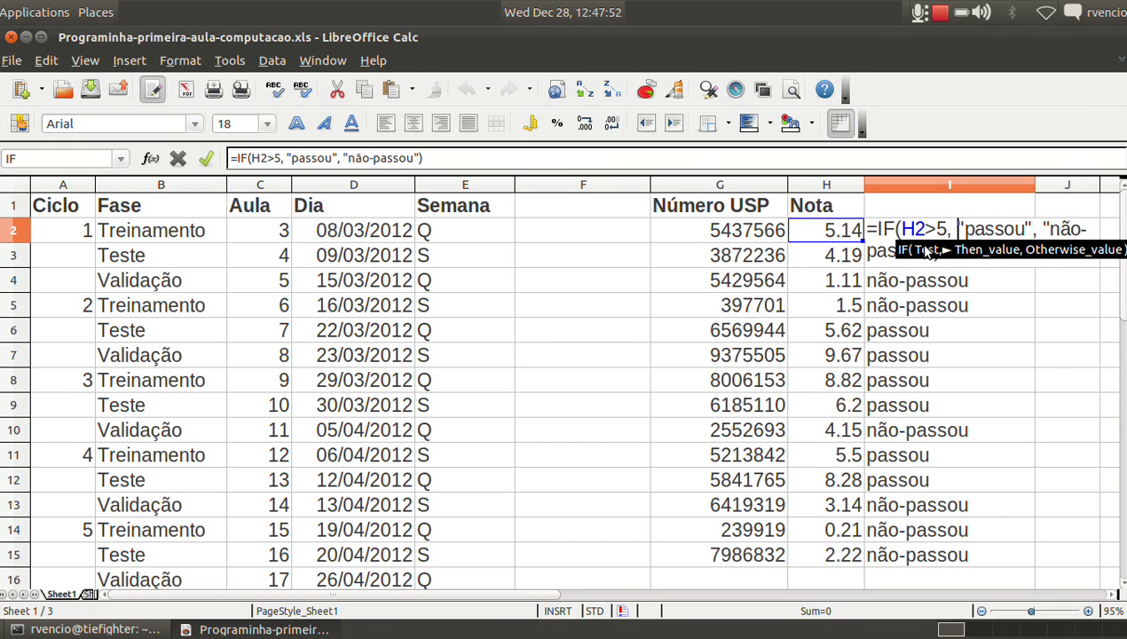
pyautogui.press('Right')
pyautogui.press('Left')
pyautogui.press('Right')
pyautogui.press('Right')
pyautogui.moveTo(344, 158); pyautogui.dragTo(417, 161)
pyautogui.press('BackSpace')
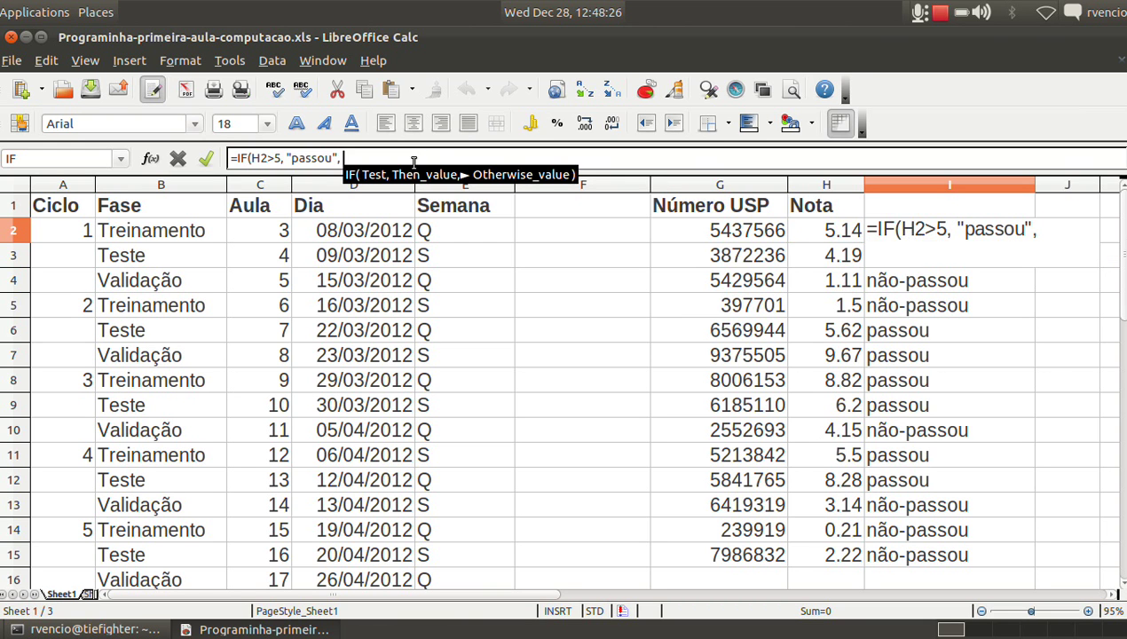
pyautogui.write(')')
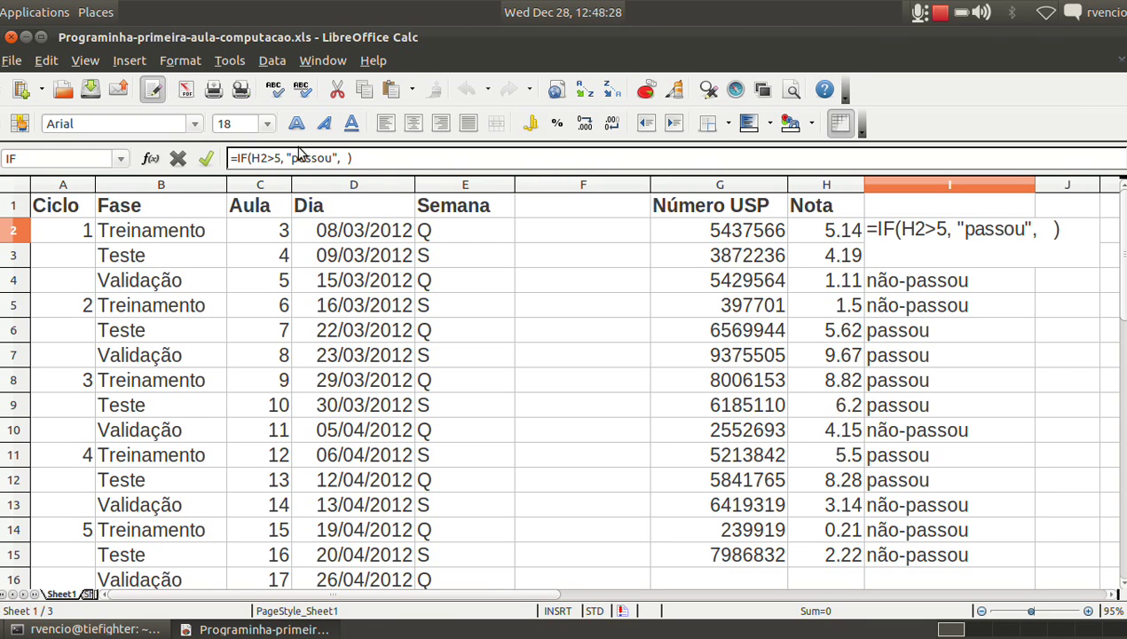
pyautogui.click(344, 157)
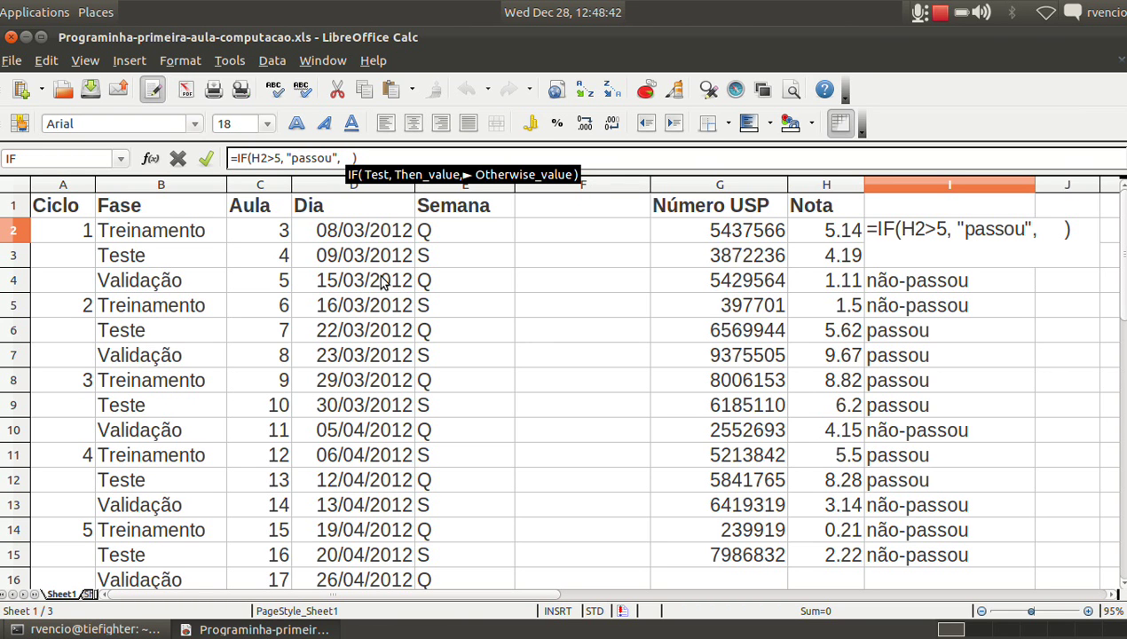
# Insert IF(H2>3,"REC","não-passou") as I2's otherwise value and commit the nested formula.
pyautogui.write('if()')
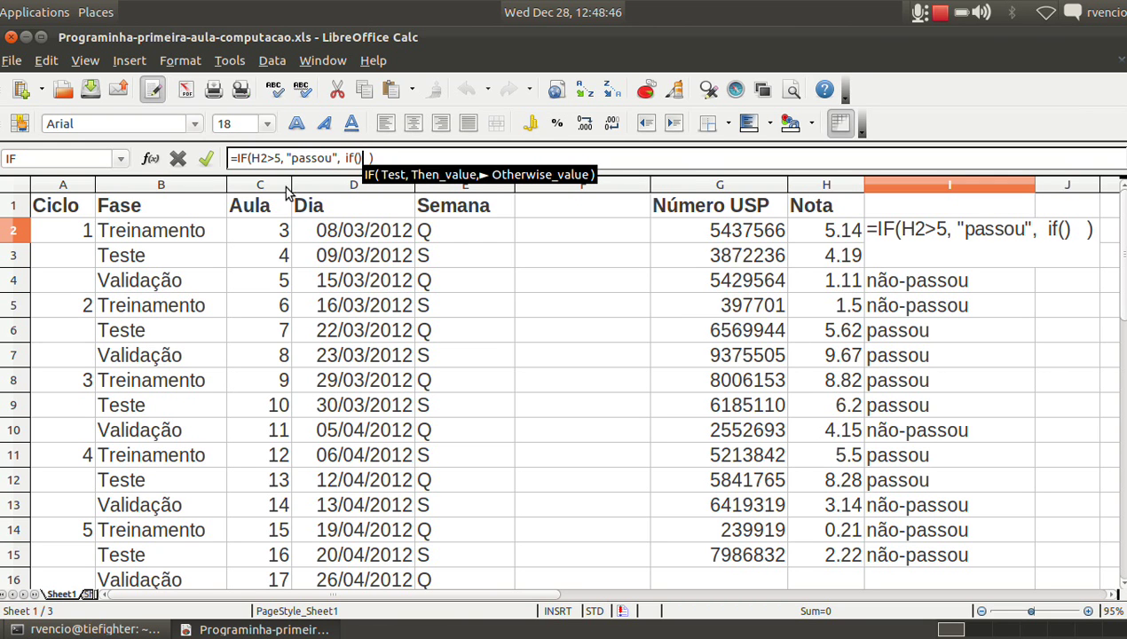
pyautogui.click(358, 157)
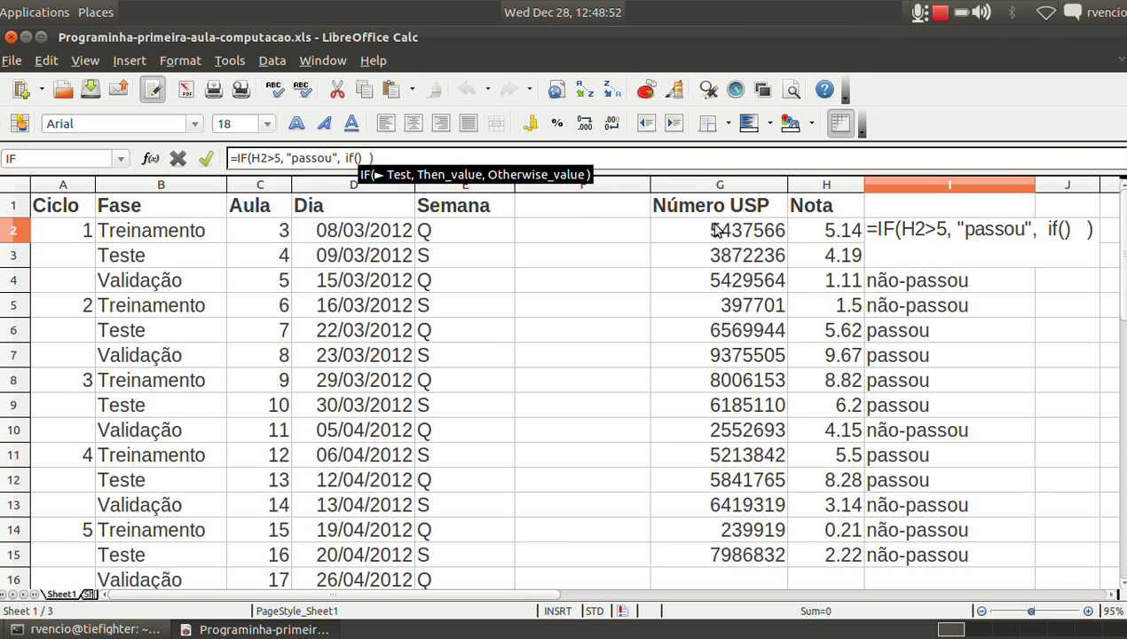
pyautogui.click(814, 233)
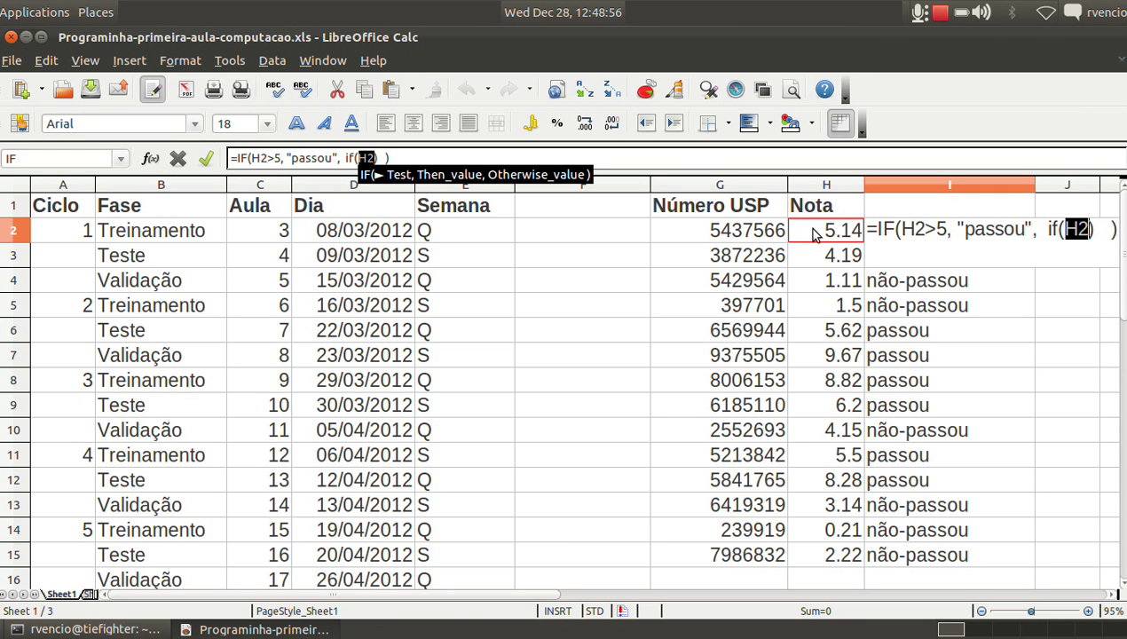
pyautogui.write('>')
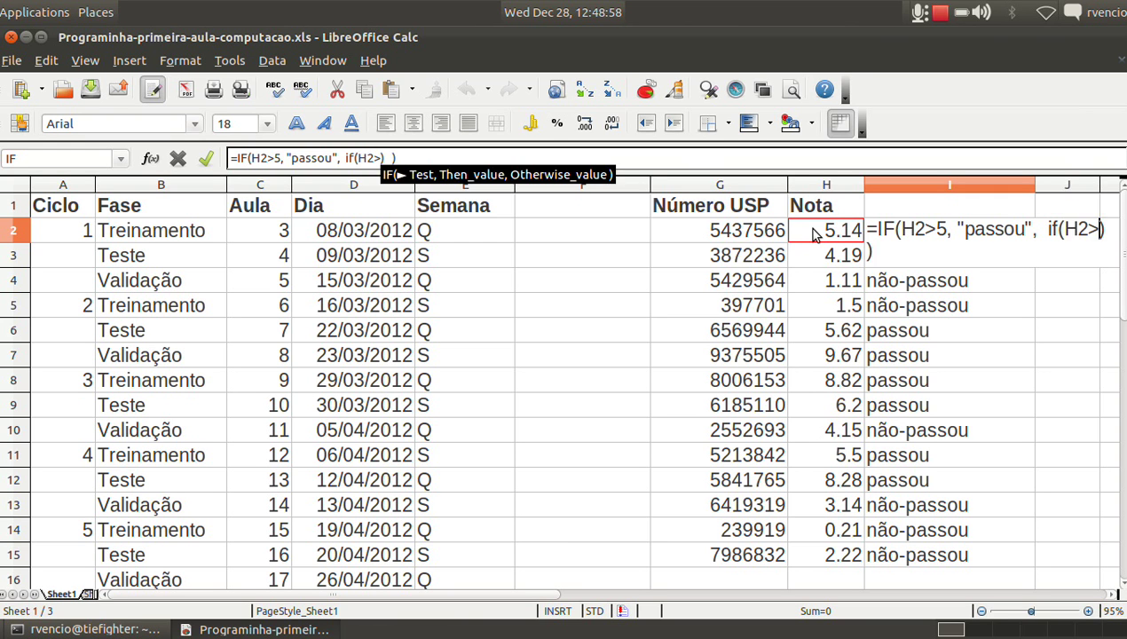
pyautogui.write('3')
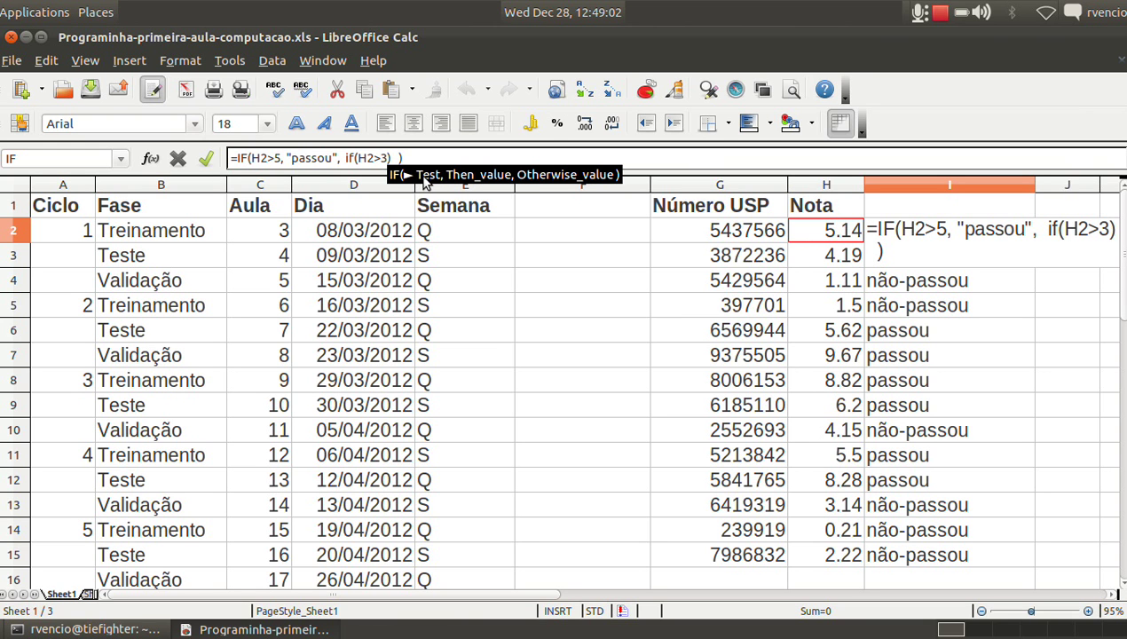
pyautogui.write(',')
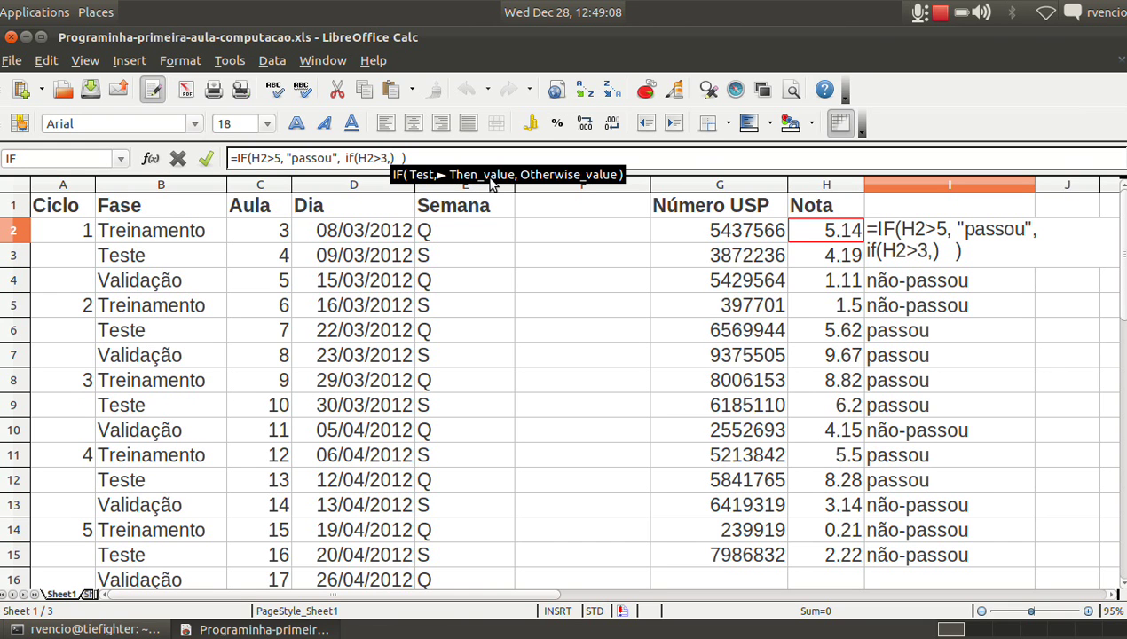
pyautogui.click(392, 158)
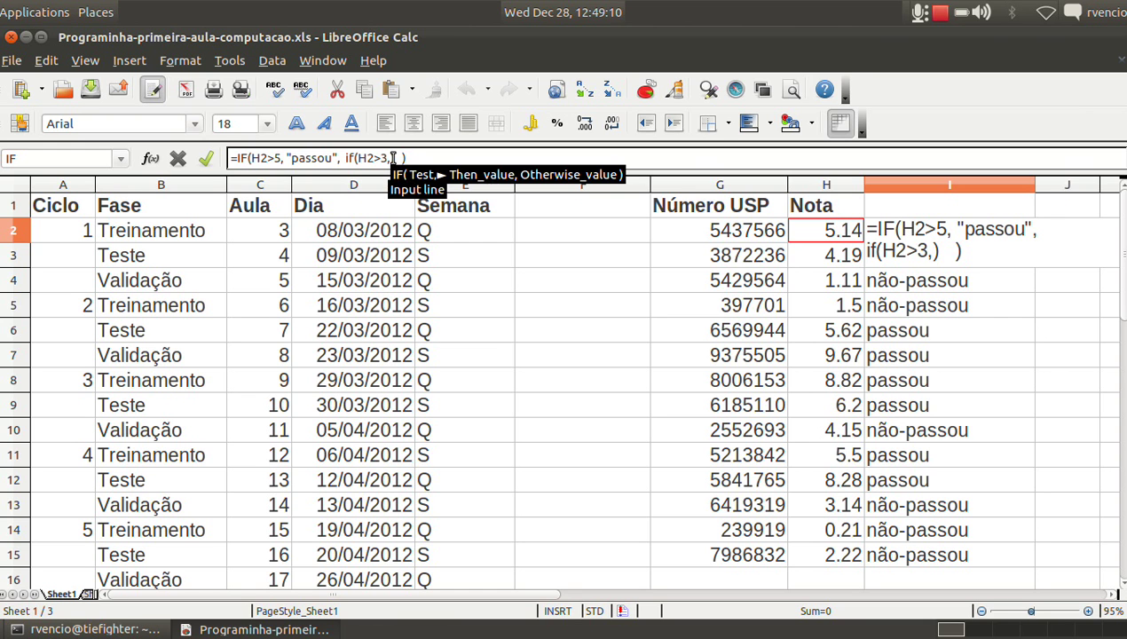
pyautogui.write('"')
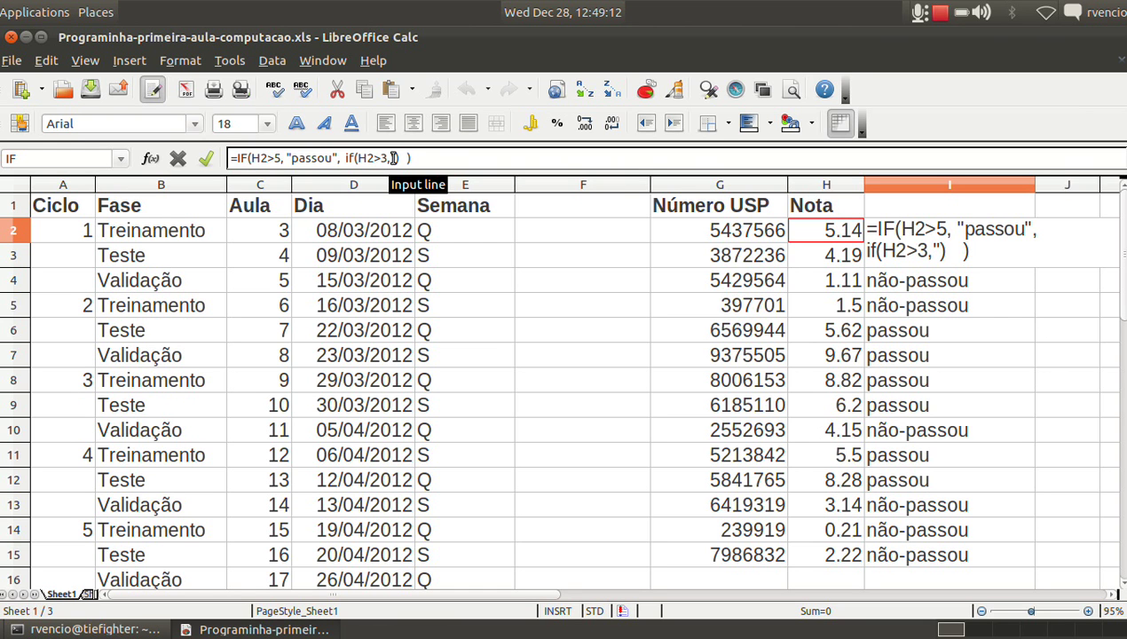
pyautogui.write('REC"')
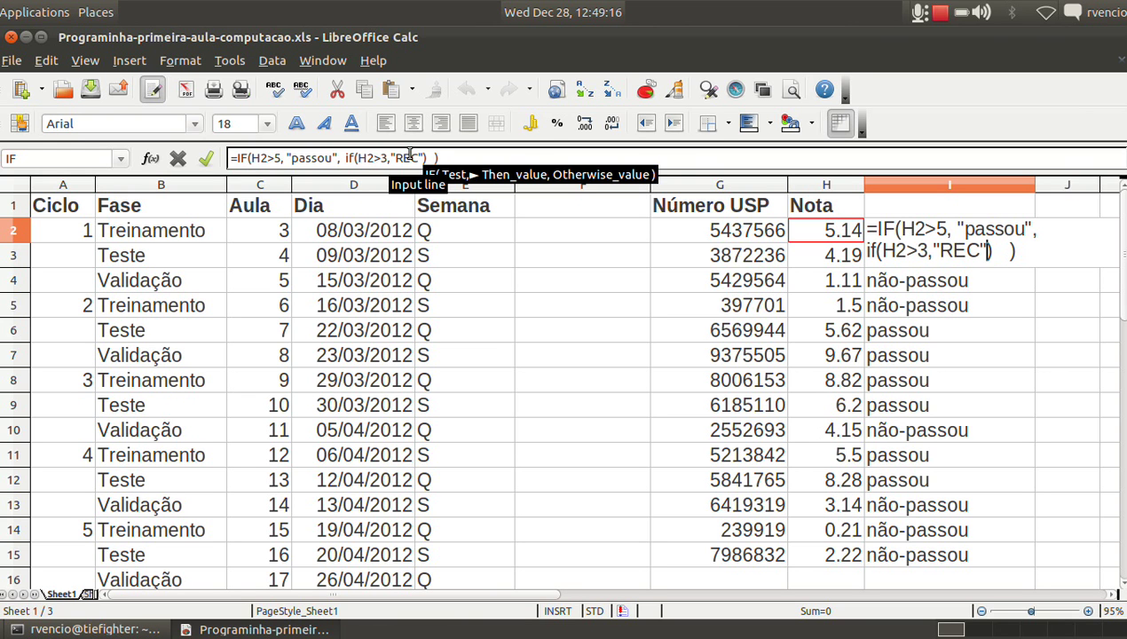
pyautogui.write(',')
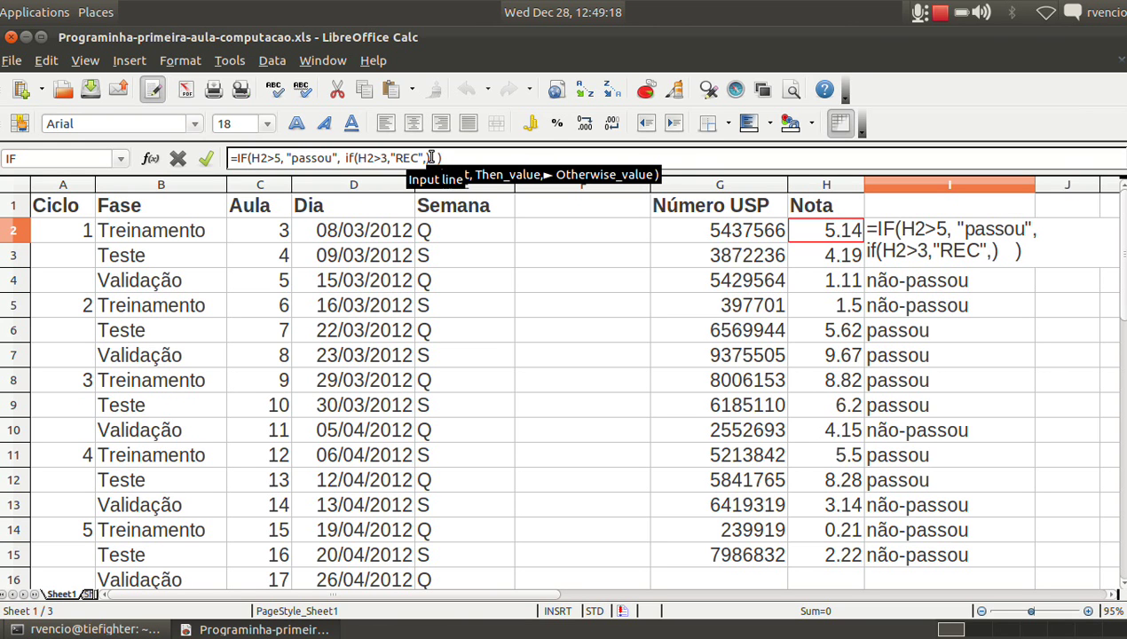
pyautogui.write('"não-po')
pyautogui.press('BackSpace')
pyautogui.write('ass')
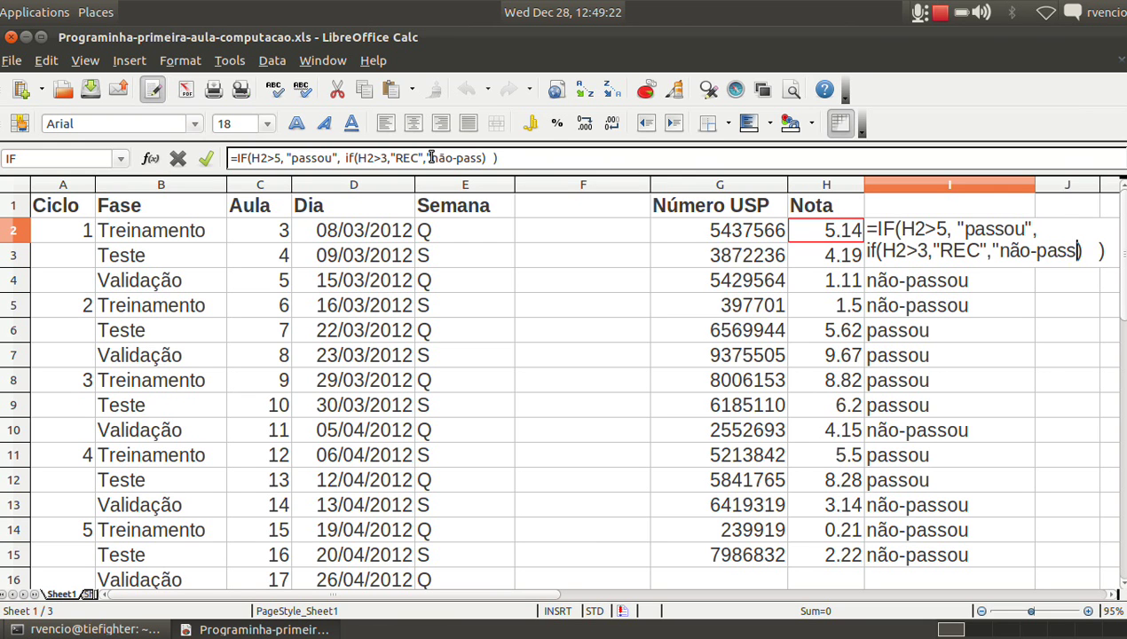
pyautogui.write('ou"')
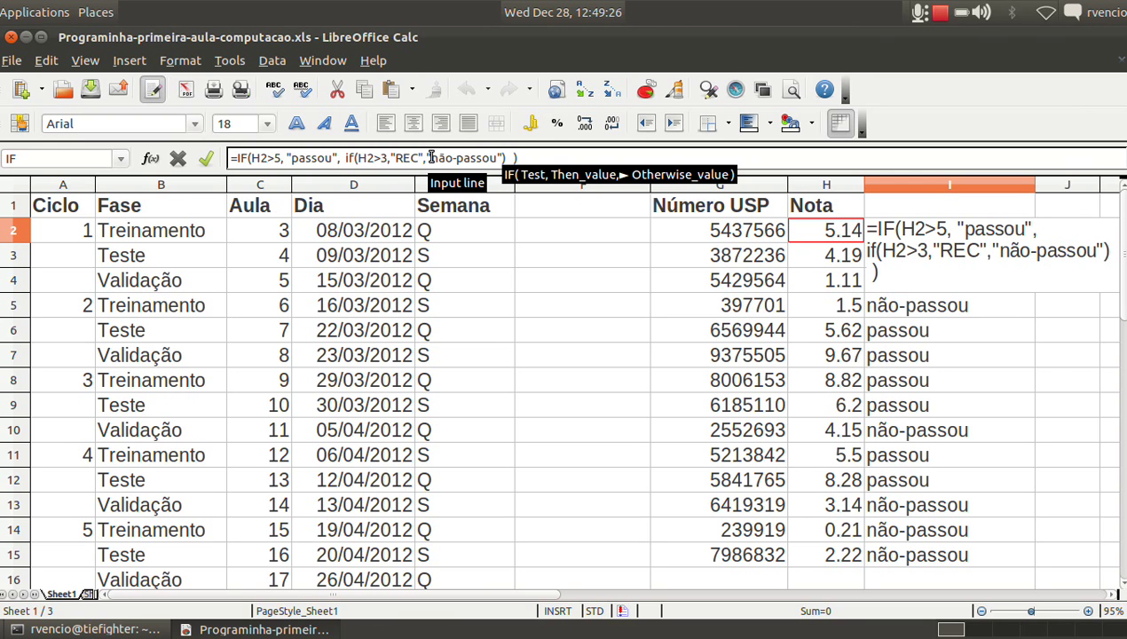
pyautogui.write(')')
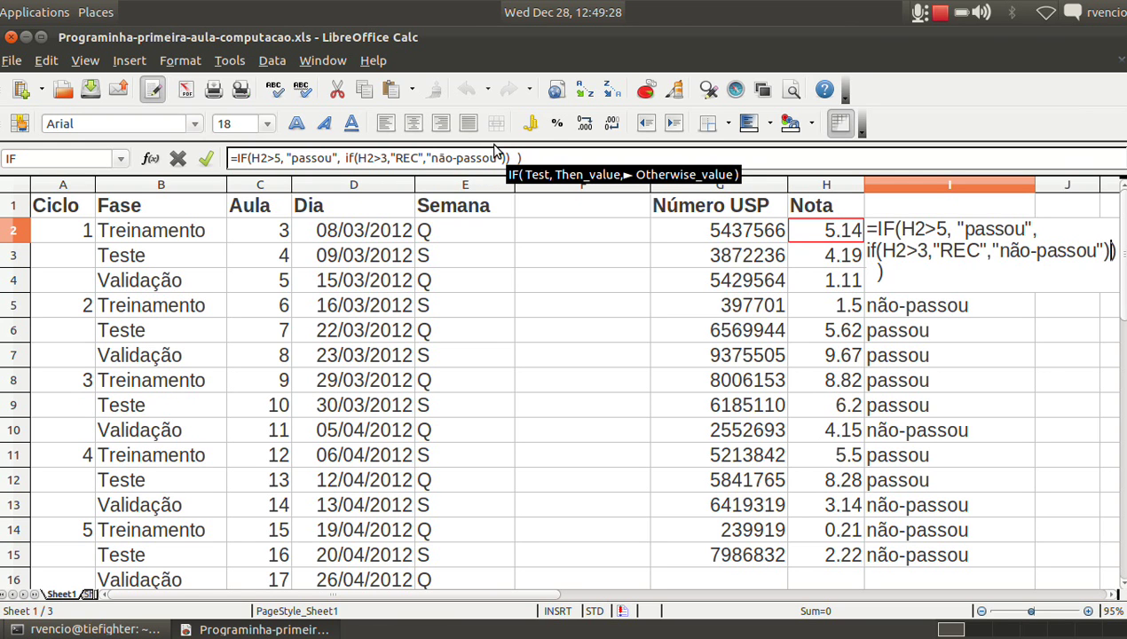
pyautogui.press('BackSpace')
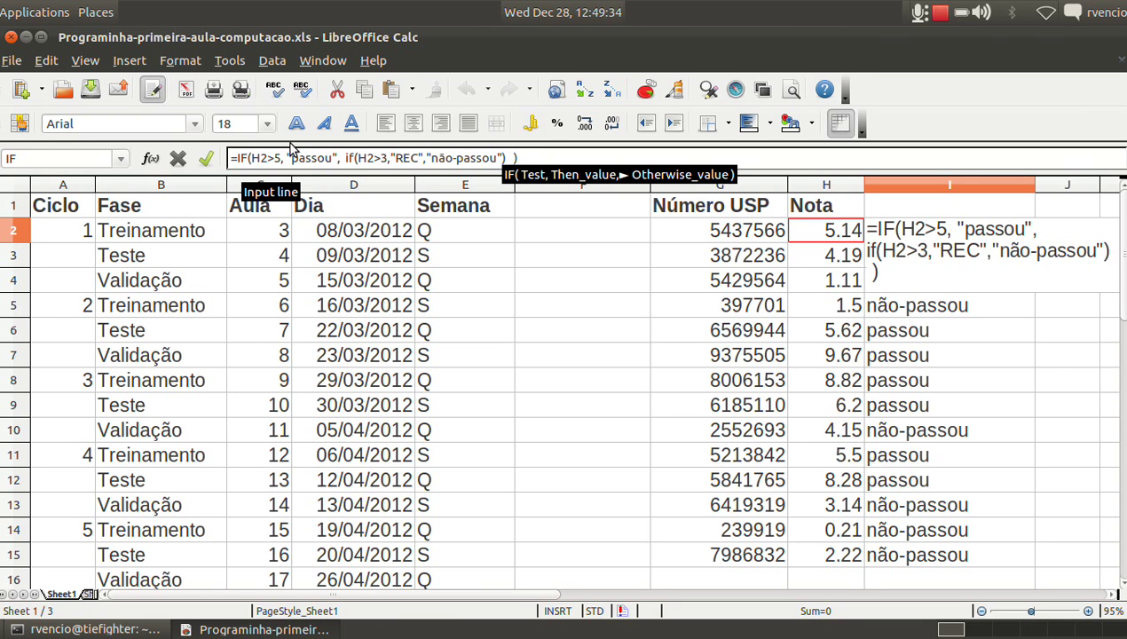
pyautogui.press('Return')
pyautogui.press('Up')
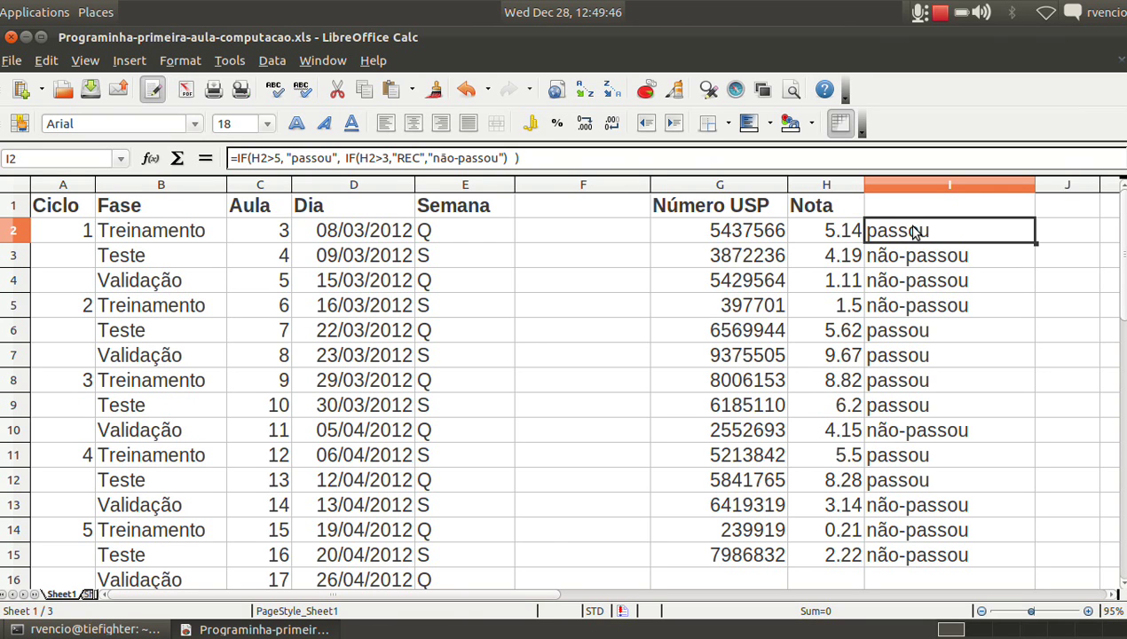
# Compare the formulas in I2 and I3 and scan the results down column I.
pyautogui.press('Down')
pyautogui.press('Up')
pyautogui.press('Down')
pyautogui.press('Up')
pyautogui.press('Down')
pyautogui.press('Up')
pyautogui.press('Down')
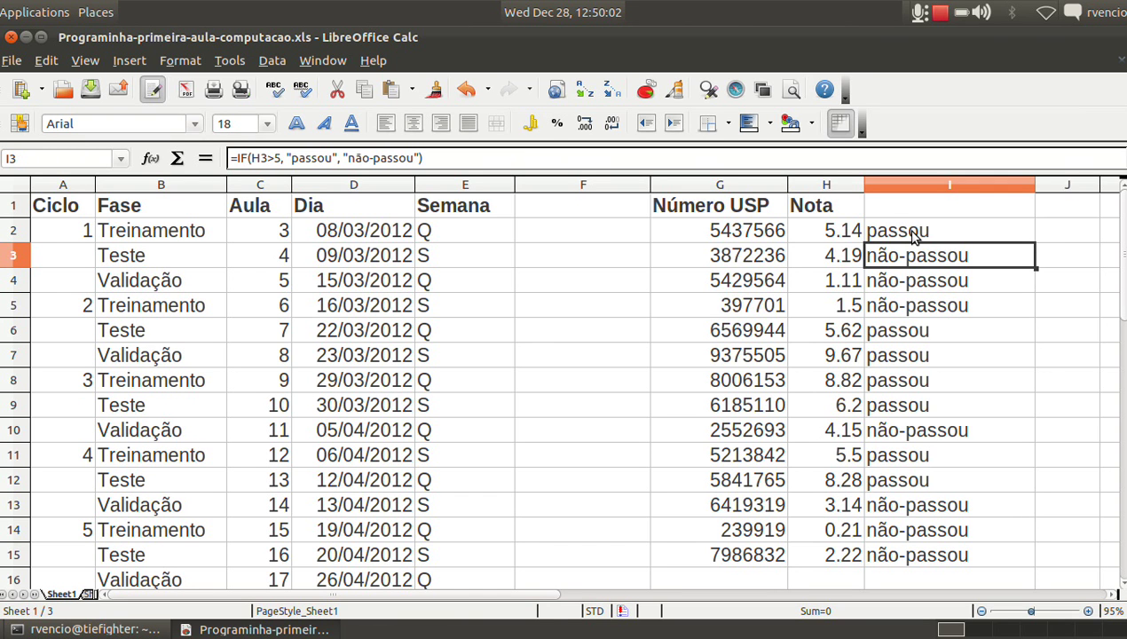
pyautogui.press('Down')
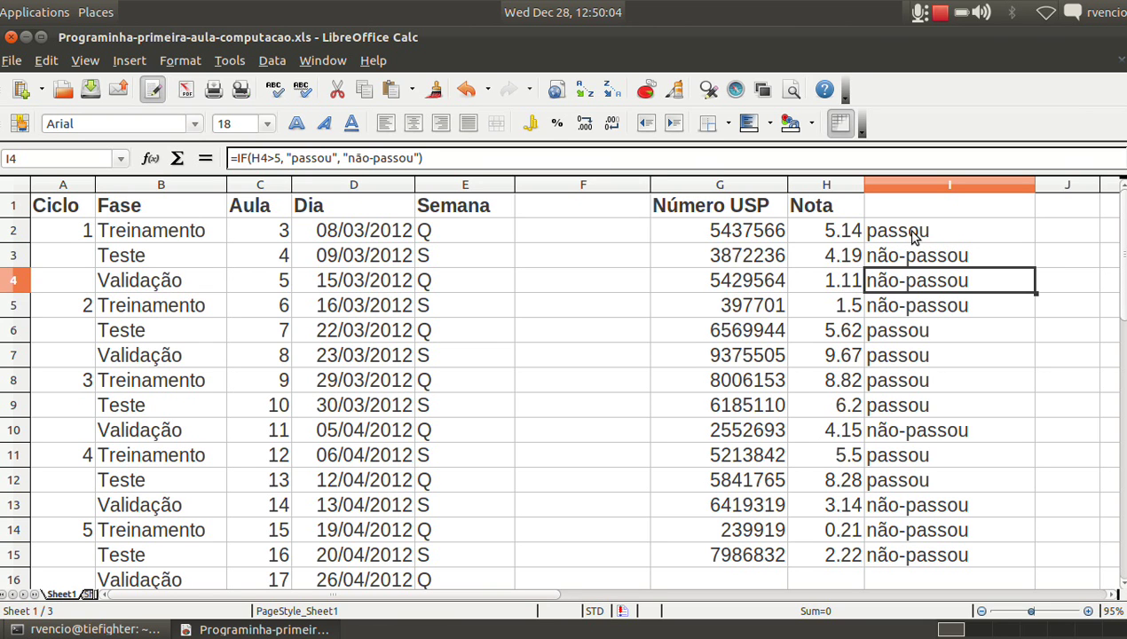
pyautogui.press('Down')
pyautogui.press('Down')
pyautogui.press('Down')
pyautogui.press('Down')
pyautogui.press('Down')
pyautogui.press('Down')
pyautogui.press('Down')
pyautogui.press('Down')
pyautogui.press('Down')
pyautogui.press('Down')
pyautogui.press('Down')
pyautogui.press('Up')
pyautogui.press('Up')
pyautogui.press('Up')
pyautogui.press('Up')
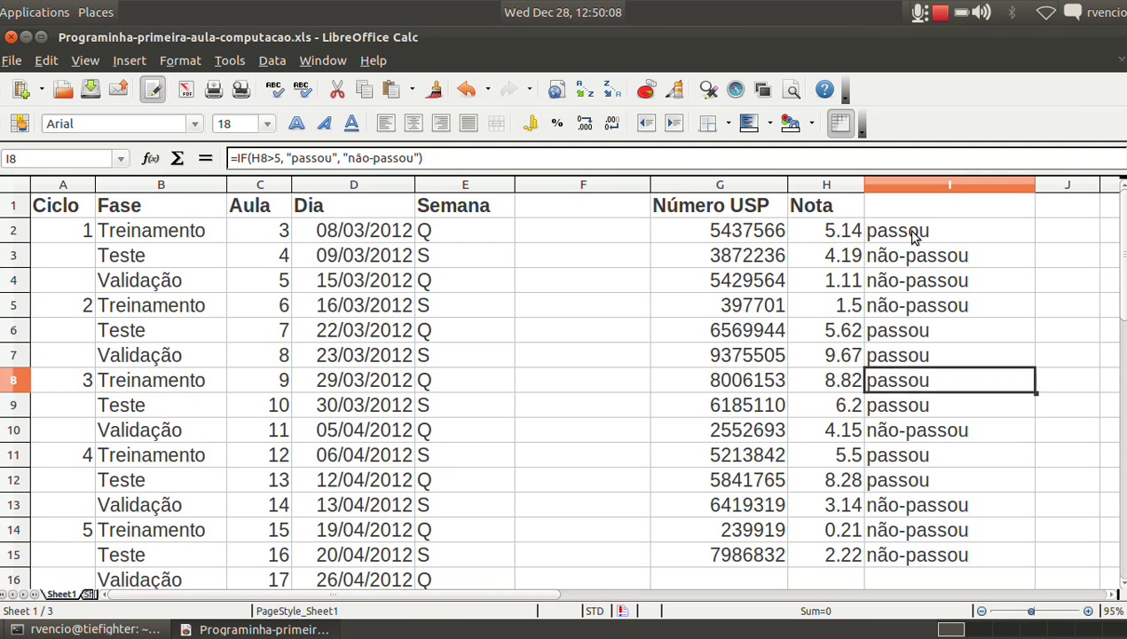
pyautogui.press('Up')
pyautogui.press('Up')
pyautogui.press('Up')
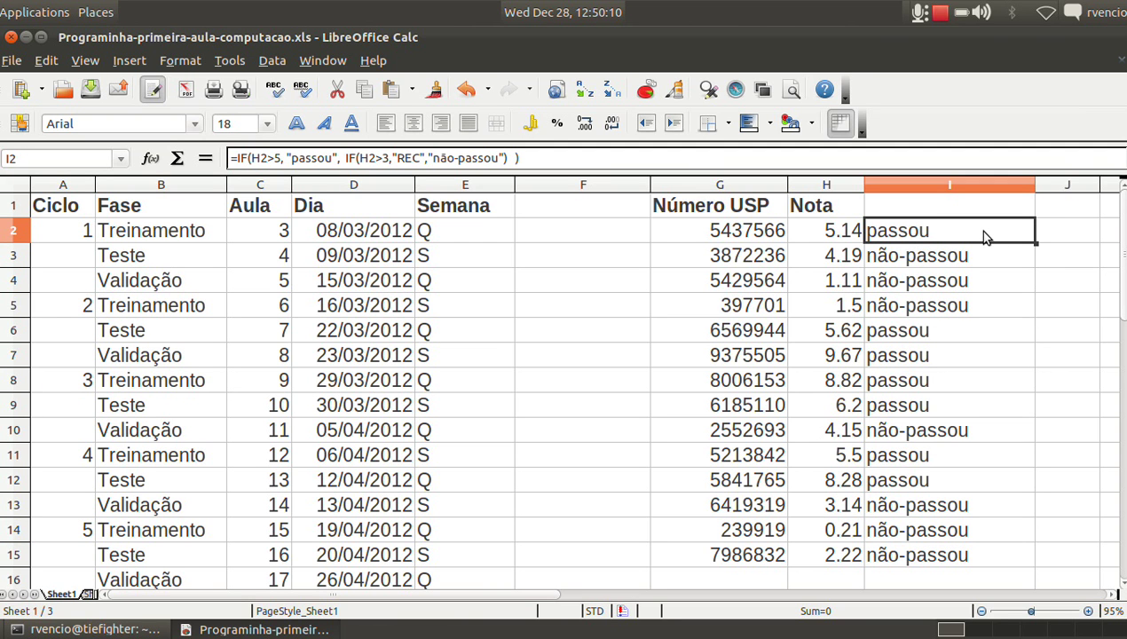
# Copy I2's nested IF into I3 and paste it over I6:I15.
pyautogui.hotkey('ctrl', 'c')
pyautogui.press('Down')
pyautogui.hotkey('ctrl', 'v')
pyautogui.press('Down')
pyautogui.press('Down')
pyautogui.press('Down')
pyautogui.hotkey('shift', 'Down')
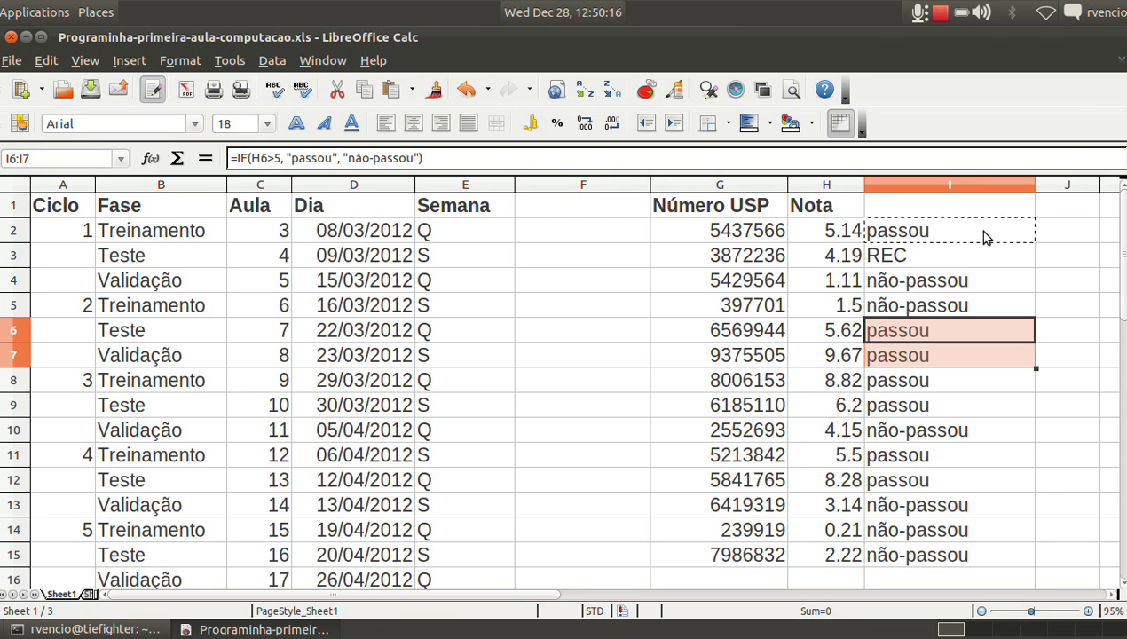
pyautogui.hotkey('shift', 'Down')
pyautogui.hotkey('shift', 'Down')
pyautogui.hotkey('shift', 'Down')
pyautogui.hotkey('shift', 'Down')
pyautogui.hotkey('shift', 'Down')
pyautogui.hotkey('shift', 'Down')
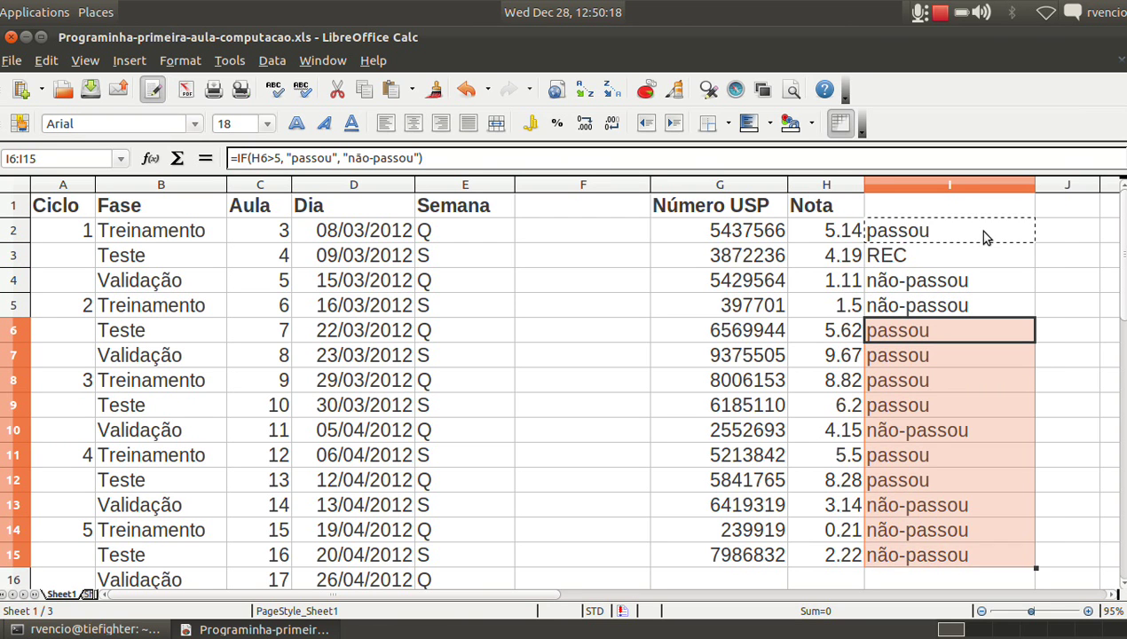
pyautogui.hotkey('ctrl', 'v')
pyautogui.press('Escape')
pyautogui.press('Up')
pyautogui.press('Up')
pyautogui.press('Up')
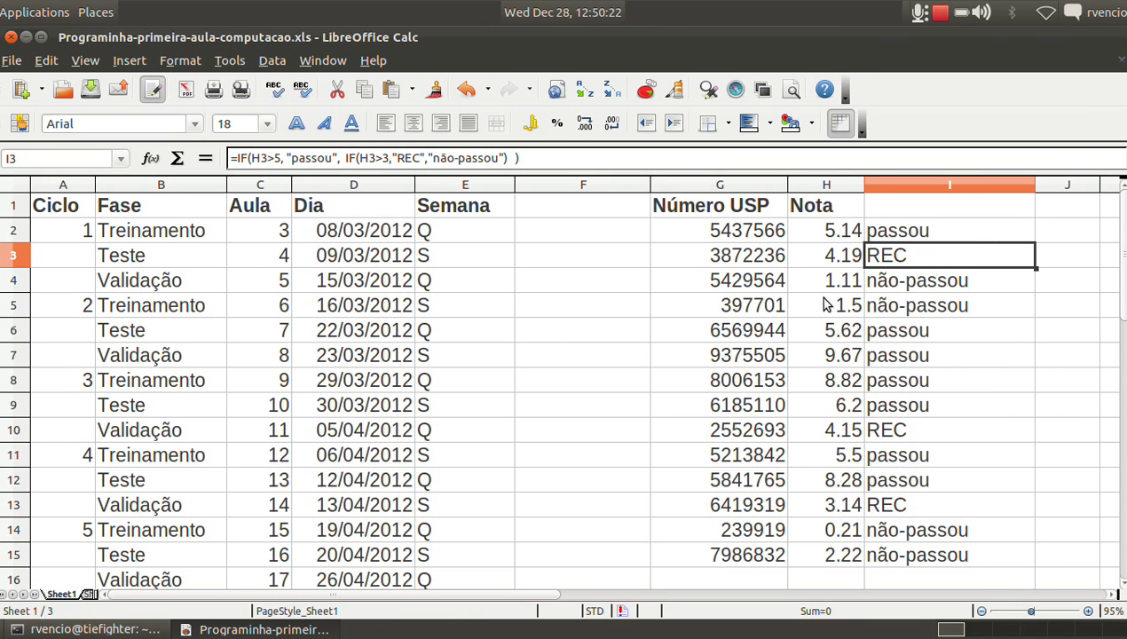
# Check H3's Nota of 4.19, then open I2's formula in the input line.
pyautogui.click(830, 263)
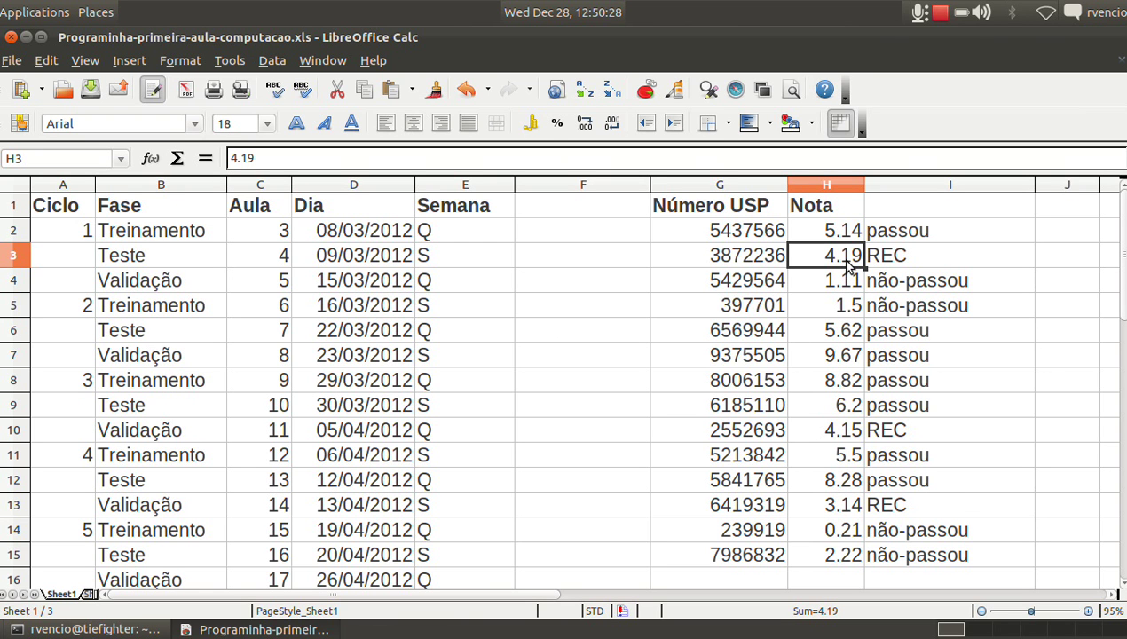
pyautogui.press('Right')
pyautogui.press('Up')
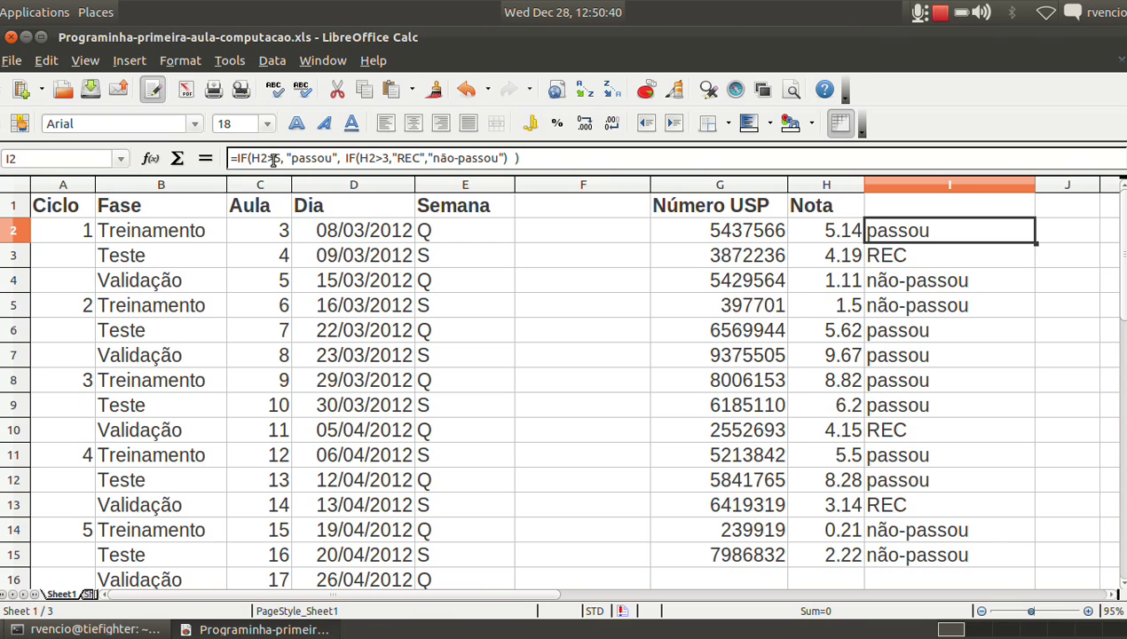
pyautogui.click(274, 158)
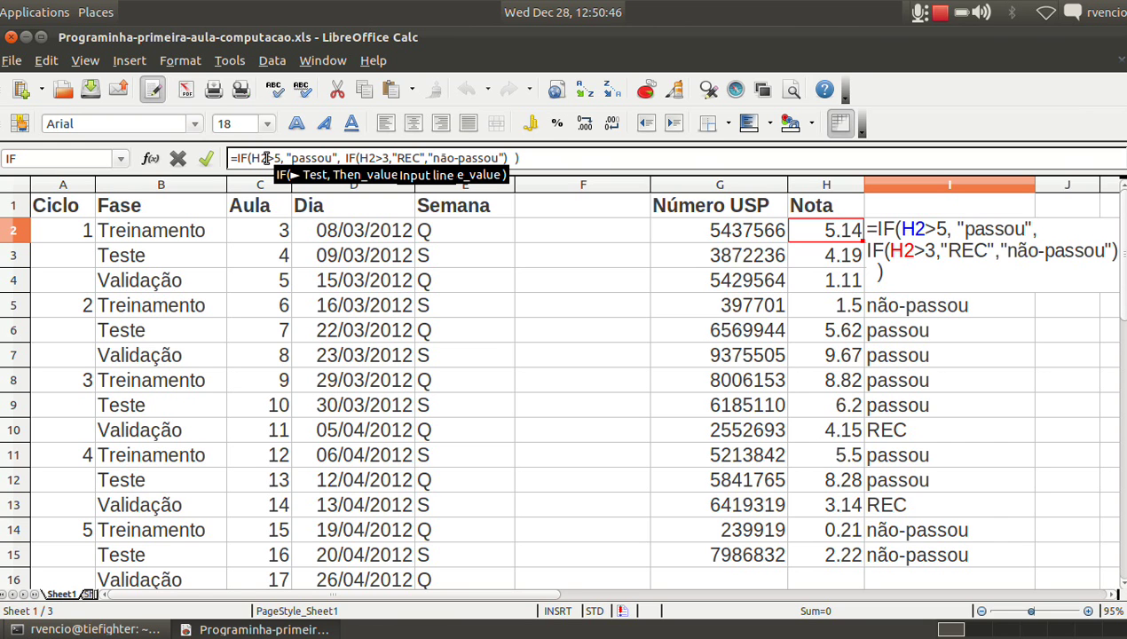
# Change I2's tests to H2 >= 5 and H2 >= 3 and commit the formula.
pyautogui.write('=')
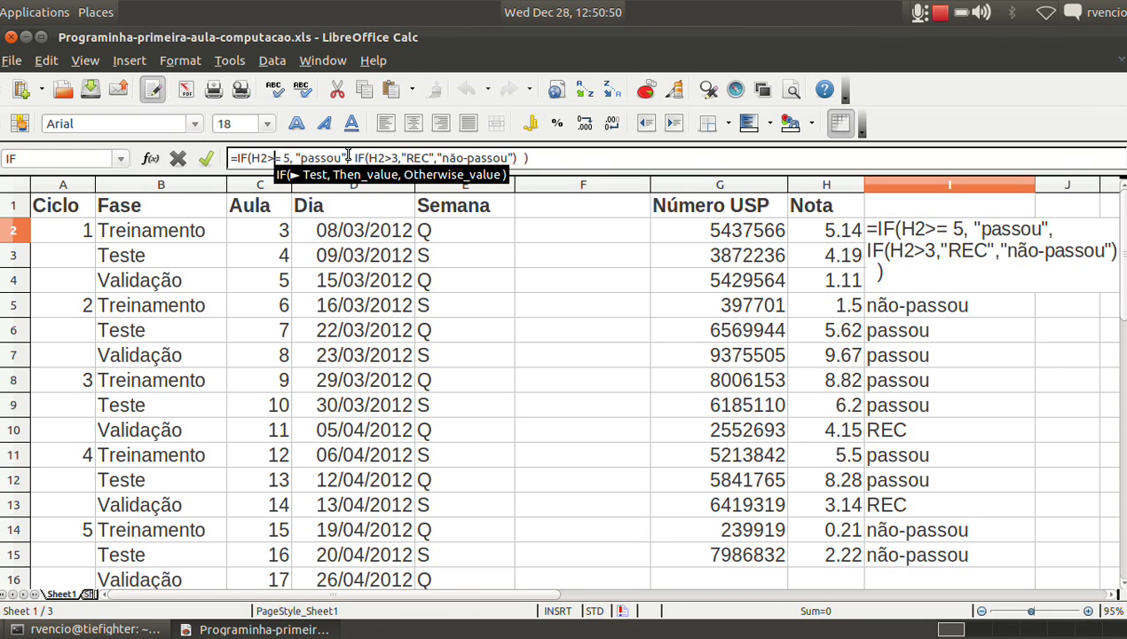
pyautogui.click(285, 157)
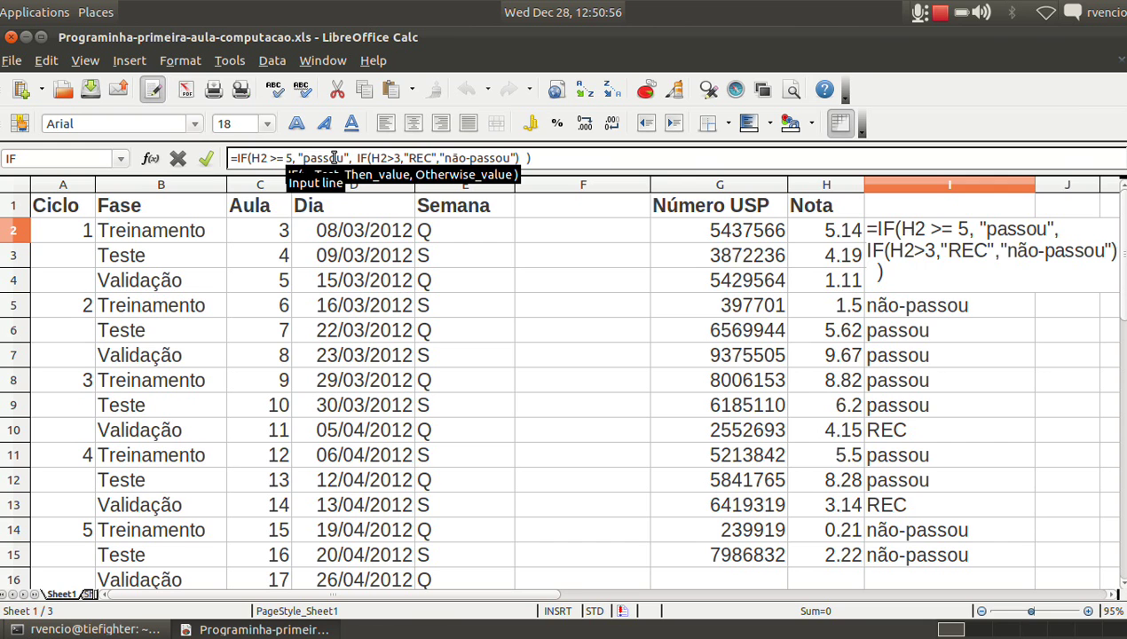
pyautogui.click(388, 158)
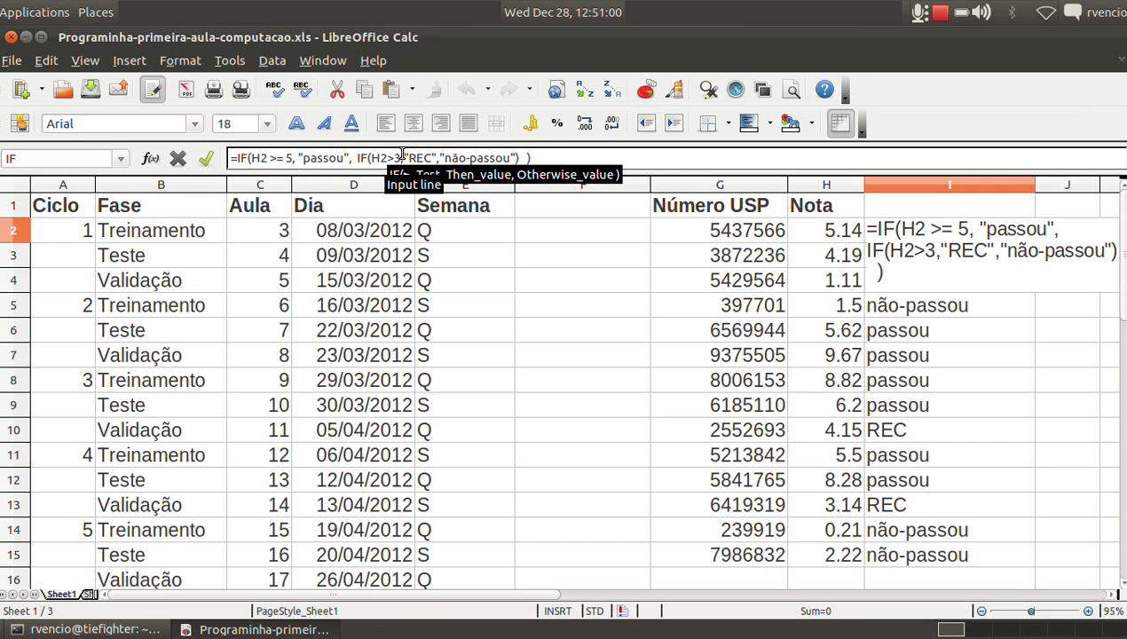
pyautogui.write('=')
pyautogui.press('Return')
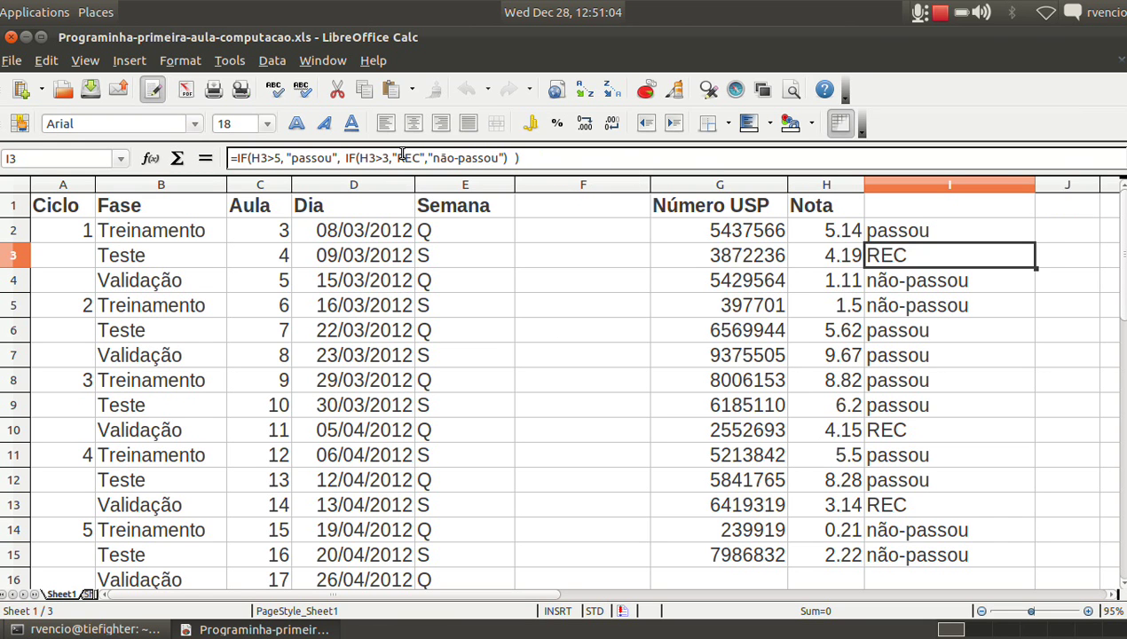
pyautogui.press('Up')
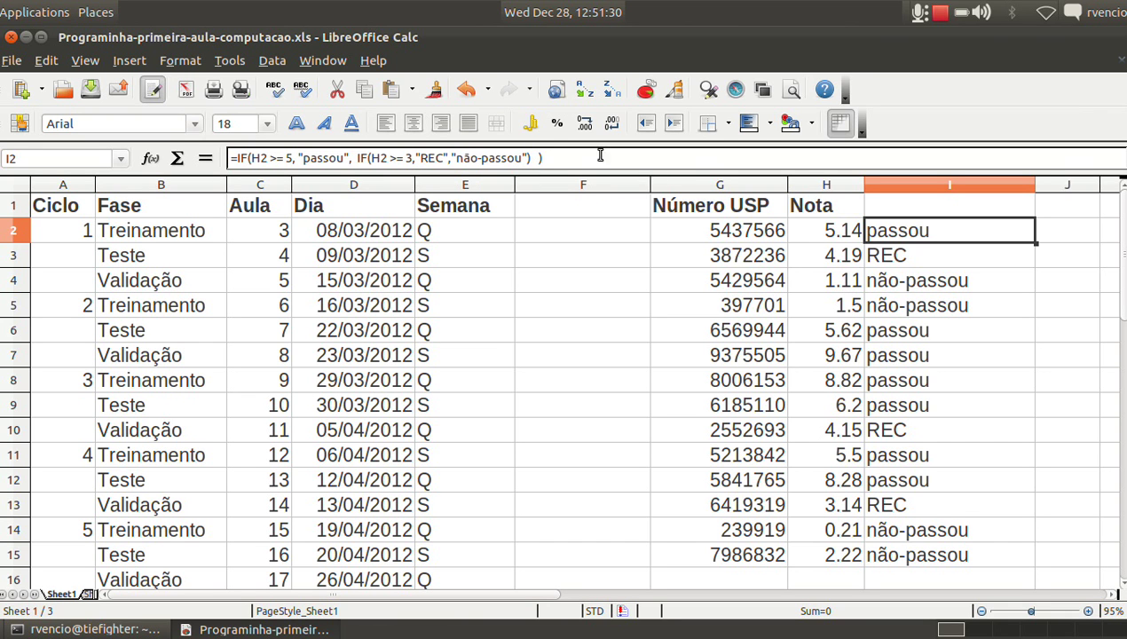
# Compare the revised I2 formula with I3's older > version.
pyautogui.press('Down')
pyautogui.press('Up')
pyautogui.press('Down')
pyautogui.press('Up')
pyautogui.press('Down')
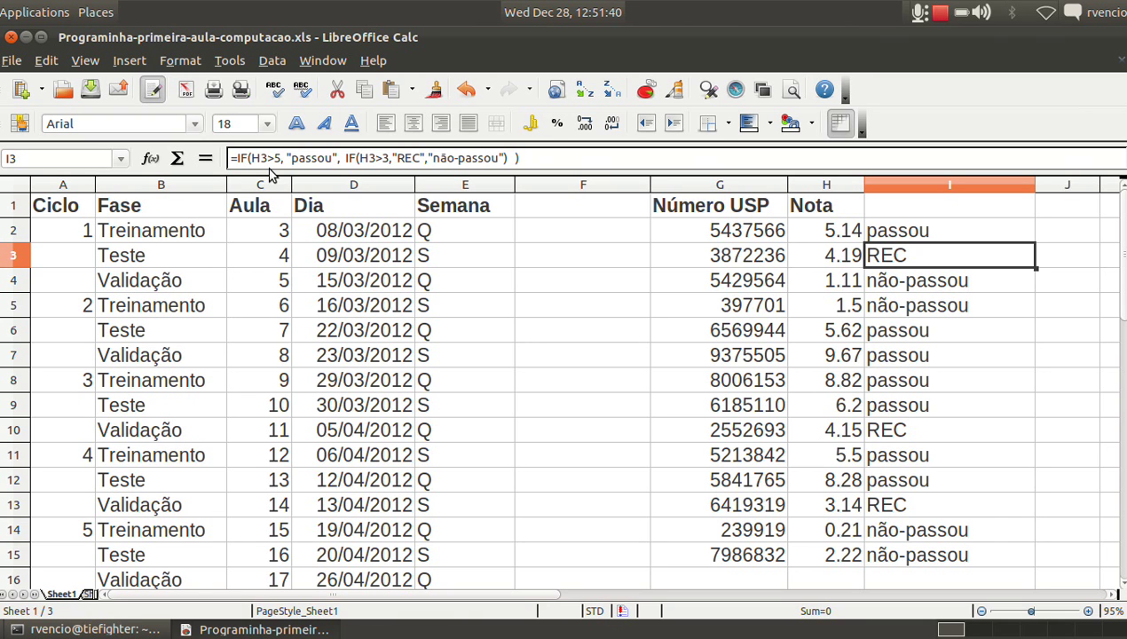
pyautogui.press('Up')
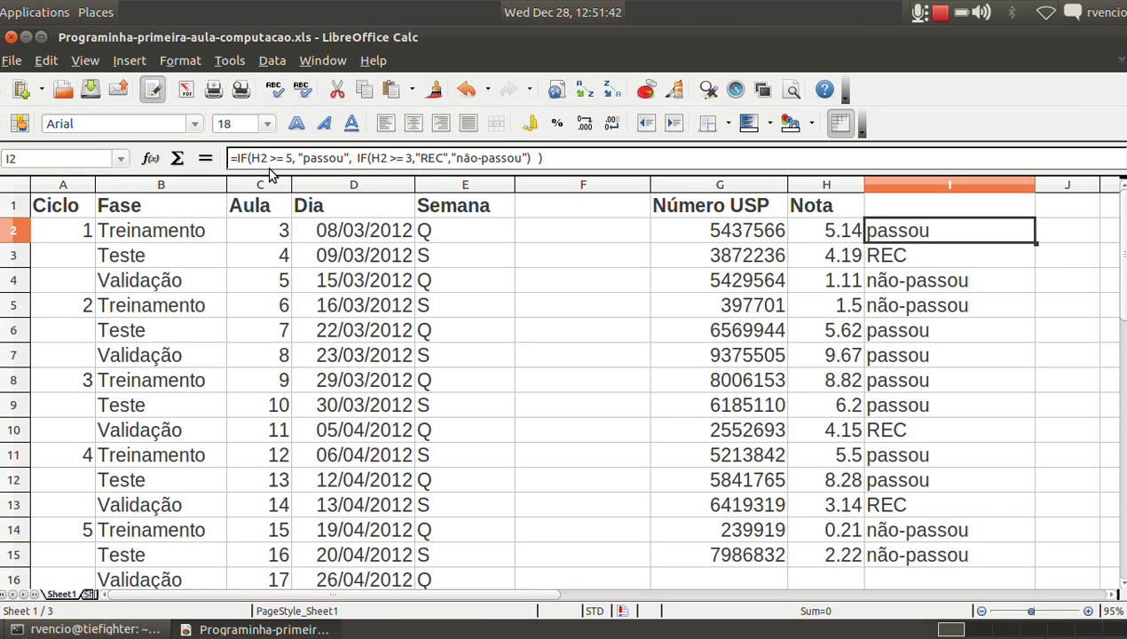
# Copy the inclusive I2 formula down column I through I15.
pyautogui.hotkey('ctrl', 'c')
pyautogui.hotkey('shift', 'Down')
pyautogui.hotkey('shift', 'Down')
pyautogui.hotkey('shift', 'Down')
pyautogui.hotkey('shift', 'Down')
pyautogui.hotkey('shift', 'Down')
pyautogui.hotkey('shift', 'Down')
pyautogui.hotkey('shift', 'Down')
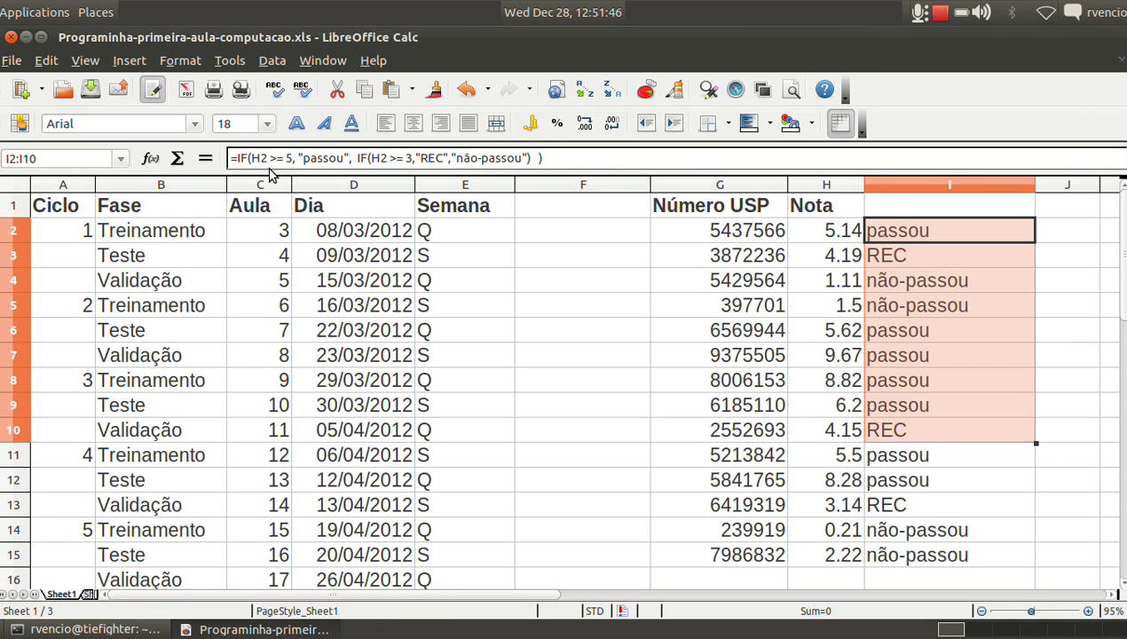
pyautogui.hotkey('shift', 'Down')
pyautogui.hotkey('shift', 'Down')
pyautogui.hotkey('shift', 'Down')
pyautogui.hotkey('shift', 'Down')
pyautogui.hotkey('shift', 'Down')
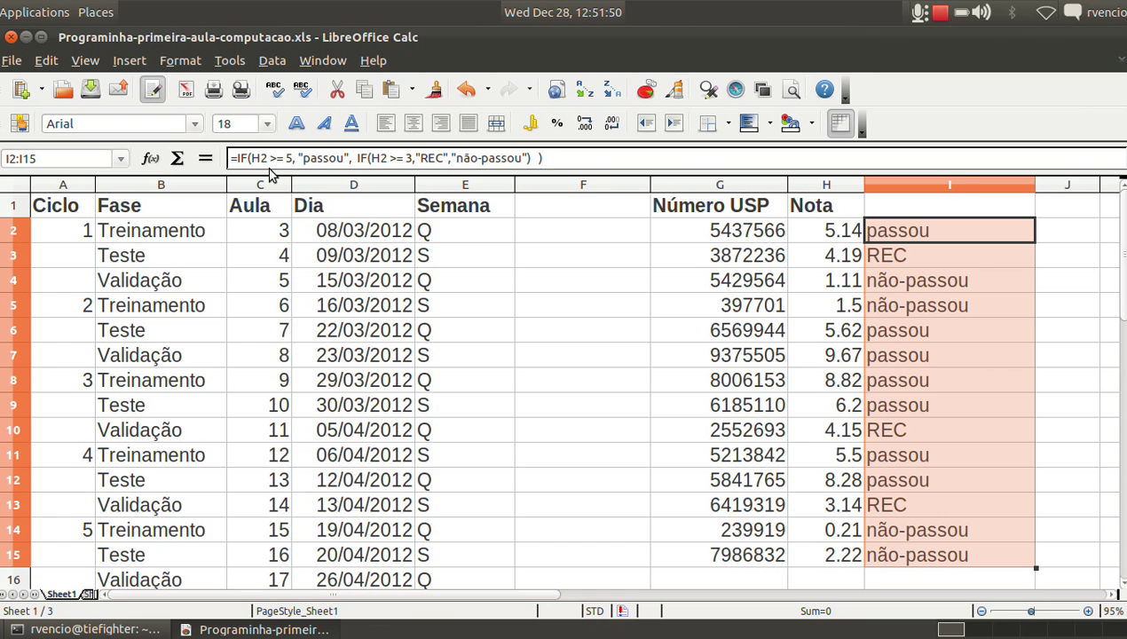
pyautogui.press('Down')
pyautogui.press('Down')
pyautogui.press('Down')
pyautogui.press('Down')
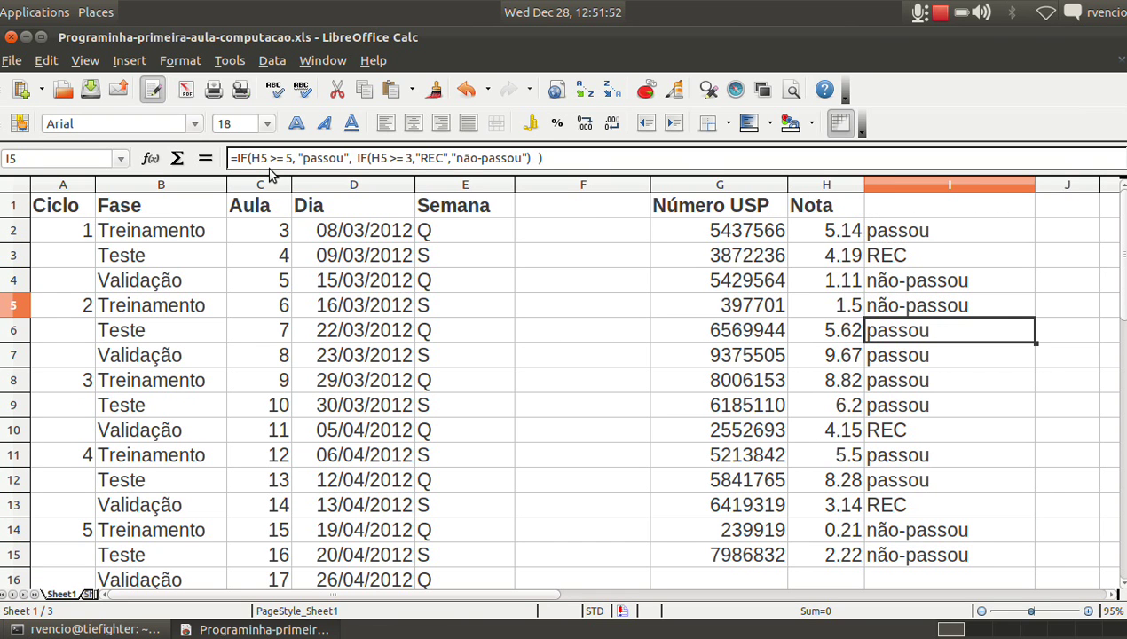
# Test H6 with Nota 5, then 4.9, and open I6's formula to check its REC result.
pyautogui.press('Left')
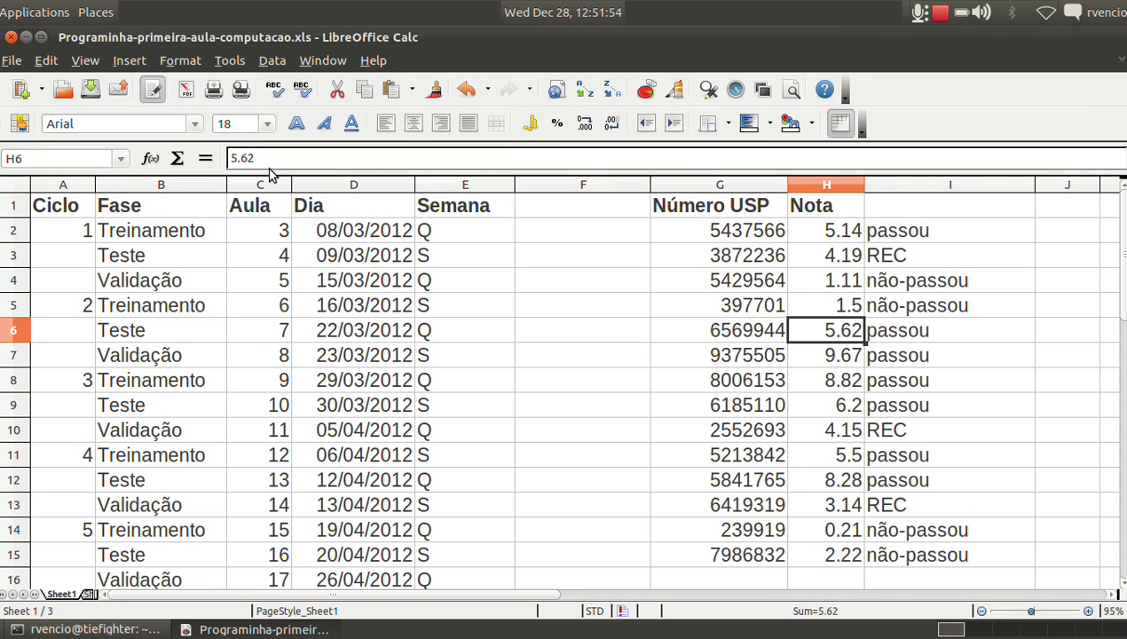
pyautogui.write('5')
pyautogui.press('Return')
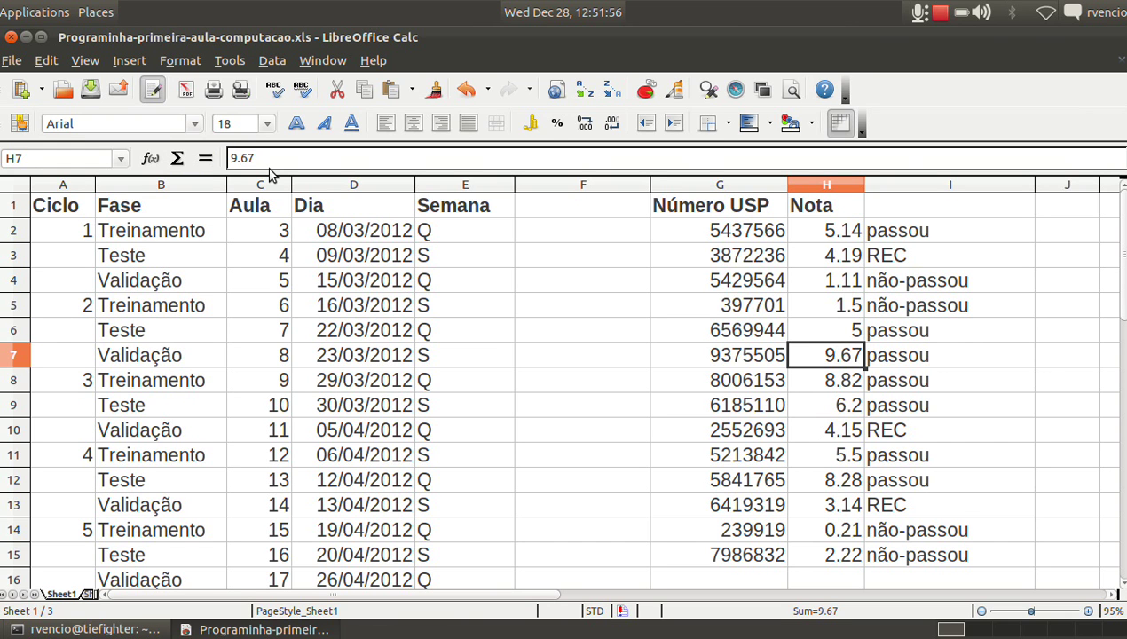
pyautogui.press('Up')
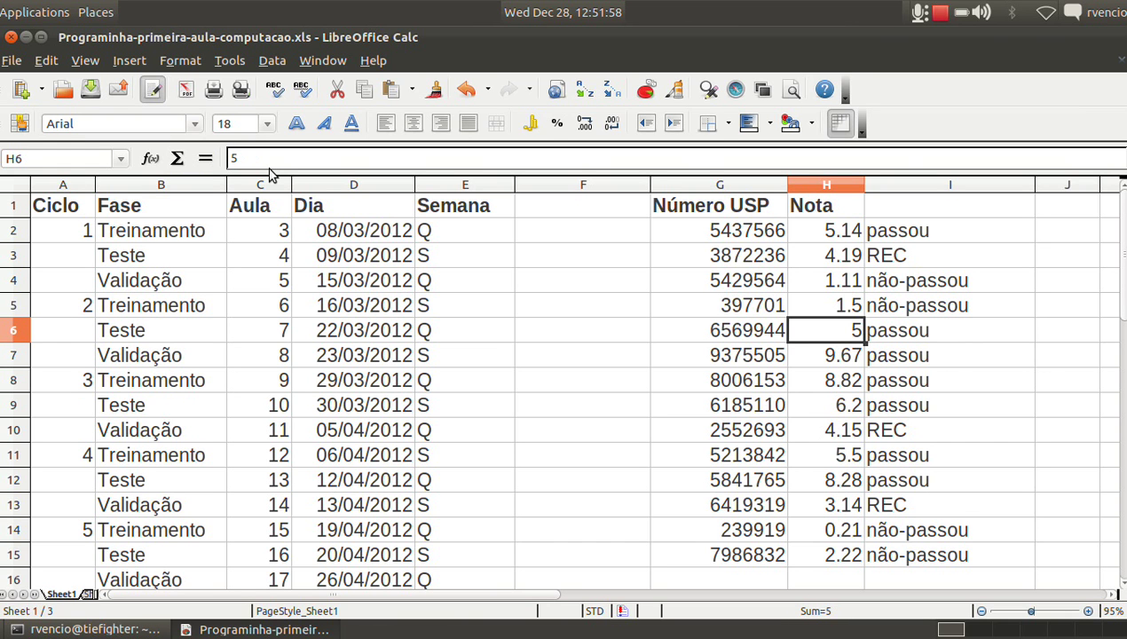
pyautogui.write('4.9')
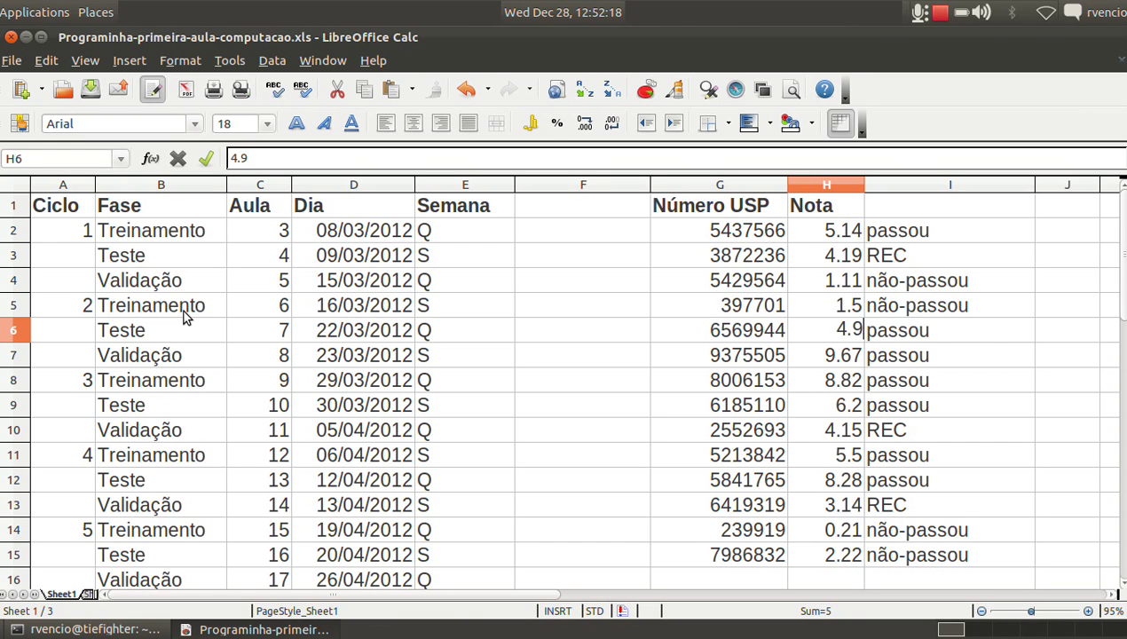
pyautogui.press('Return')
pyautogui.press('Up')
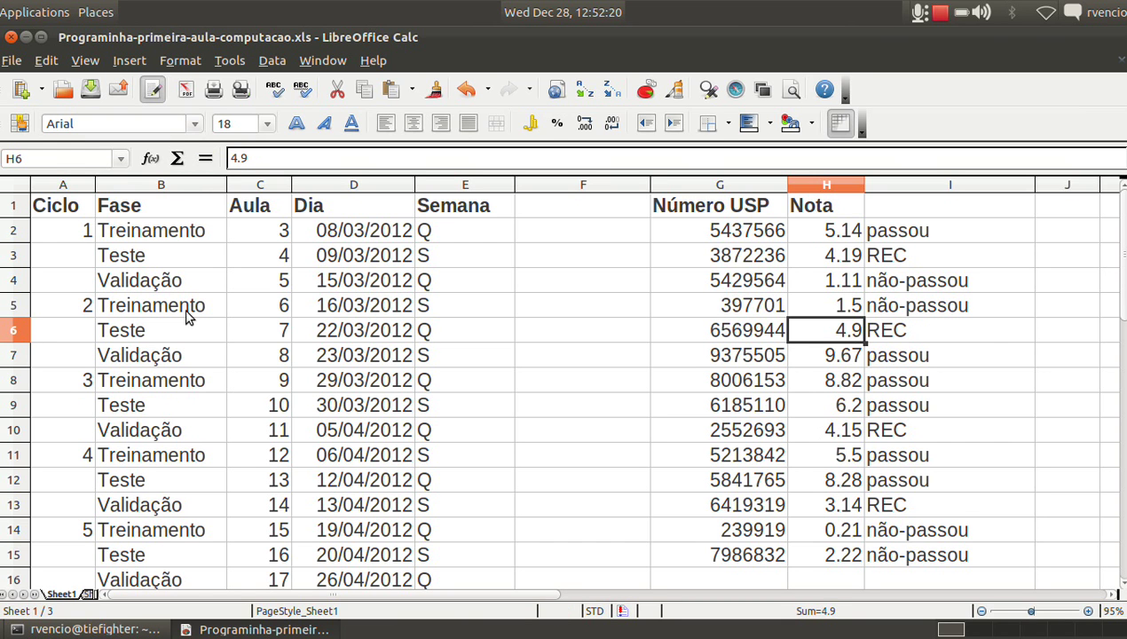
pyautogui.click(874, 334)
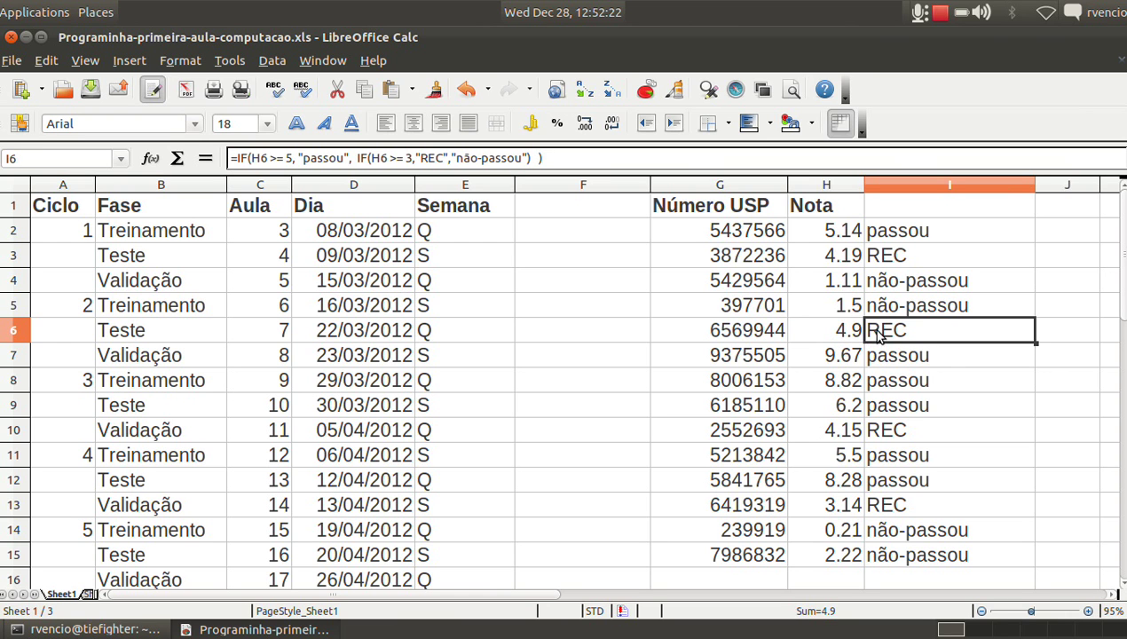
pyautogui.click(278, 158)
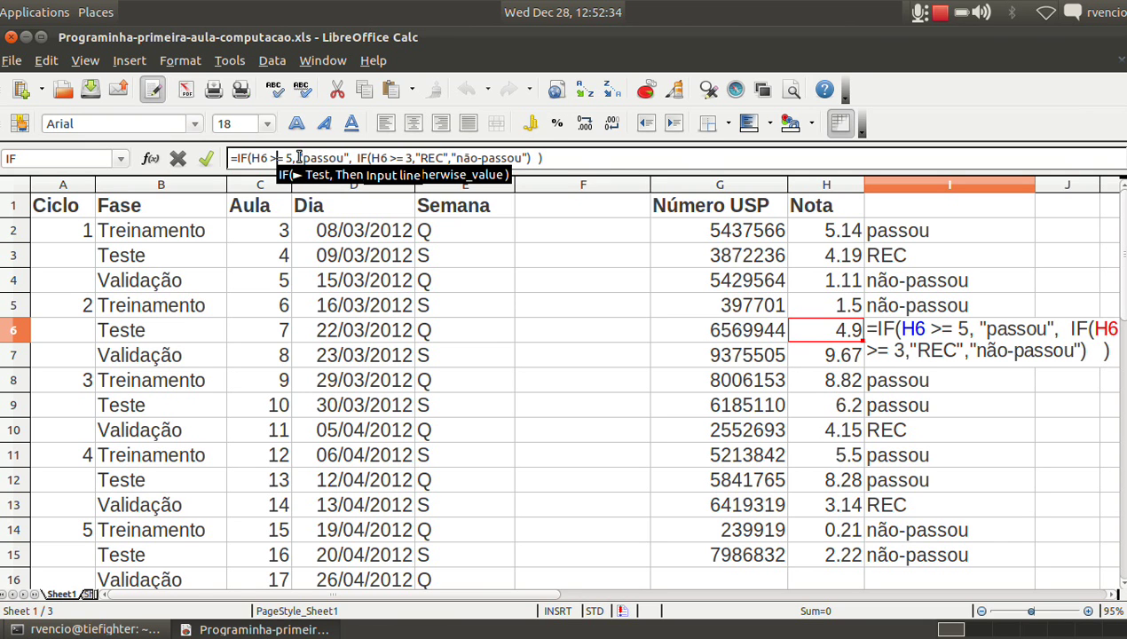
# Inspect the passou and REC results in I6's formula, then leave it unchanged.
pyautogui.moveTo(298, 158); pyautogui.dragTo(532, 158)
pyautogui.click(360, 158)
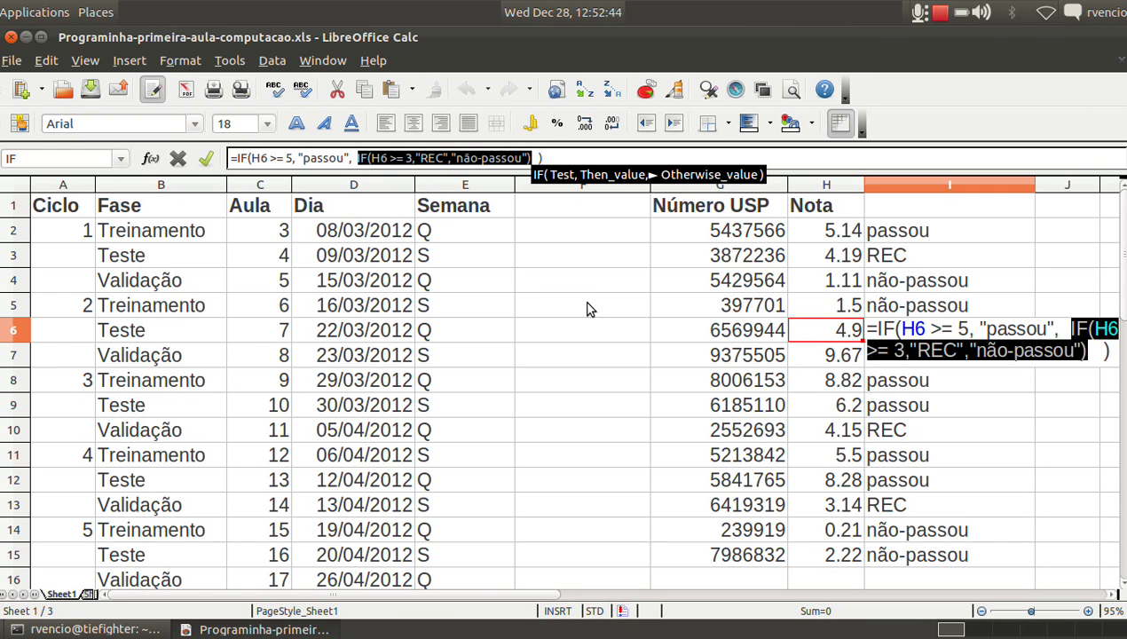
pyautogui.doubleClick(432, 158)
pyautogui.press('Escape')
# Undo the test grades until H6 is back to 5.62.
pyautogui.press('Left')
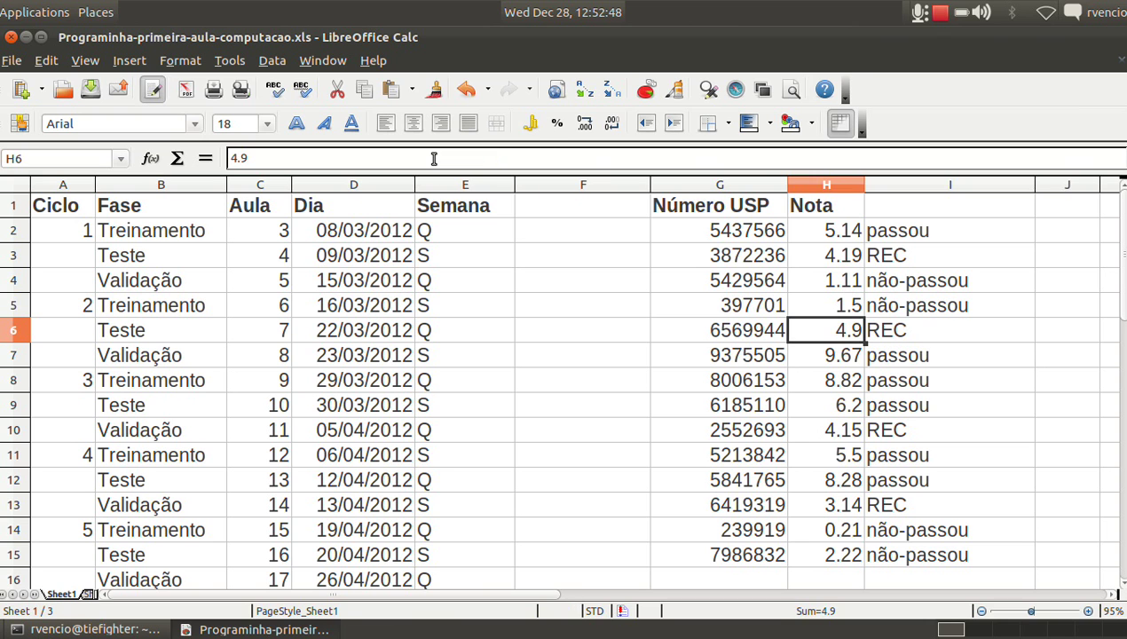
pyautogui.click(466, 90)
pyautogui.click(465, 89)
pyautogui.click(466, 90)
pyautogui.click(466, 90)
pyautogui.click(466, 90)
pyautogui.click(466, 90)
pyautogui.click(466, 90)
pyautogui.click(466, 90)
pyautogui.click(466, 90)
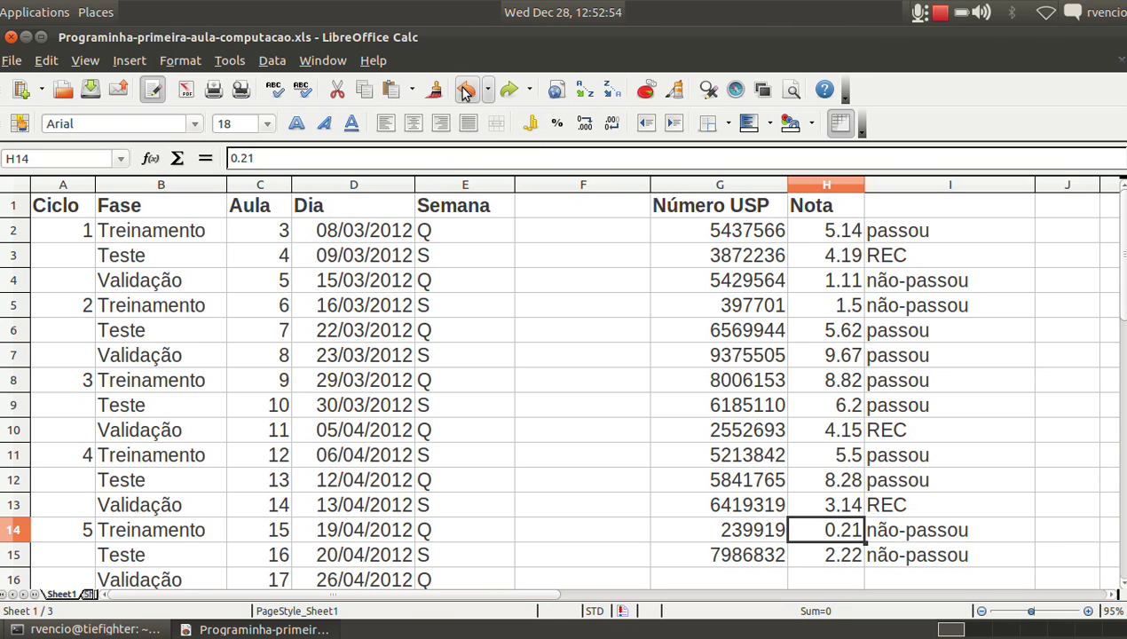
# Inspect I14's nested IF and its H14 reference, confirming the formula unchanged.
pyautogui.press('Right')
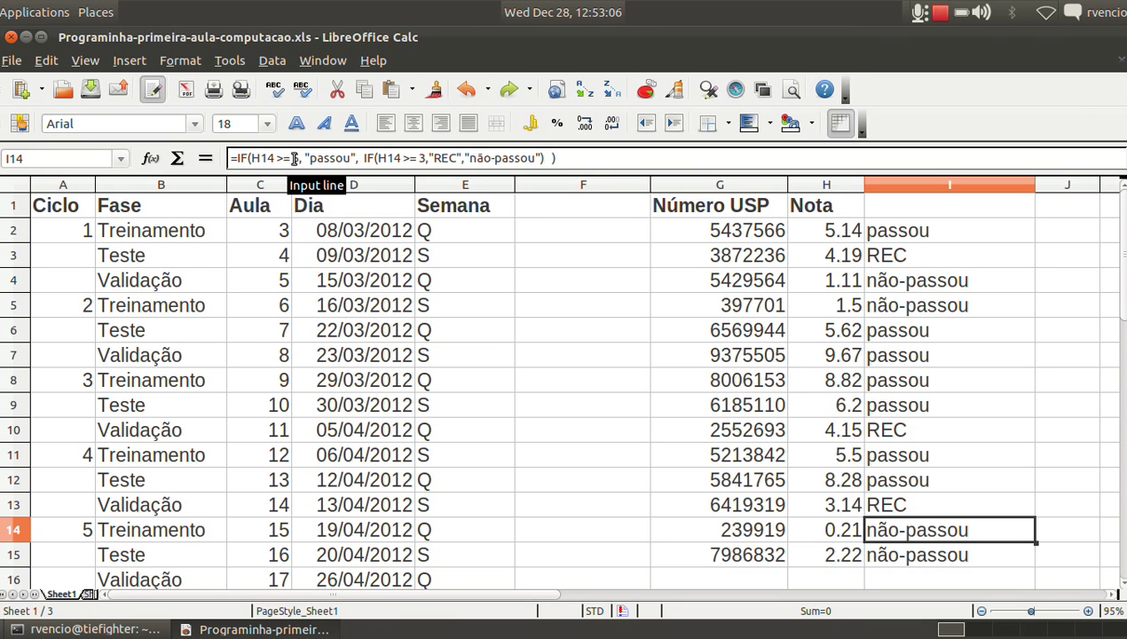
pyautogui.moveTo(305, 157); pyautogui.dragTo(359, 158)
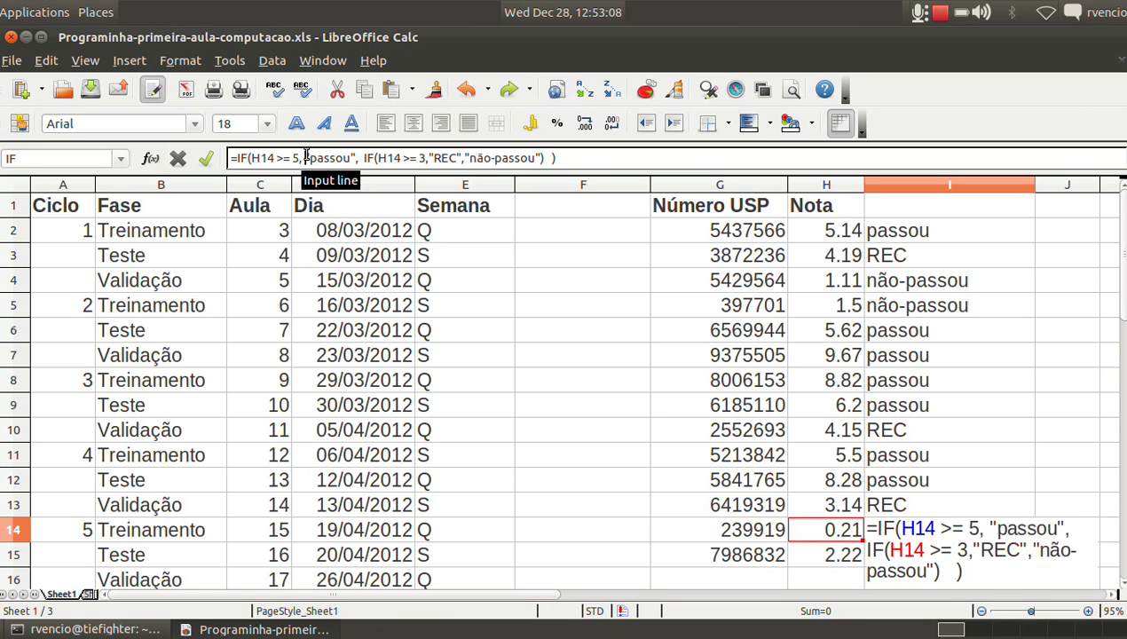
pyautogui.click(361, 158)
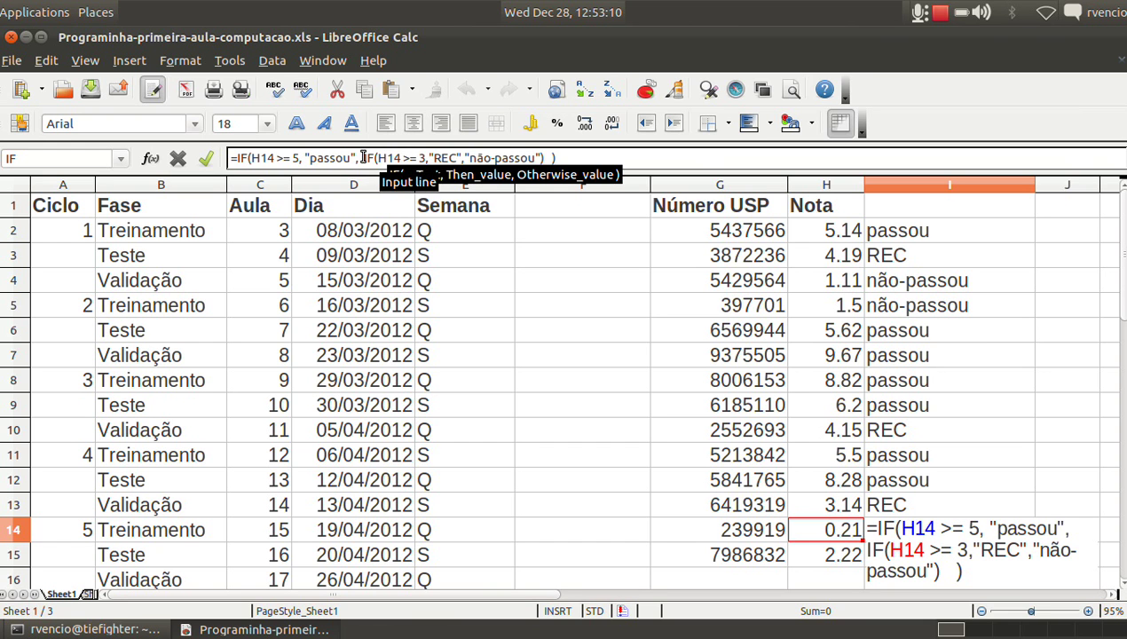
pyautogui.moveTo(361, 158); pyautogui.dragTo(545, 158)
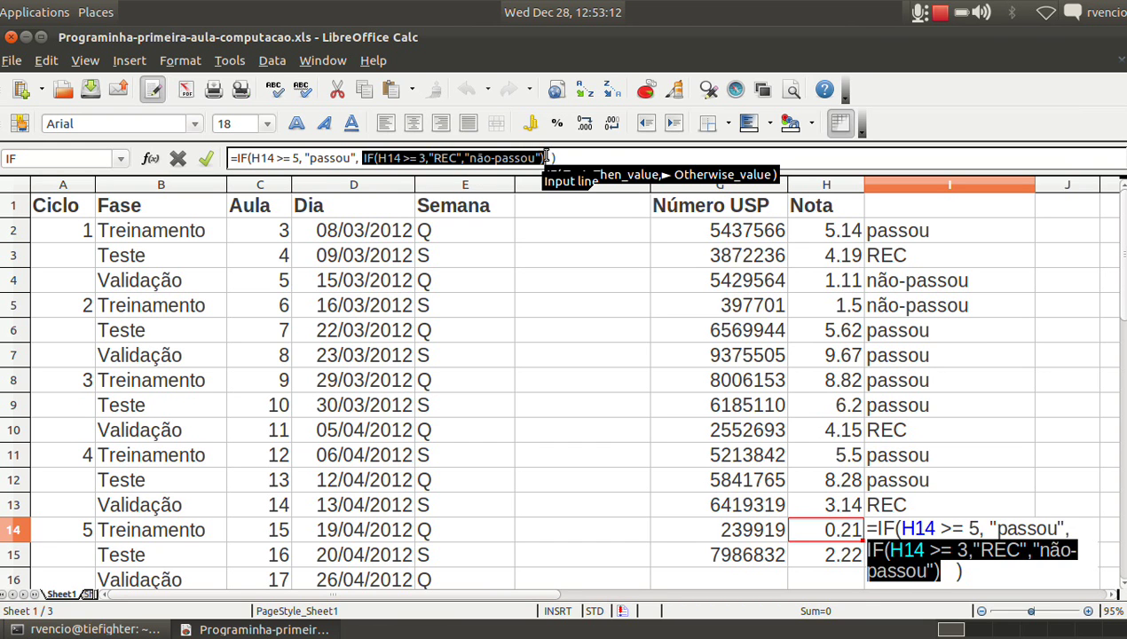
pyautogui.click(381, 157)
pyautogui.doubleClick(389, 158)
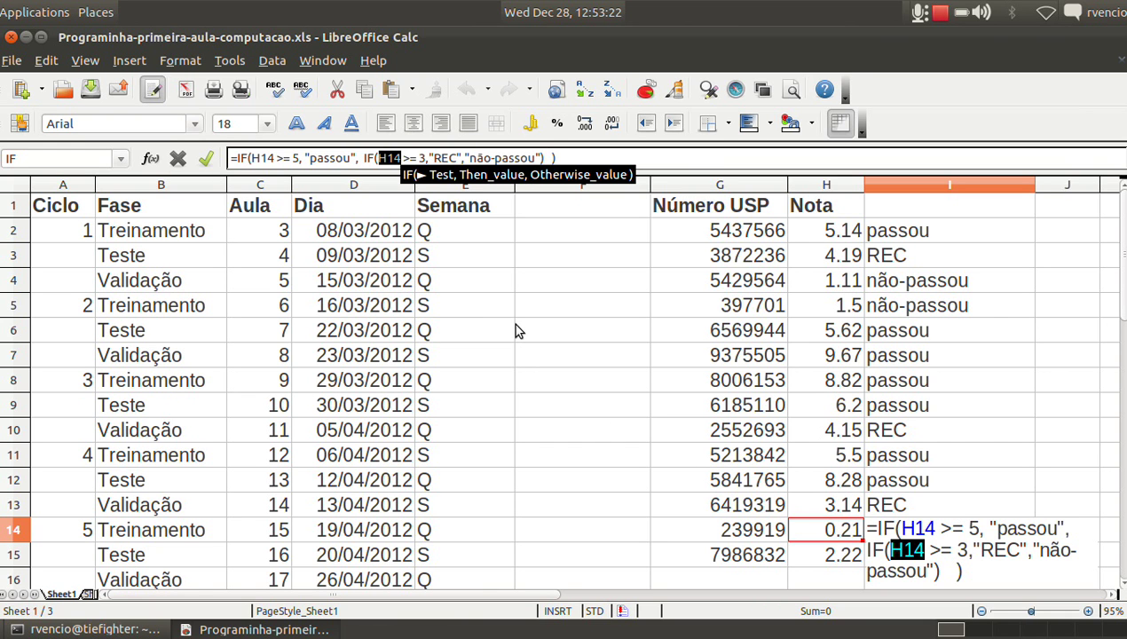
pyautogui.click(441, 158)
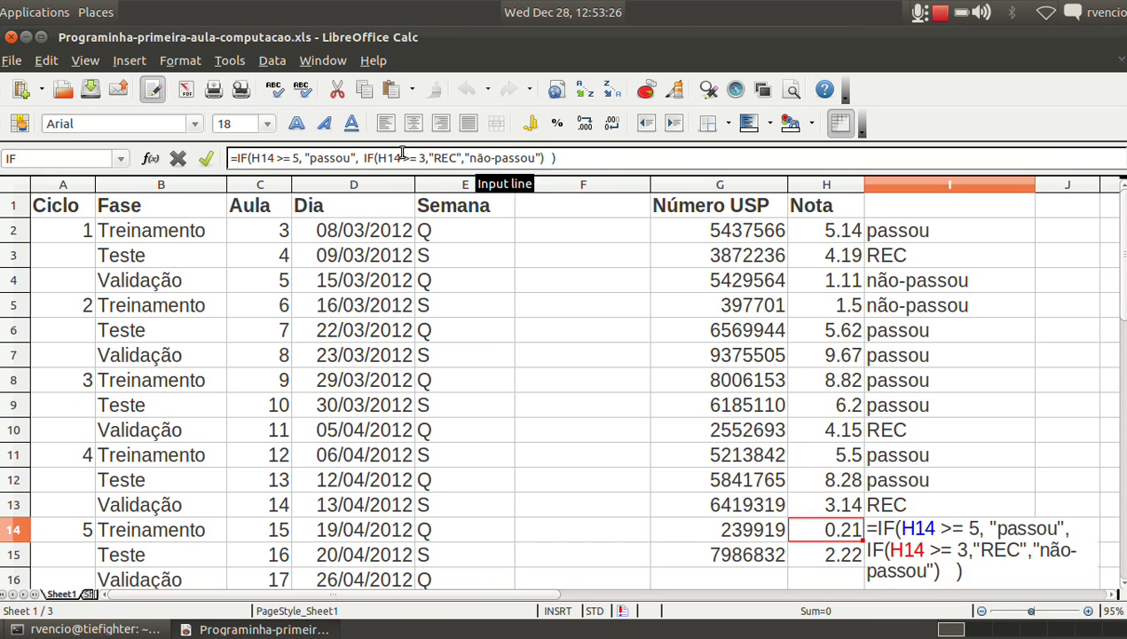
pyautogui.click(373, 158)
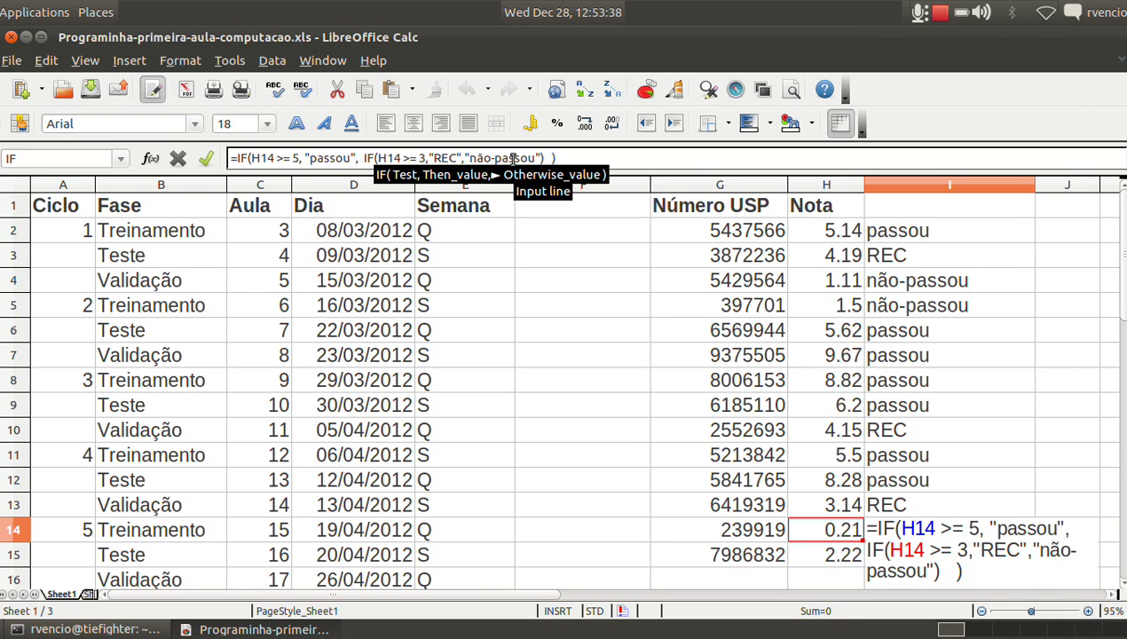
pyautogui.press('Return')
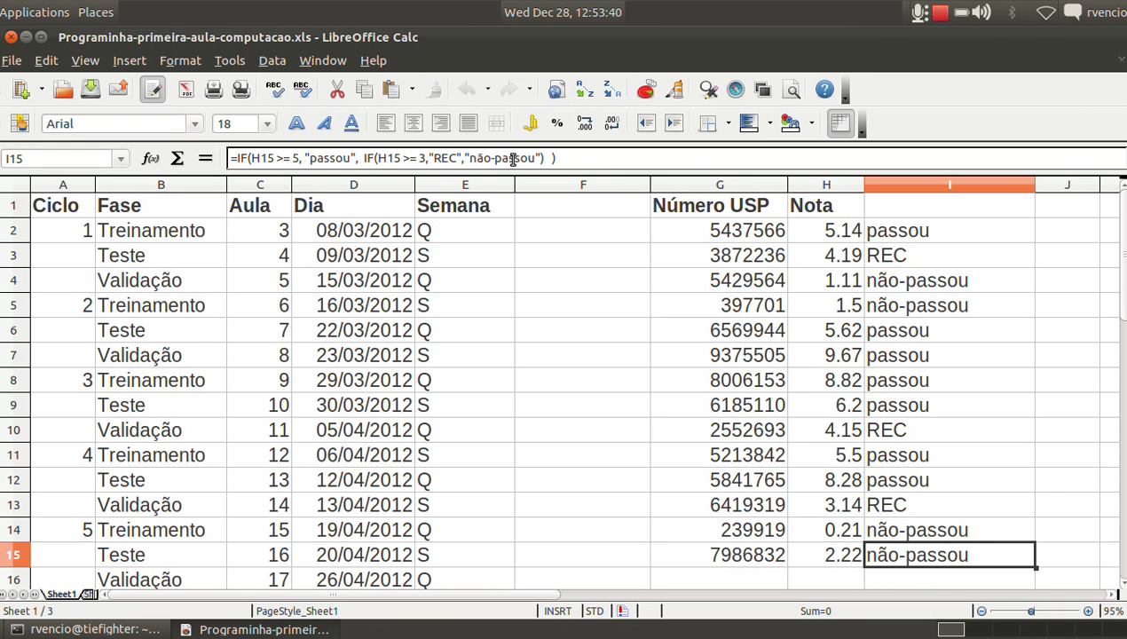
# Enter the header 'Resultado Final' in cell I1.
pyautogui.press('Return')
pyautogui.press('Up')
pyautogui.press('Up')
pyautogui.press('Up')
pyautogui.press('Up')
pyautogui.press('Up')
pyautogui.press('Up')
pyautogui.press('Up')
pyautogui.press('Up')
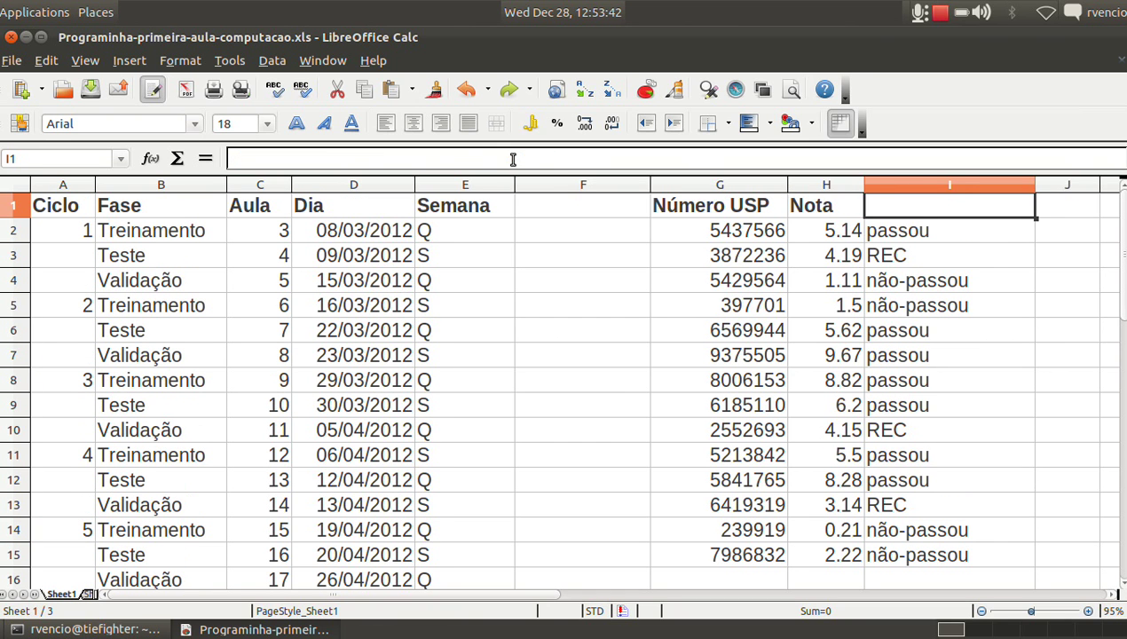
pyautogui.press('Down')
pyautogui.press('Left')
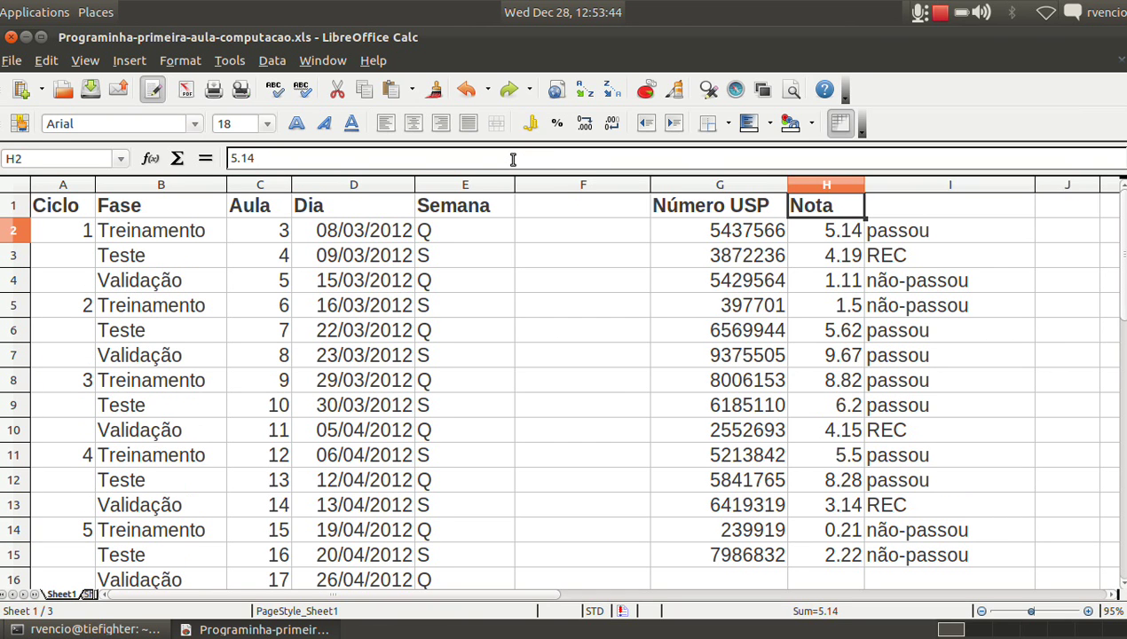
pyautogui.press('Up')
pyautogui.press('Right')
pyautogui.write('RE')
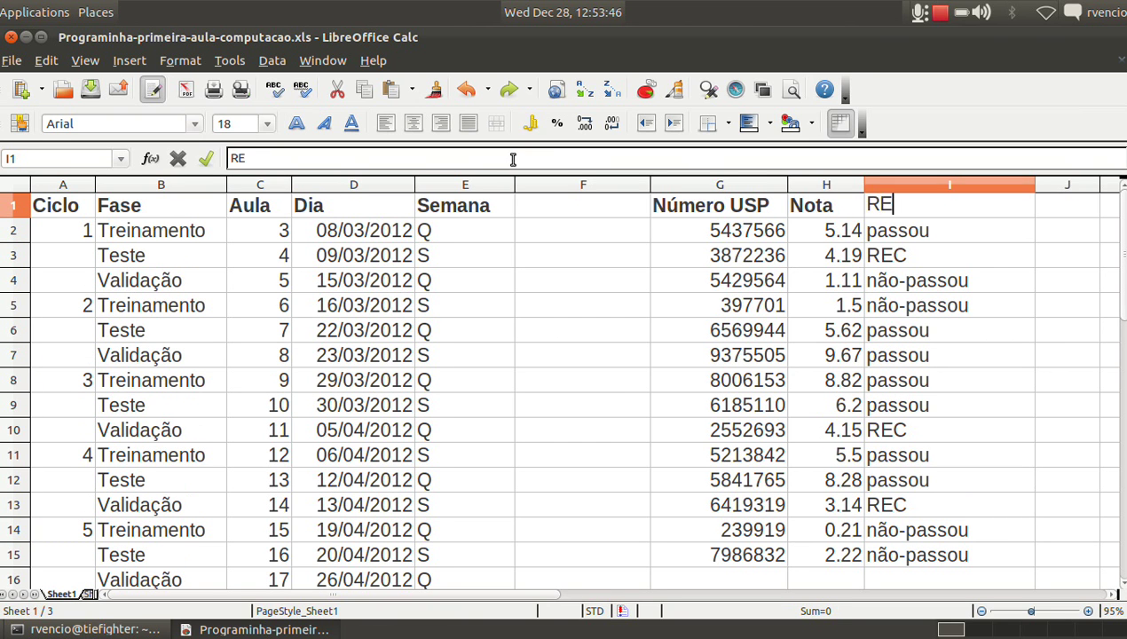
pyautogui.press('BackSpace')
pyautogui.write('esultado ')
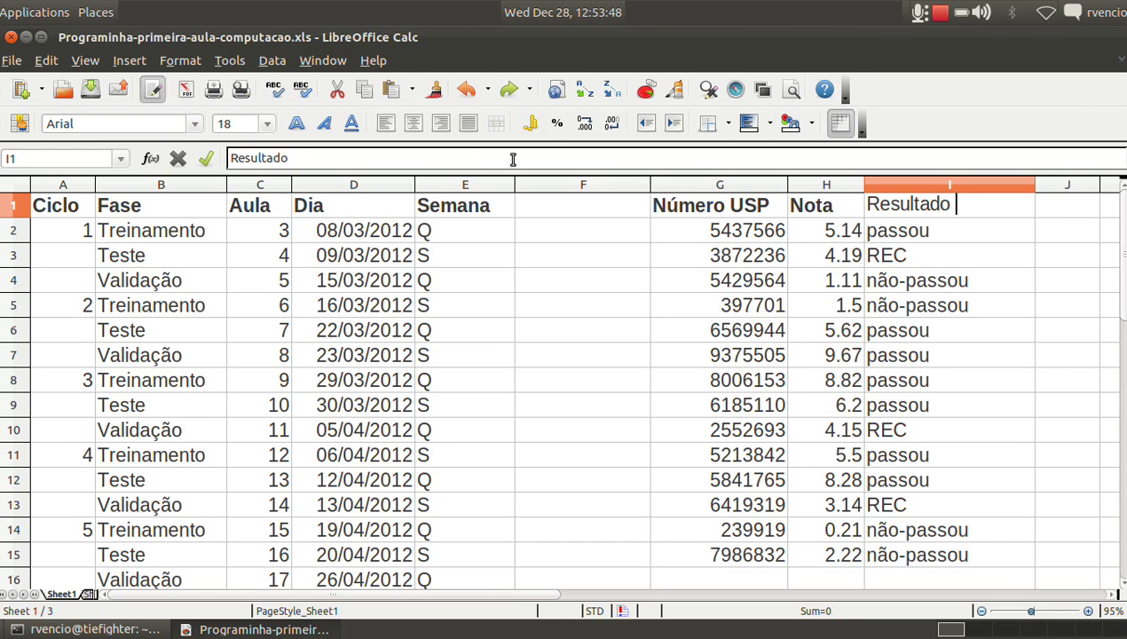
pyautogui.write('Final')
pyautogui.press('Return')
# Make the Resultado Final header in I1 bold.
pyautogui.press('Up')
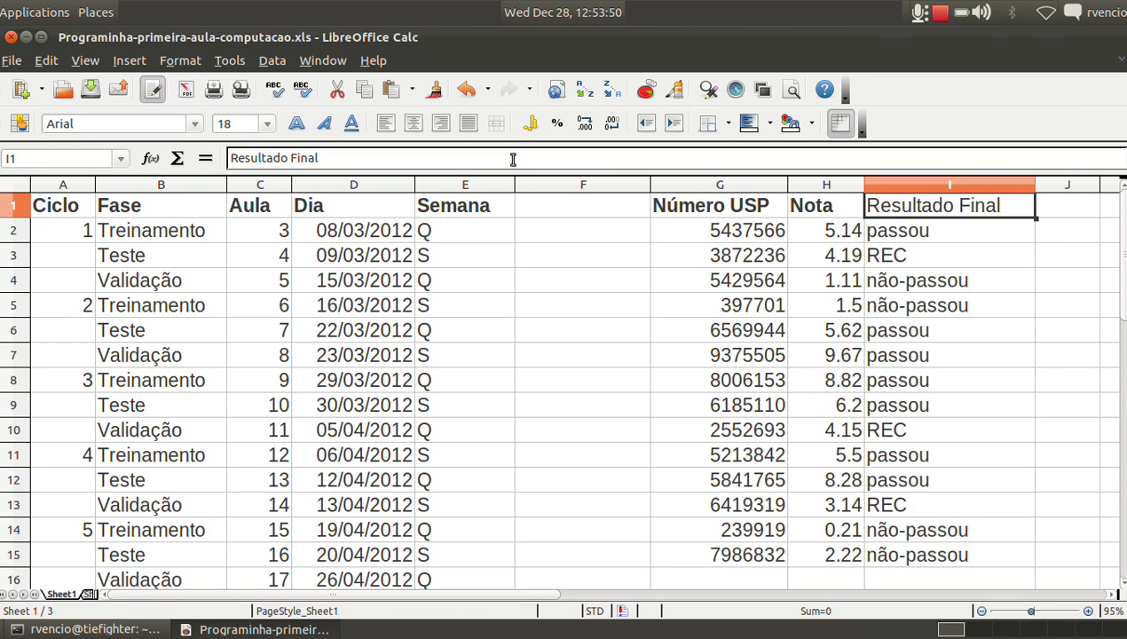
pyautogui.hotkey('ctrl', 'b')
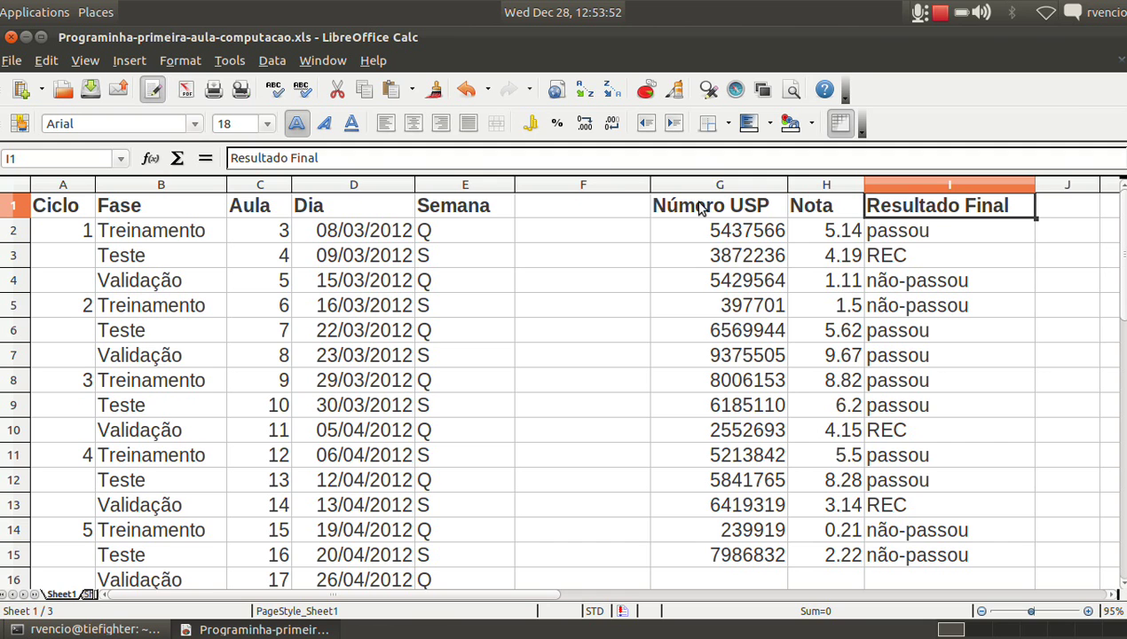
pyautogui.click(698, 206)
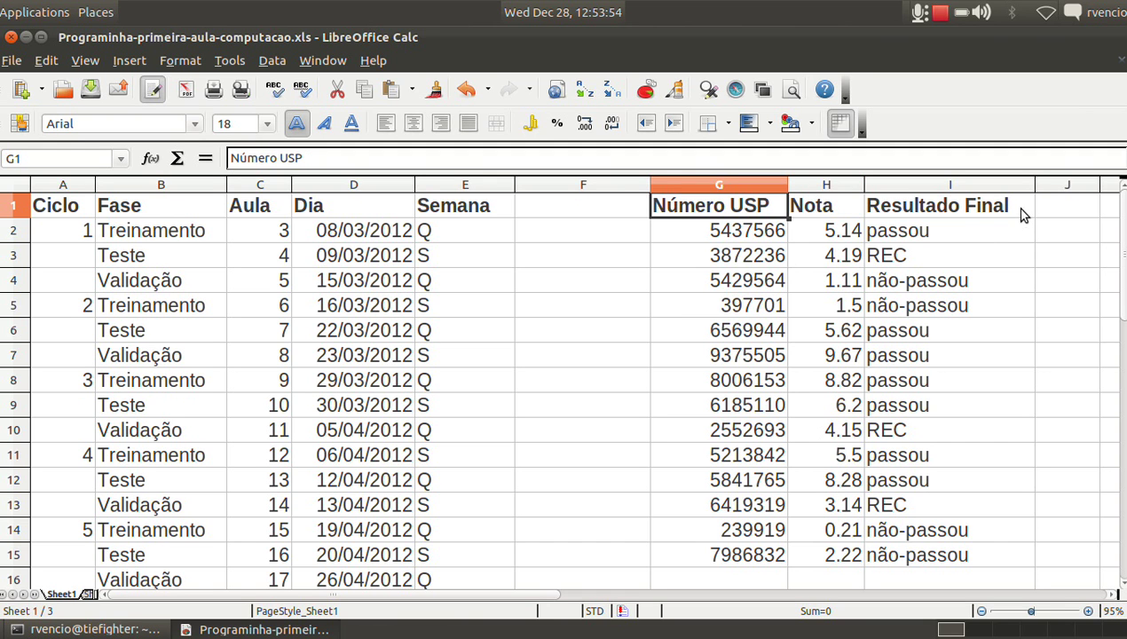
pyautogui.click(1060, 213)
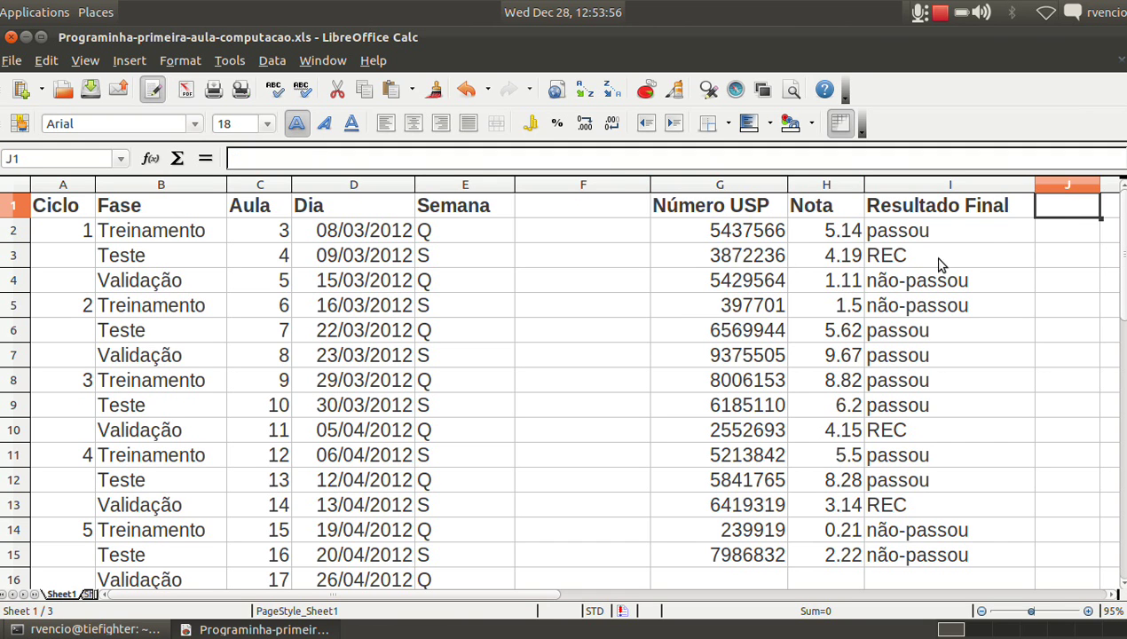
# Enter test grades 5, 10 and 9 in H2:H4 and clear H5:H15.
pyautogui.click(845, 233)
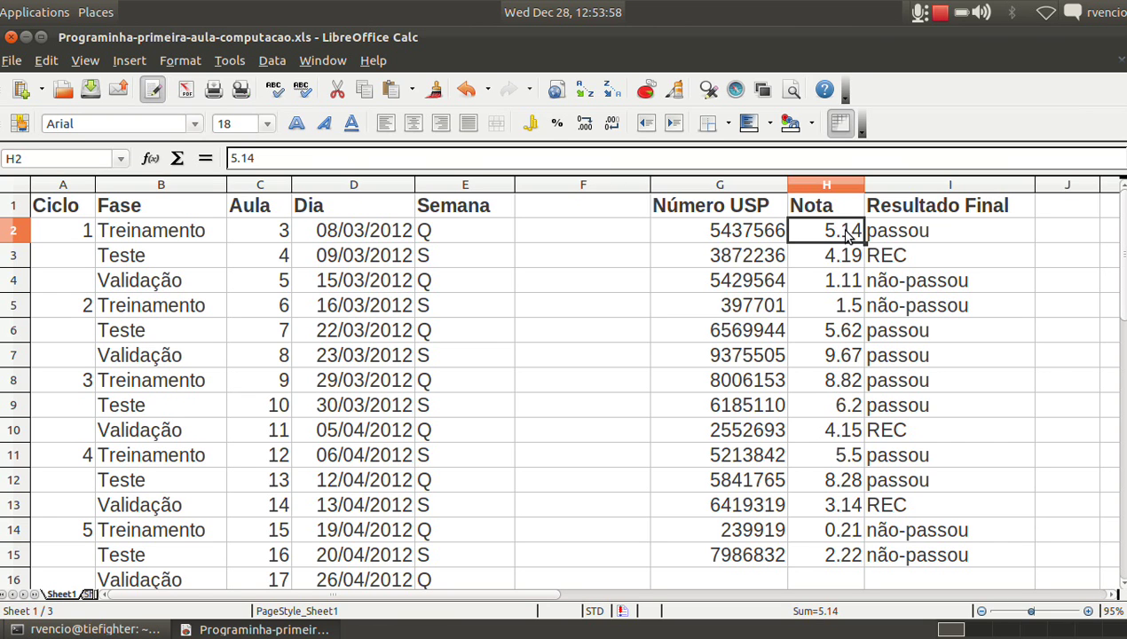
pyautogui.write('5')
pyautogui.press('Return')
pyautogui.write('10')
pyautogui.press('Return')
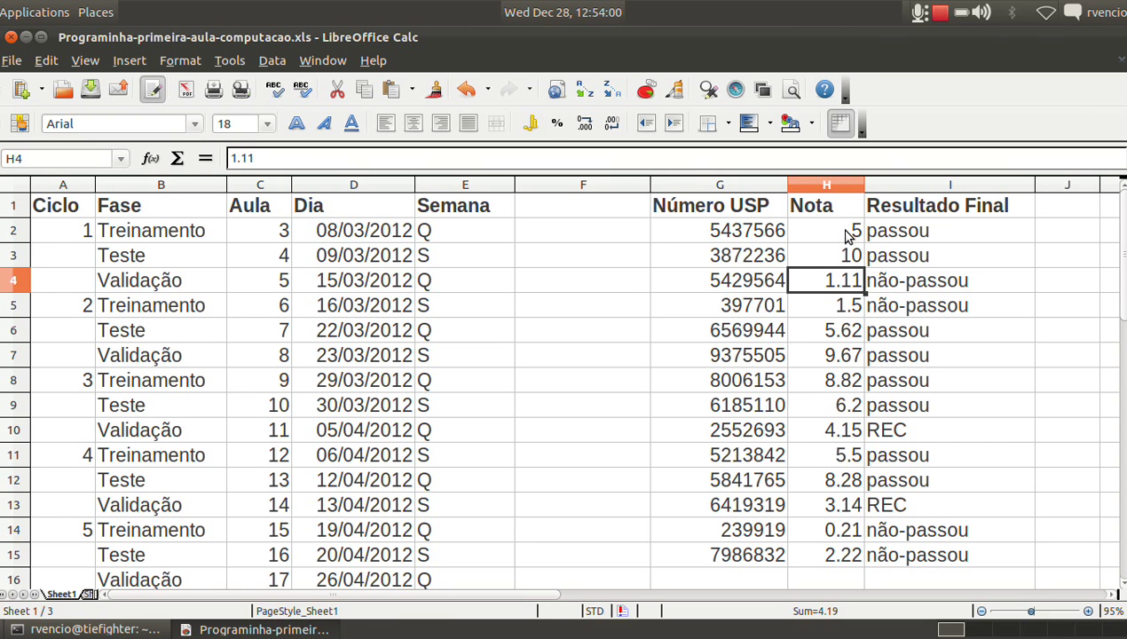
pyautogui.write('9')
pyautogui.press('Return')
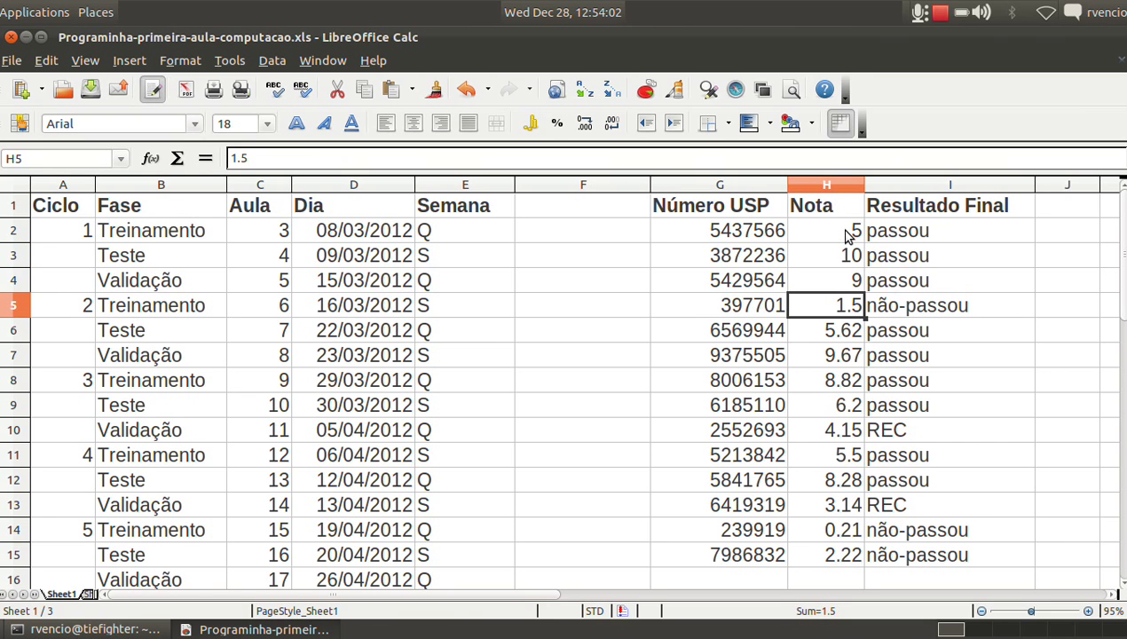
pyautogui.hotkey('shift', 'Down')
pyautogui.hotkey('shift', 'Down')
pyautogui.hotkey('shift', 'Down')
pyautogui.hotkey('shift', 'Down')
pyautogui.hotkey('shift', 'Down')
pyautogui.hotkey('shift', 'Down')
pyautogui.hotkey('shift', 'Down')
pyautogui.hotkey('shift', 'Down')
pyautogui.press('Delete')
# Put the formula =H2+0.1 in H3.
pyautogui.press('Up')
pyautogui.press('Up')
pyautogui.press('Up')
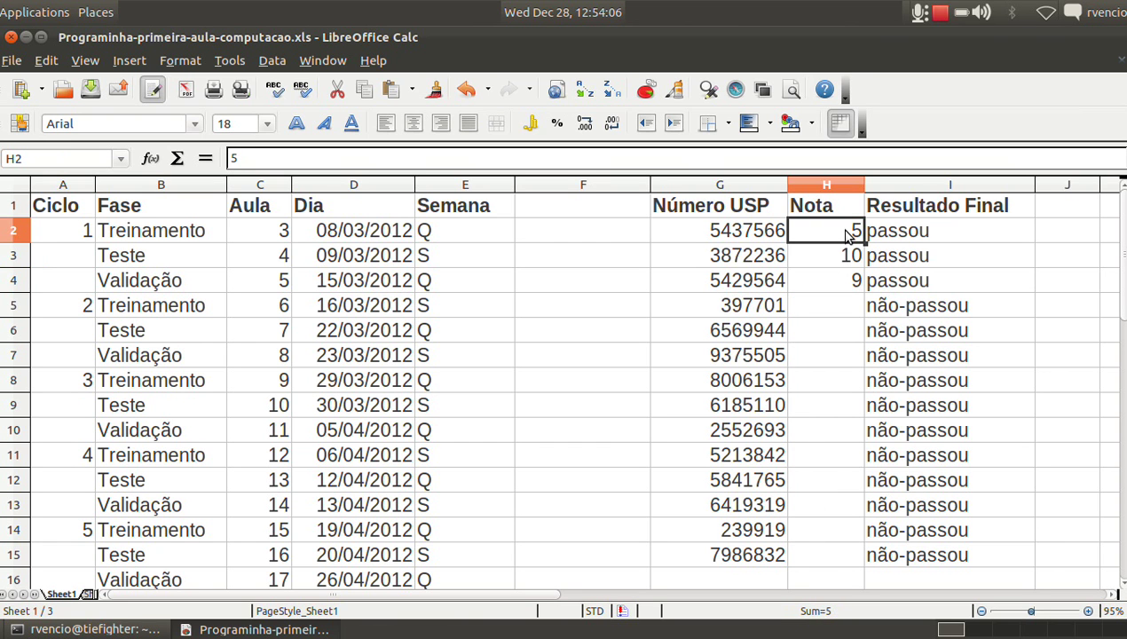
pyautogui.press('Down')
pyautogui.write('=')
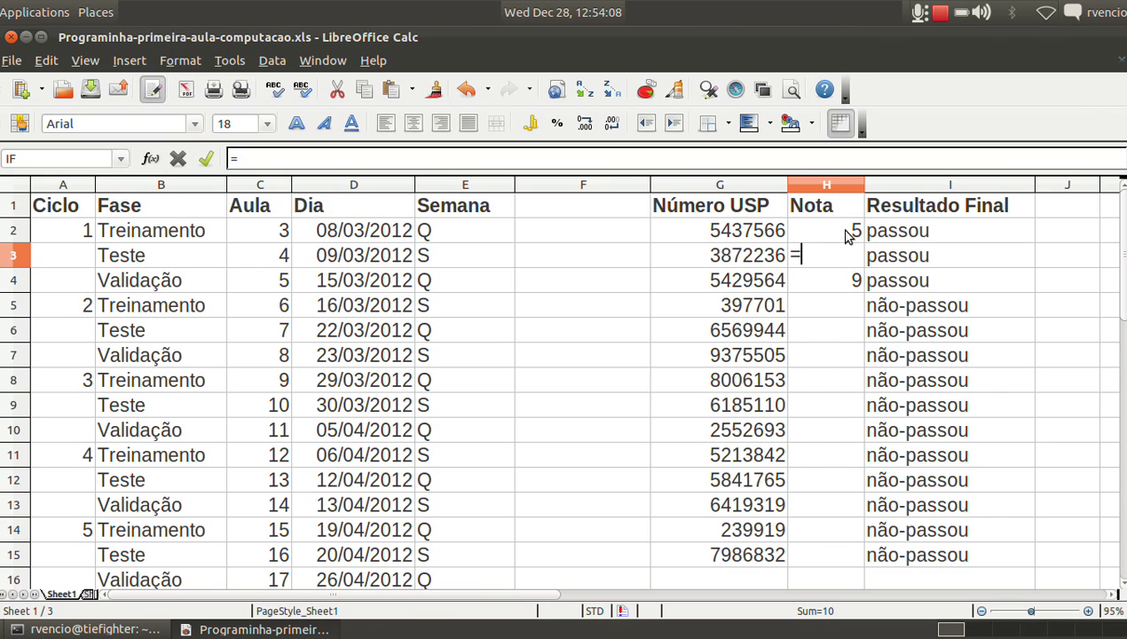
pyautogui.press('Up')
pyautogui.write('+0.1')
pyautogui.press('Return')
pyautogui.press('BackSpace')
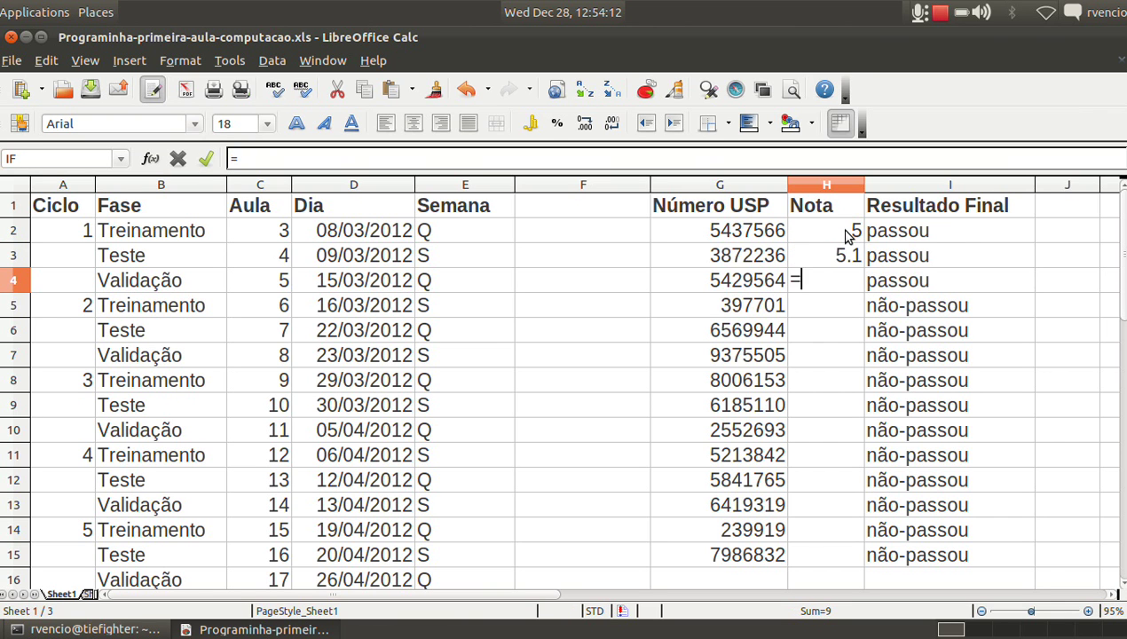
pyautogui.press('Escape')
pyautogui.press('Up')
# Copy the H3 formula into H4:H15 so grades rise by 0.1.
pyautogui.hotkey('ctrl', 'c')
pyautogui.press('Down')
pyautogui.hotkey('shift', 'Down')
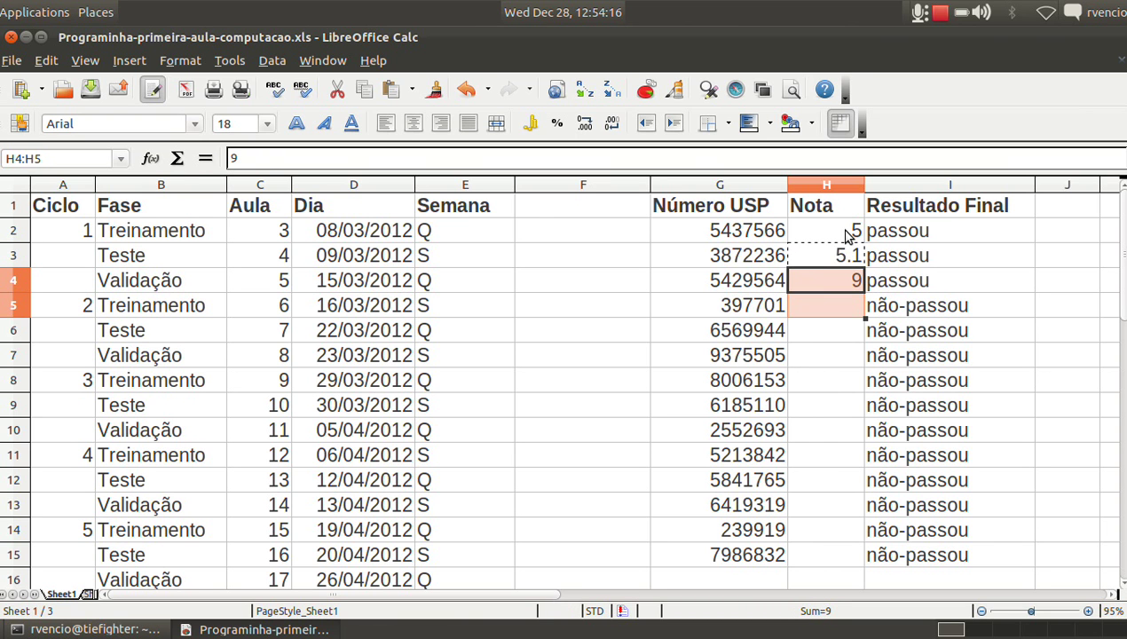
pyautogui.hotkey('shift', 'Down')
pyautogui.hotkey('shift', 'Down')
pyautogui.hotkey('shift', 'Down')
pyautogui.hotkey('shift', 'Down')
pyautogui.hotkey('ctrl', 'v')
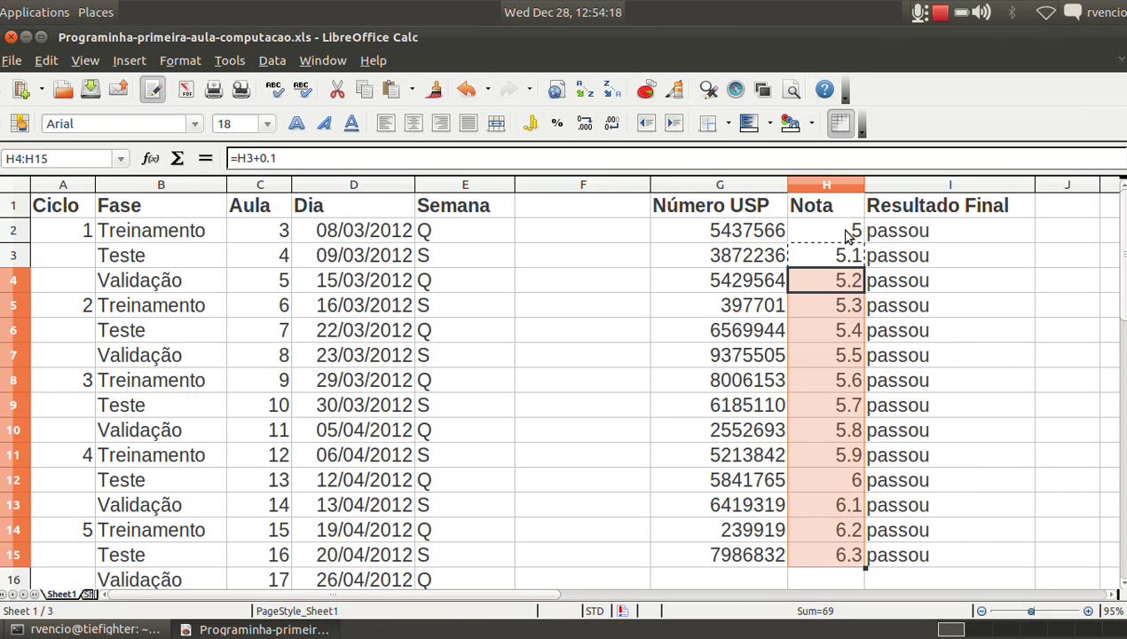
# Check the result formula in I2 and save the spreadsheet.
pyautogui.press('Up')
pyautogui.press('Right')
pyautogui.press('Up')
pyautogui.press('Escape')
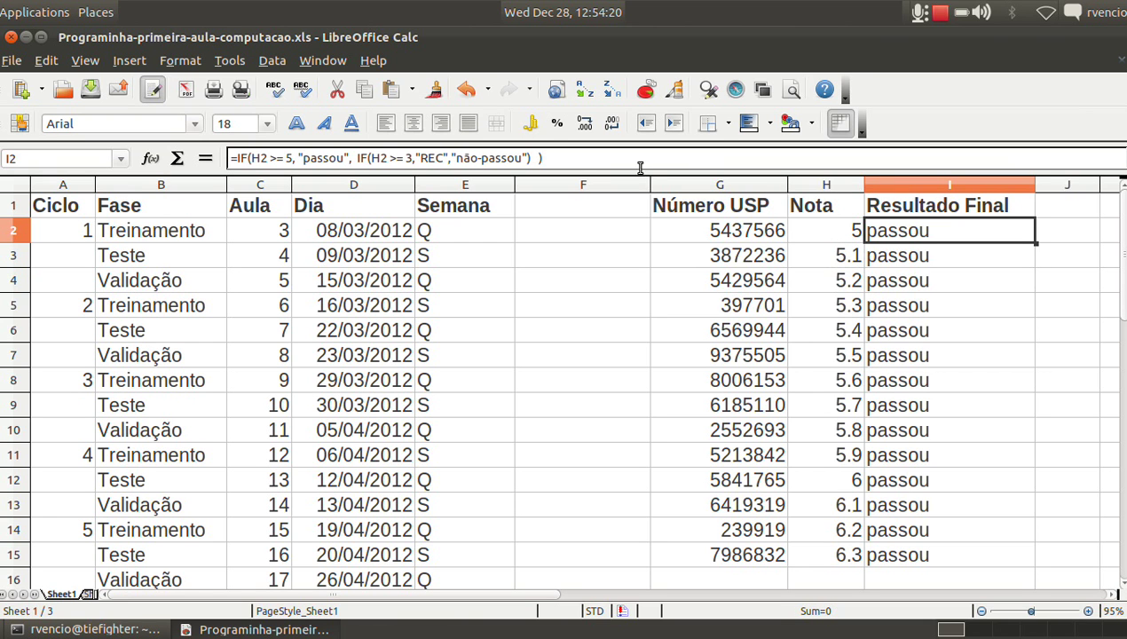
pyautogui.click(89, 92)
pyautogui.click(835, 239)
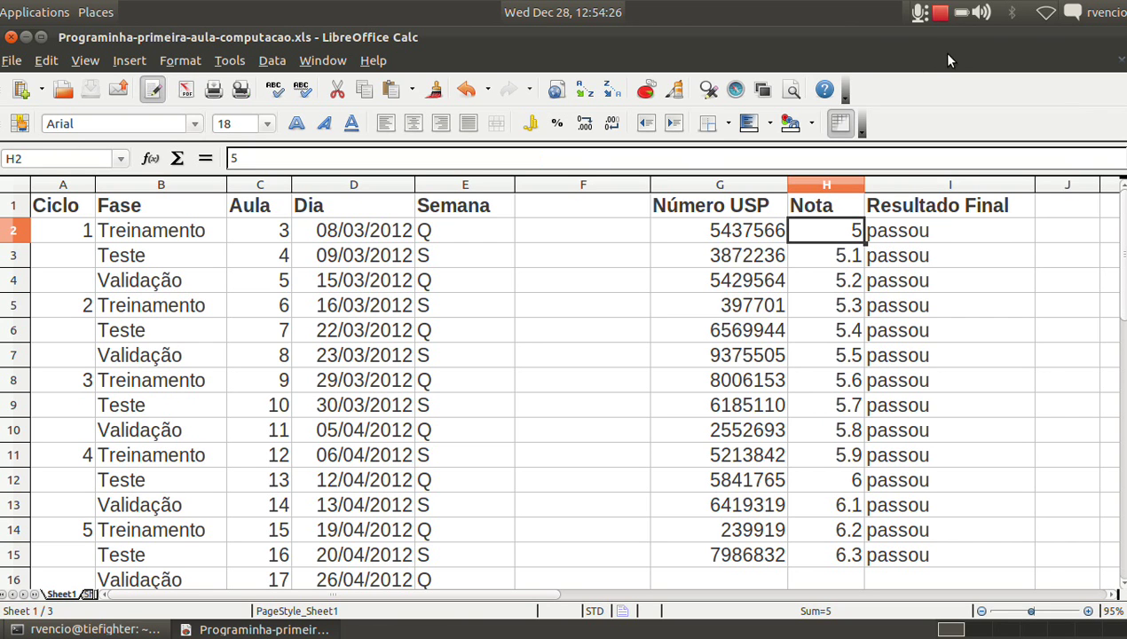